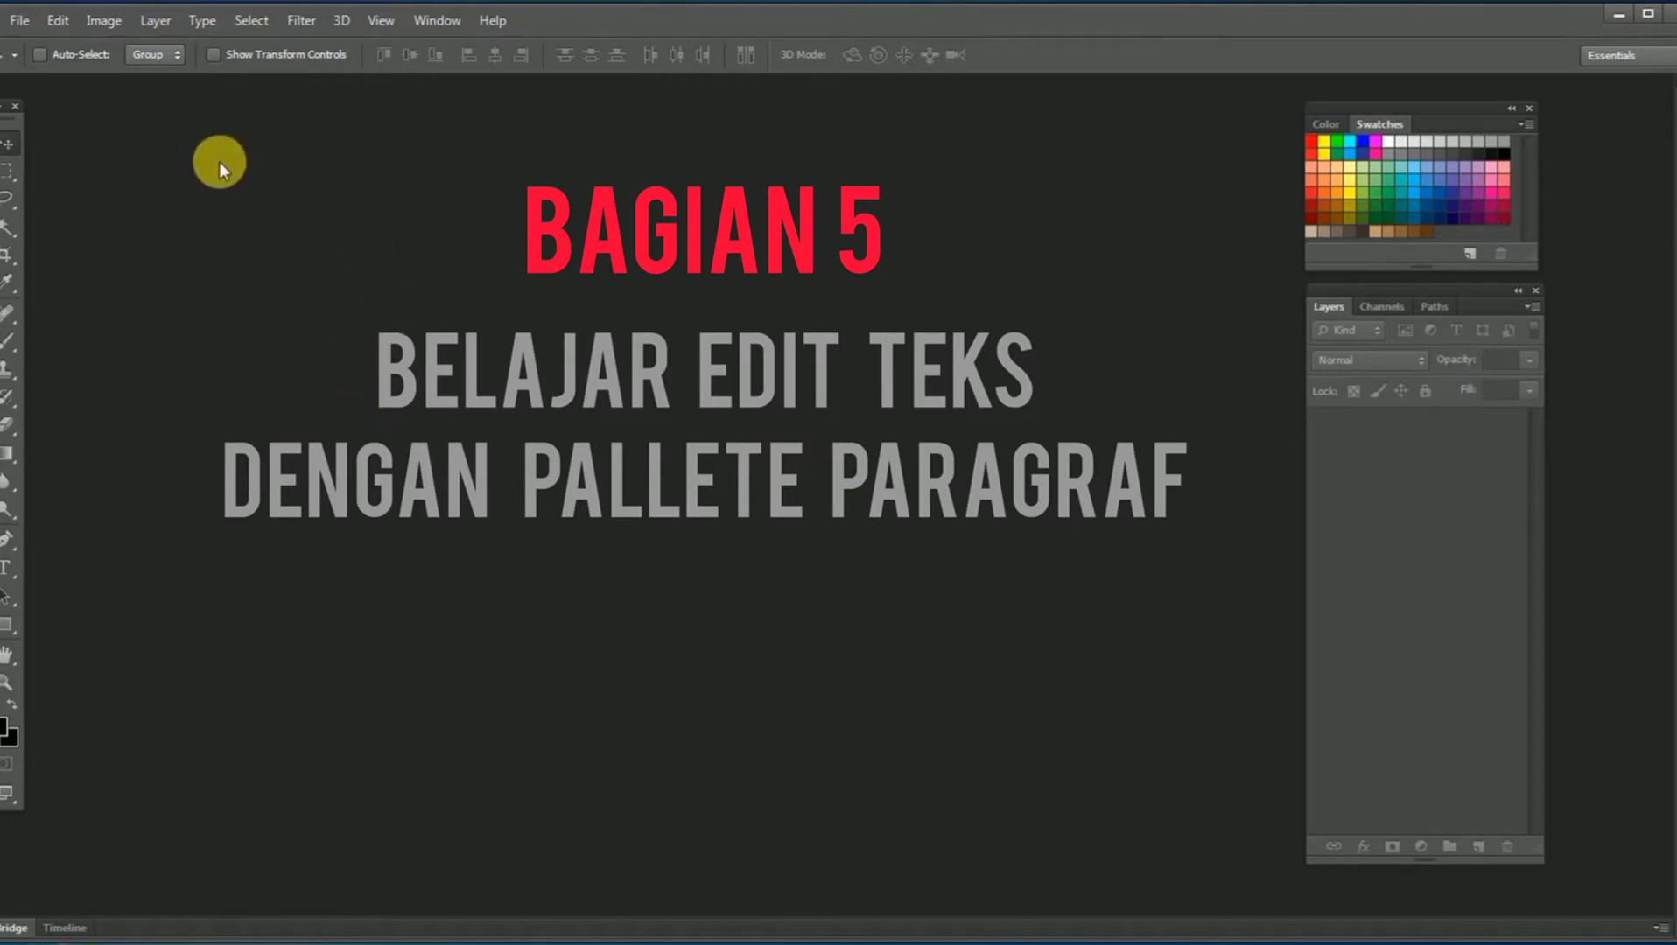
# Create a new 21 × 29.7 cm, 300 ppi white document named 'contoh teks'.
pyautogui.click(20, 20)
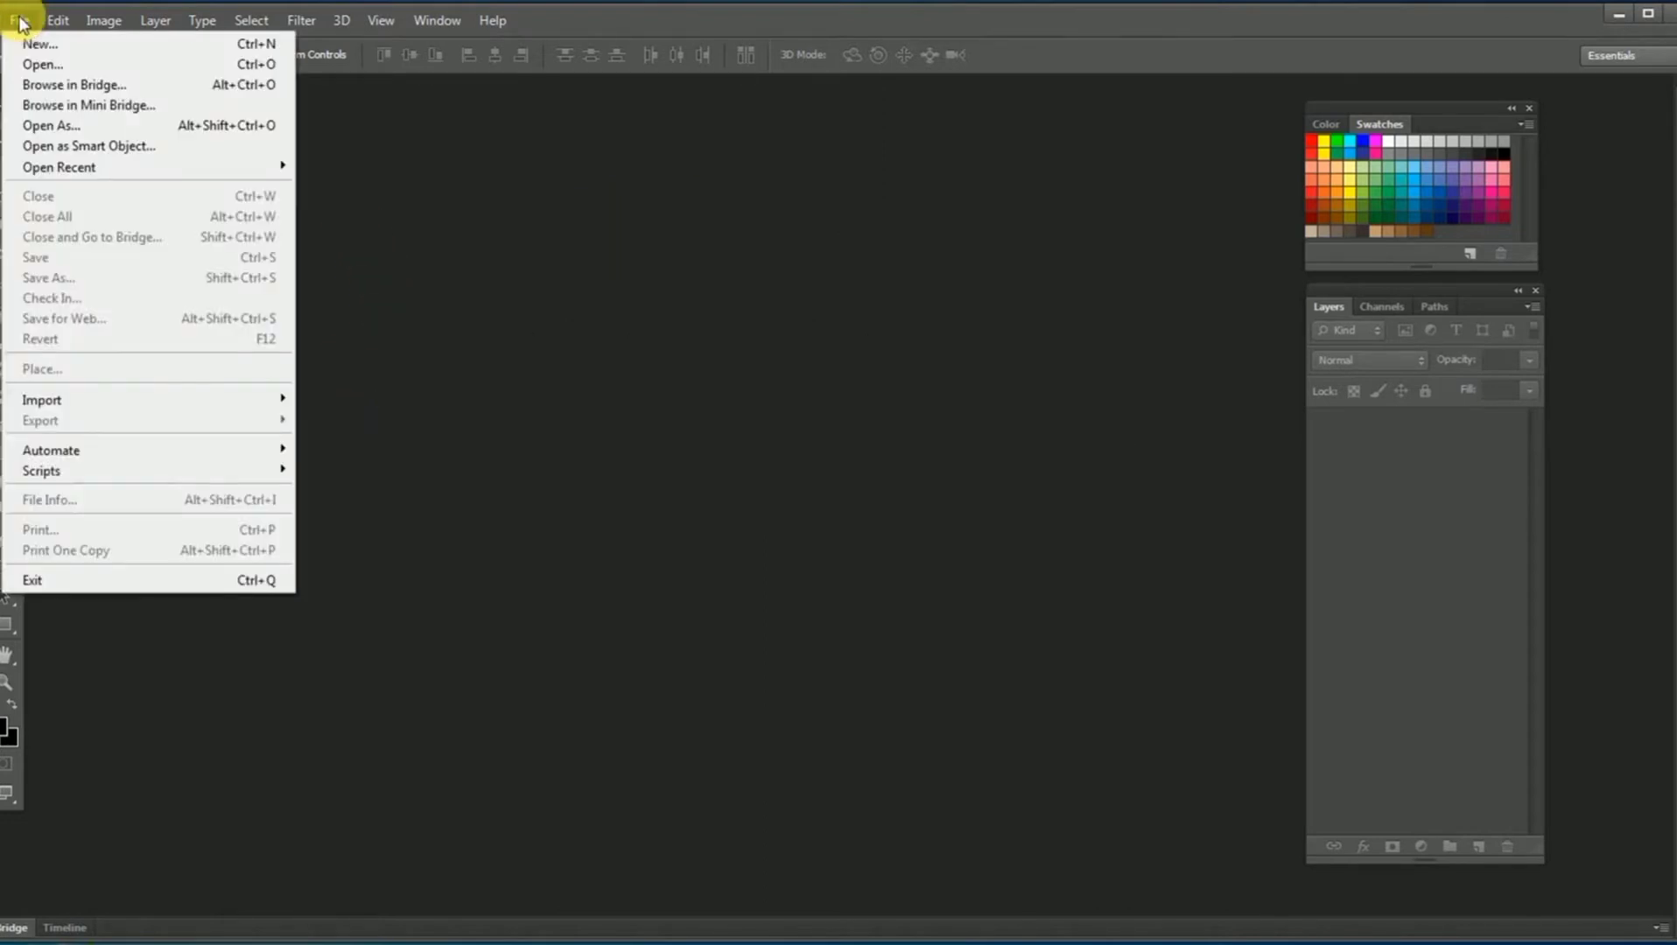
pyautogui.click(163, 44)
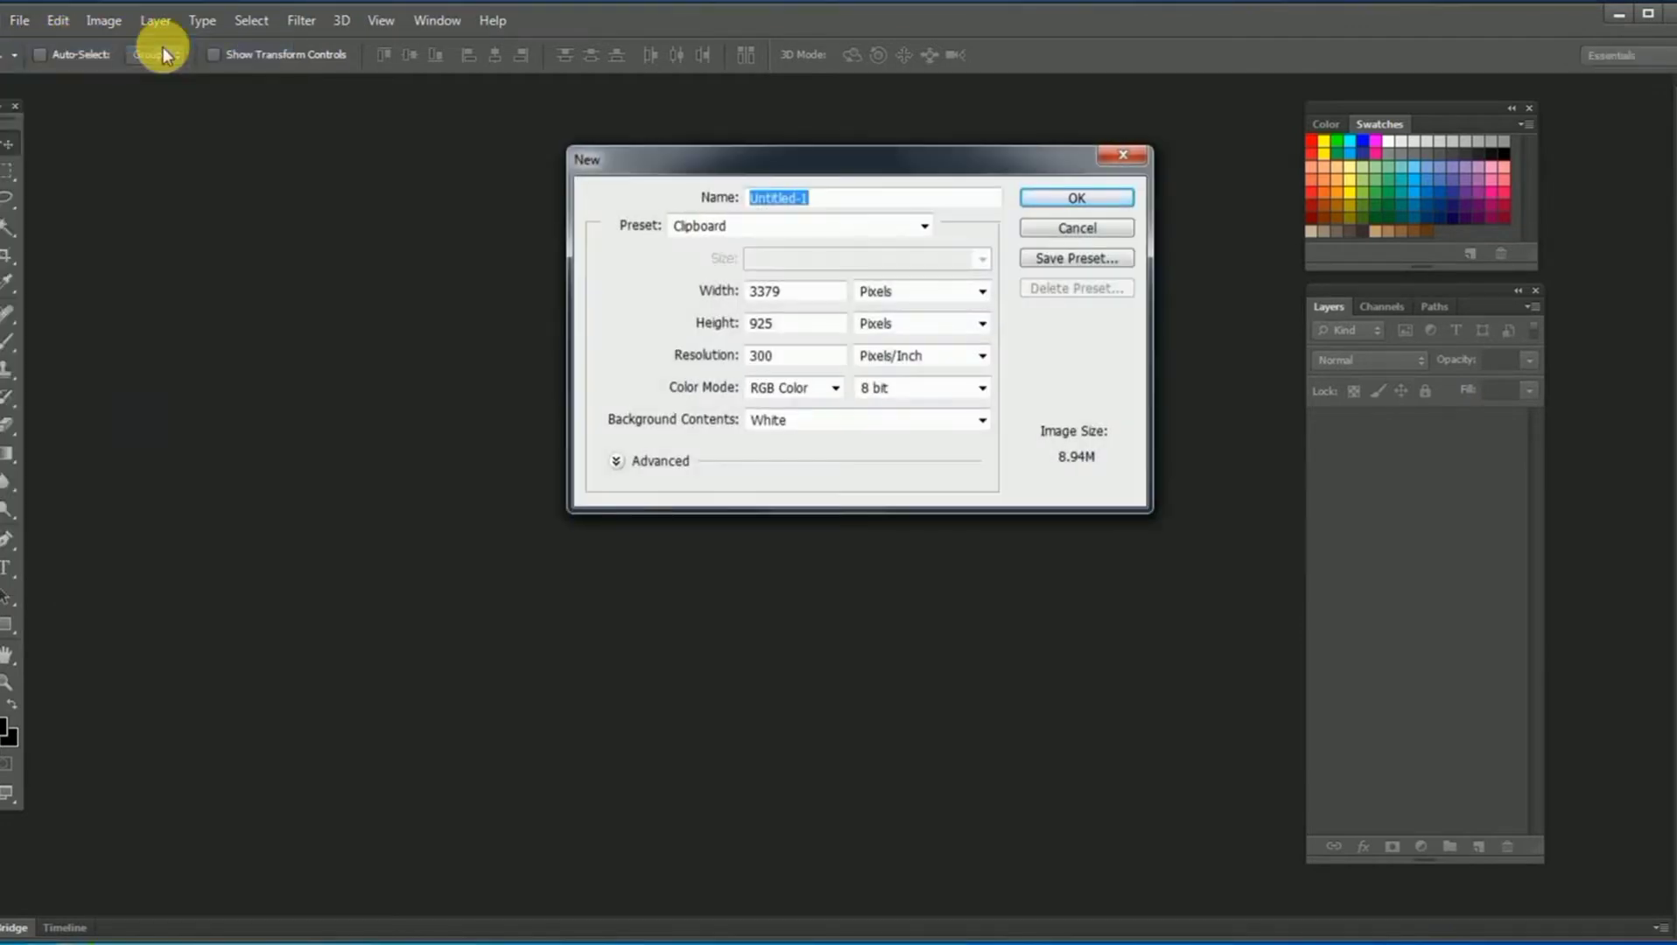
pyautogui.click(916, 291)
pyautogui.click(910, 347)
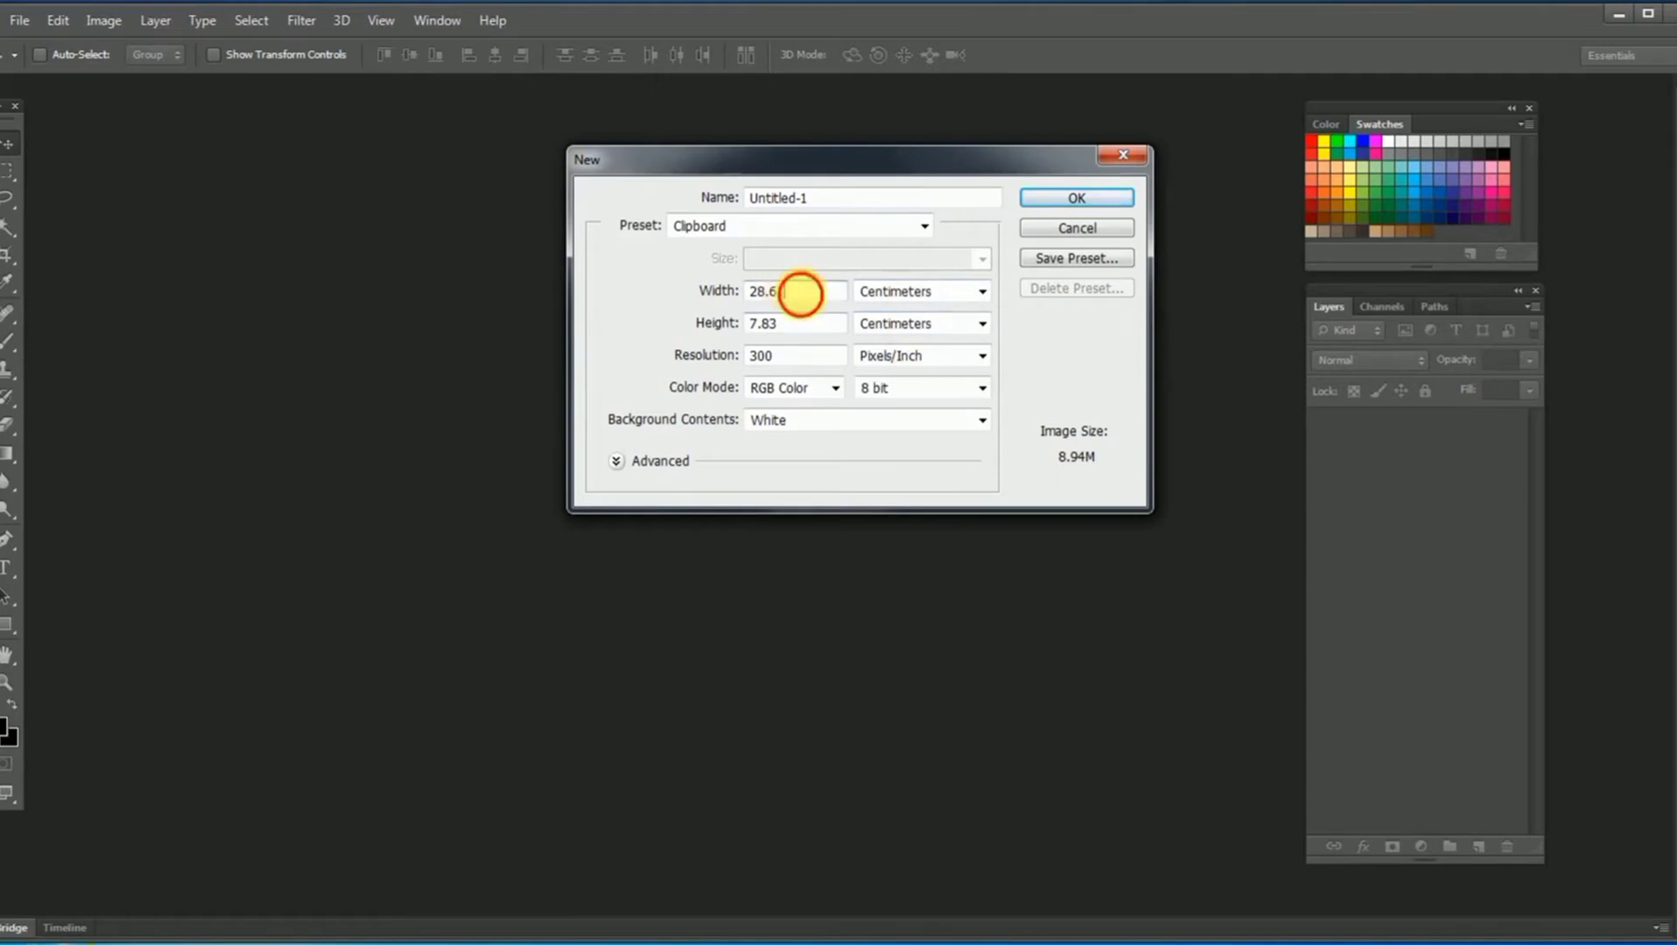
pyautogui.moveTo(793, 290); pyautogui.dragTo(711, 291)
pyautogui.write('21')
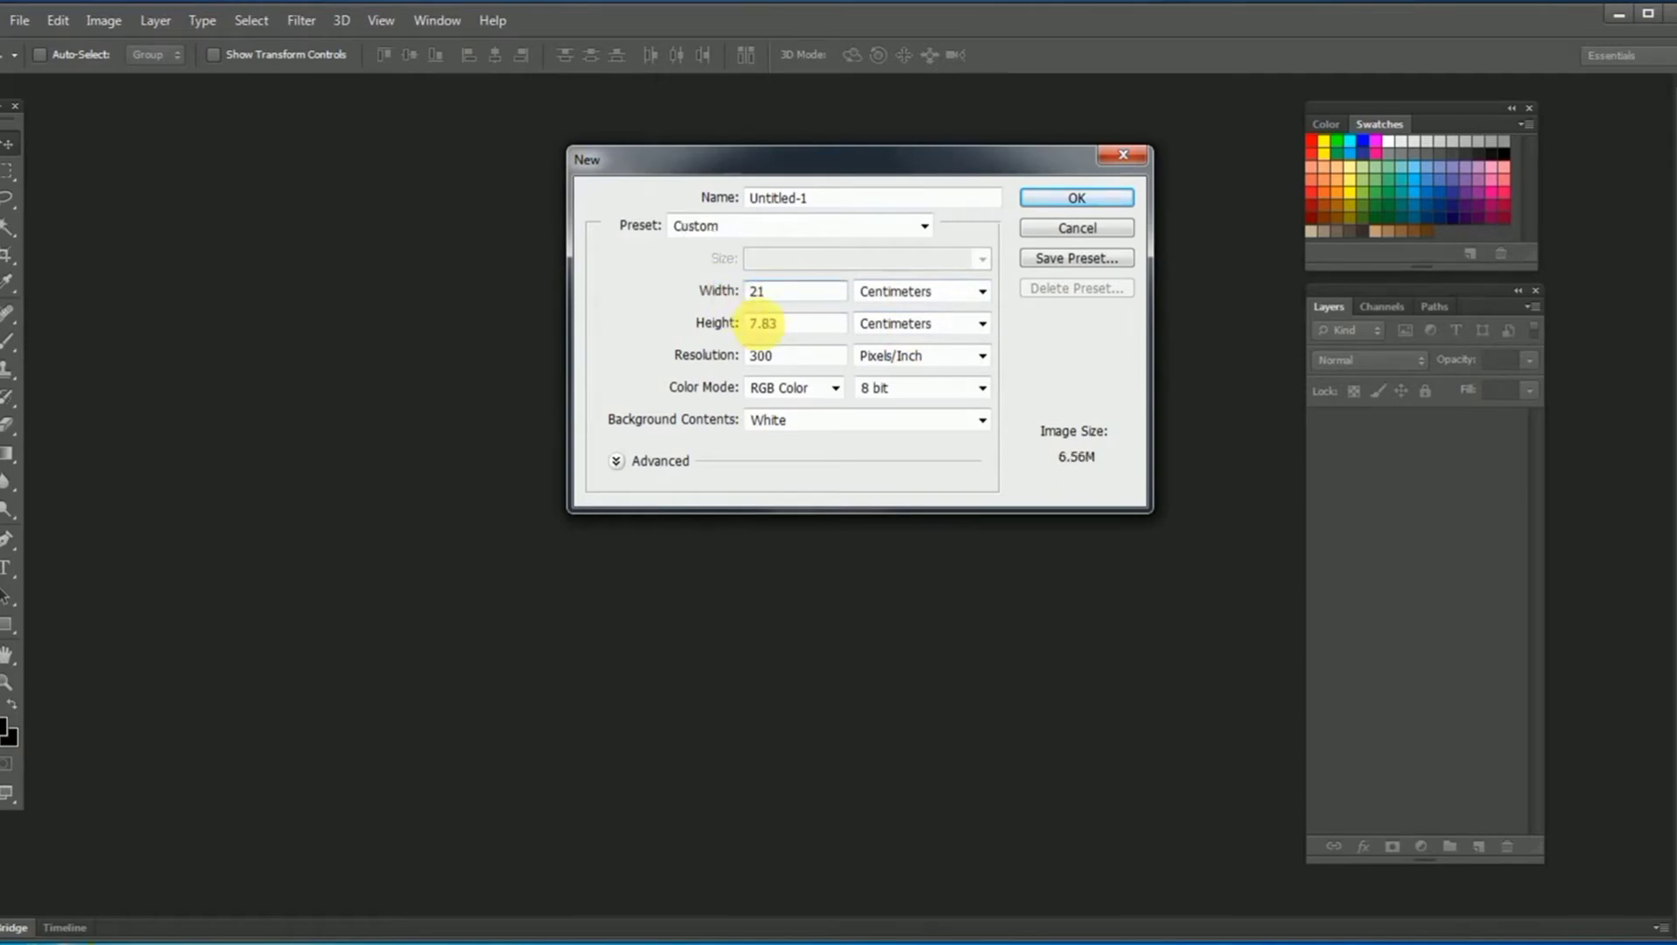
pyautogui.write('29.7')
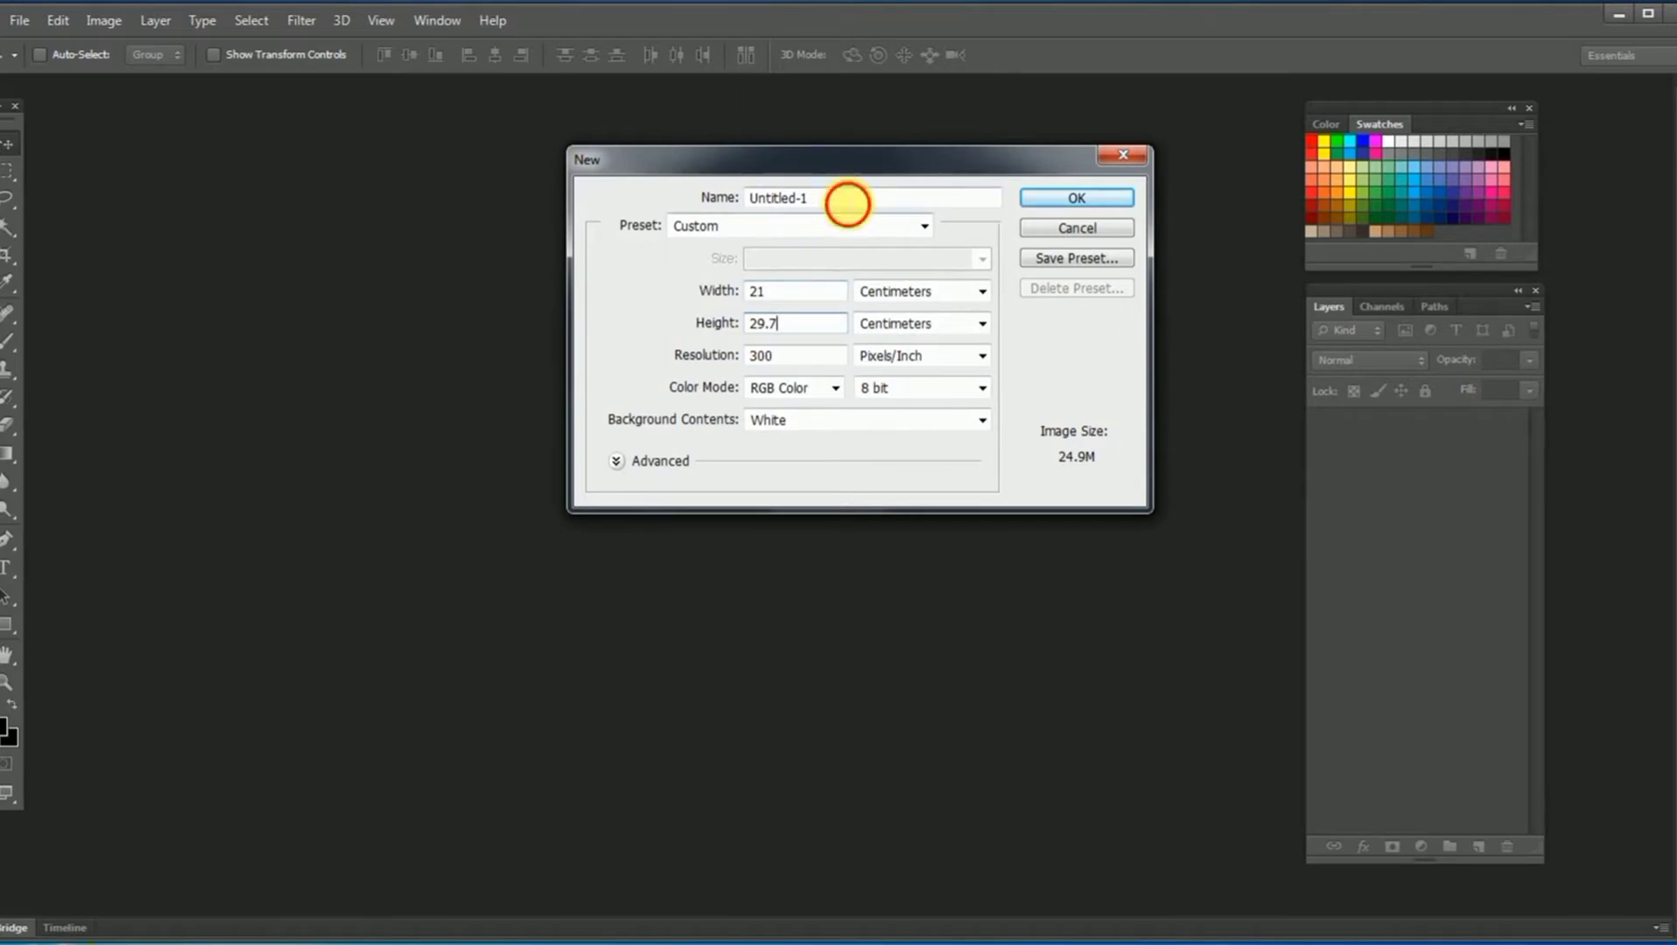
pyautogui.moveTo(846, 203); pyautogui.dragTo(725, 206)
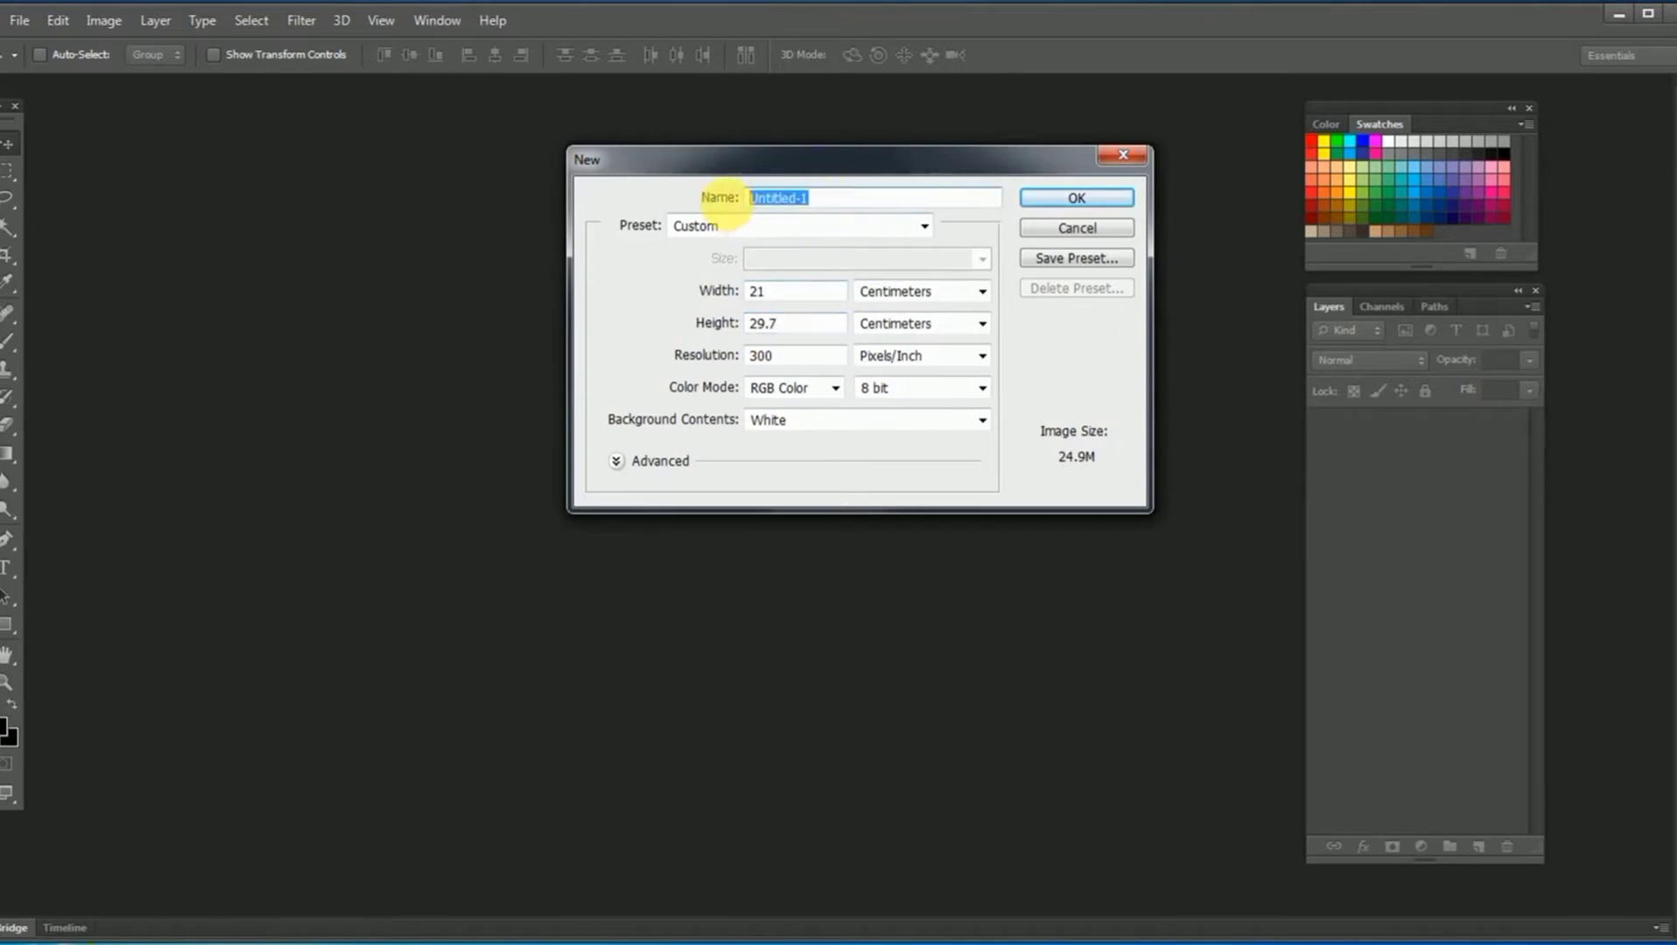
pyautogui.write('contoh teks')
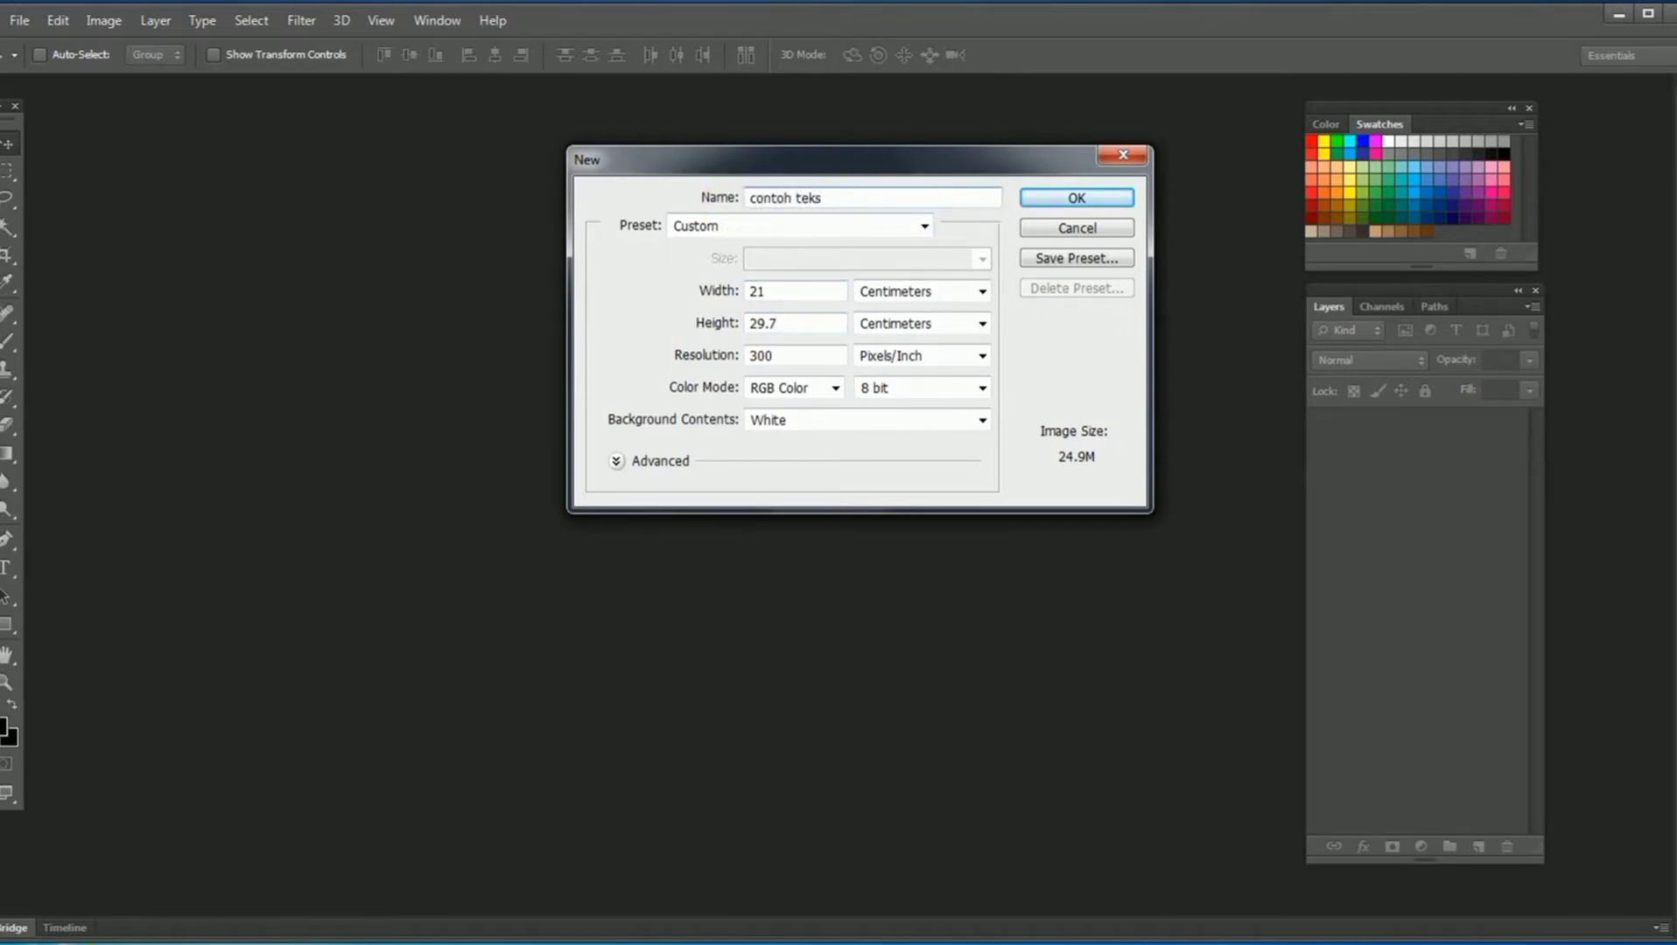
pyautogui.click(1037, 197)
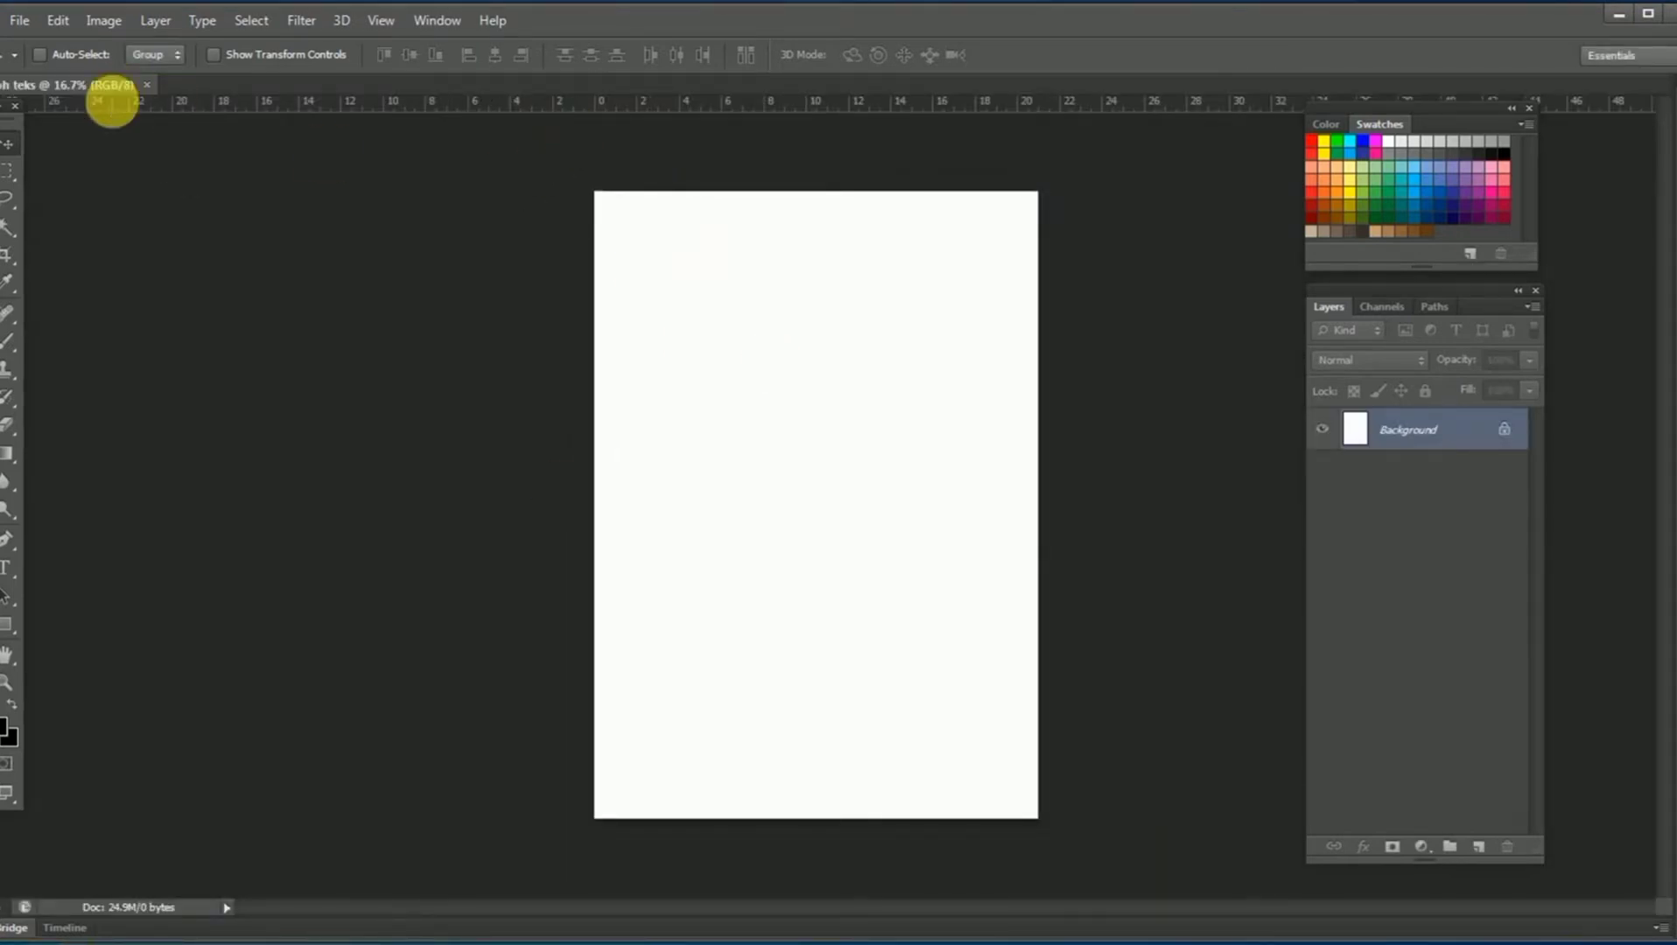
# Float the document in its own window and rotate the canvas 90° CCW to landscape.
pyautogui.moveTo(113, 140); pyautogui.dragTo(288, 108)
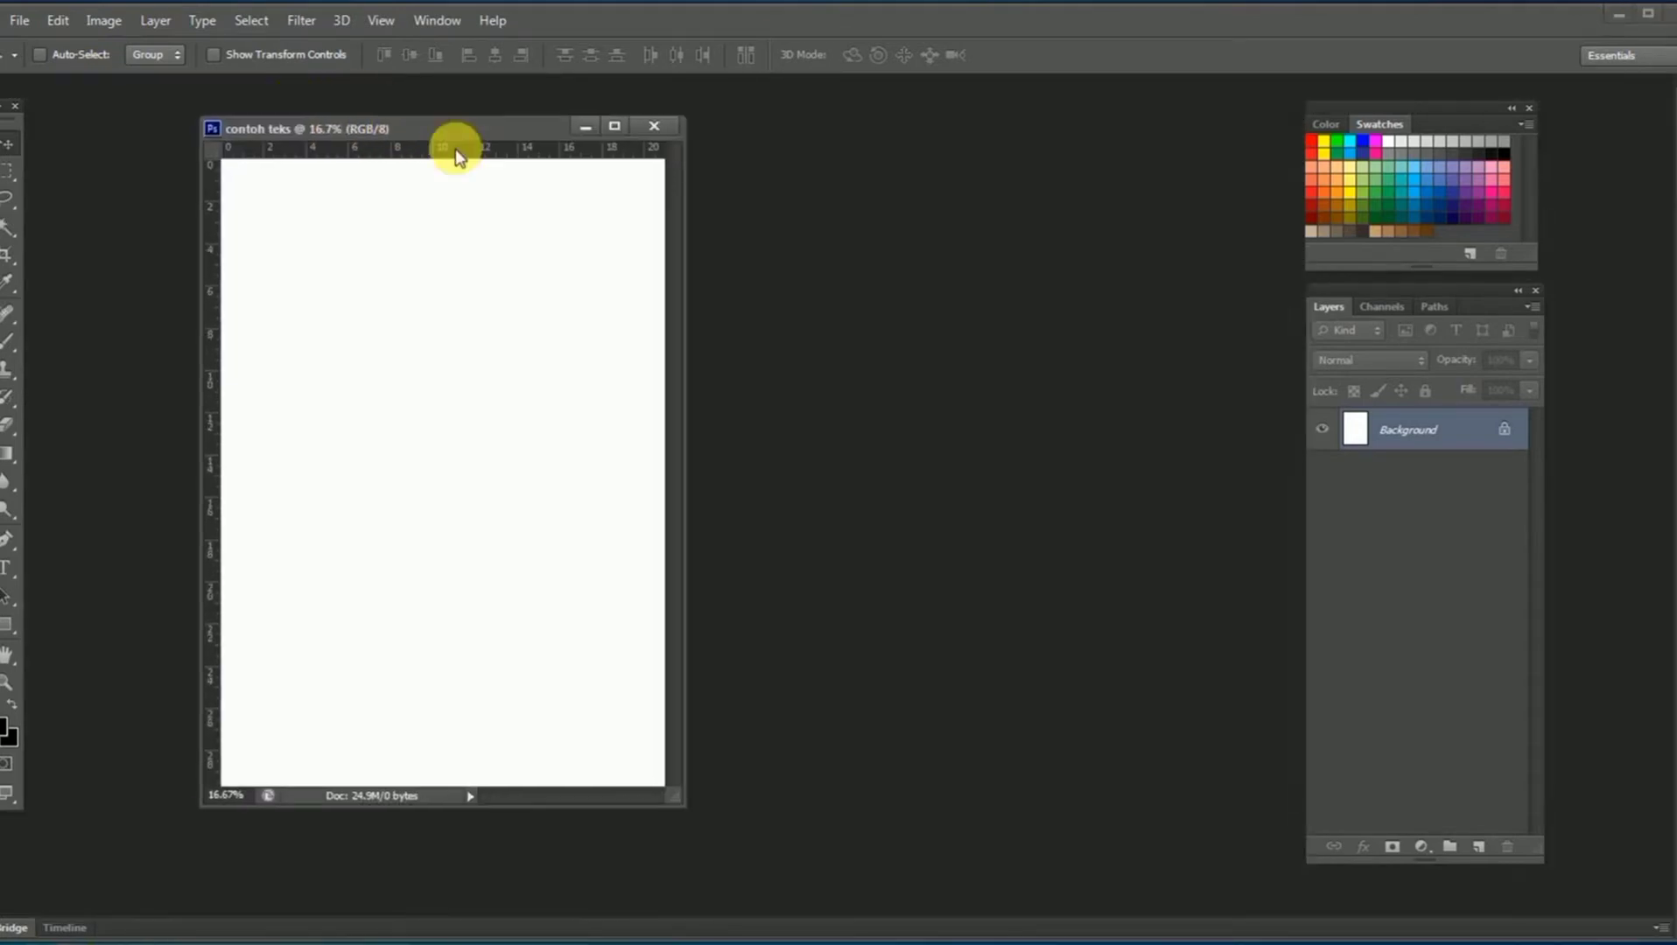
pyautogui.moveTo(288, 108); pyautogui.dragTo(487, 156)
pyautogui.click(102, 20)
pyautogui.moveTo(145, 216)
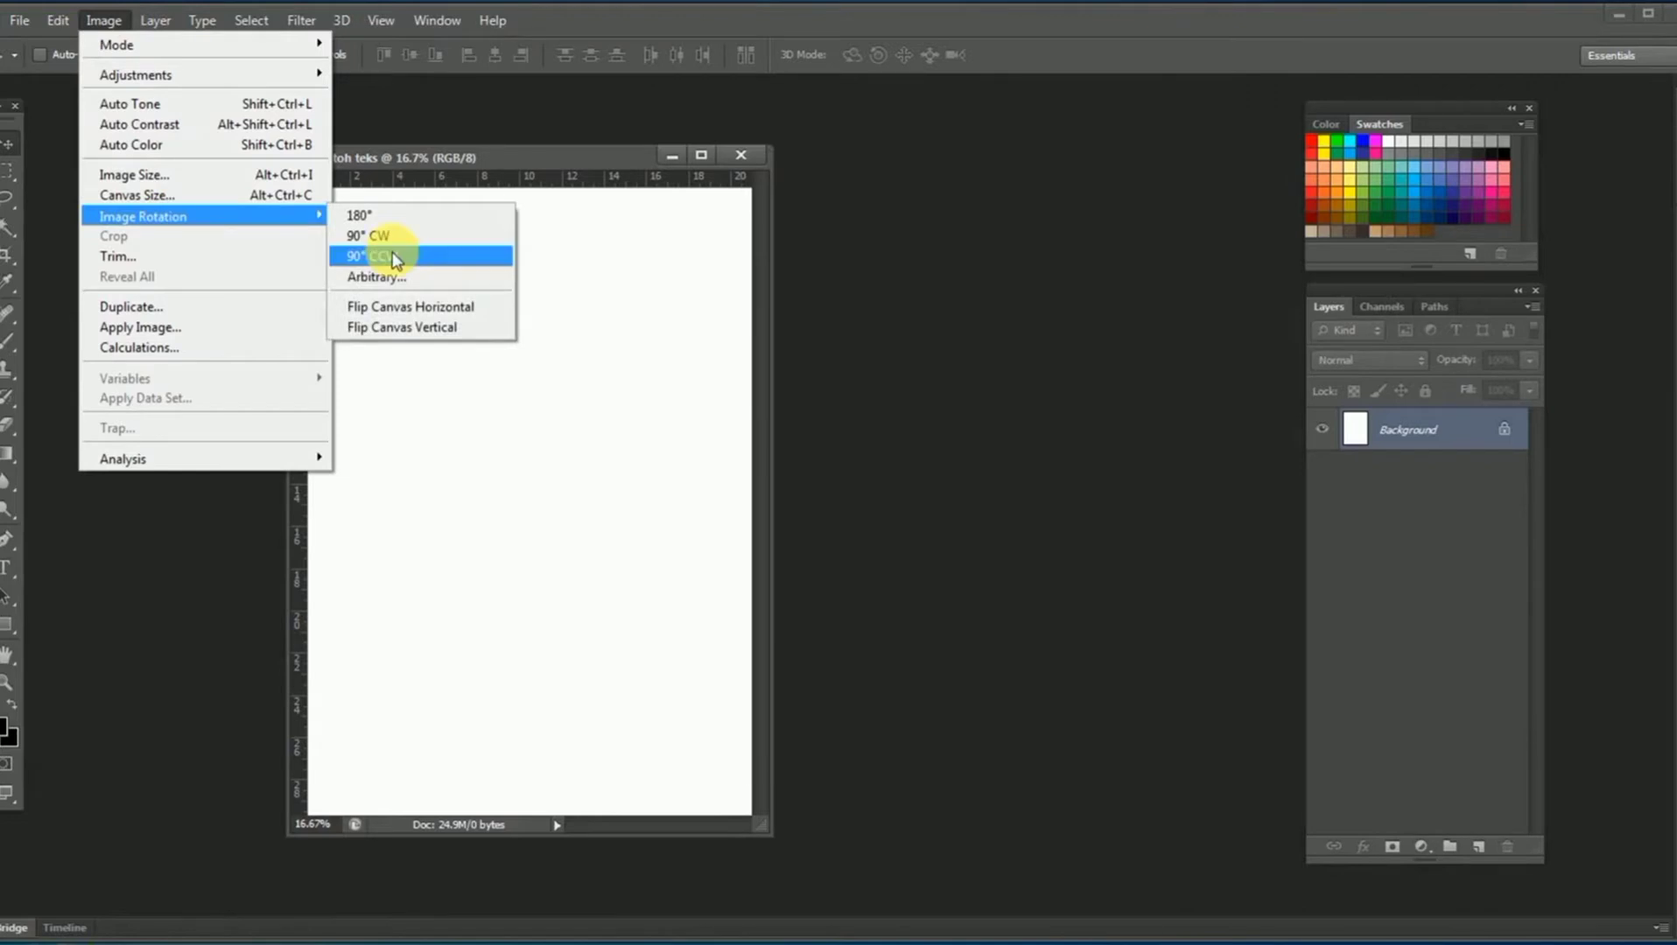
pyautogui.click(392, 255)
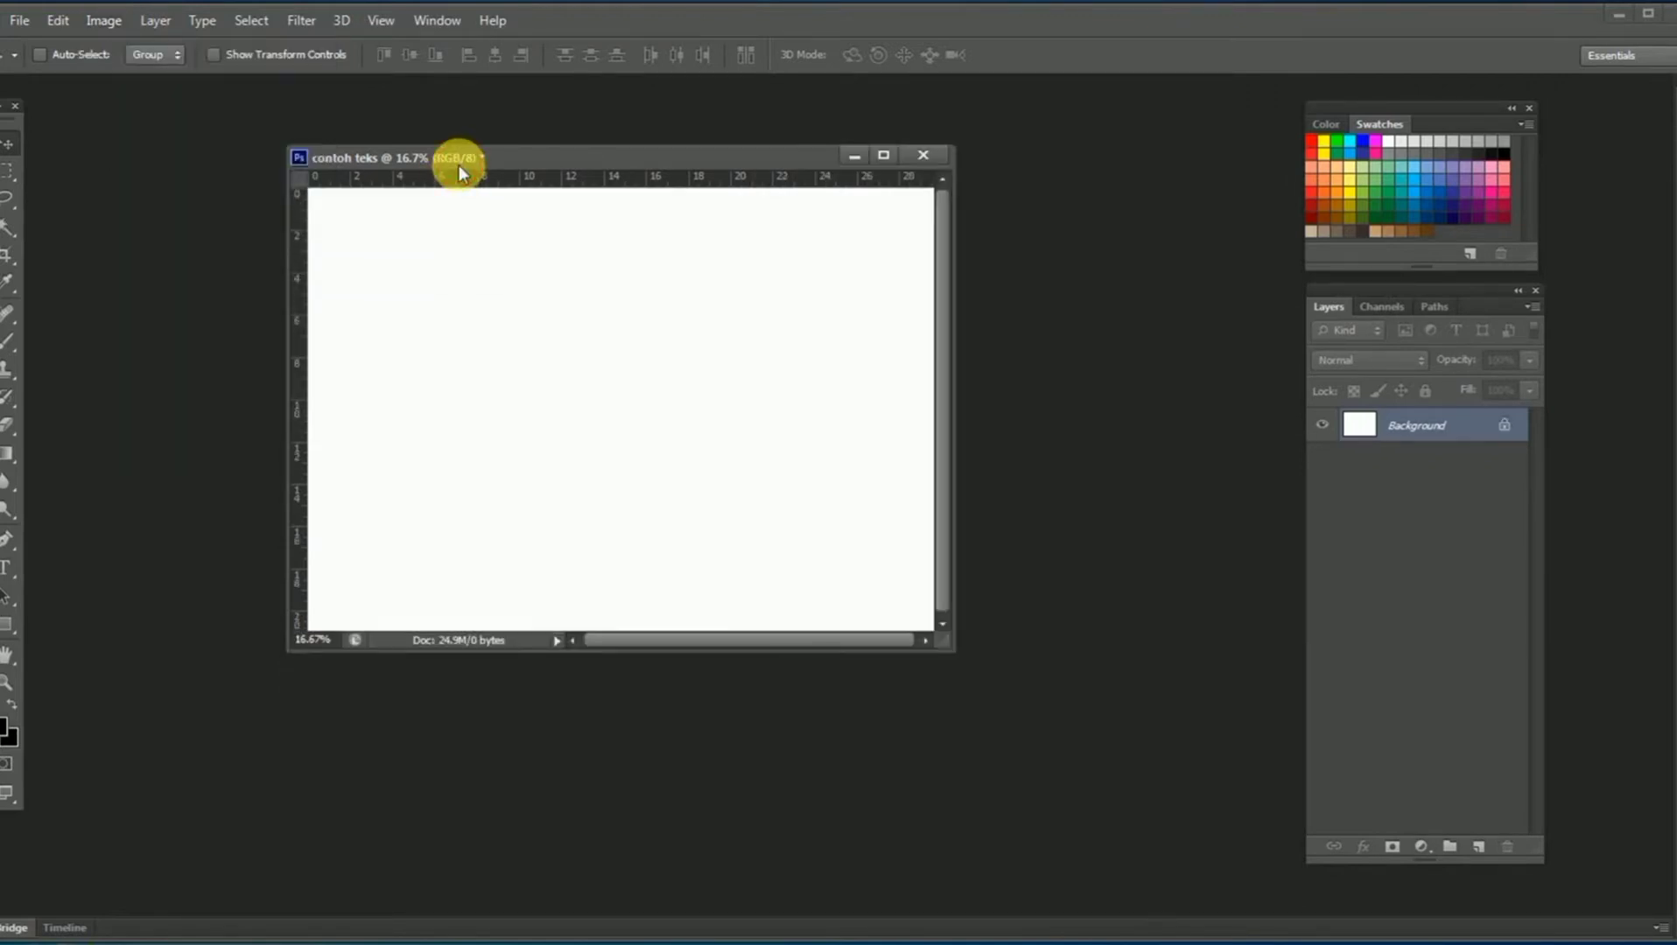
# Reposition and enlarge the document window so the page fills most of the workspace.
pyautogui.moveTo(459, 166); pyautogui.dragTo(285, 158)
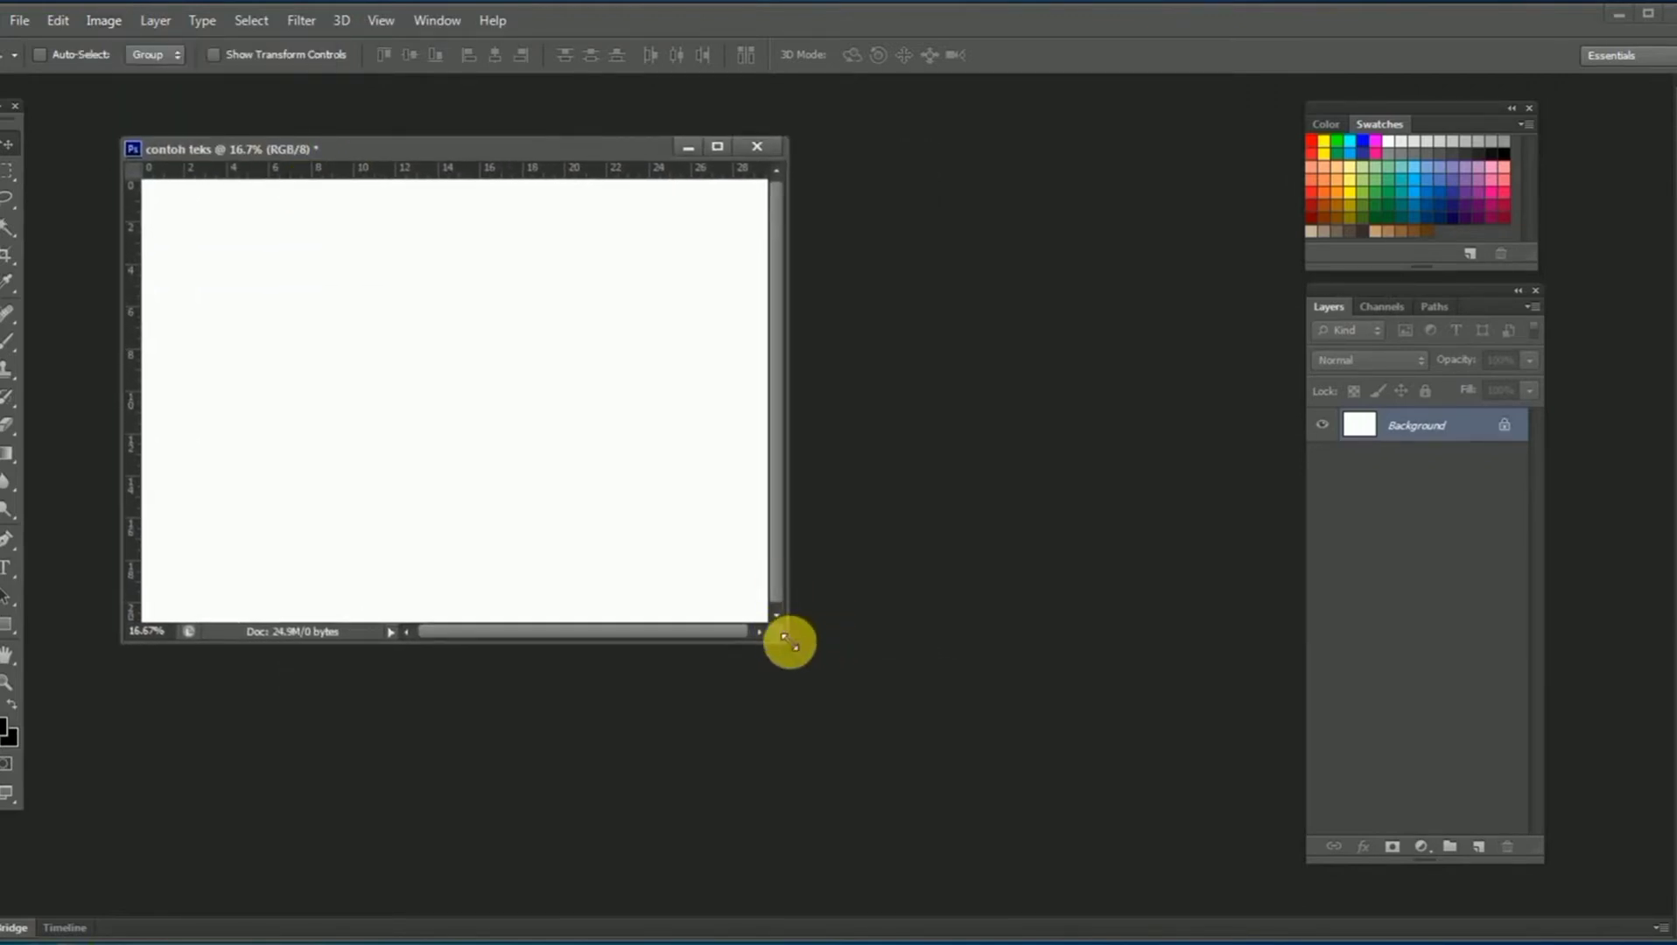
pyautogui.moveTo(789, 643); pyautogui.dragTo(1127, 760)
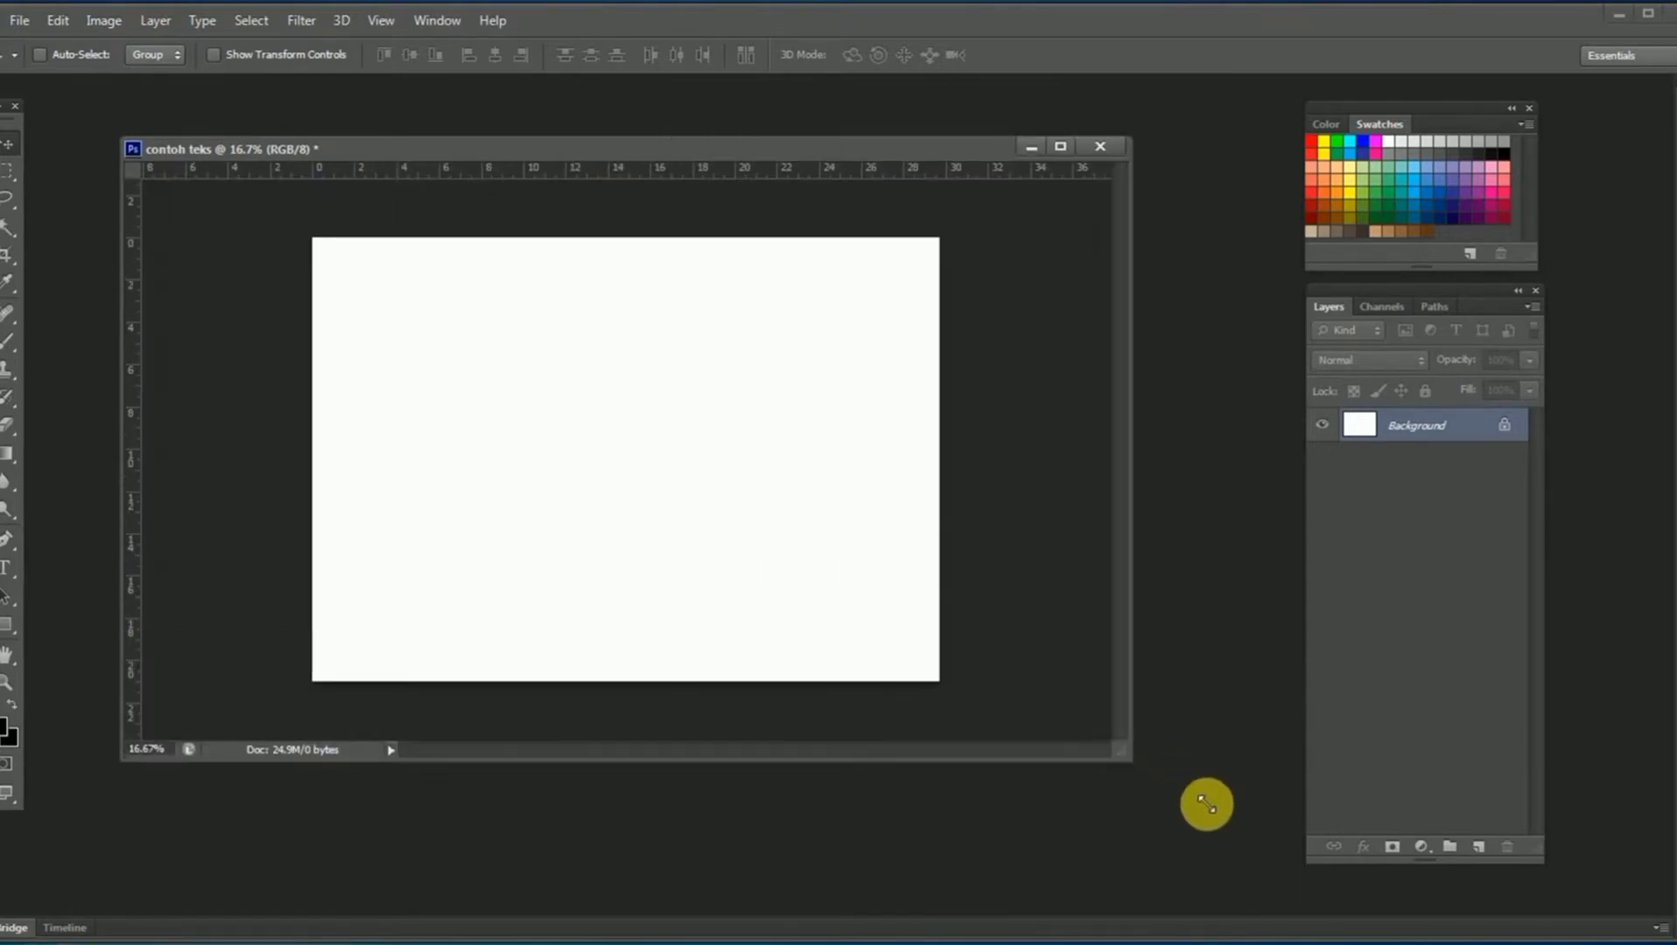
pyautogui.moveTo(1206, 803); pyautogui.dragTo(1216, 813)
pyautogui.click(528, 438)
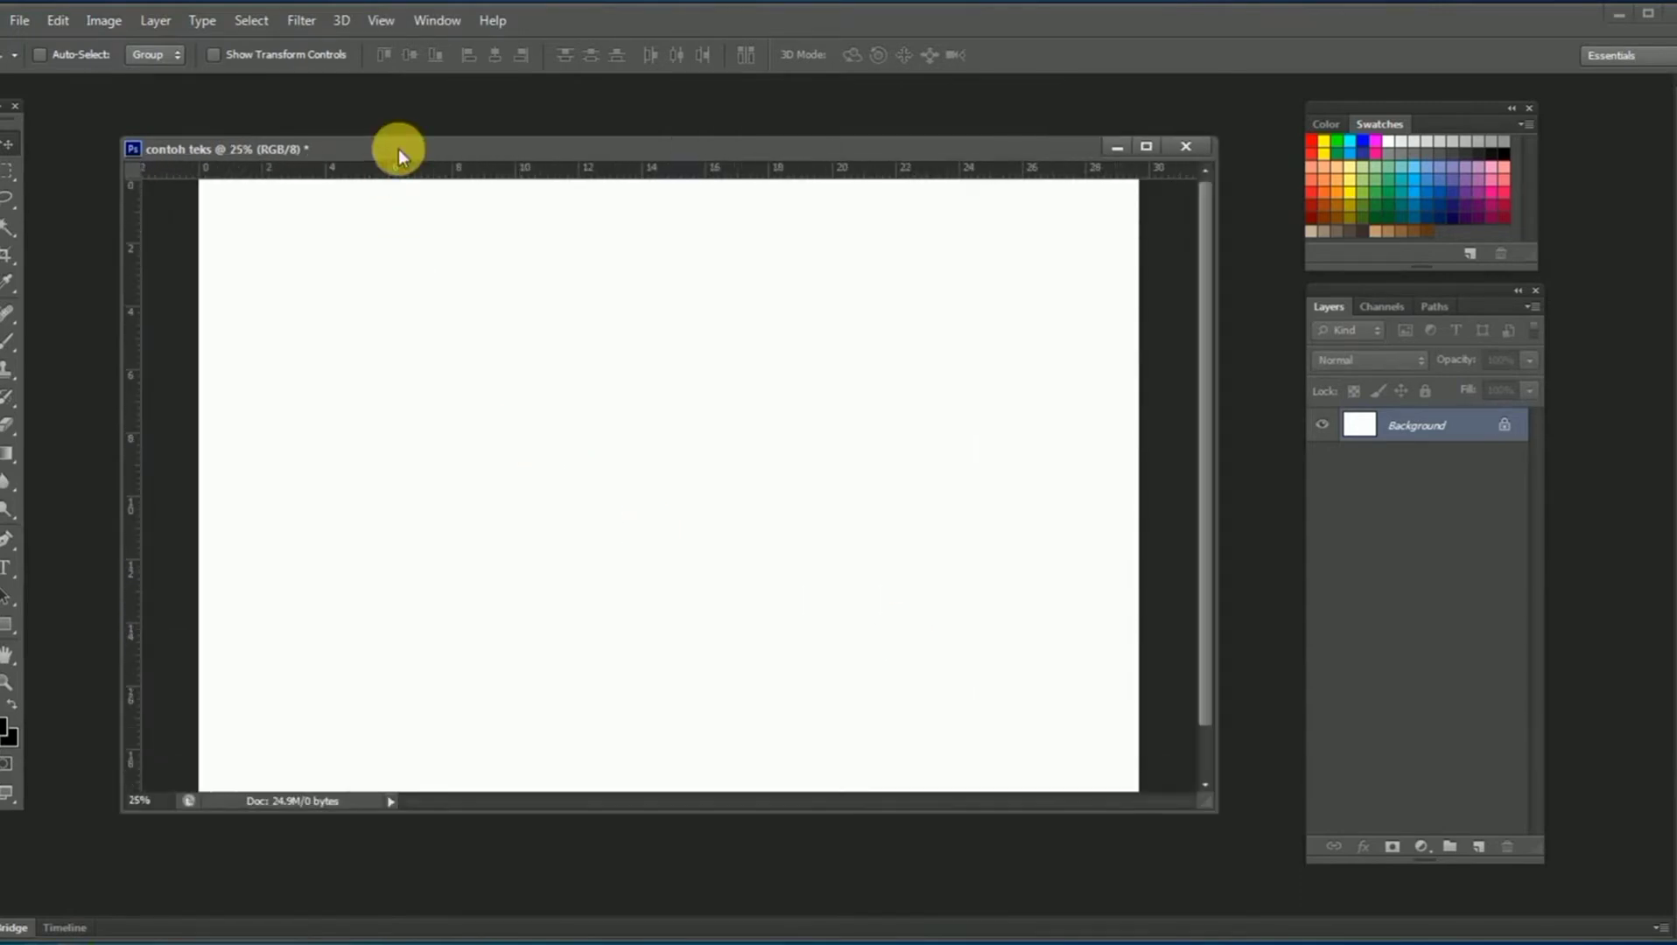
pyautogui.moveTo(398, 150); pyautogui.dragTo(300, 107)
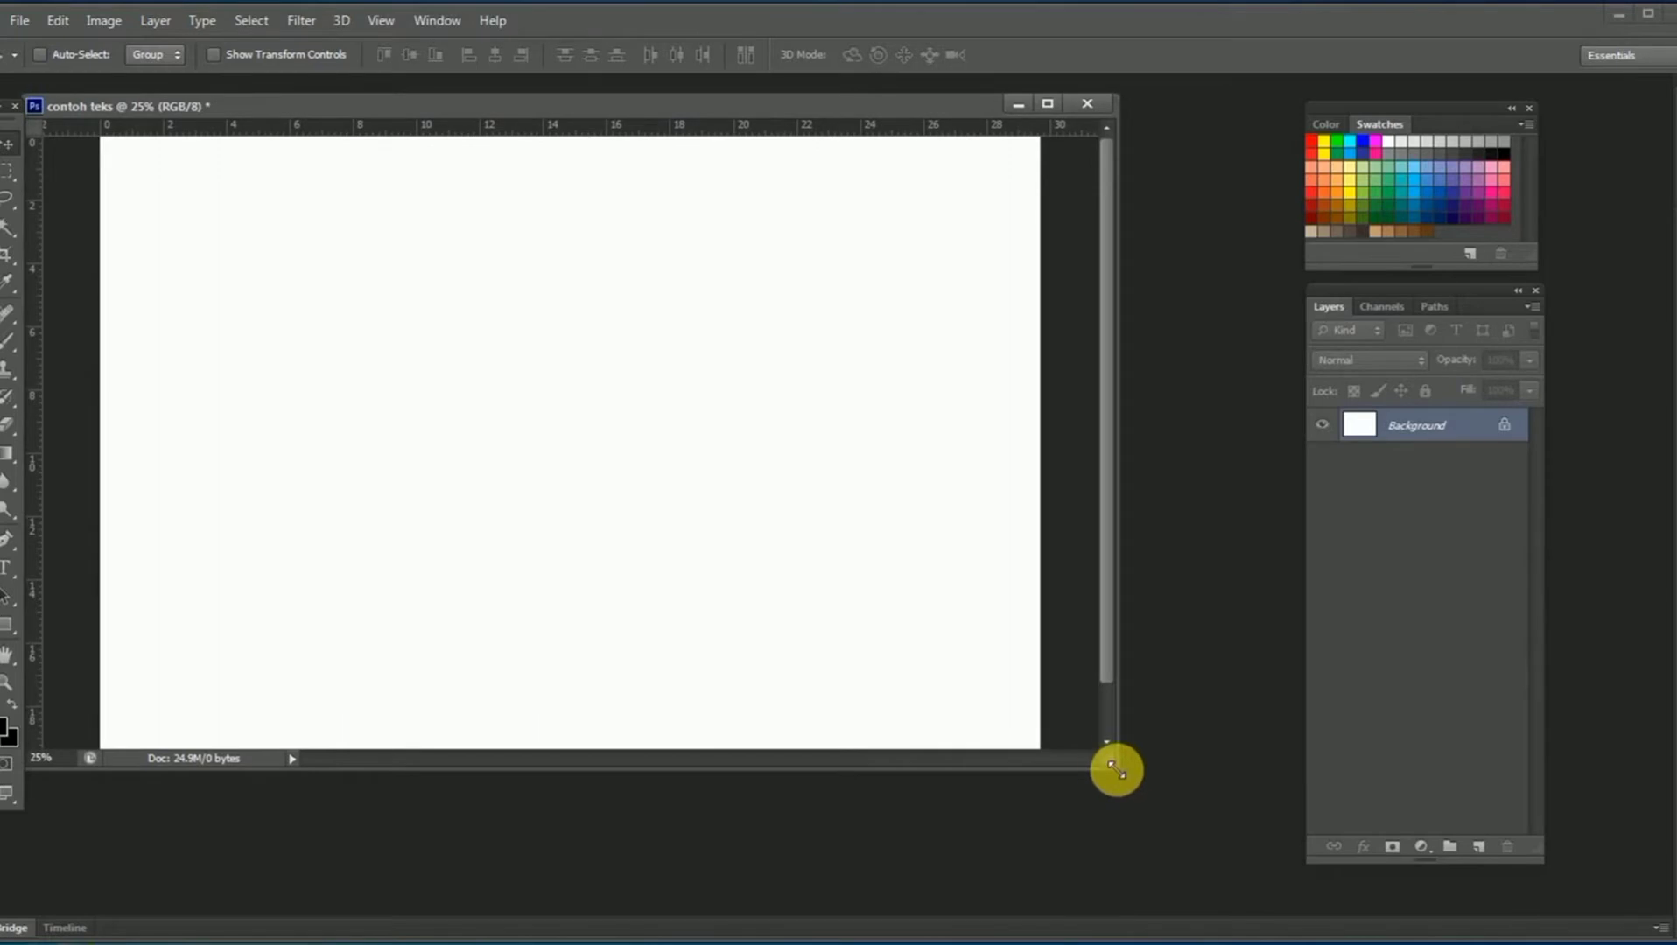
pyautogui.moveTo(1117, 770); pyautogui.dragTo(1252, 898)
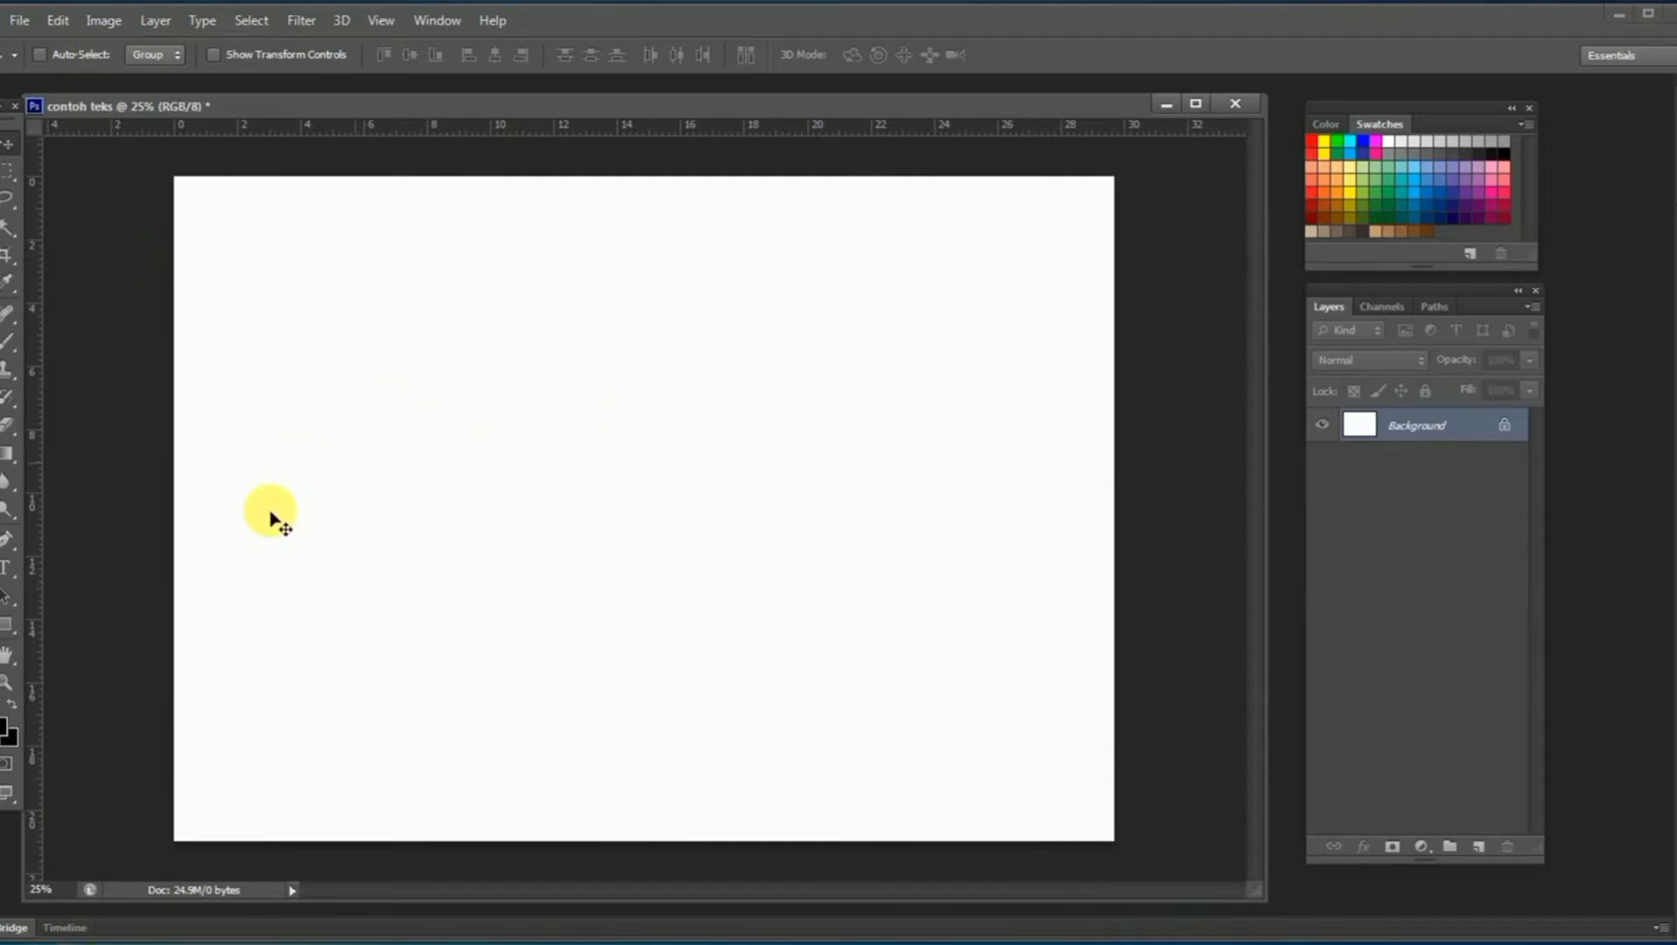
# Draw a paragraph text box at upper left, paste the two YouTube paragraphs, and shrink it to fit.
pyautogui.click(4, 571)
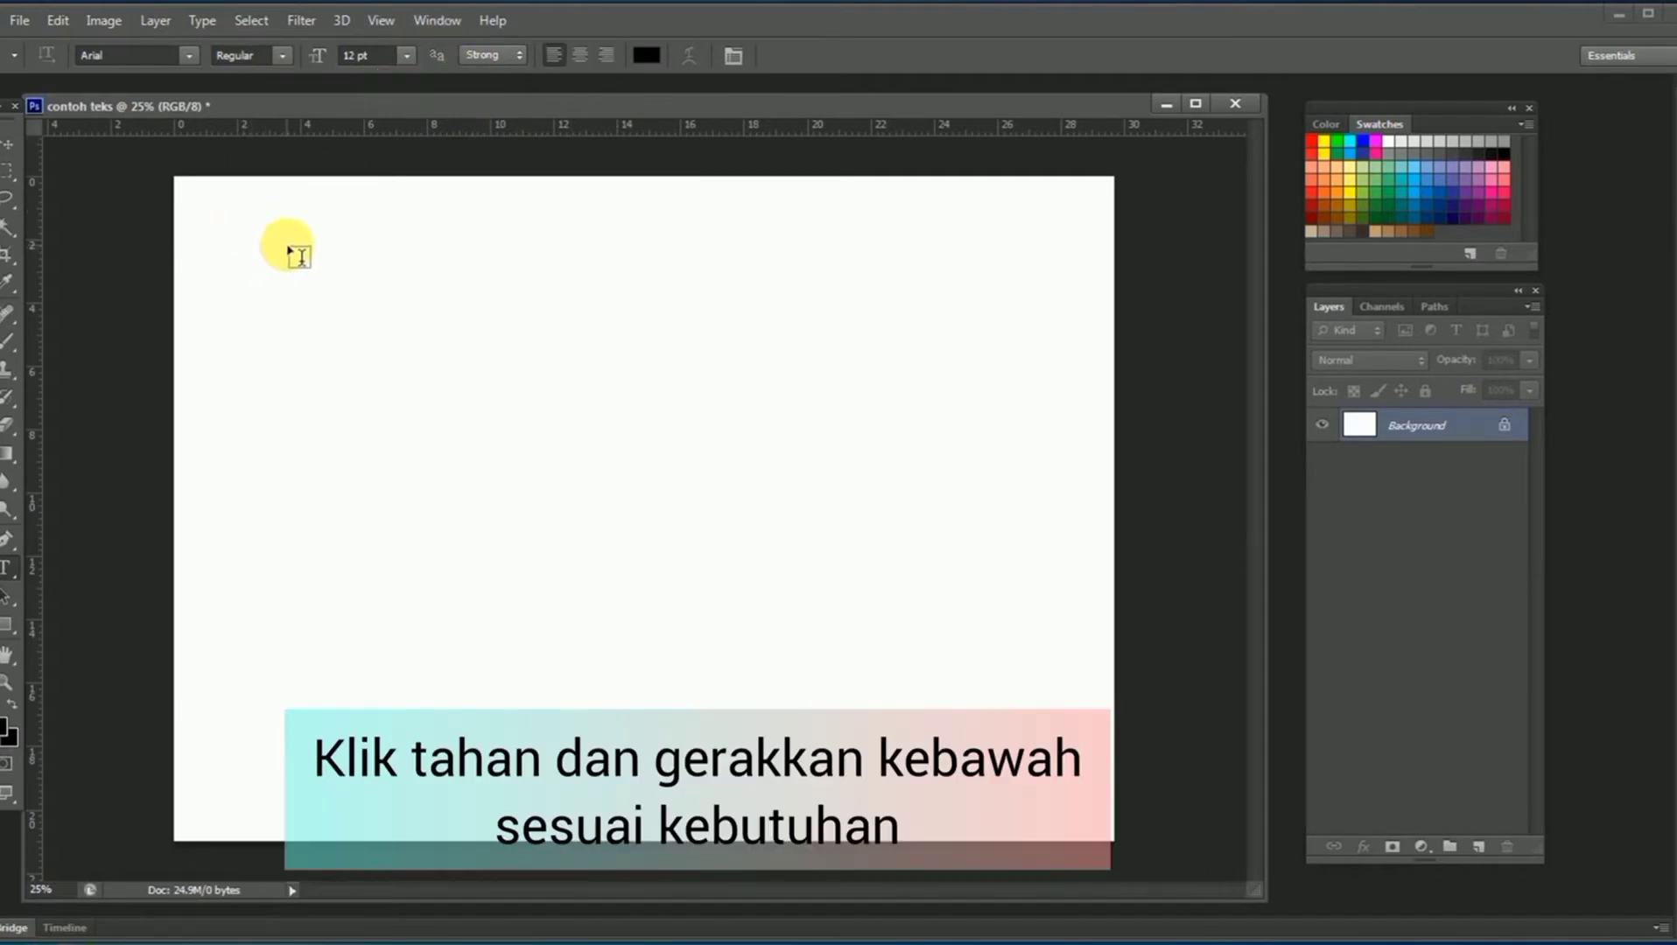
pyautogui.moveTo(336, 266)
pyautogui.mouseDown()
pyautogui.moveTo(472, 495)
pyautogui.moveTo(917, 616)
pyautogui.mouseUp()
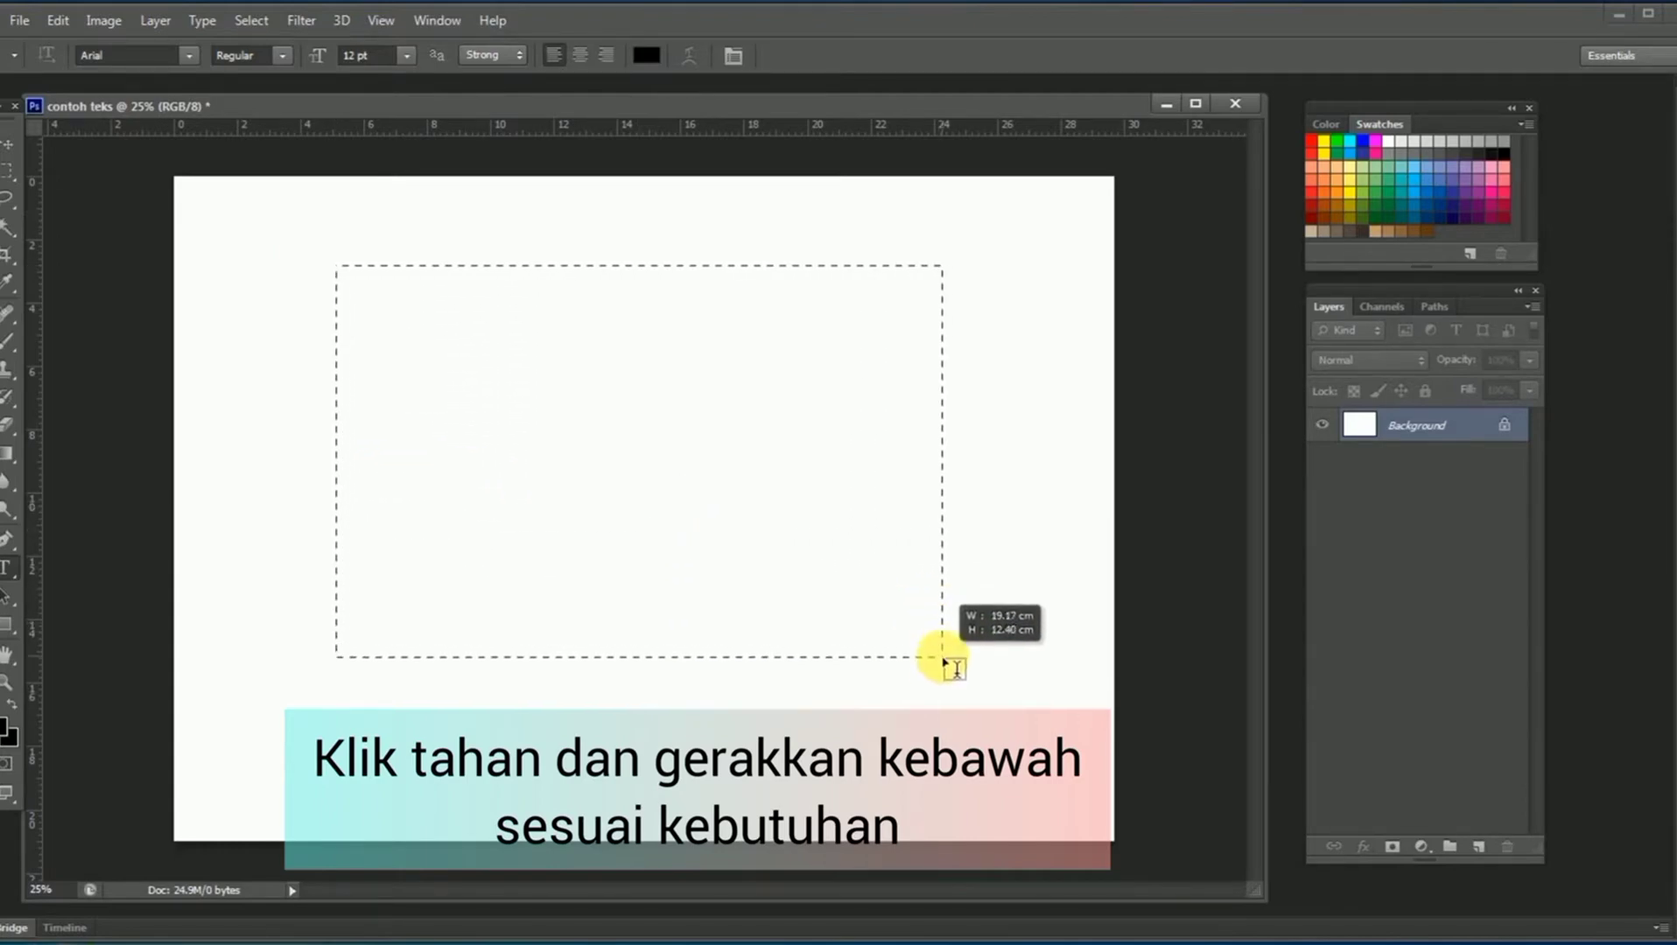
pyautogui.moveTo(921, 618); pyautogui.dragTo(943, 658)
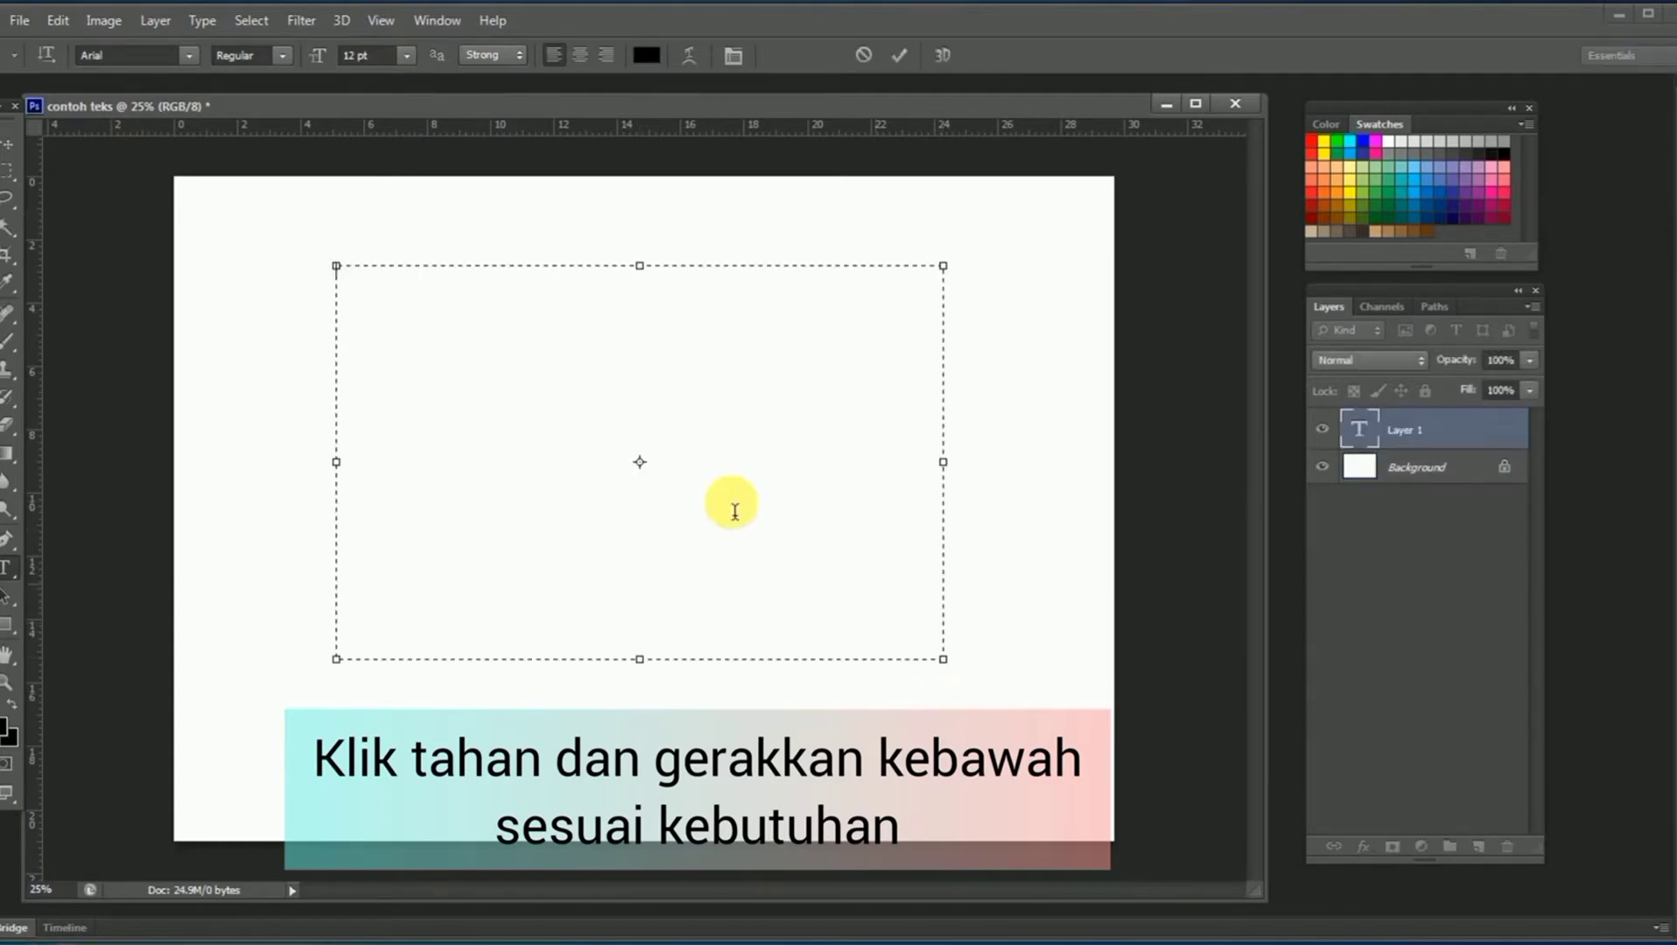
pyautogui.rightClick(350, 273)
pyautogui.click(410, 369)
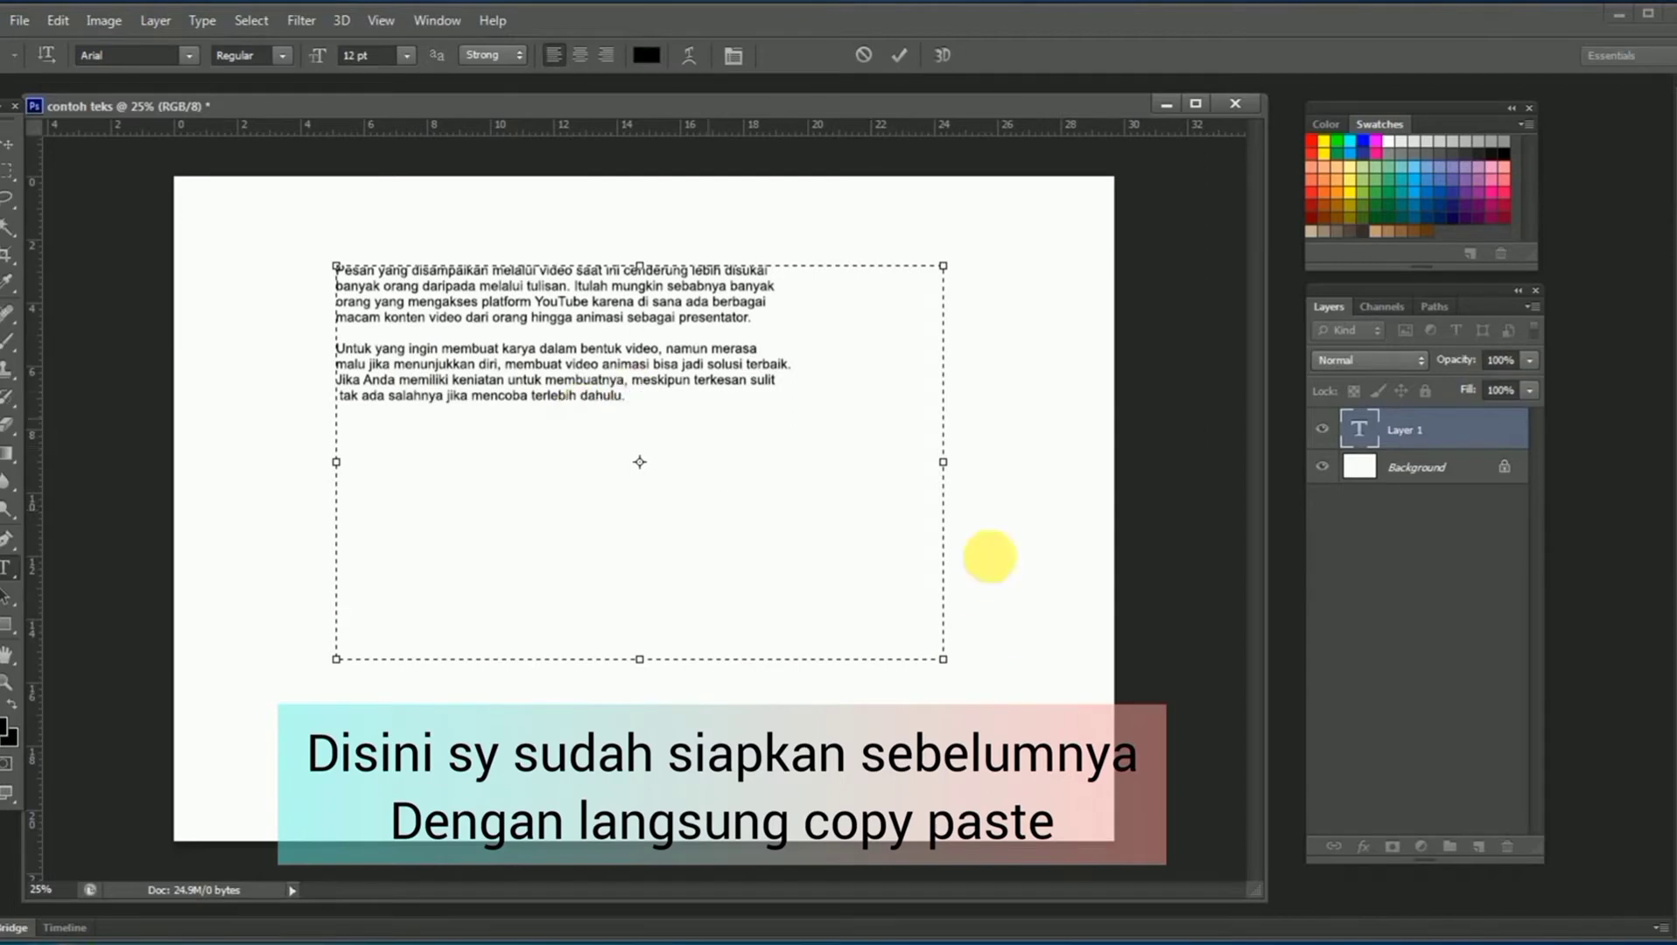
pyautogui.moveTo(943, 660)
pyautogui.mouseDown()
pyautogui.moveTo(816, 445)
pyautogui.moveTo(787, 438)
pyautogui.mouseUp()
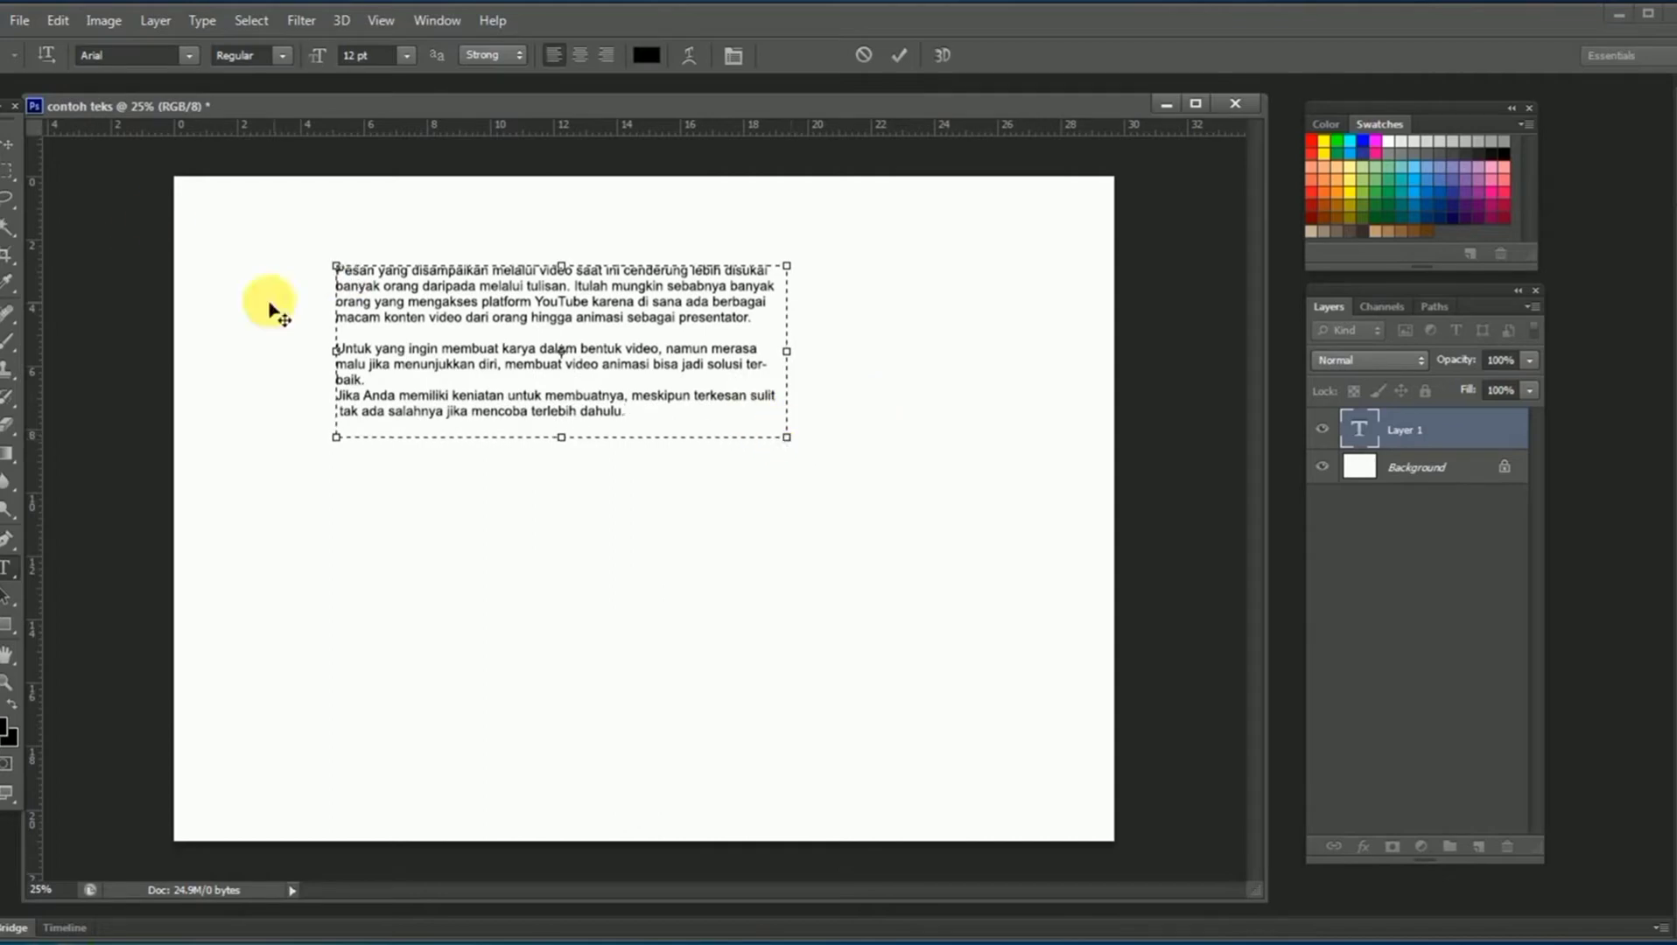
# Commit the text as layer 'Pesan yang disampaikan…' and zoom in to 50% on the paragraphs.
pyautogui.click(9, 142)
pyautogui.keyDown('ctrl'); pyautogui.click(560, 358); pyautogui.keyUp('ctrl')
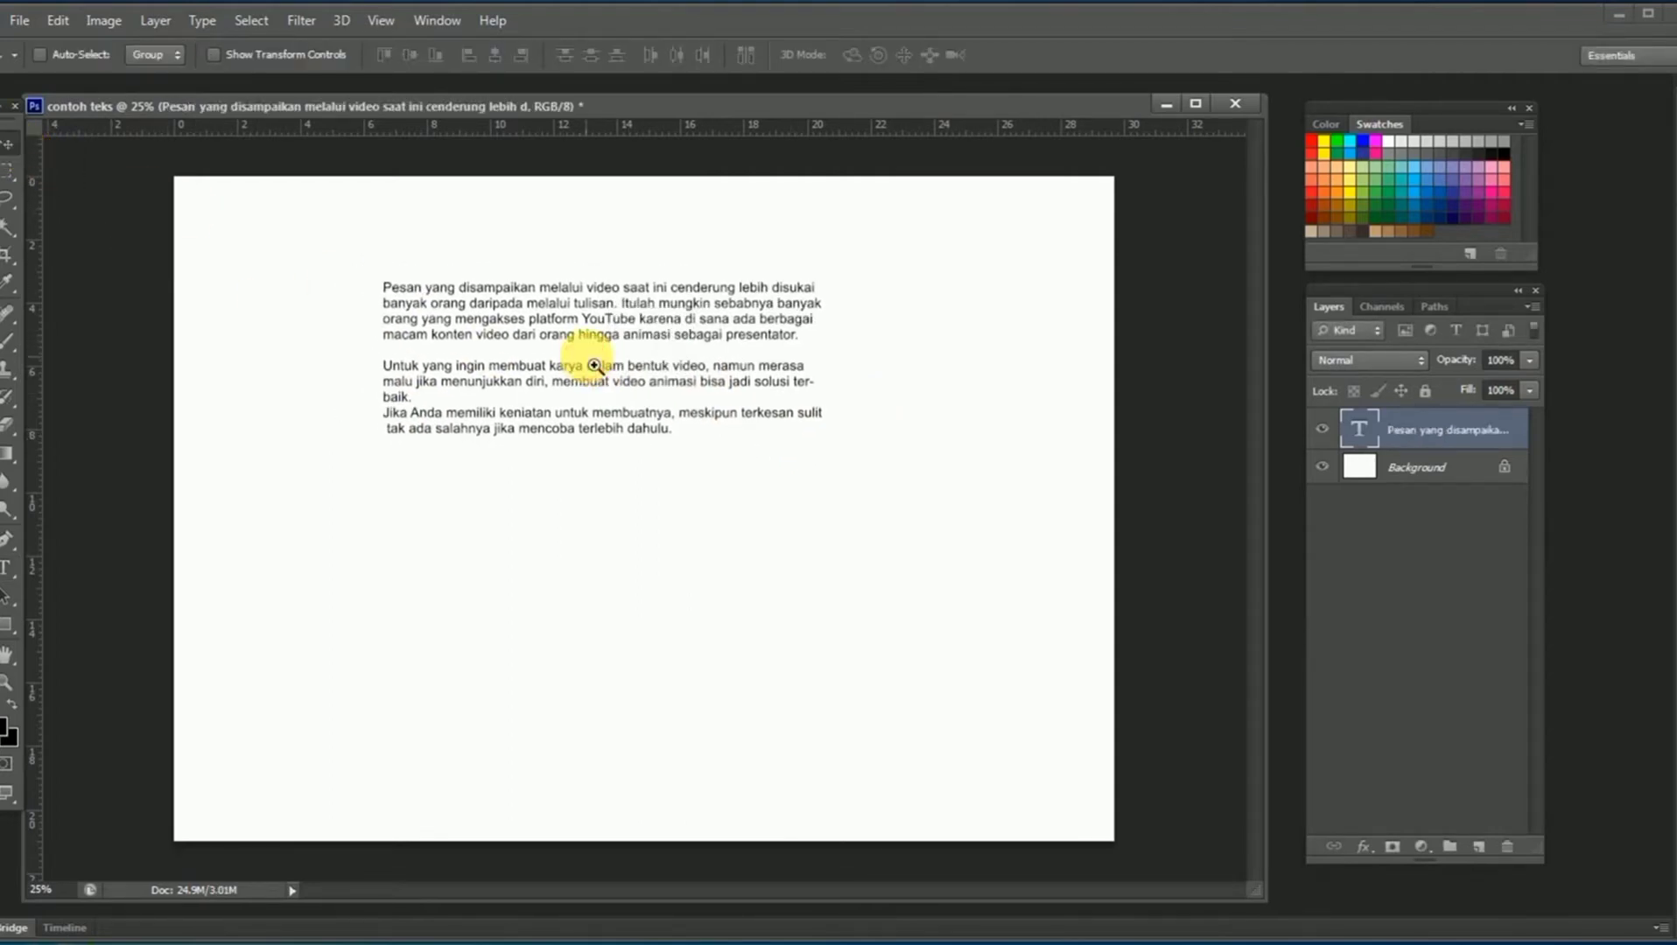
pyautogui.keyDown('ctrl'); pyautogui.click(594, 365); pyautogui.keyUp('ctrl')
pyautogui.moveTo(609, 378); pyautogui.dragTo(615, 444)
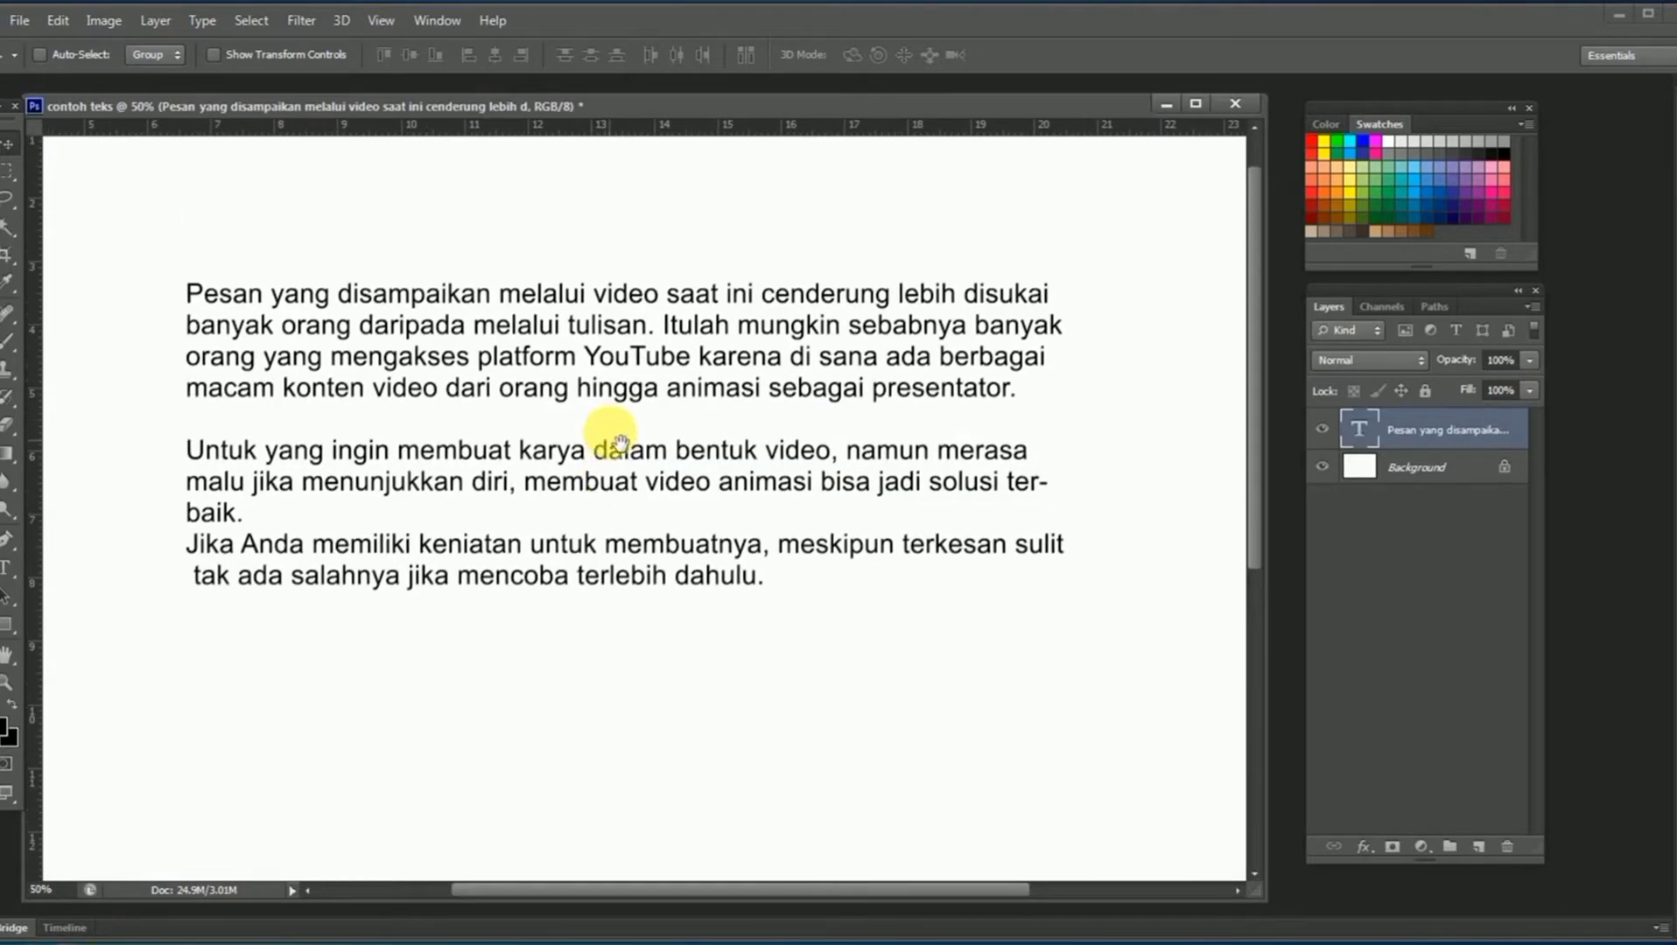
pyautogui.moveTo(614, 371); pyautogui.dragTo(618, 393)
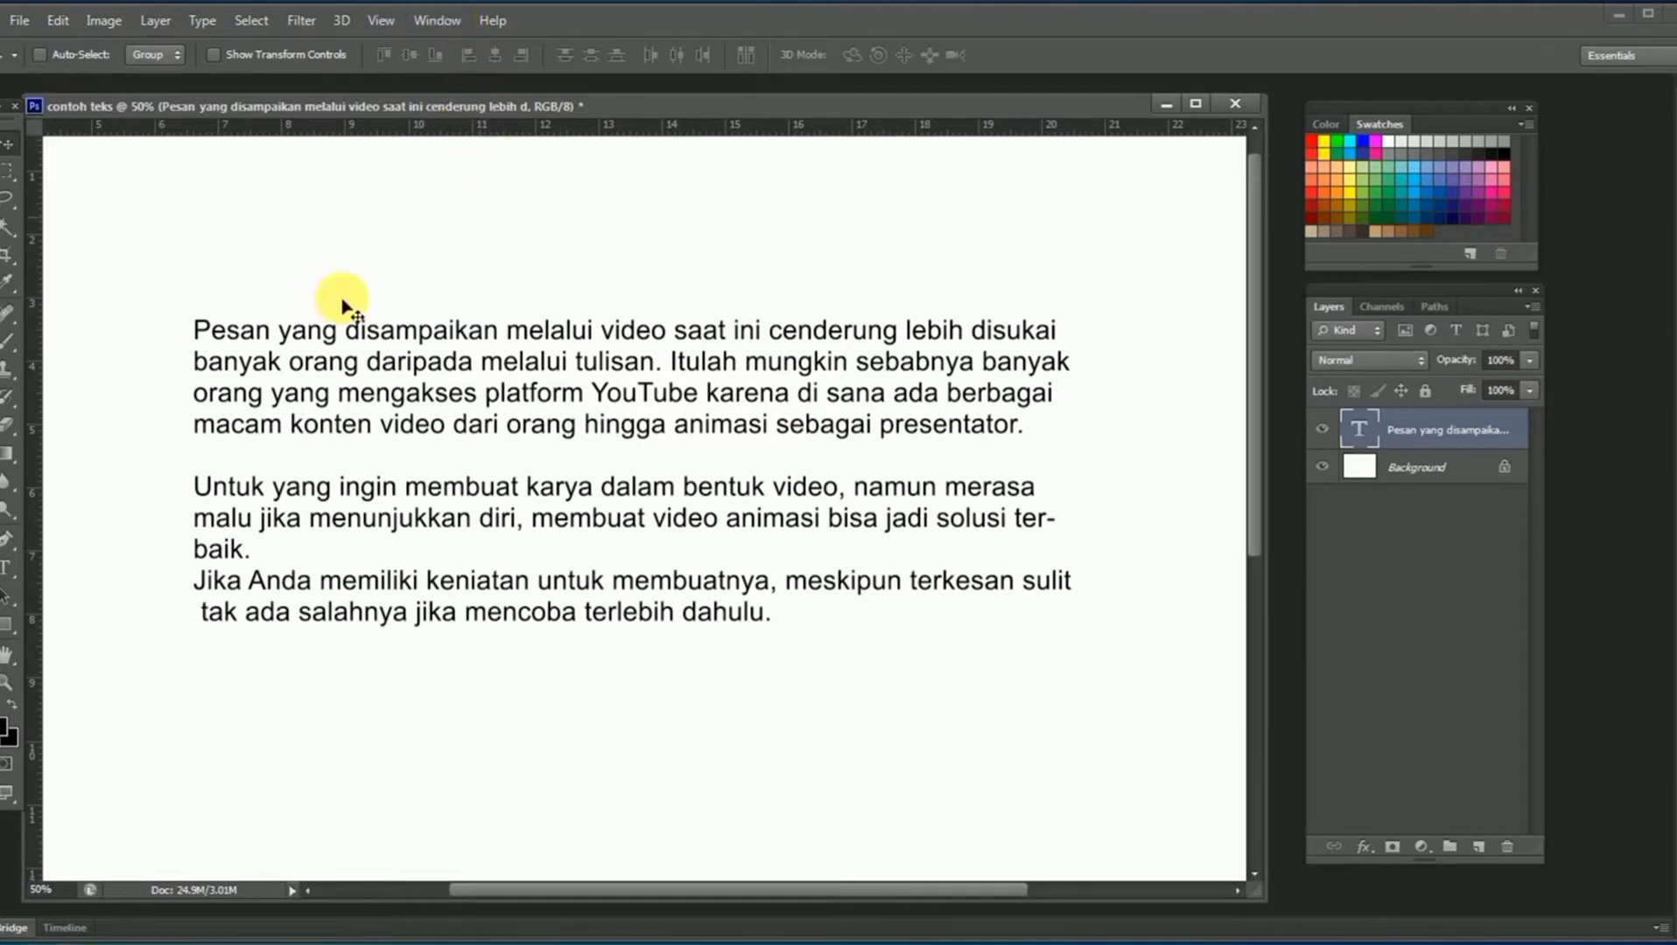
pyautogui.click(7, 568)
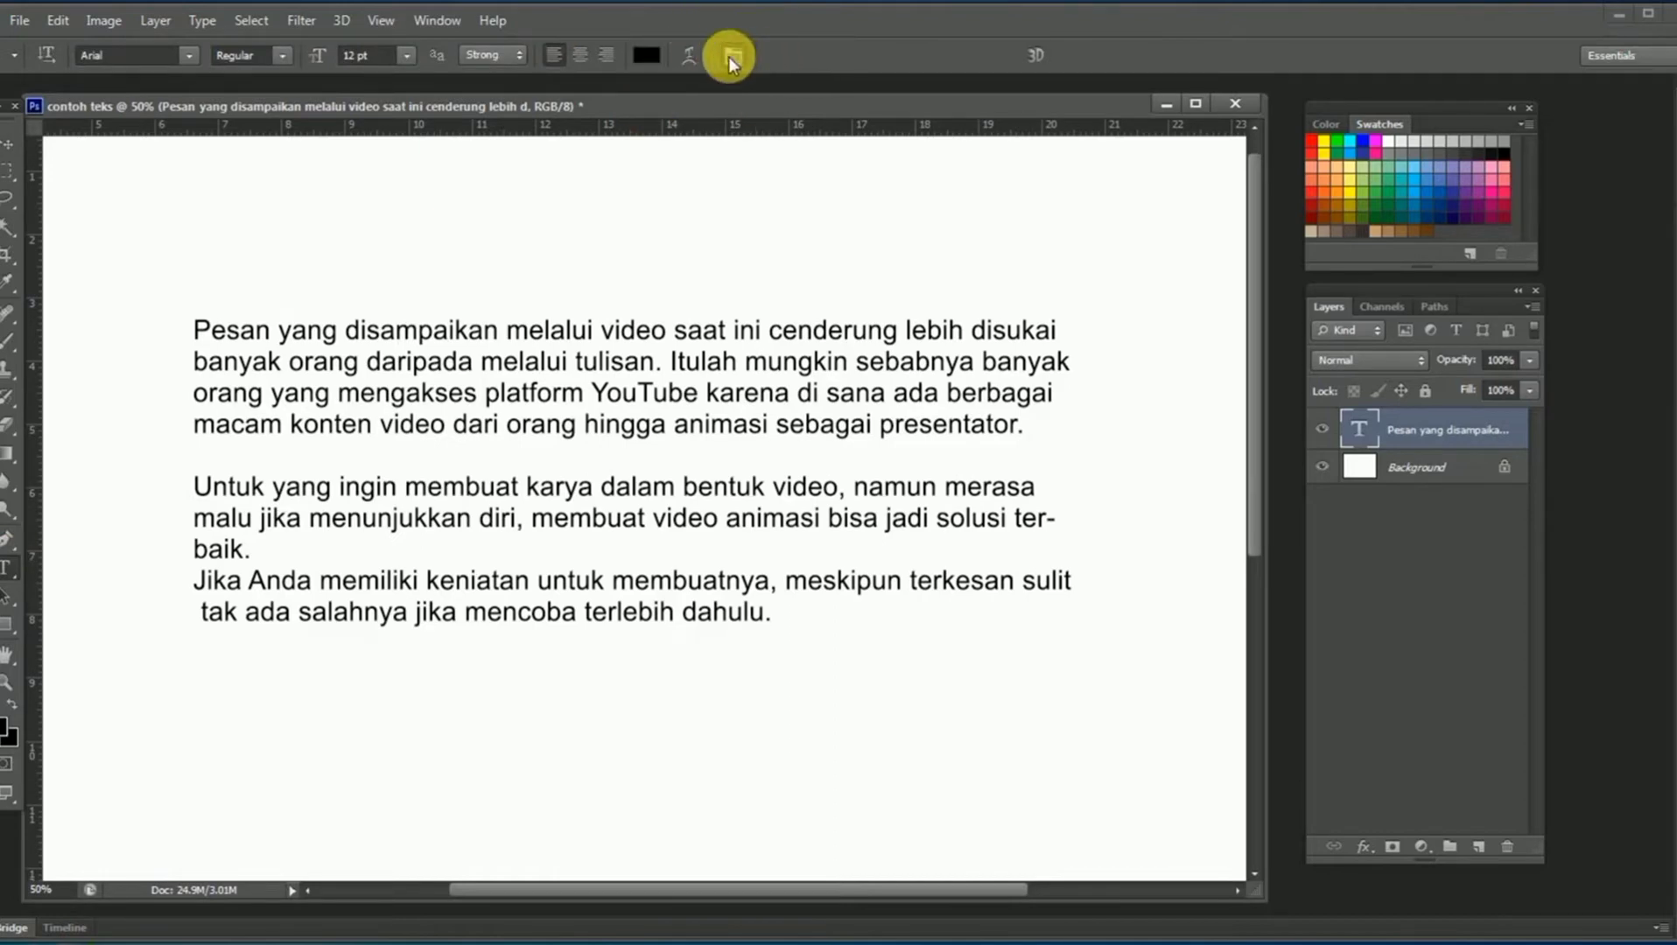
# Show the Character/Paragraph panel beside the text and select all the paragraph text.
pyautogui.click(732, 57)
pyautogui.moveTo(1422, 457); pyautogui.dragTo(1265, 405)
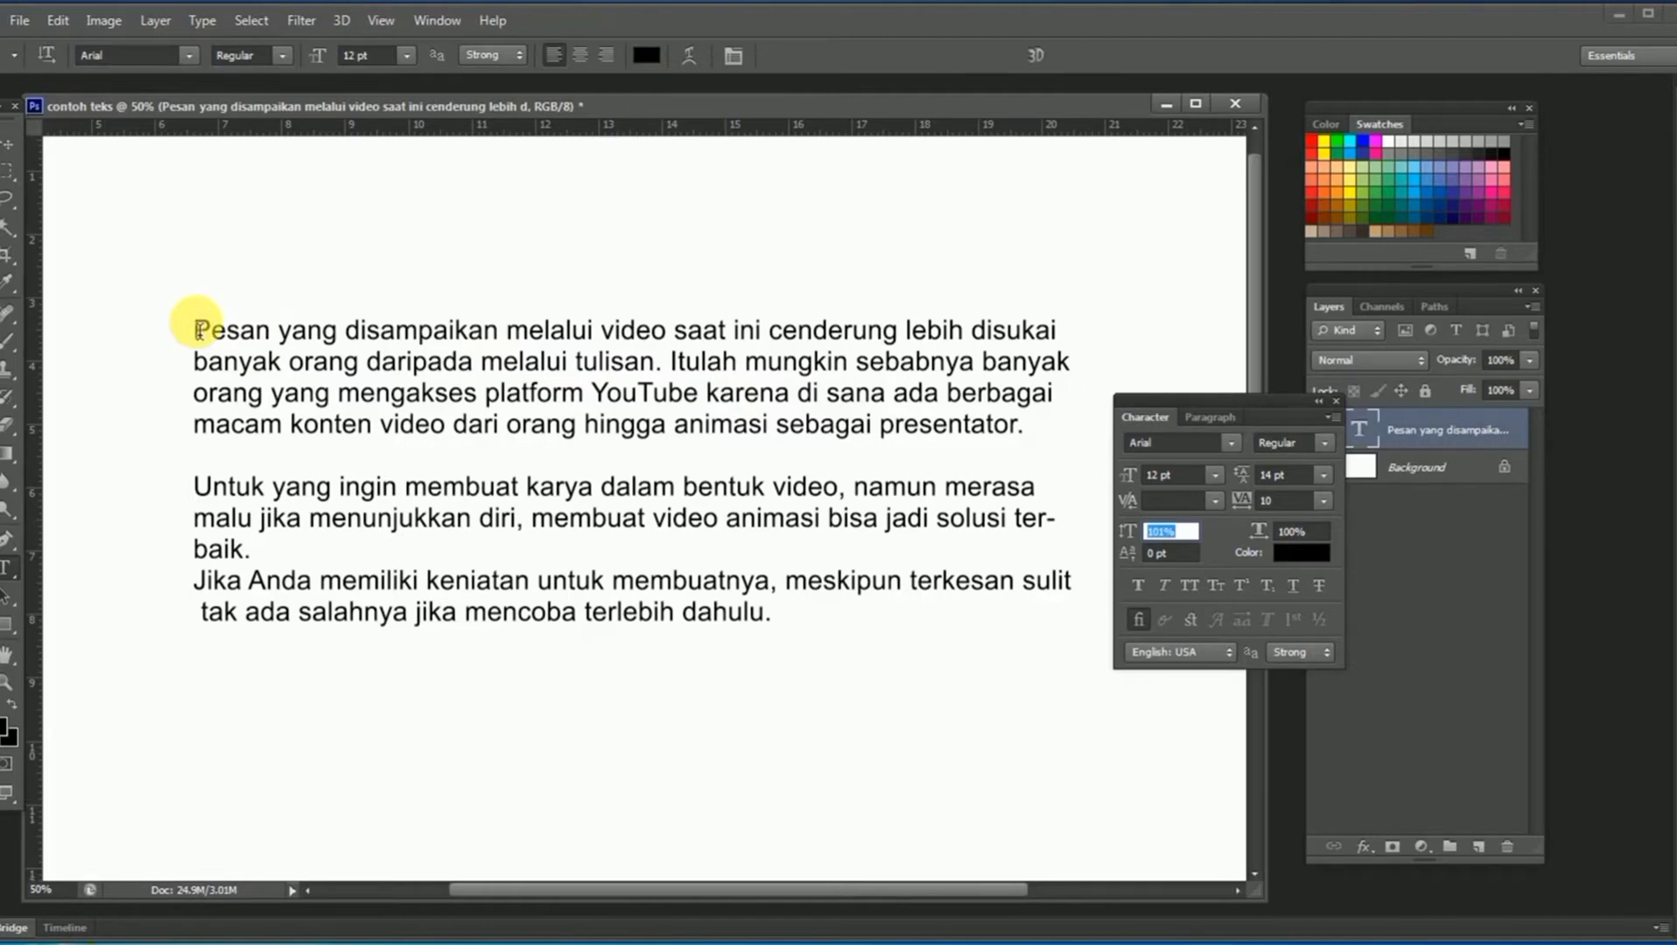
pyautogui.moveTo(196, 330); pyautogui.dragTo(789, 631)
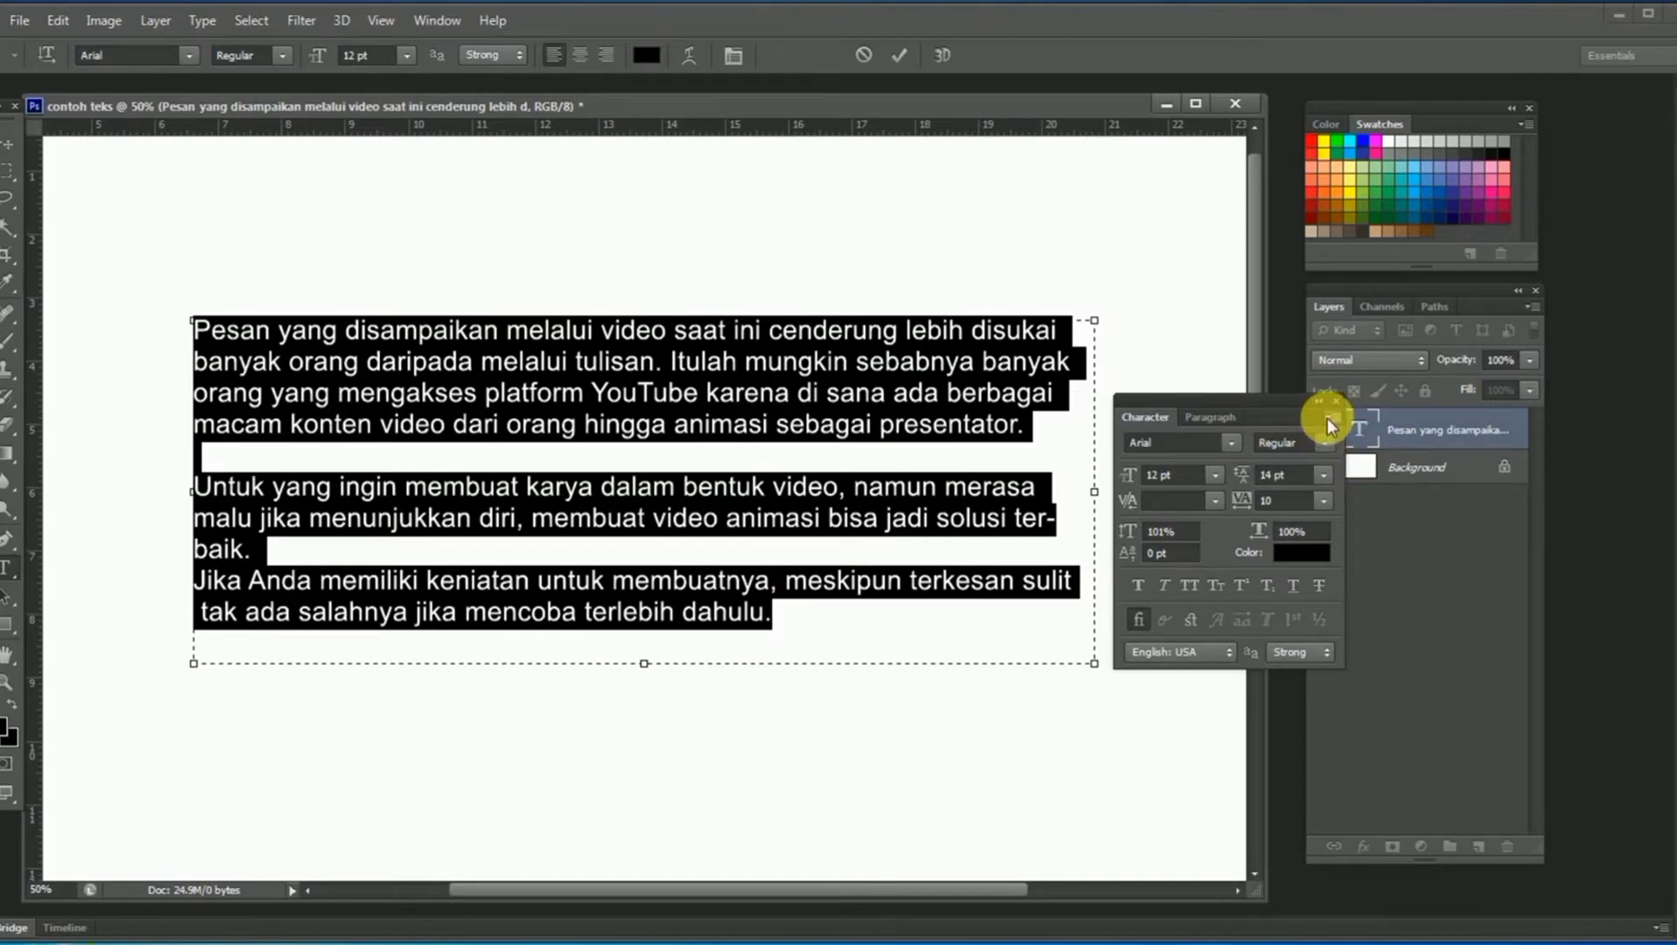
# Toggle All Caps on the selected text from the Character panel menu and commit.
pyautogui.click(1327, 418)
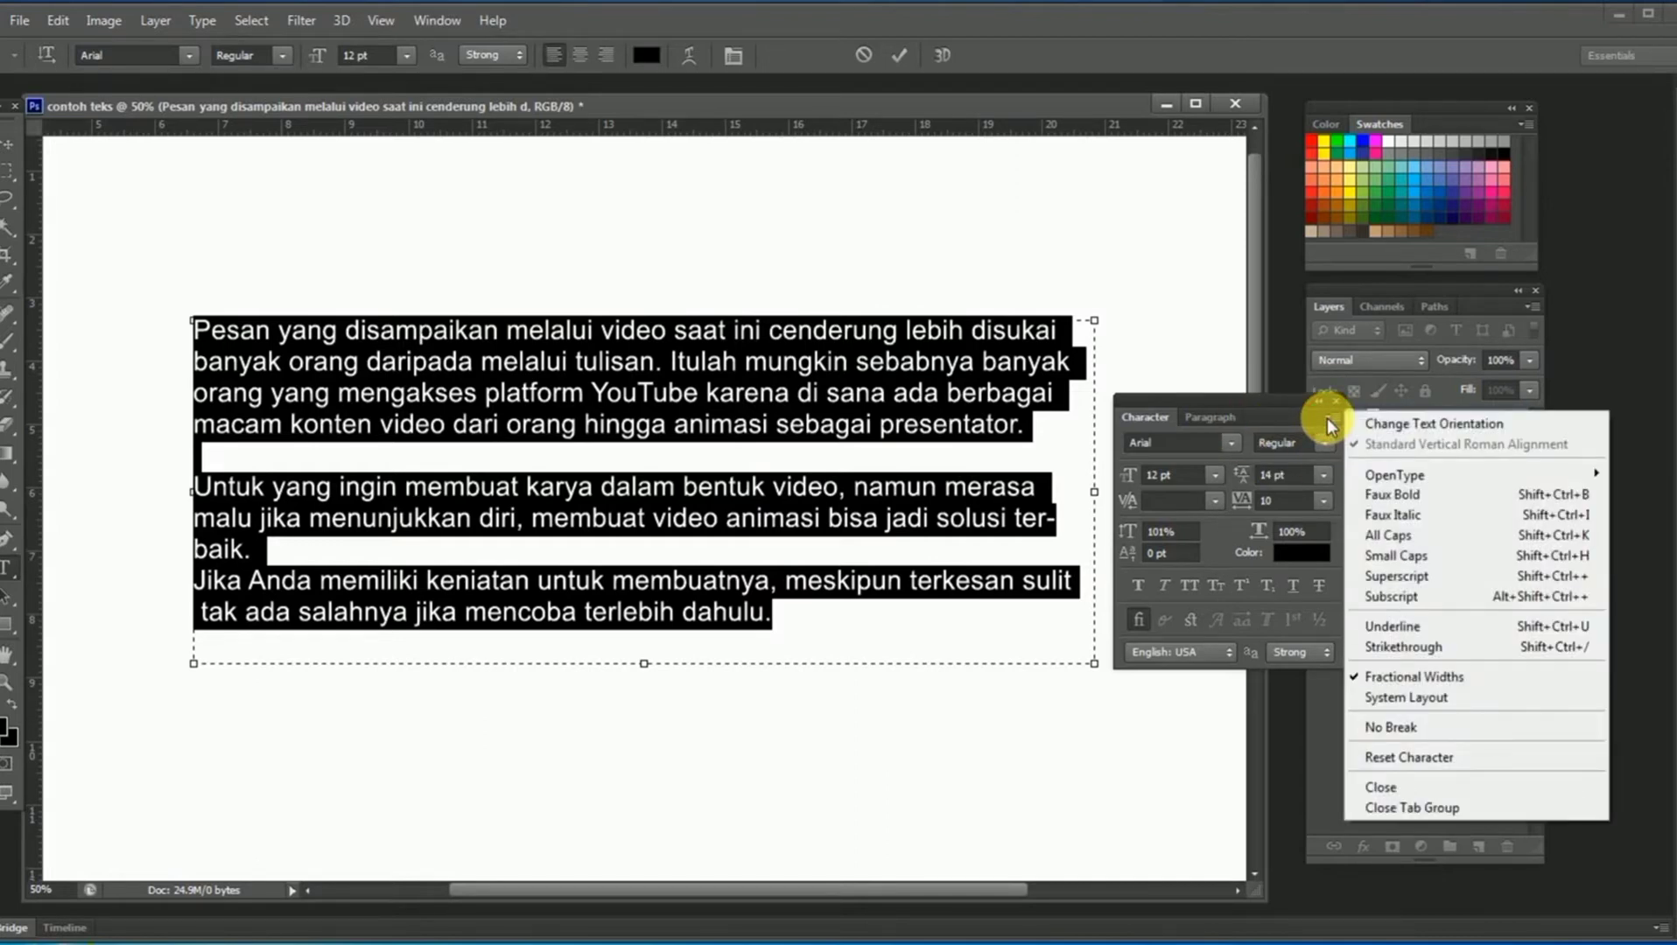
pyautogui.click(1416, 534)
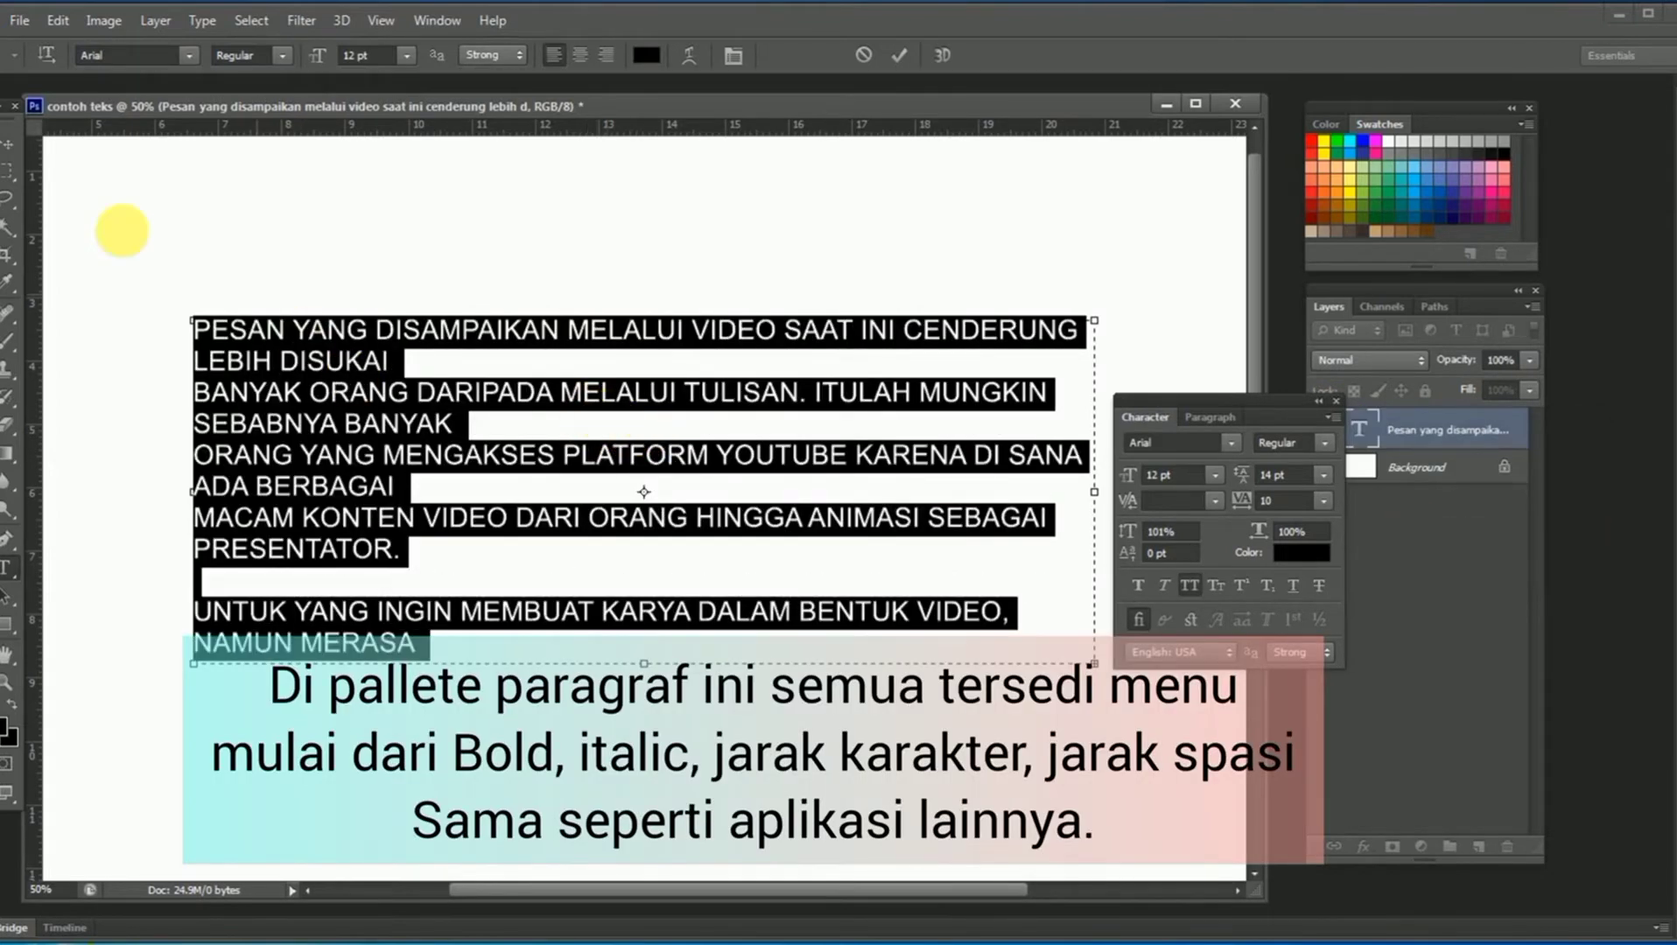
pyautogui.click(8, 143)
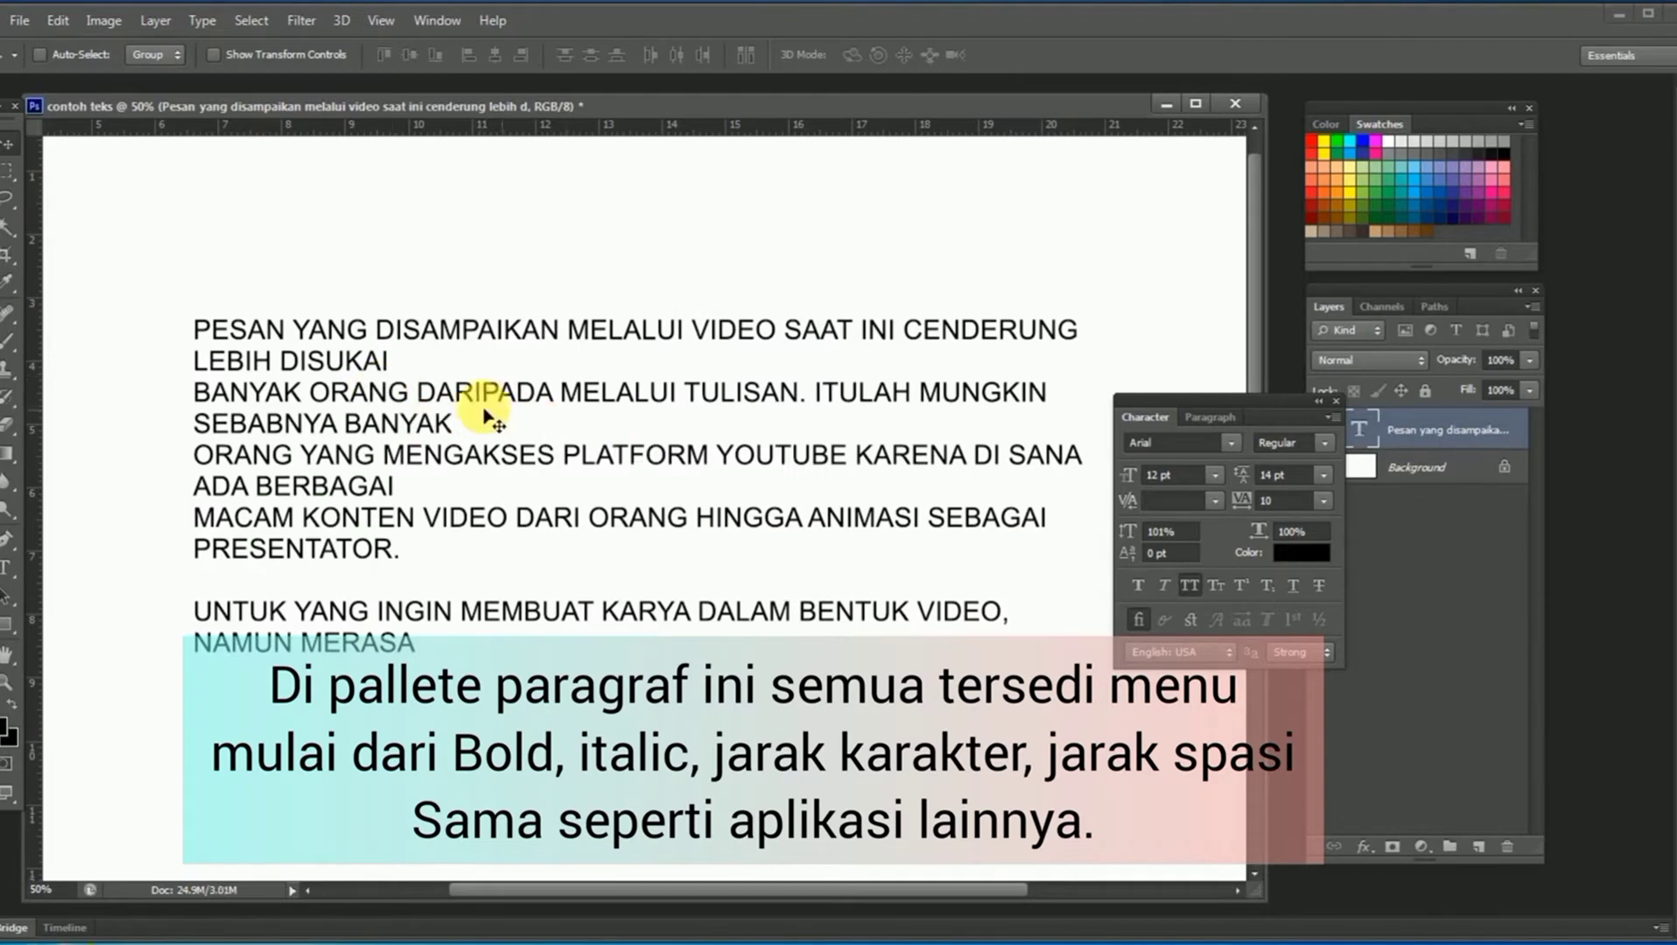
# Select all the body text, turn All Caps off so it returns to sentence case, and commit.
pyautogui.click(9, 573)
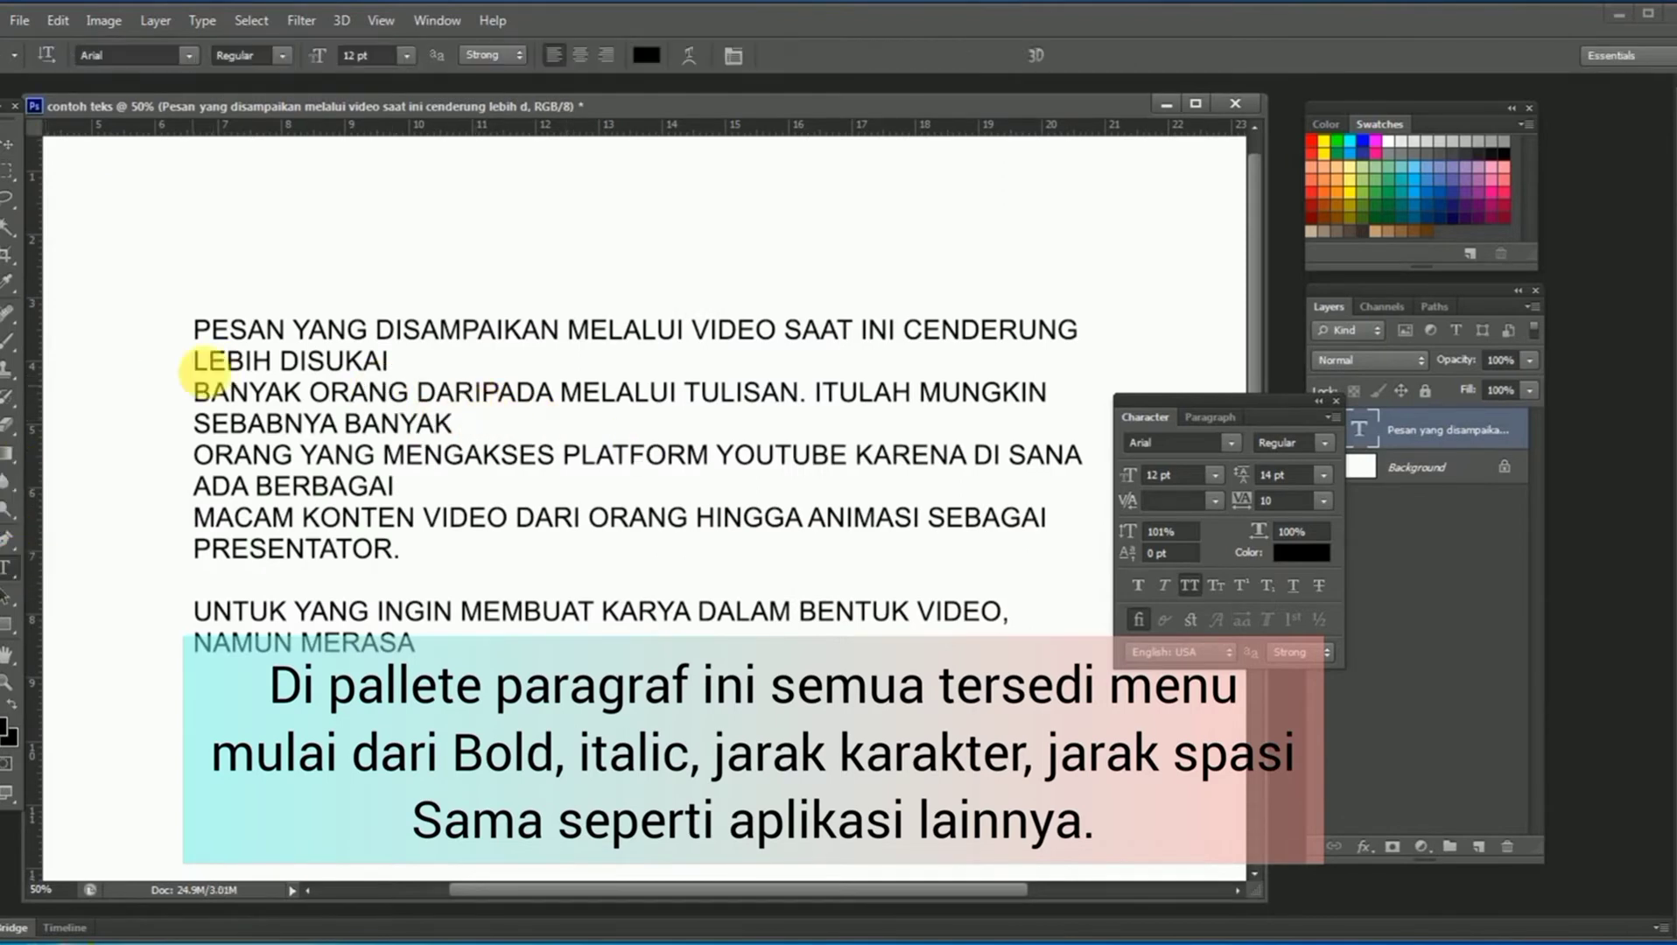
pyautogui.moveTo(194, 329); pyautogui.dragTo(446, 643)
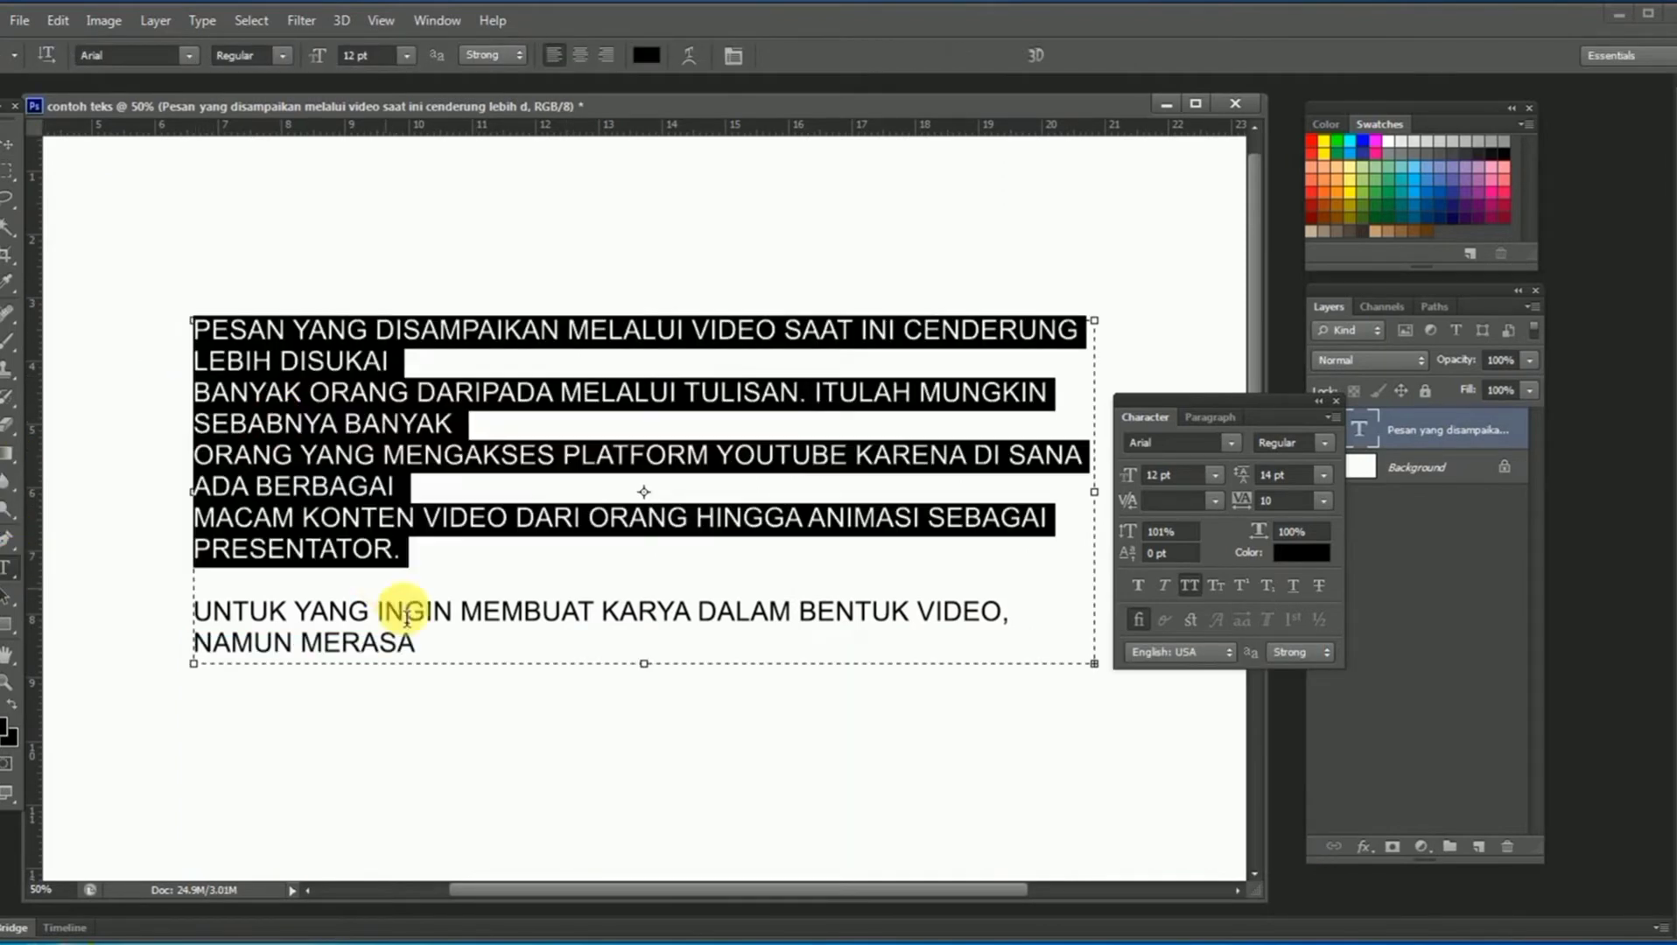
pyautogui.click(542, 585)
pyautogui.hotkey('ctrl', 'a')
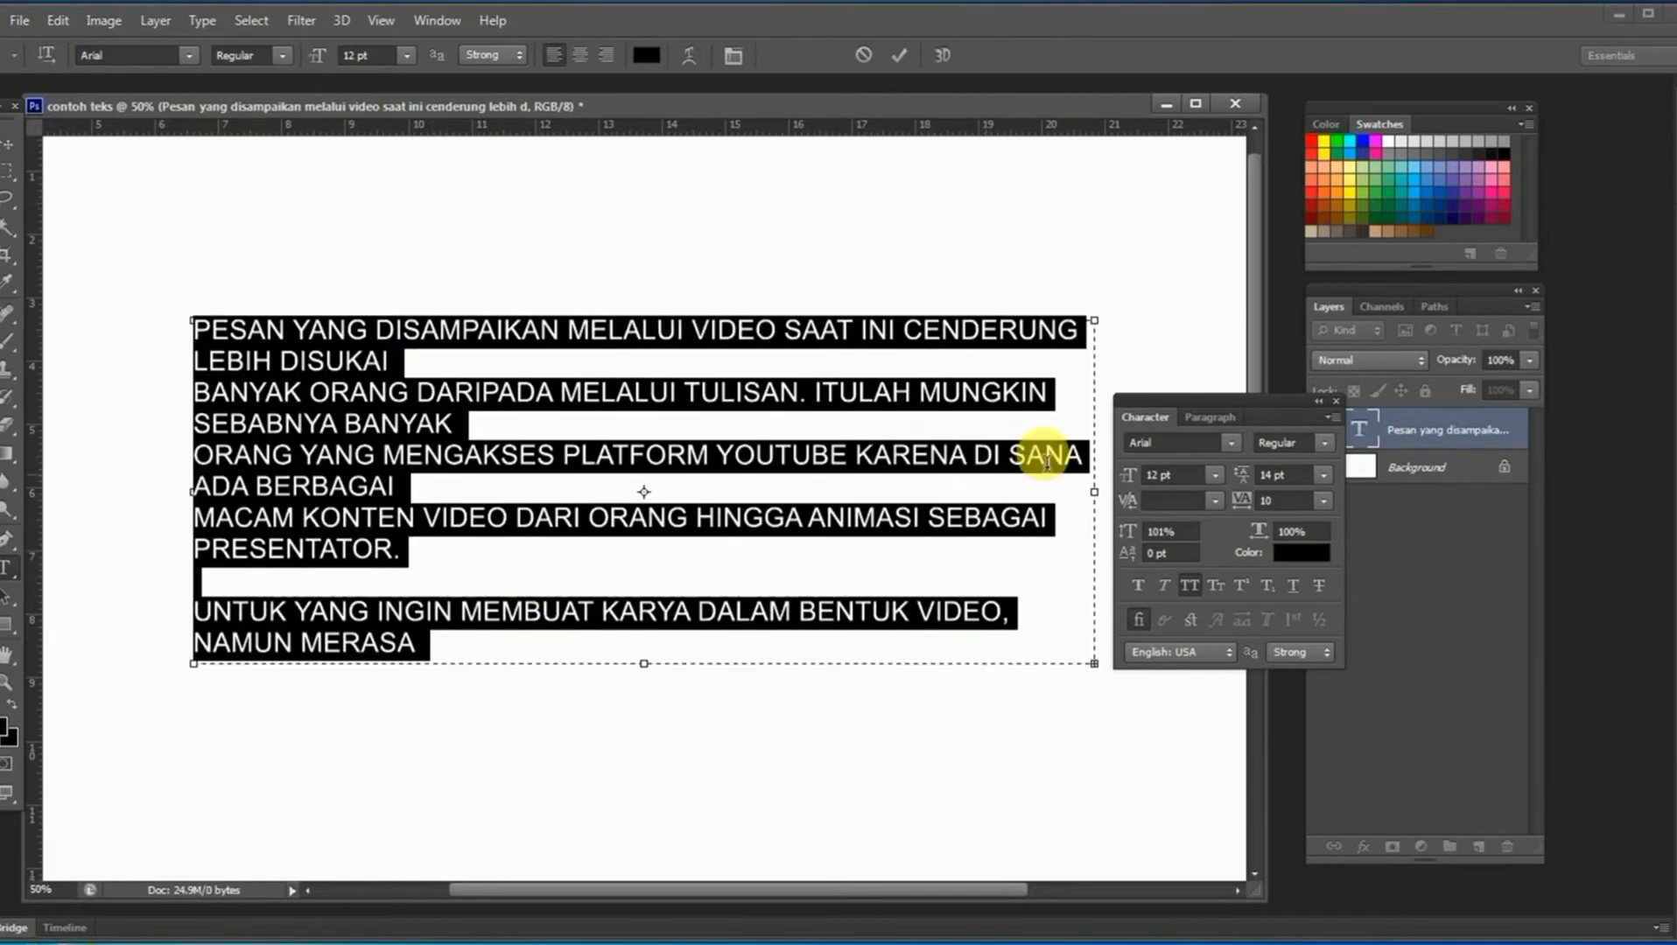
pyautogui.click(1329, 418)
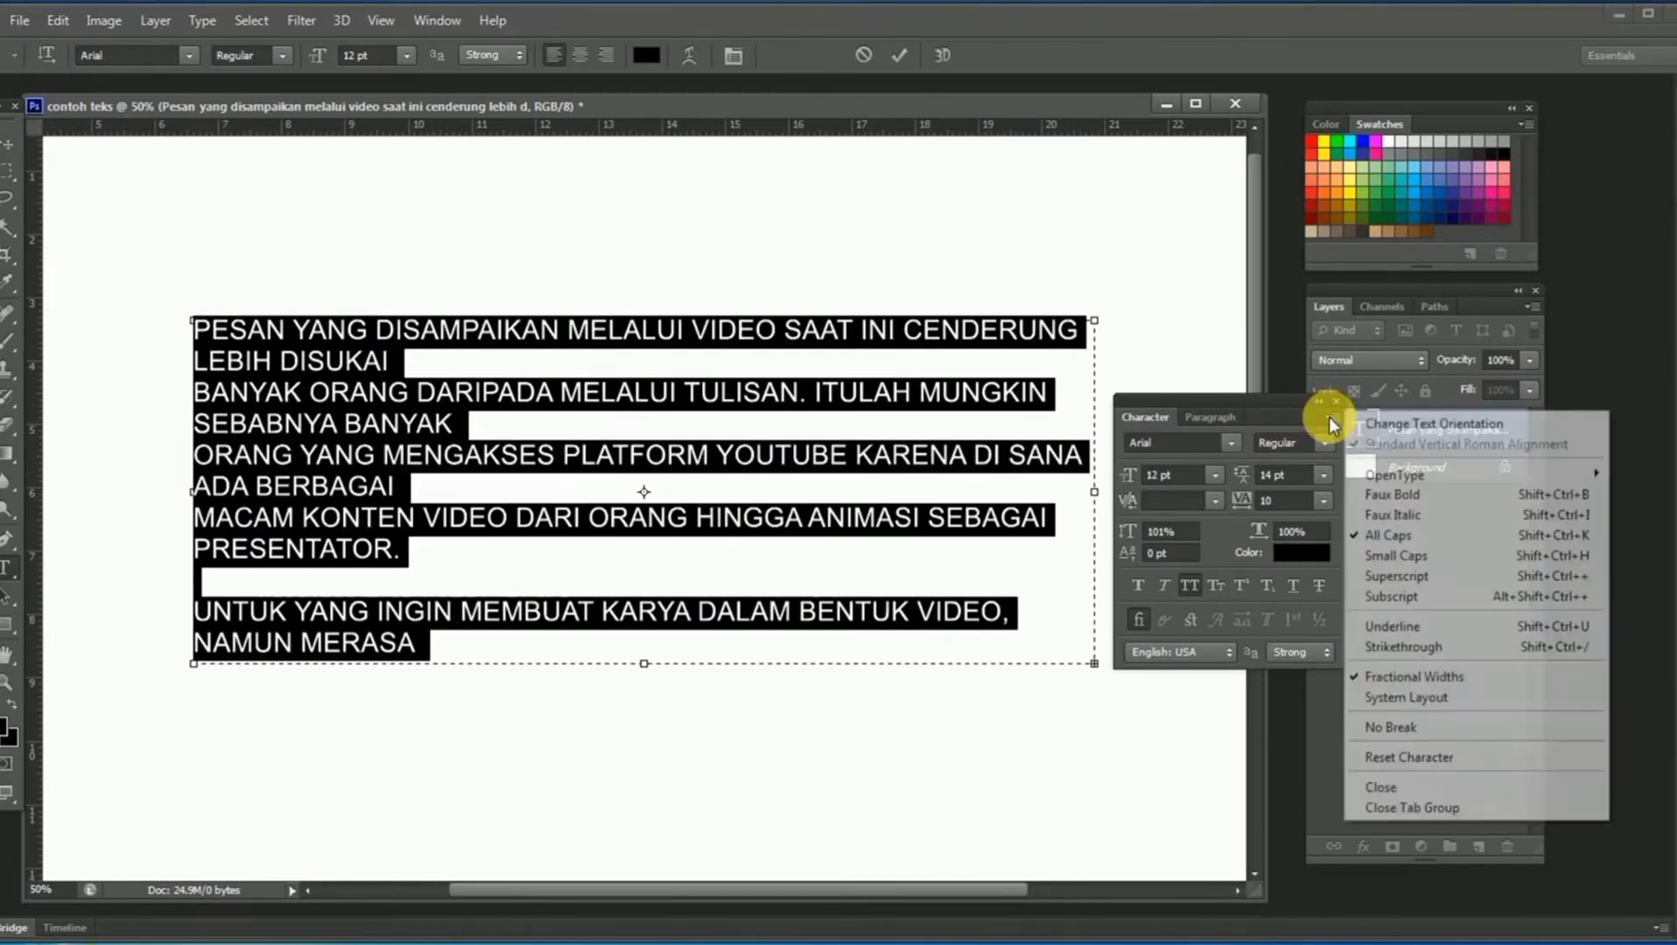
pyautogui.click(1359, 536)
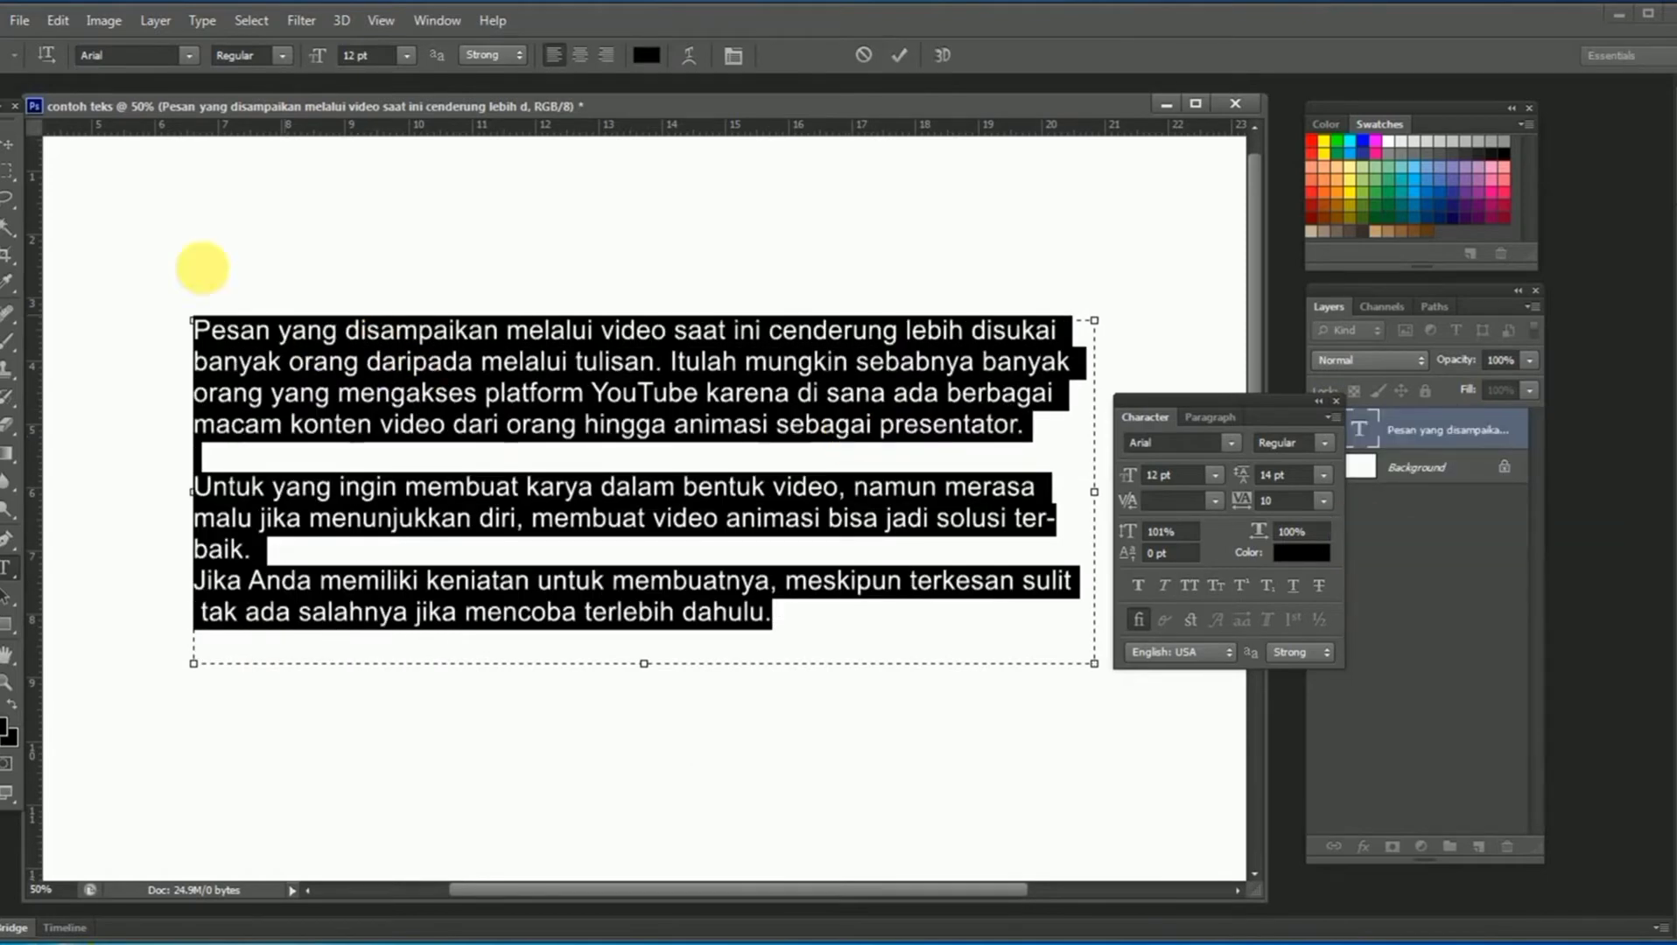
pyautogui.click(8, 144)
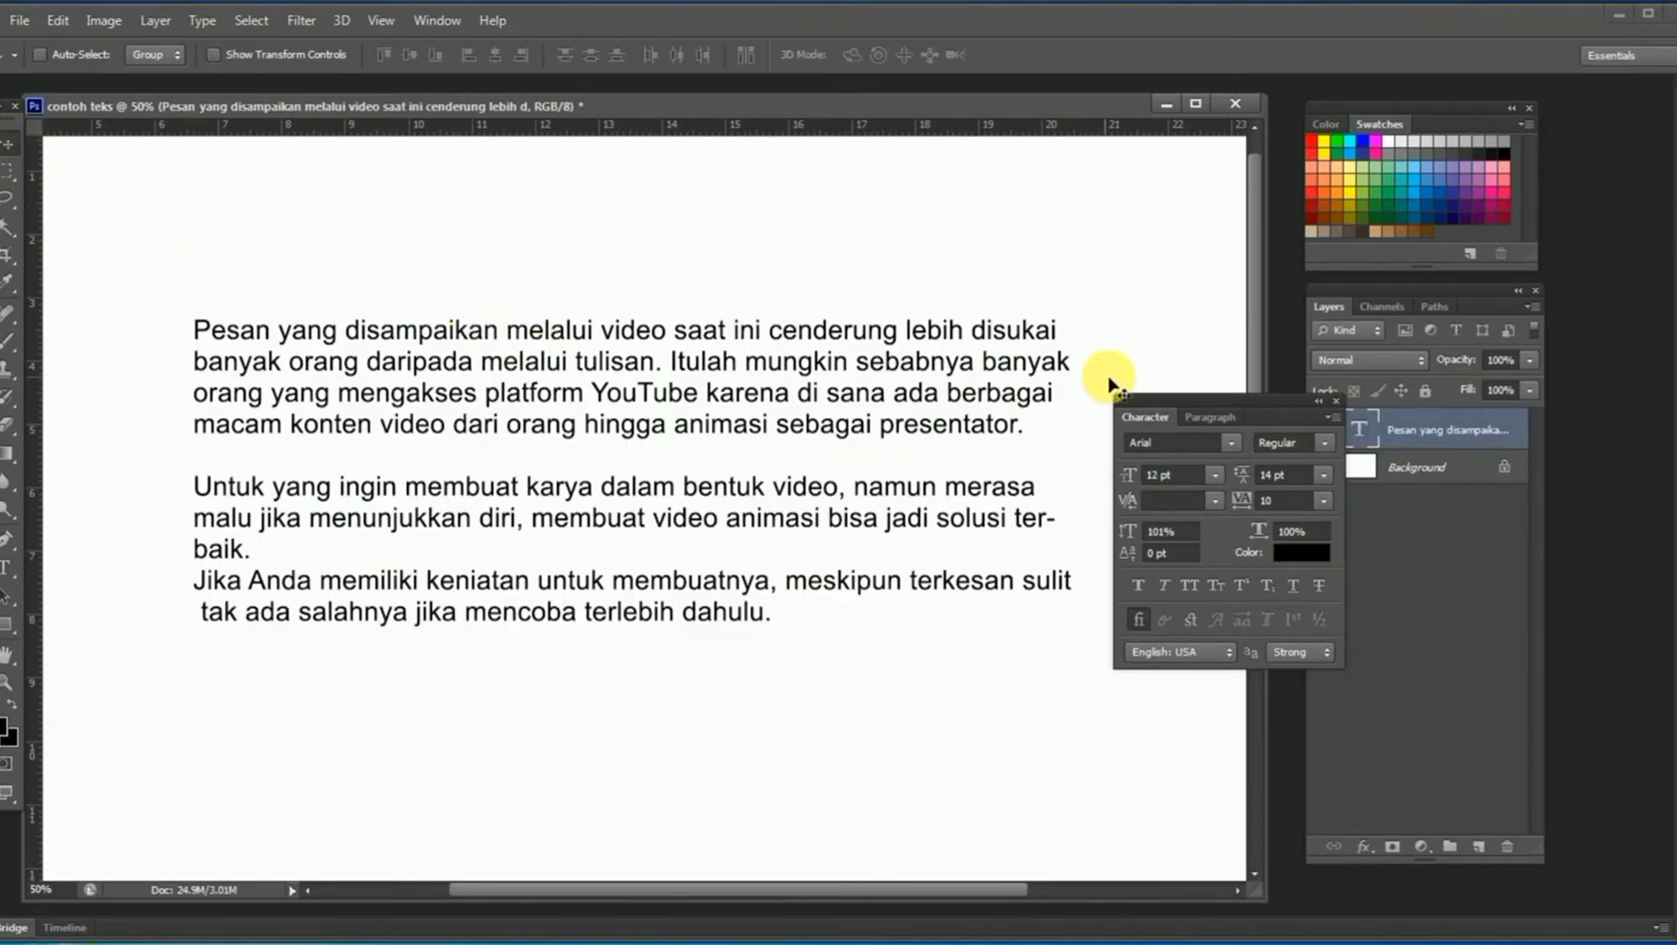
pyautogui.moveTo(1203, 419)
pyautogui.mouseDown()
pyautogui.moveTo(1285, 514)
pyautogui.moveTo(1340, 520)
pyautogui.mouseUp()
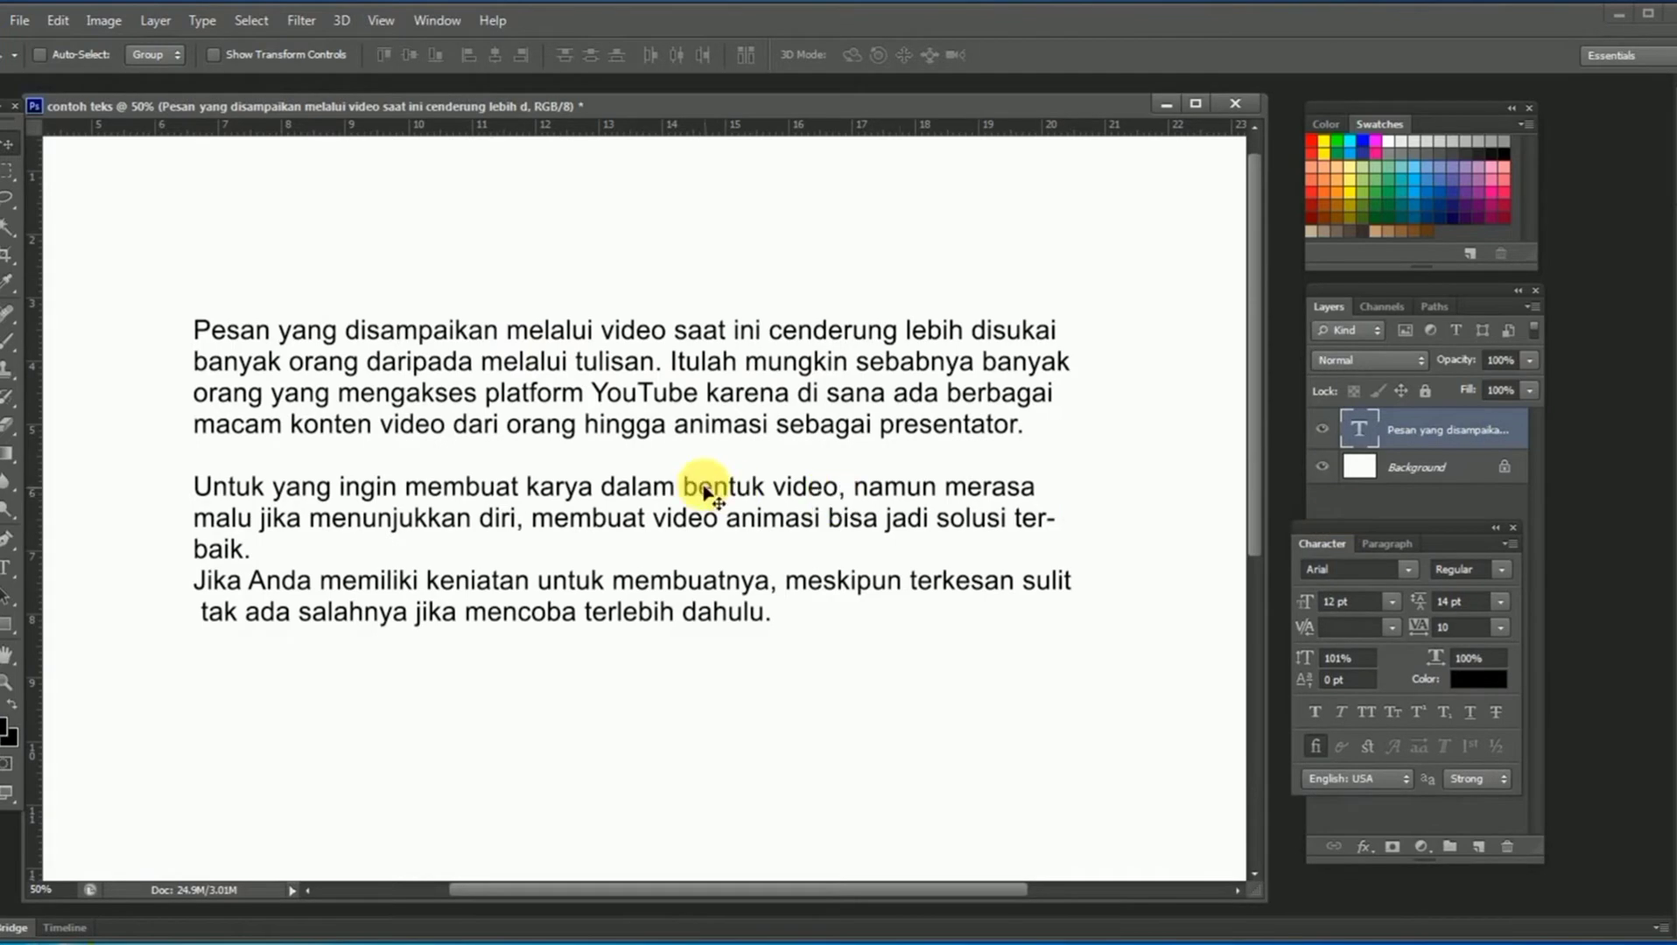
pyautogui.keyDown('ctrl'); pyautogui.click(598, 430); pyautogui.keyUp('ctrl')
pyautogui.moveTo(599, 431); pyautogui.dragTo(702, 448)
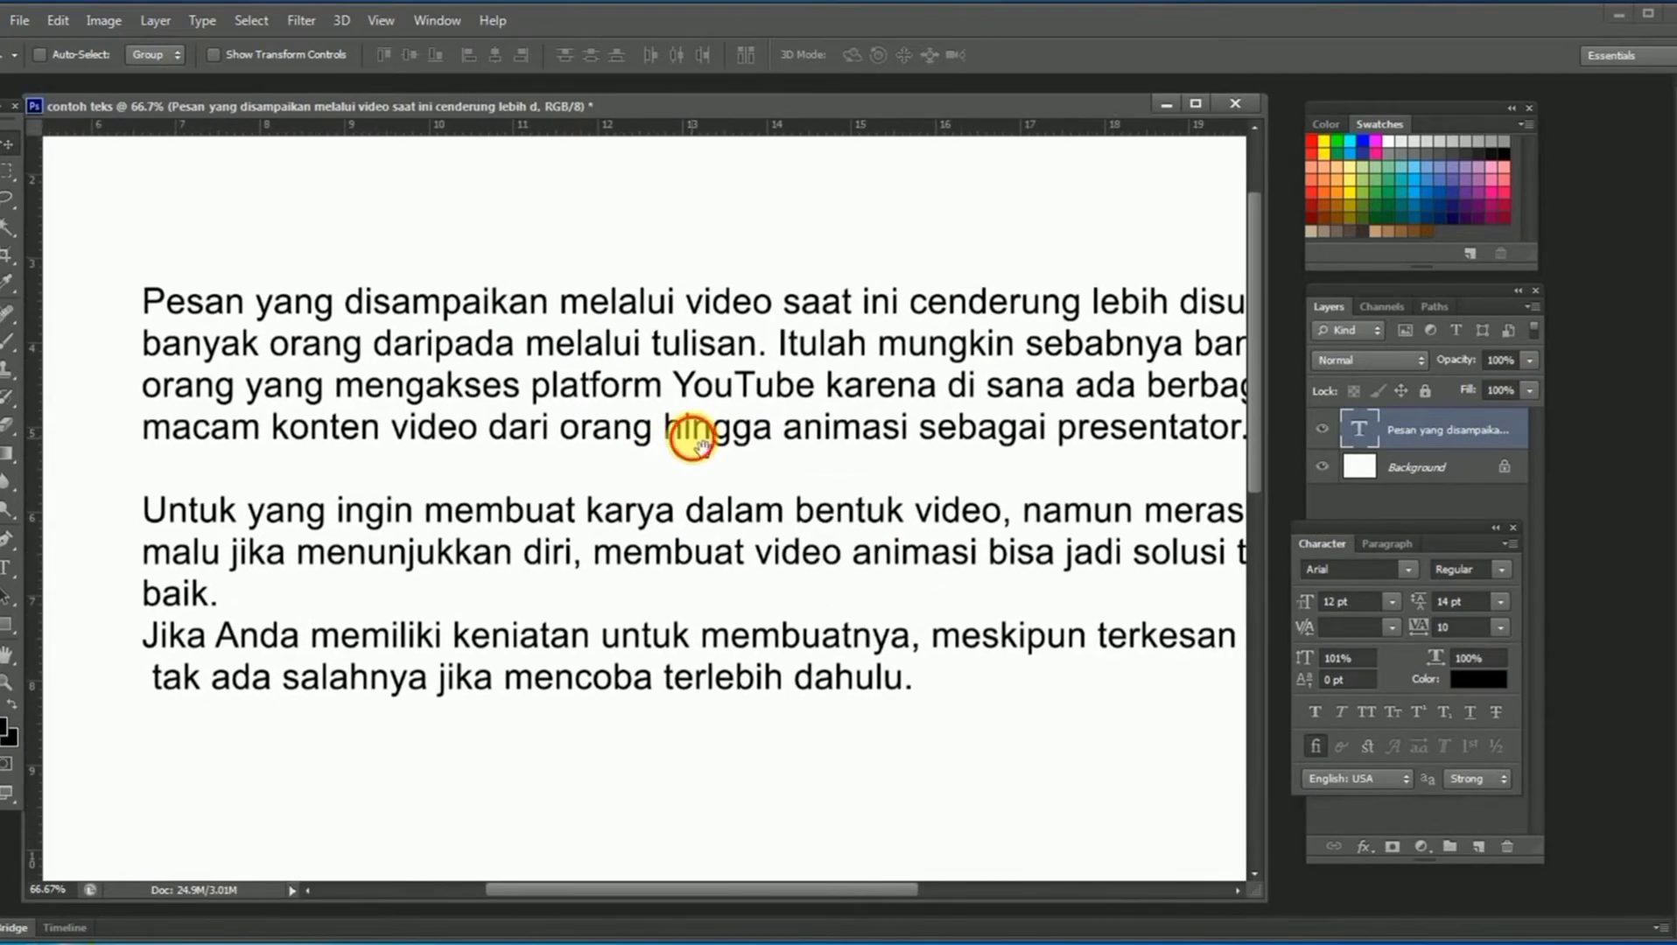
# Zoom back to 50% and select all the body text with the Type tool.
pyautogui.moveTo(701, 447); pyautogui.dragTo(647, 442)
pyautogui.keyDown('alt'); pyautogui.click(701, 447); pyautogui.keyUp('alt')
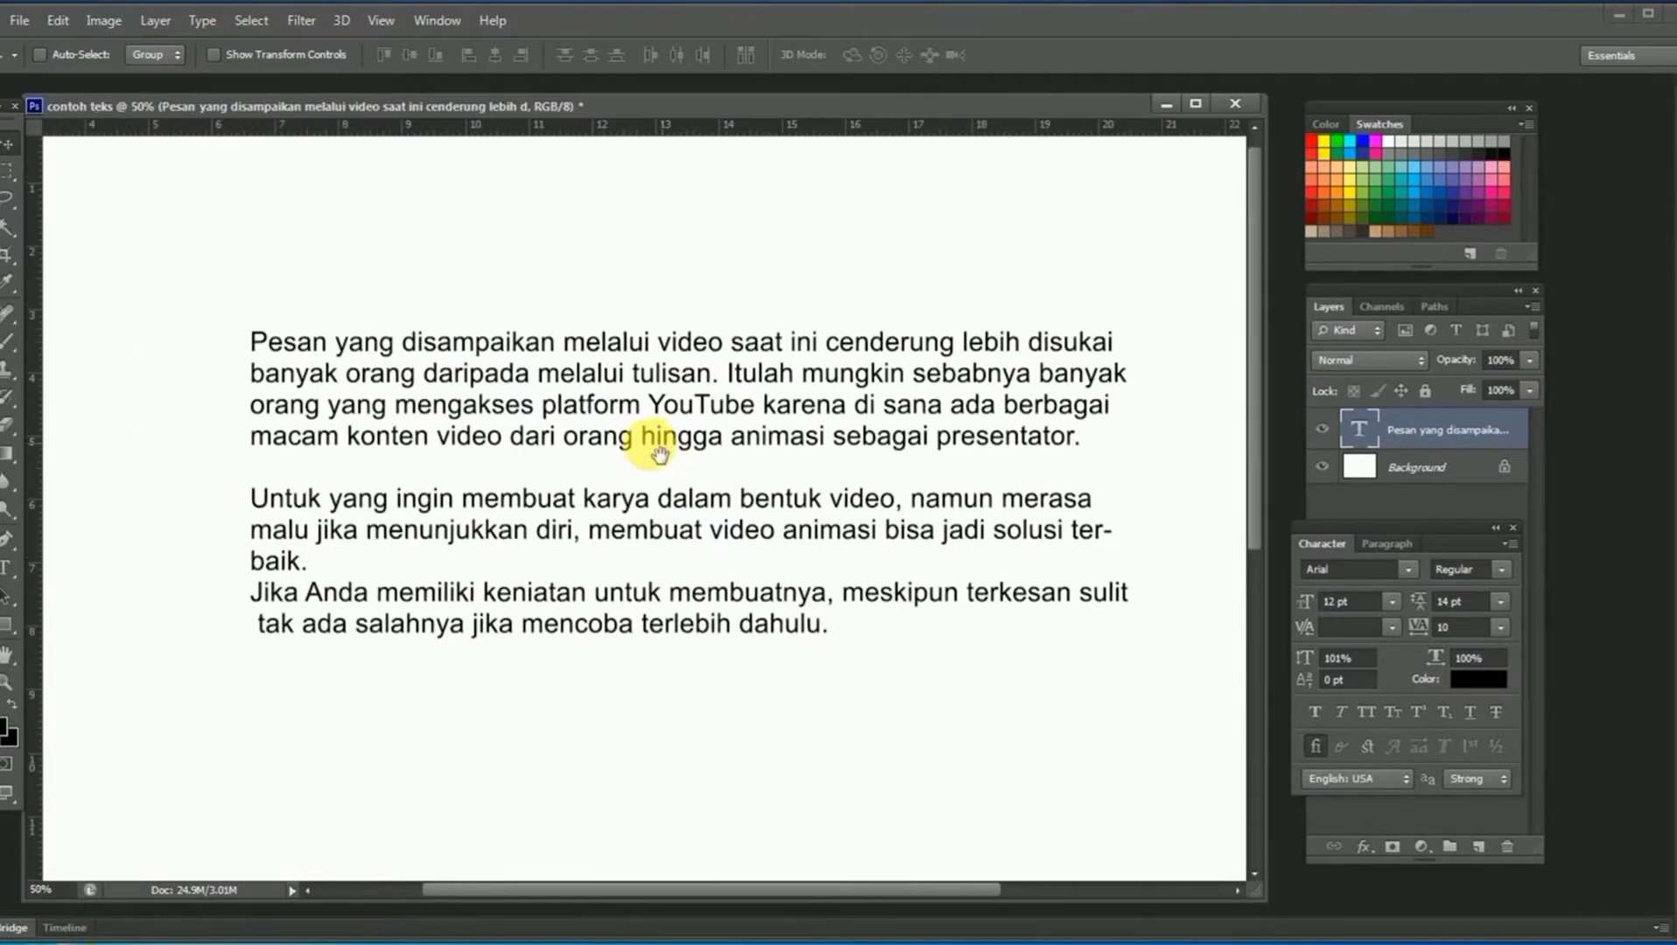
pyautogui.click(7, 567)
pyautogui.moveTo(236, 348); pyautogui.dragTo(815, 645)
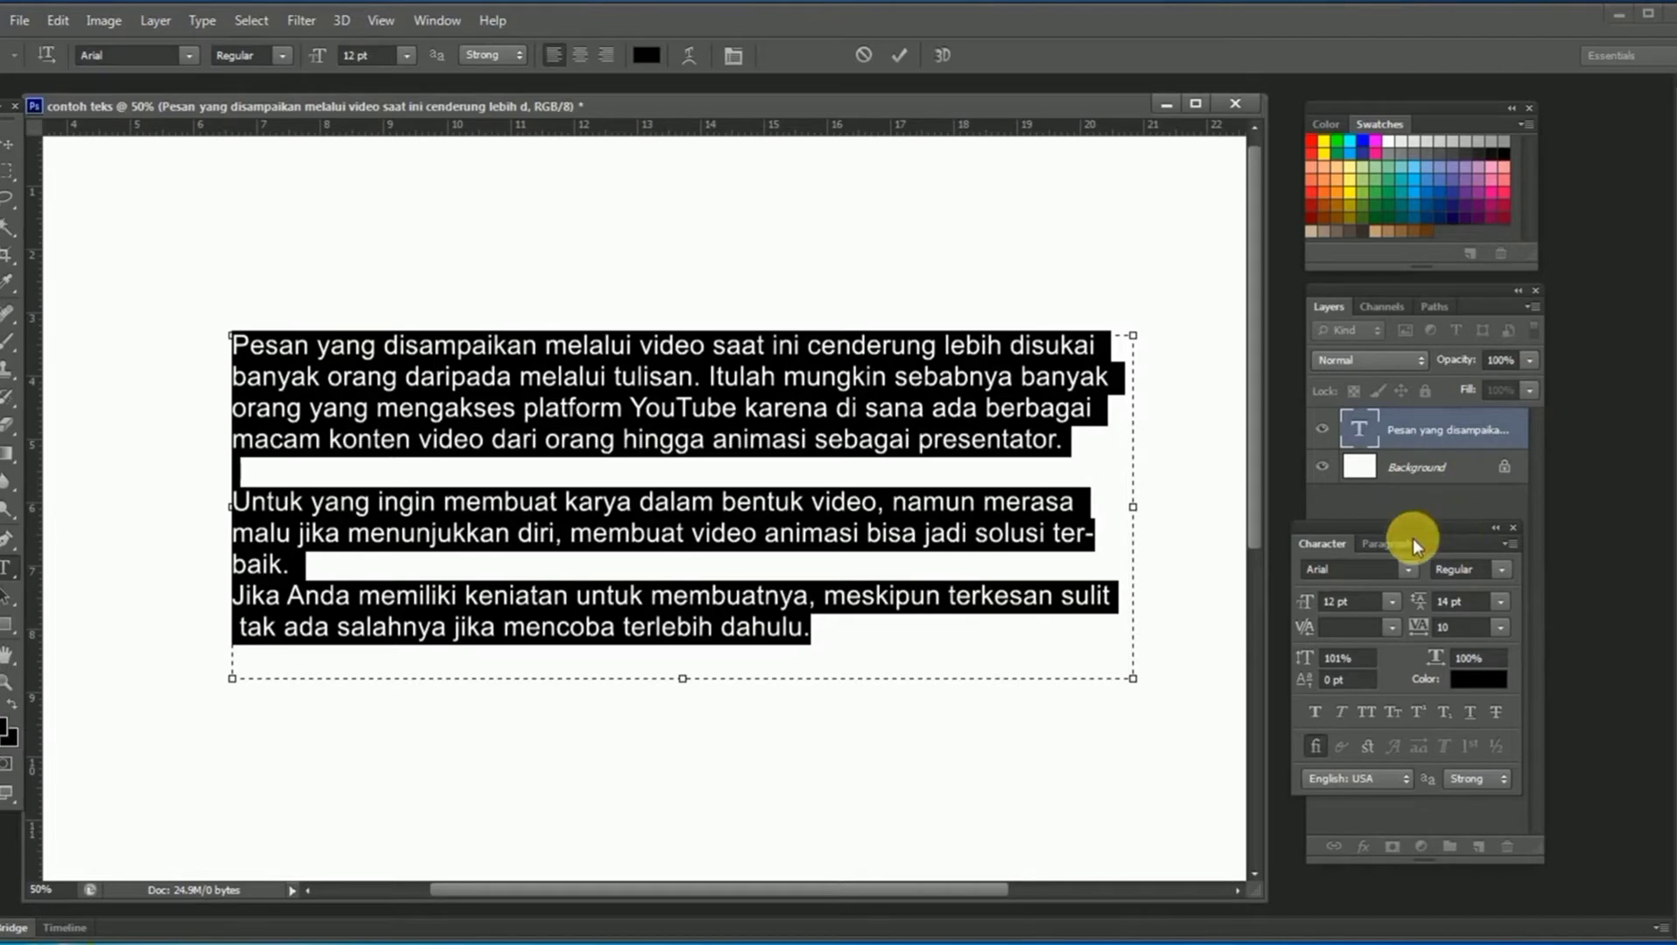
pyautogui.moveTo(1455, 530); pyautogui.dragTo(1327, 523)
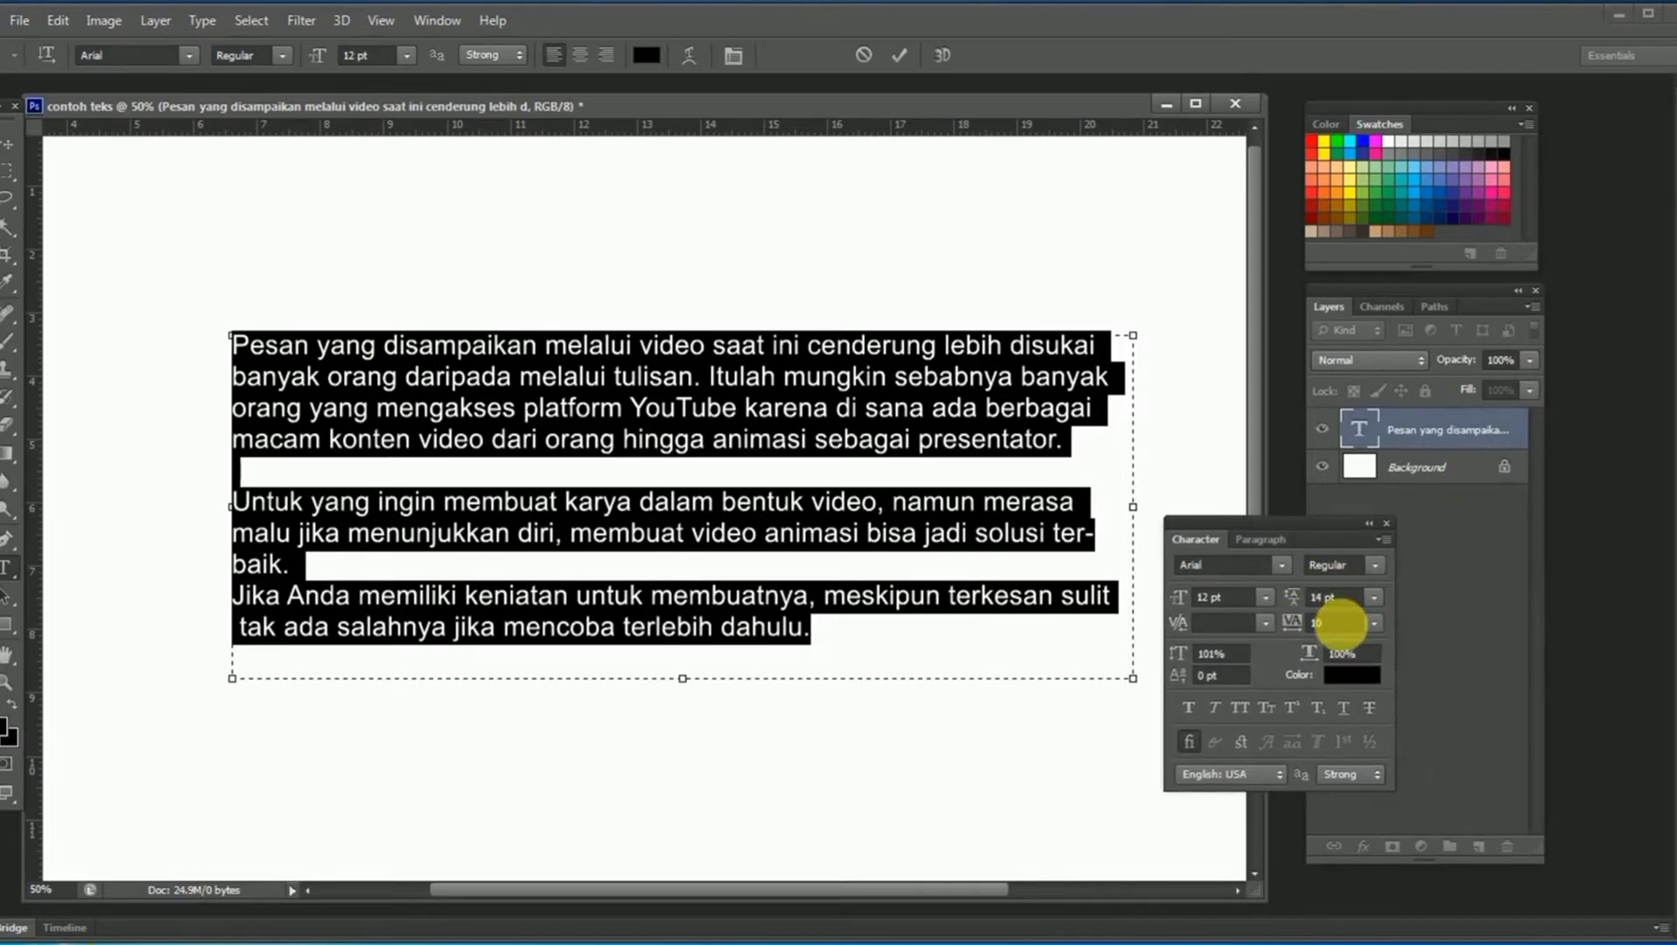
# Try tracking values 5, 0 and 50, finally setting the body tracking to 0.
pyautogui.click(1371, 625)
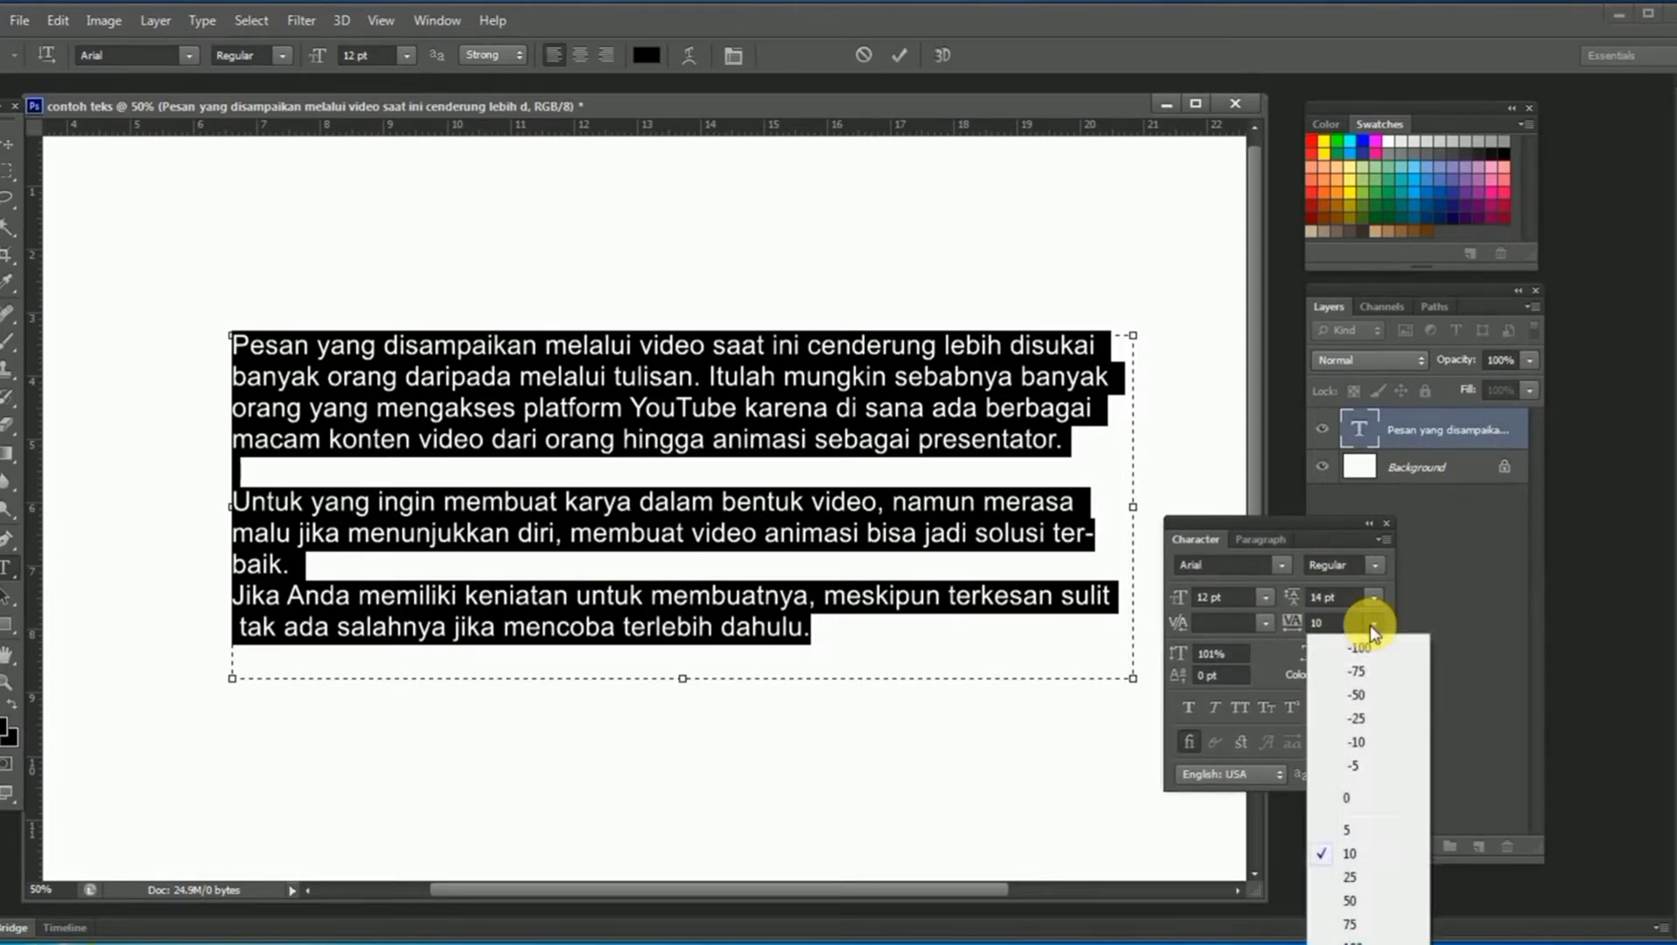
pyautogui.click(1353, 830)
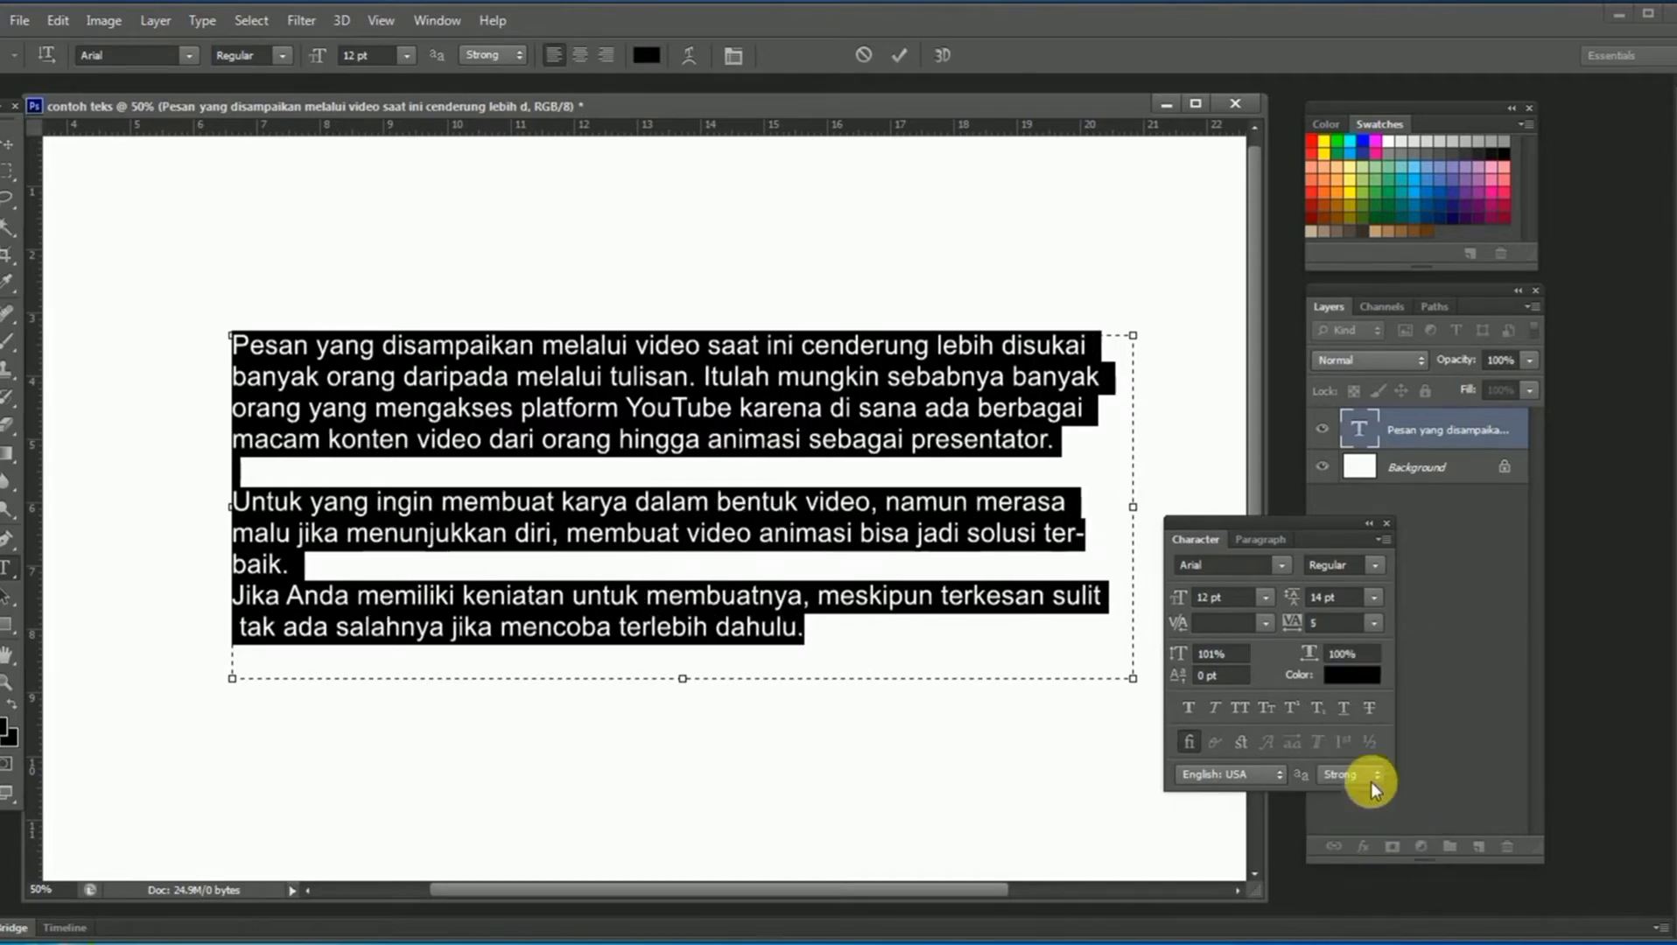
pyautogui.click(1372, 624)
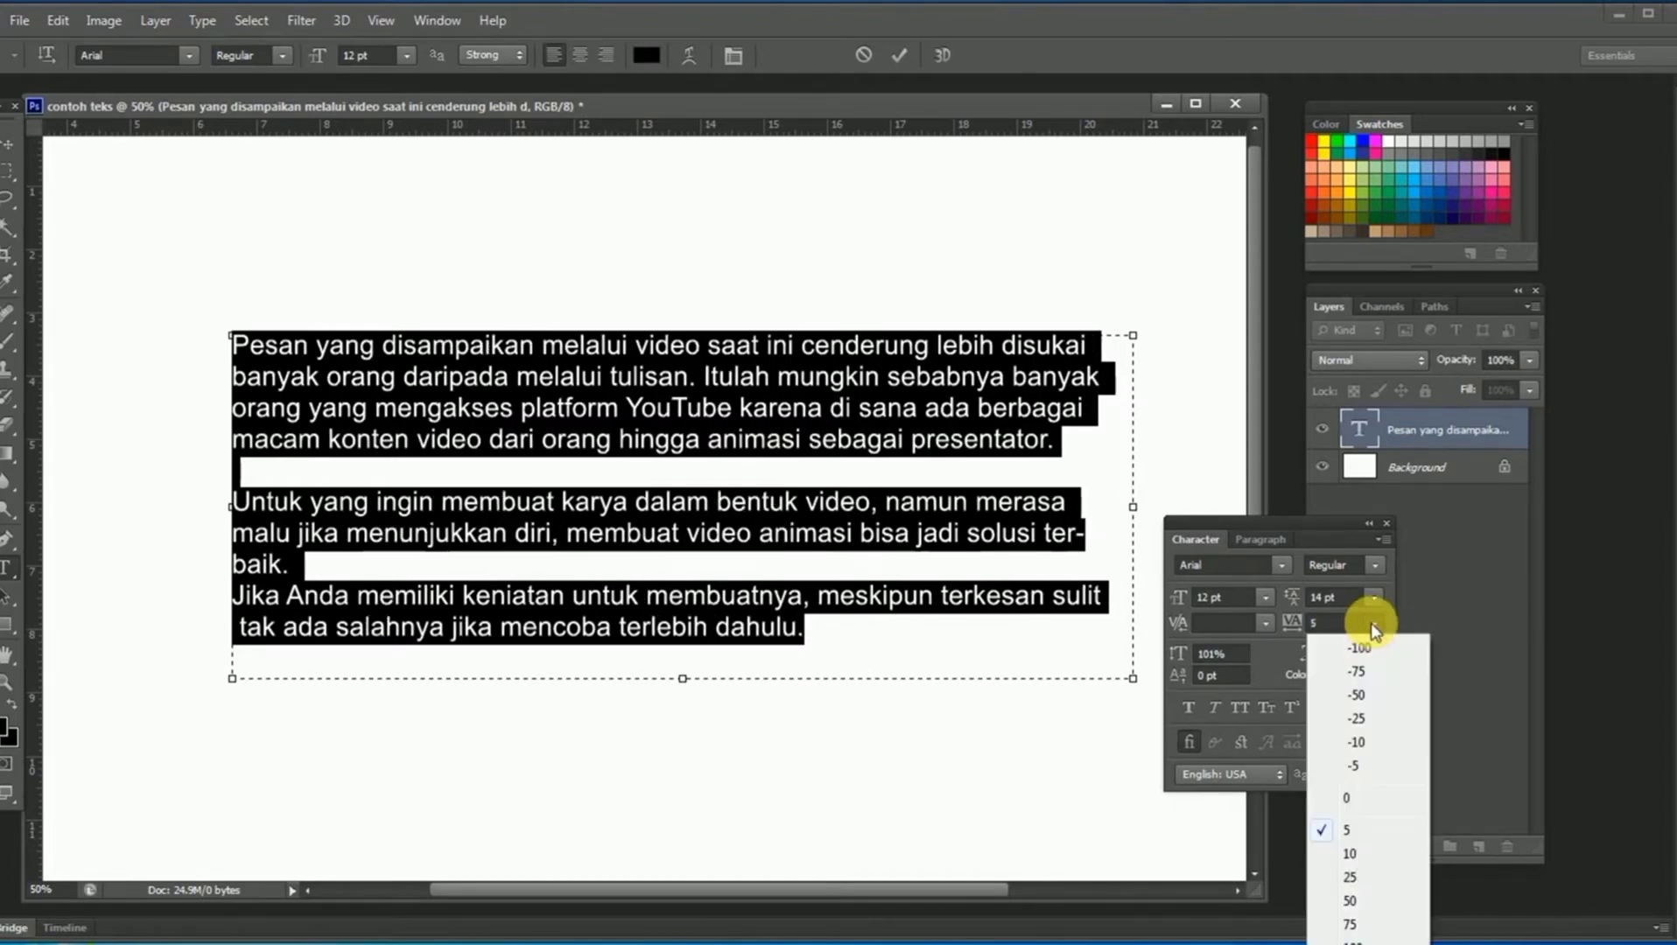
pyautogui.click(1351, 795)
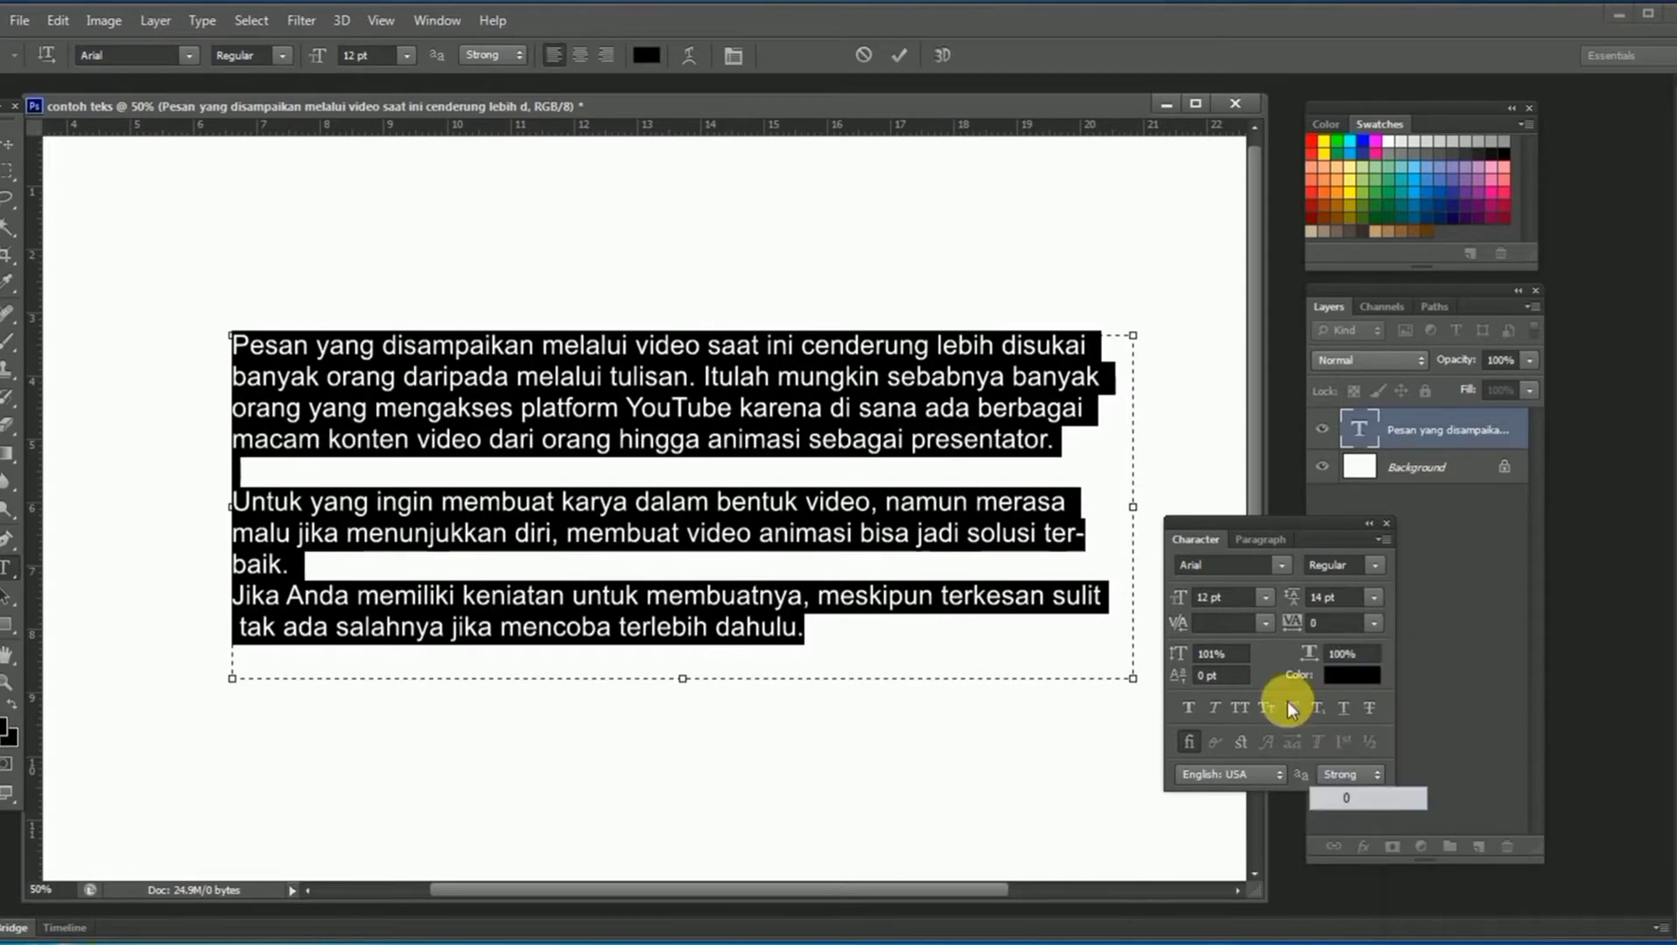
pyautogui.click(1371, 624)
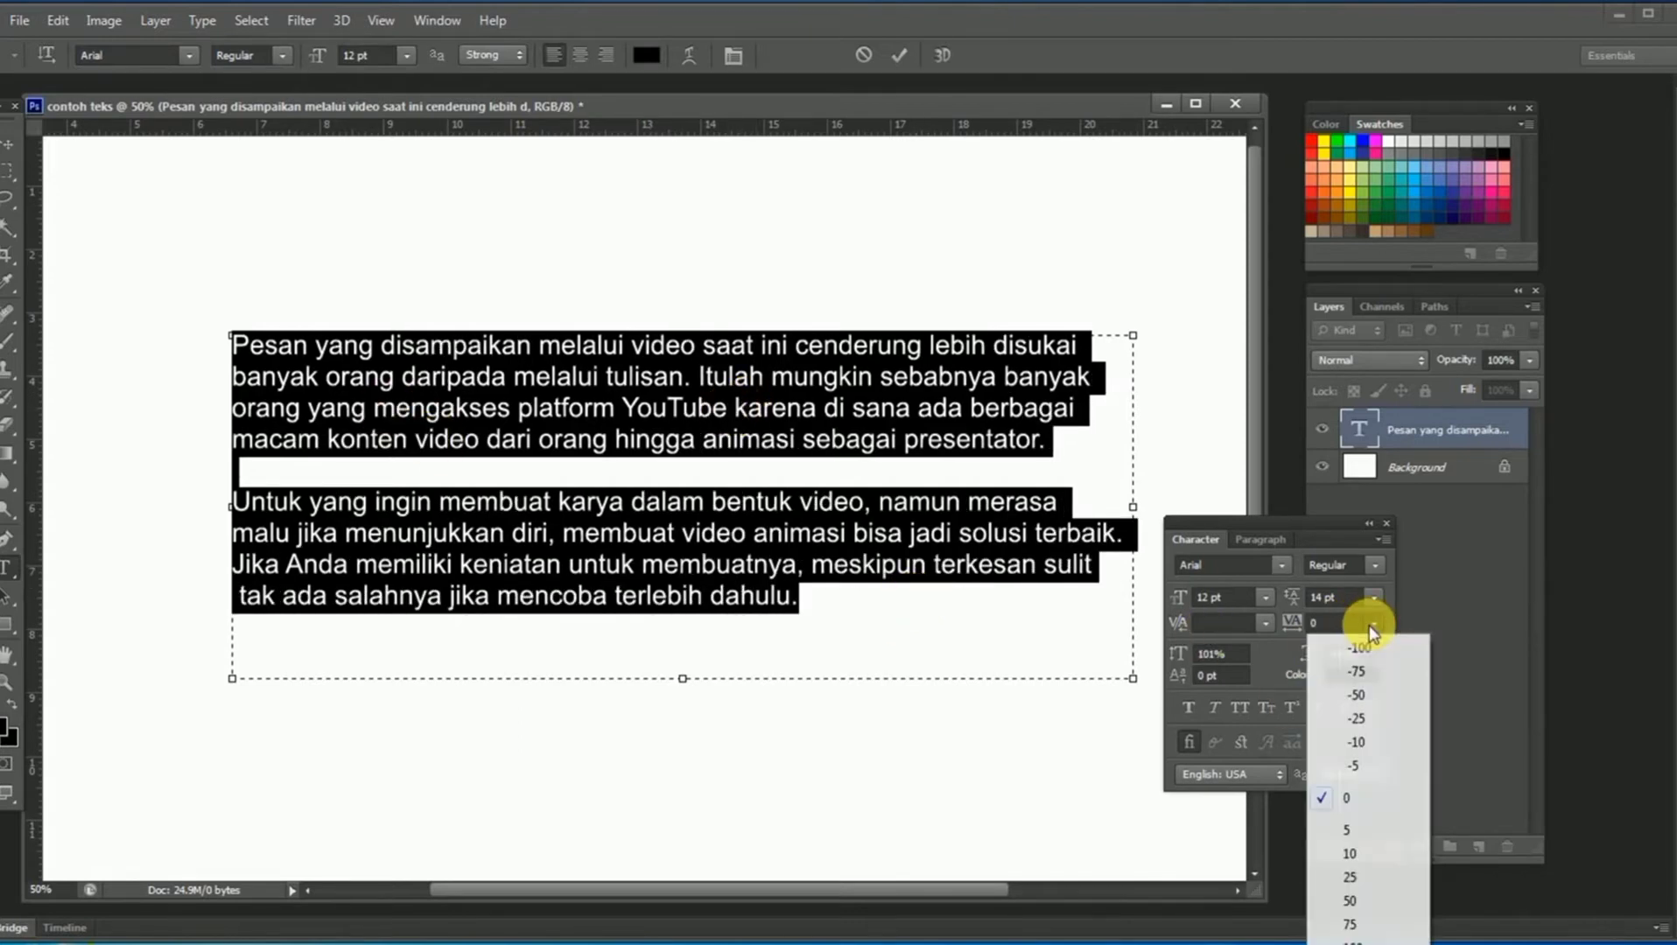
pyautogui.click(1364, 904)
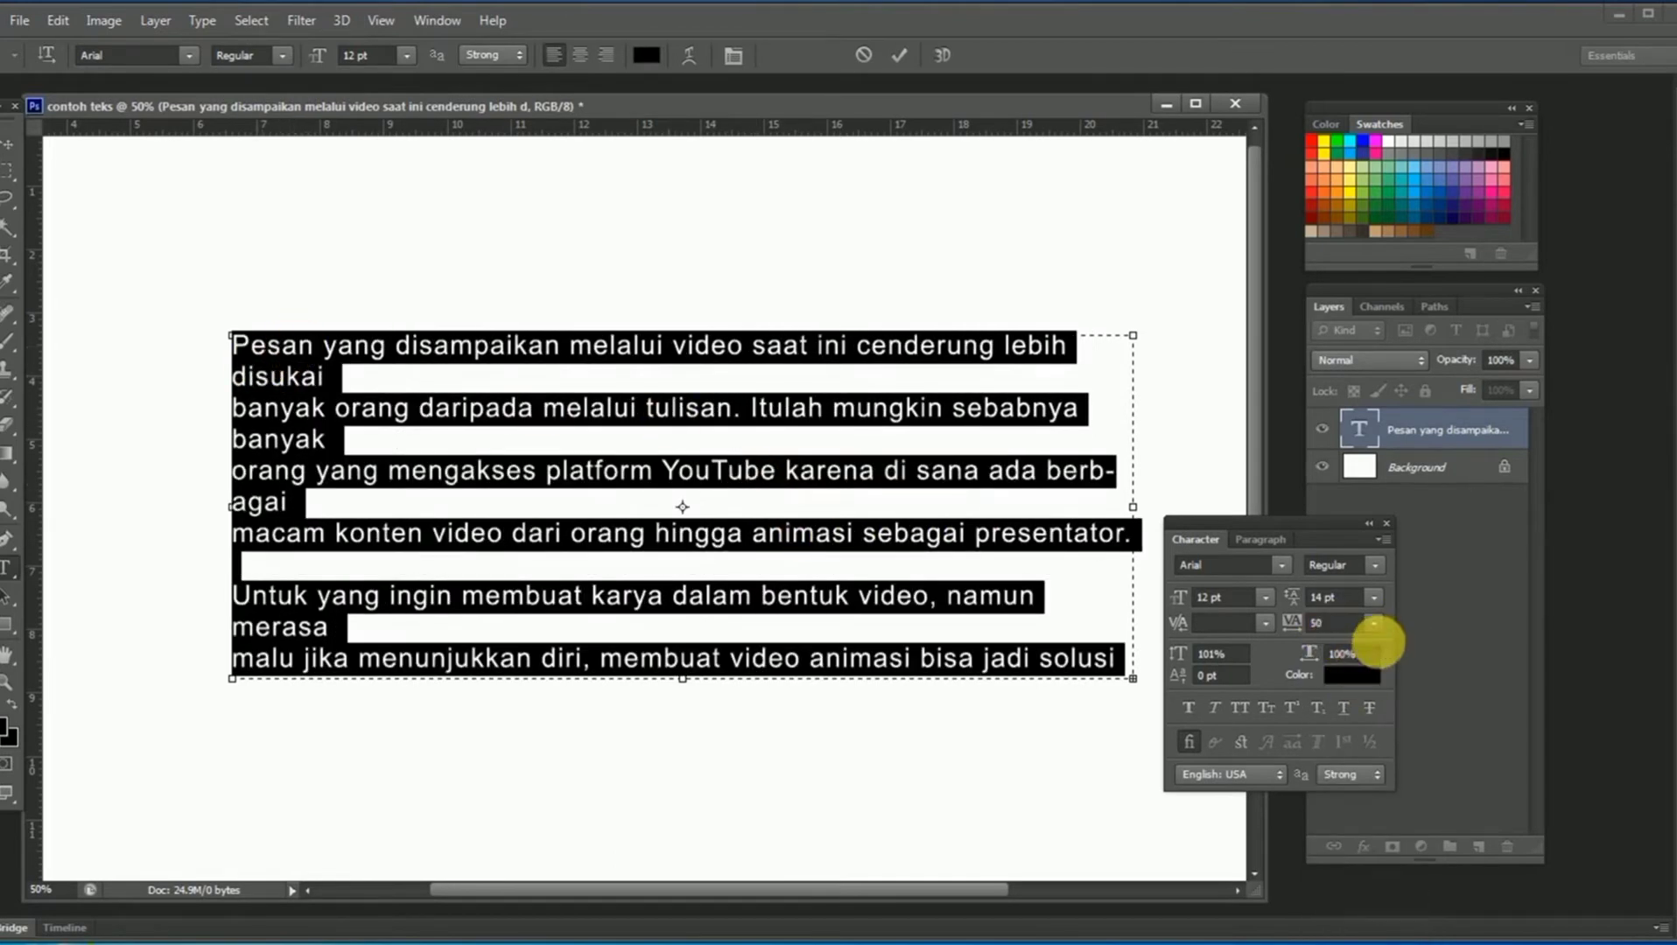
pyautogui.click(1374, 623)
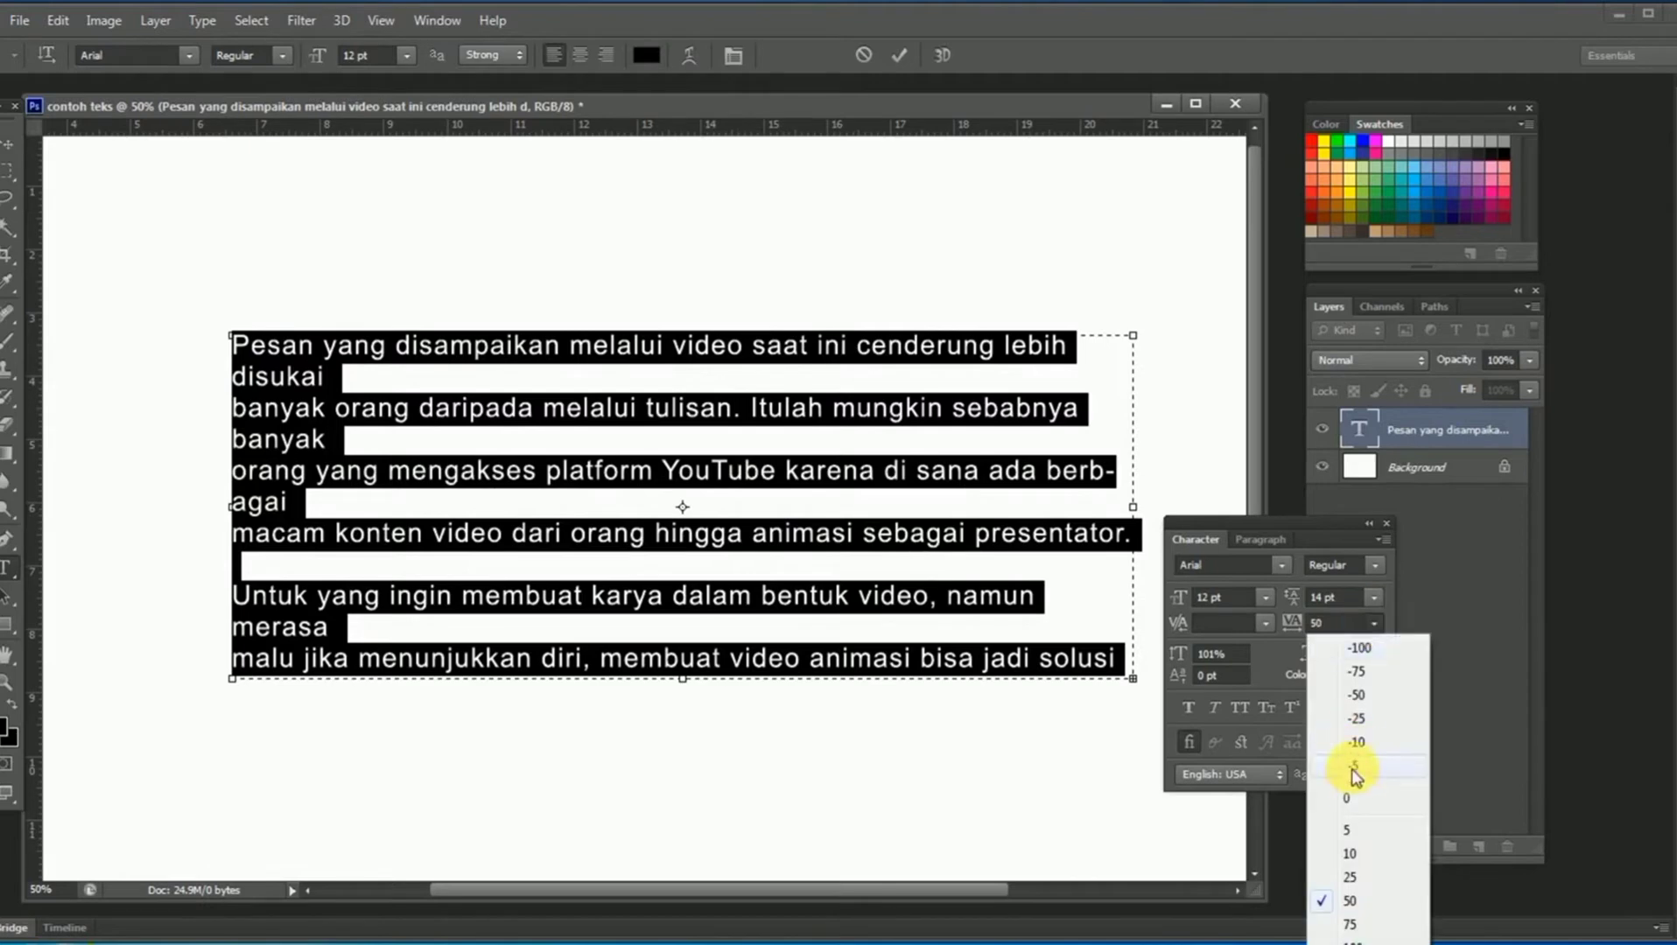
pyautogui.click(1354, 799)
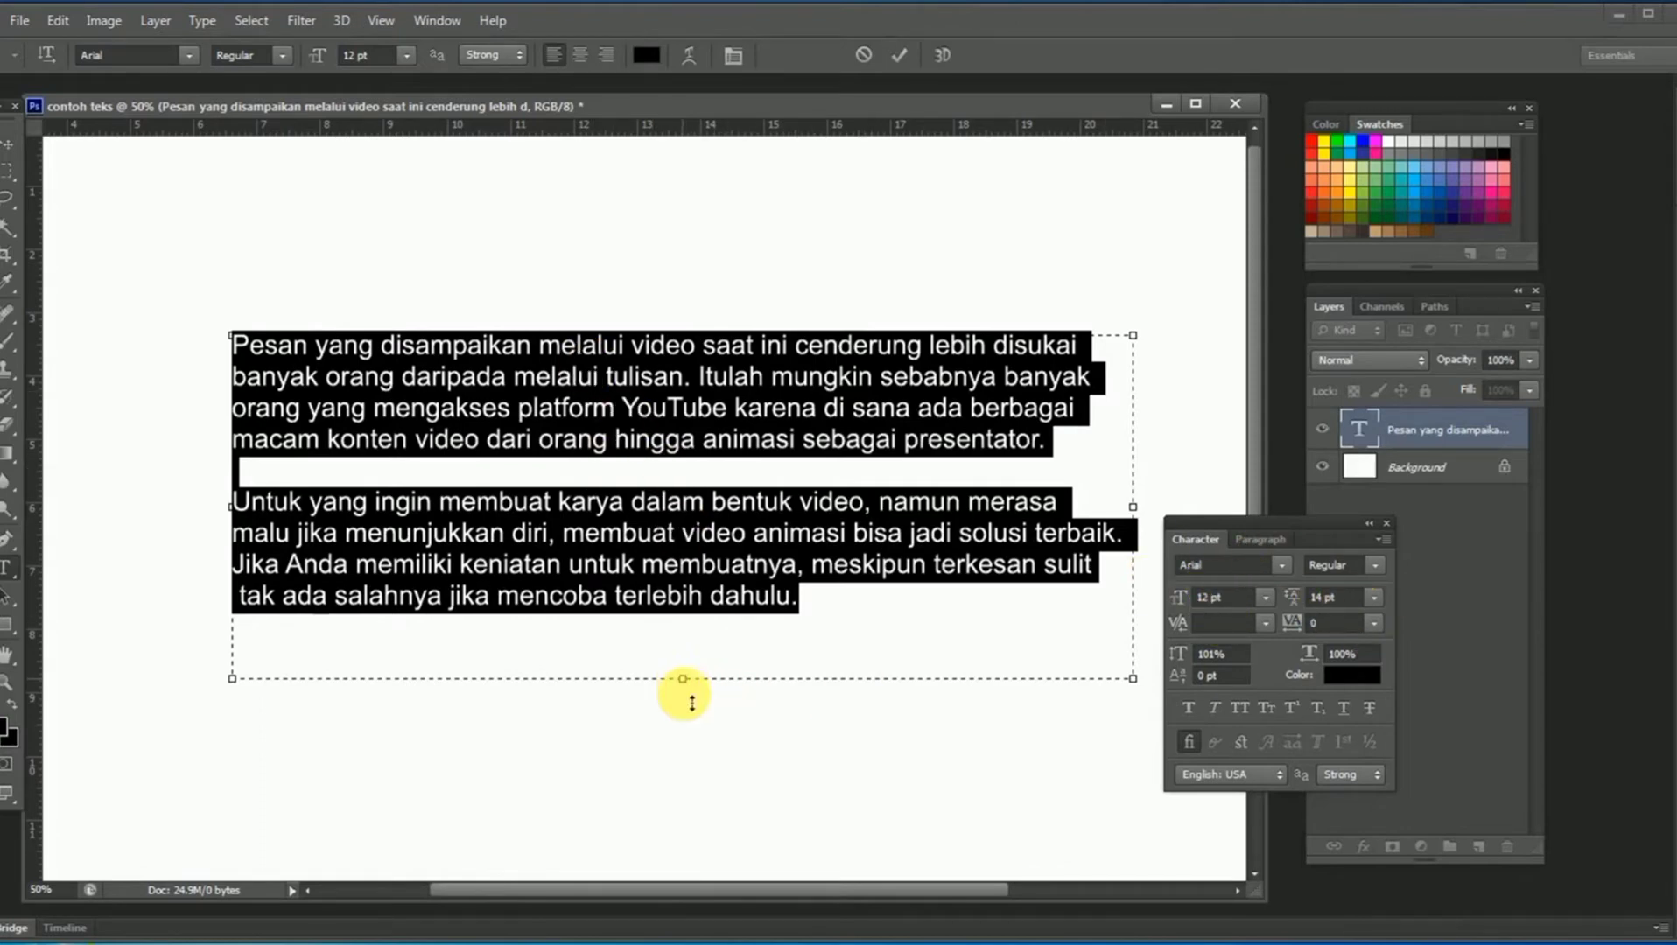
# Make the text box taller and set the body leading to 12 pt.
pyautogui.moveTo(701, 689); pyautogui.dragTo(702, 783)
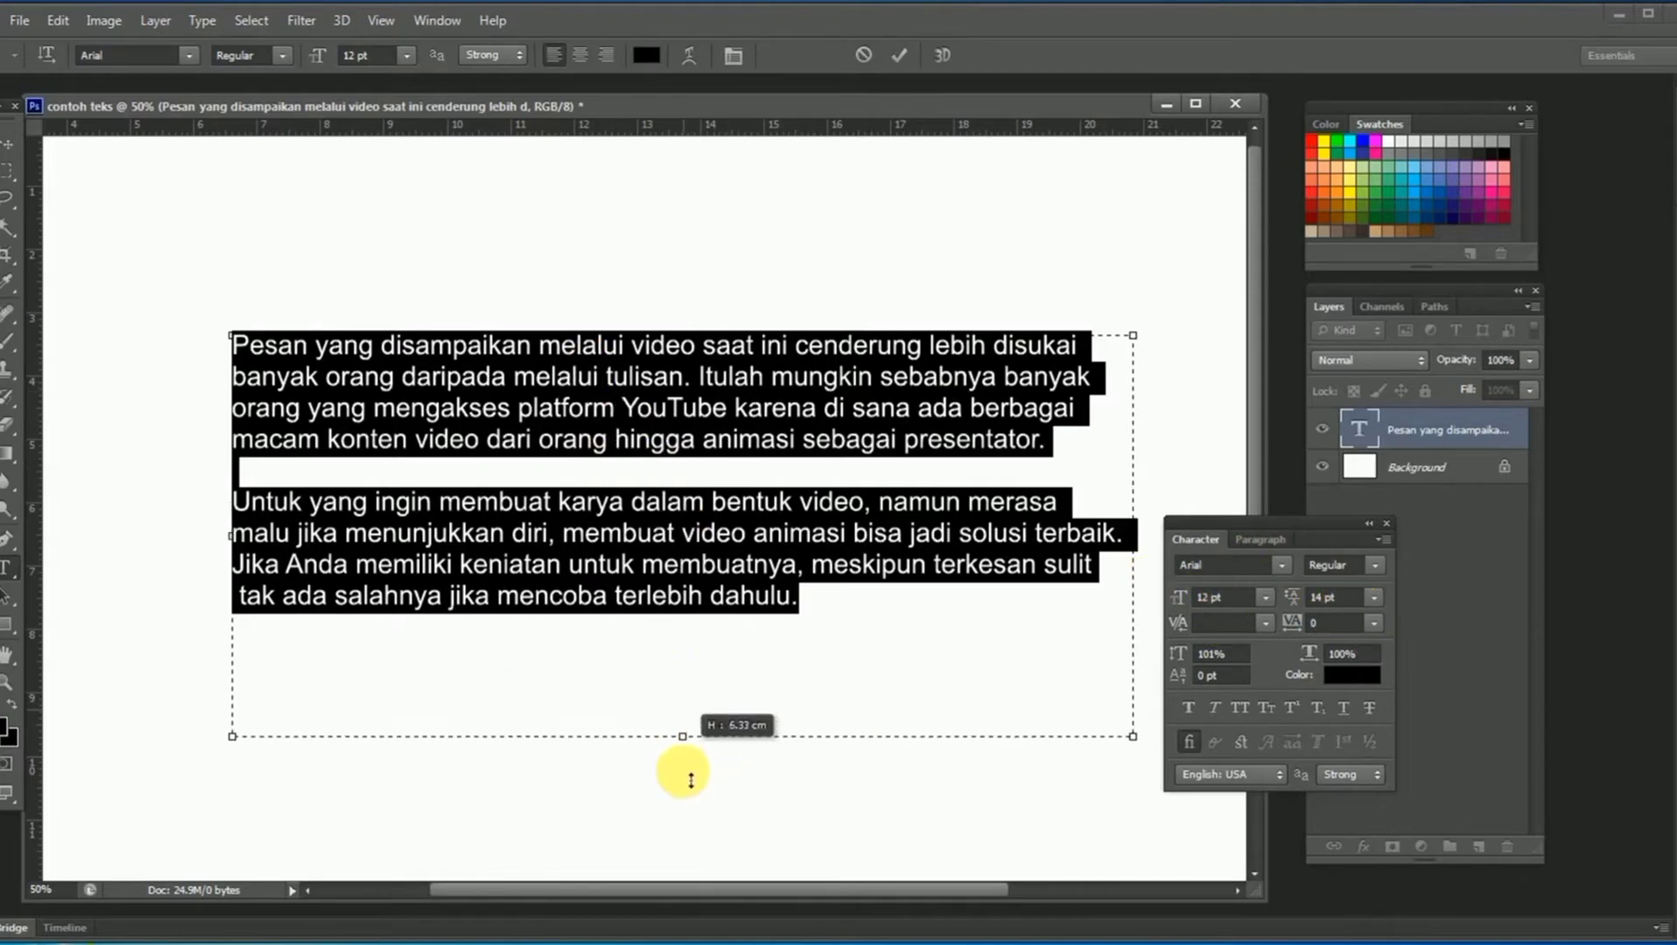
pyautogui.click(1373, 601)
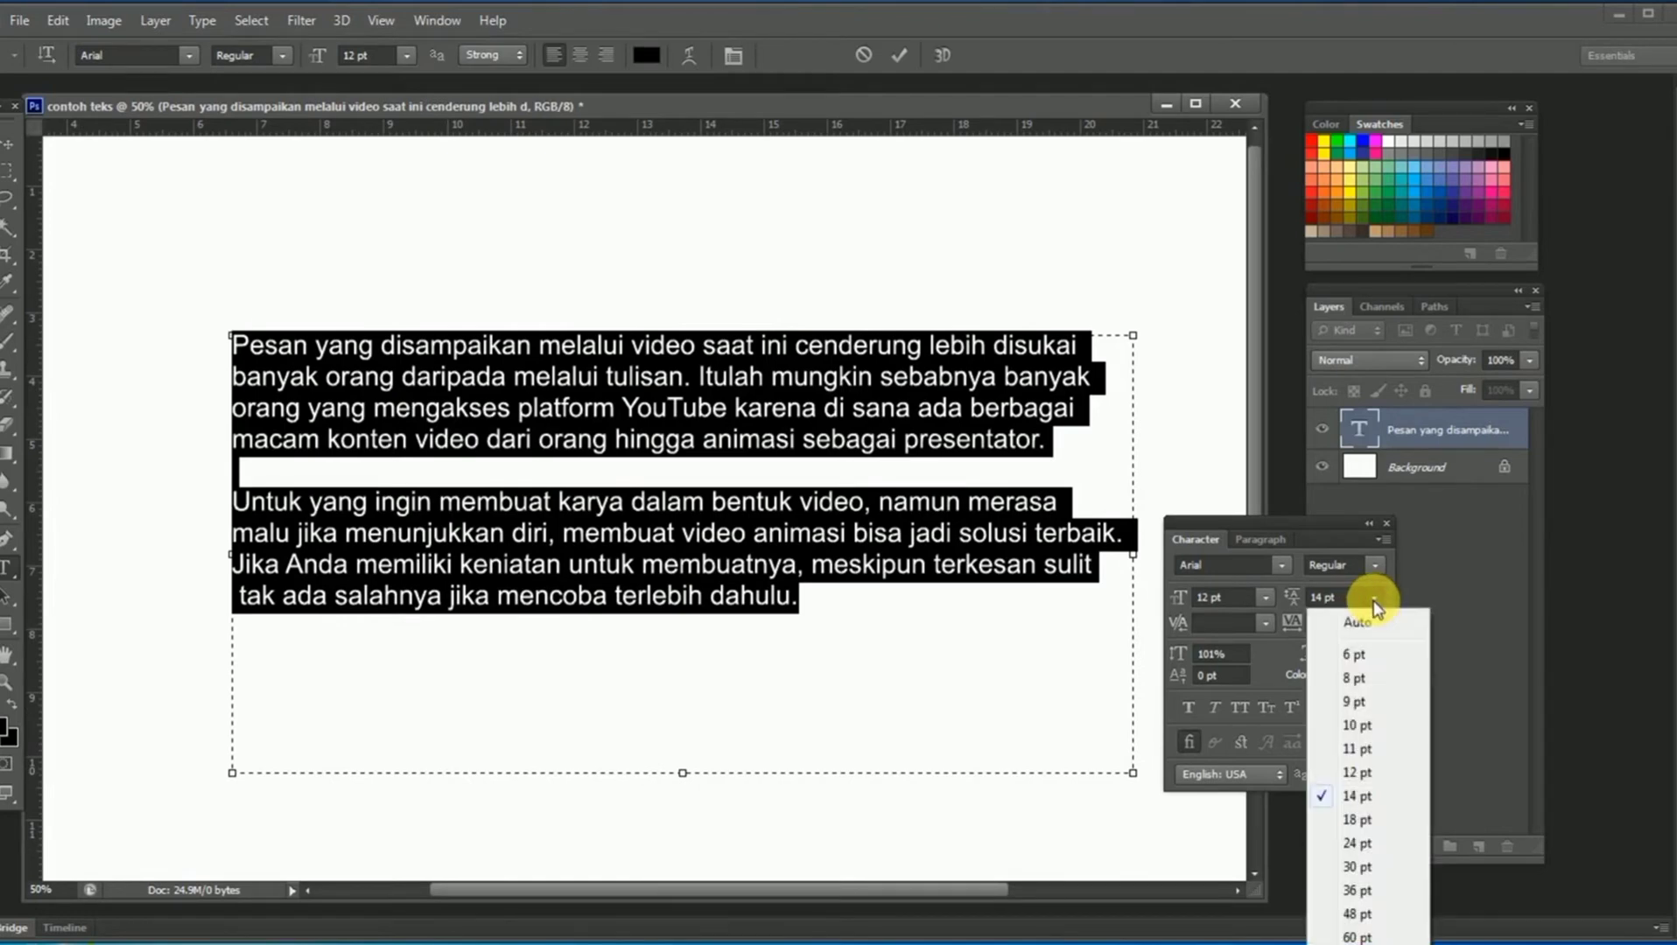
pyautogui.click(1354, 657)
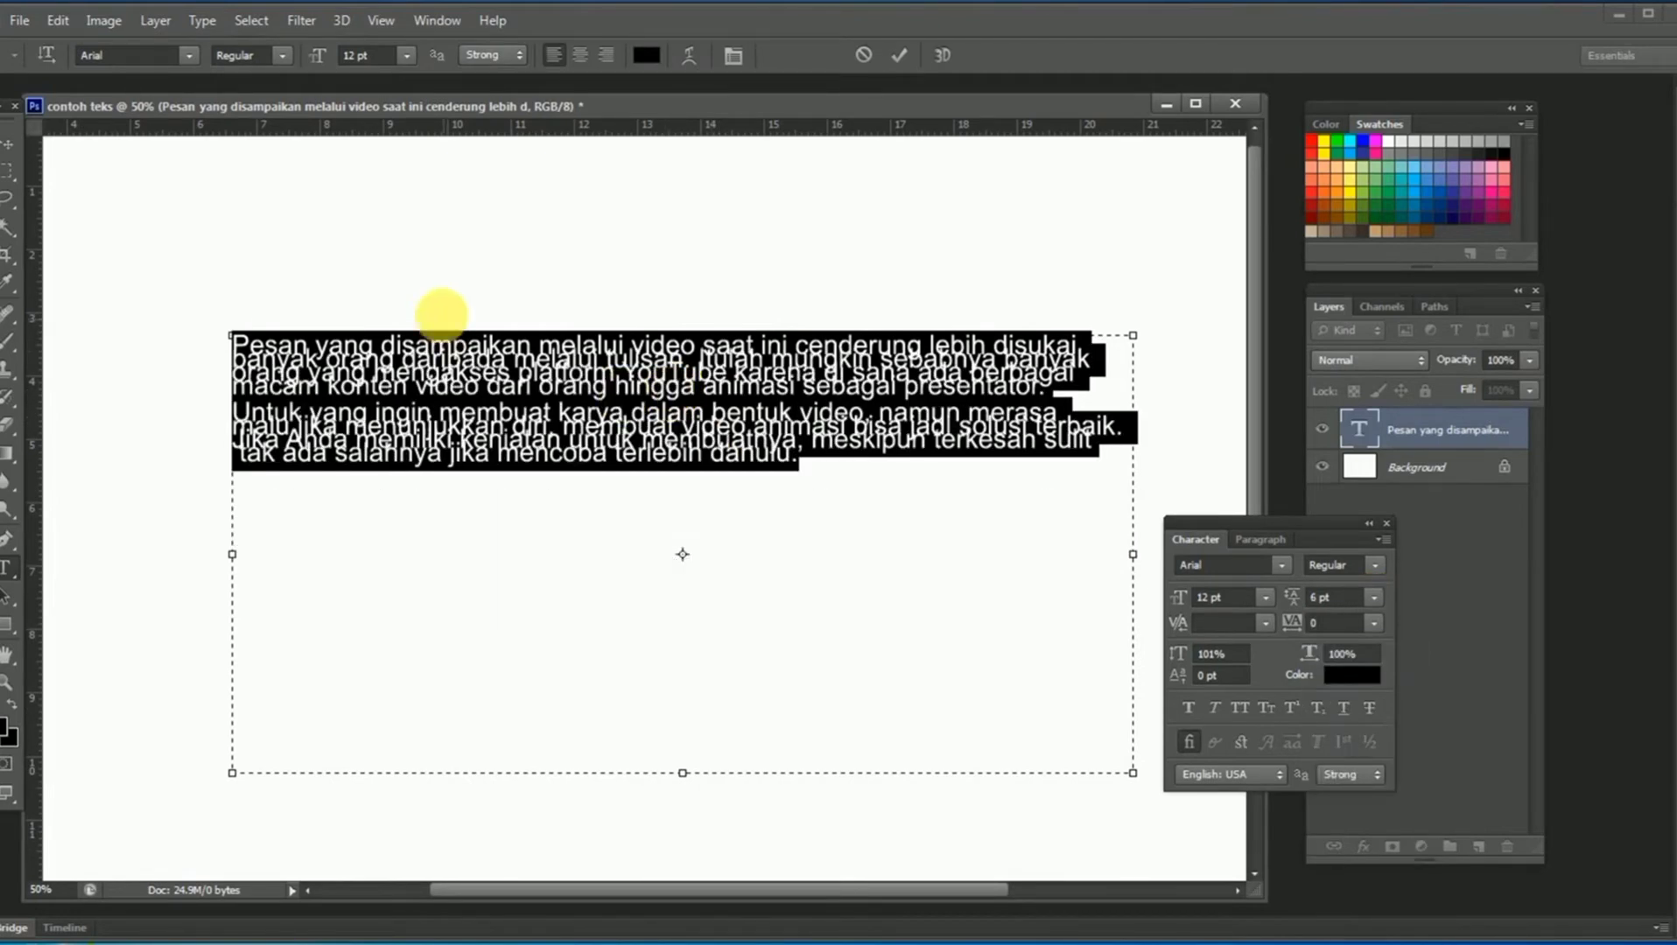
pyautogui.click(1376, 597)
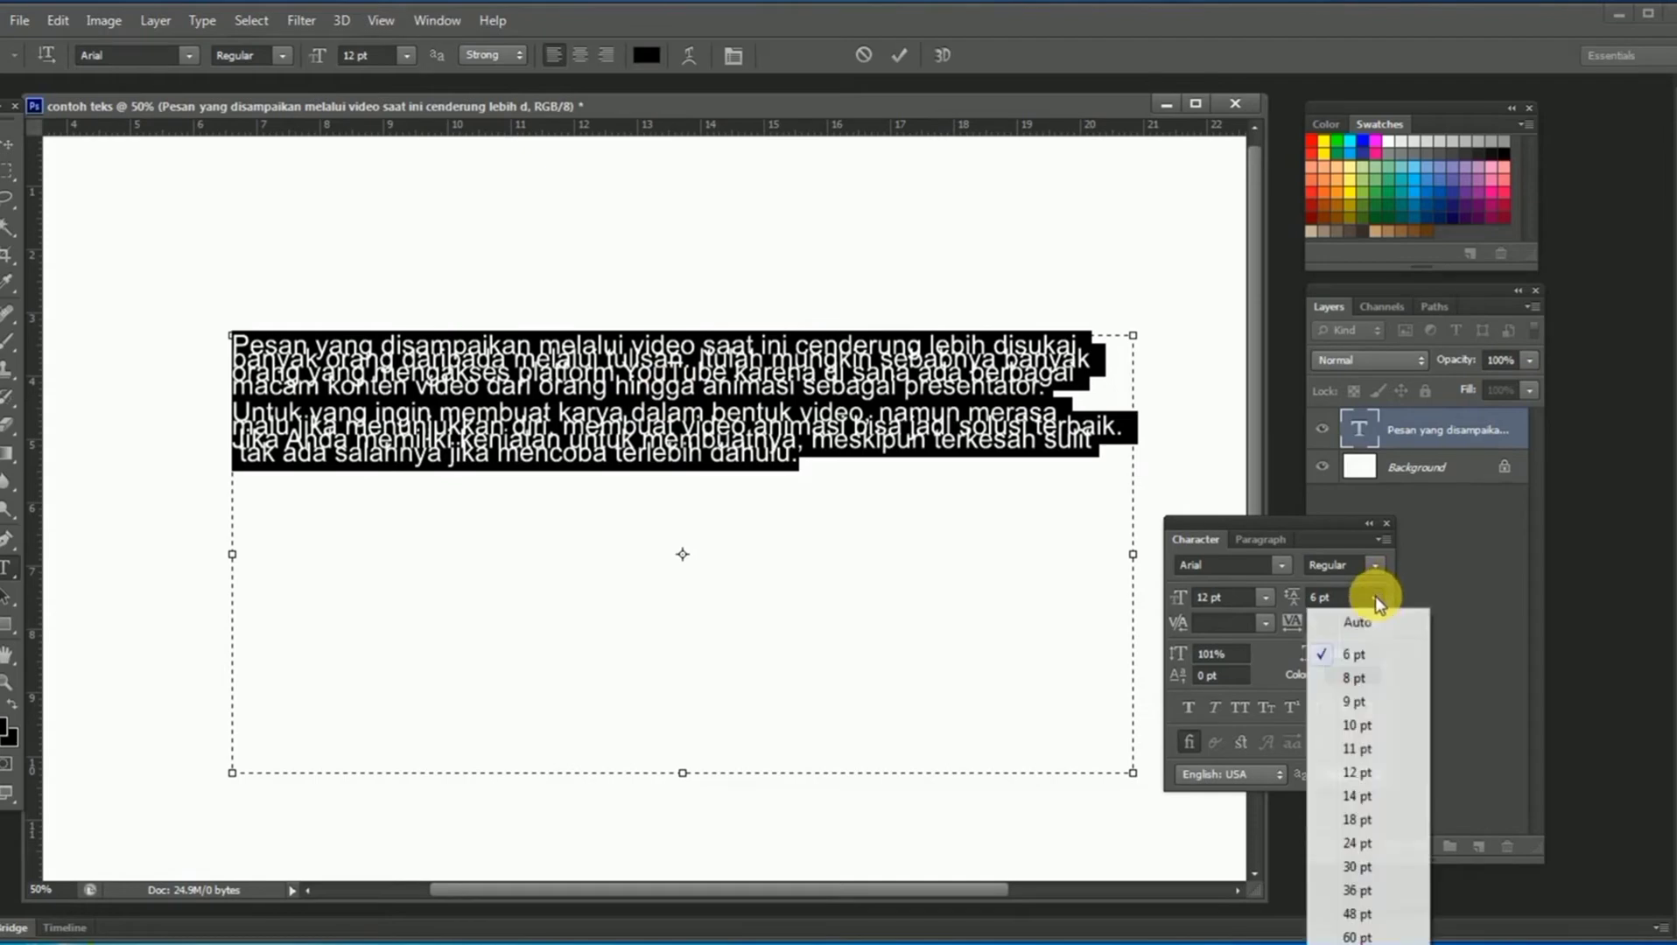
pyautogui.click(1360, 722)
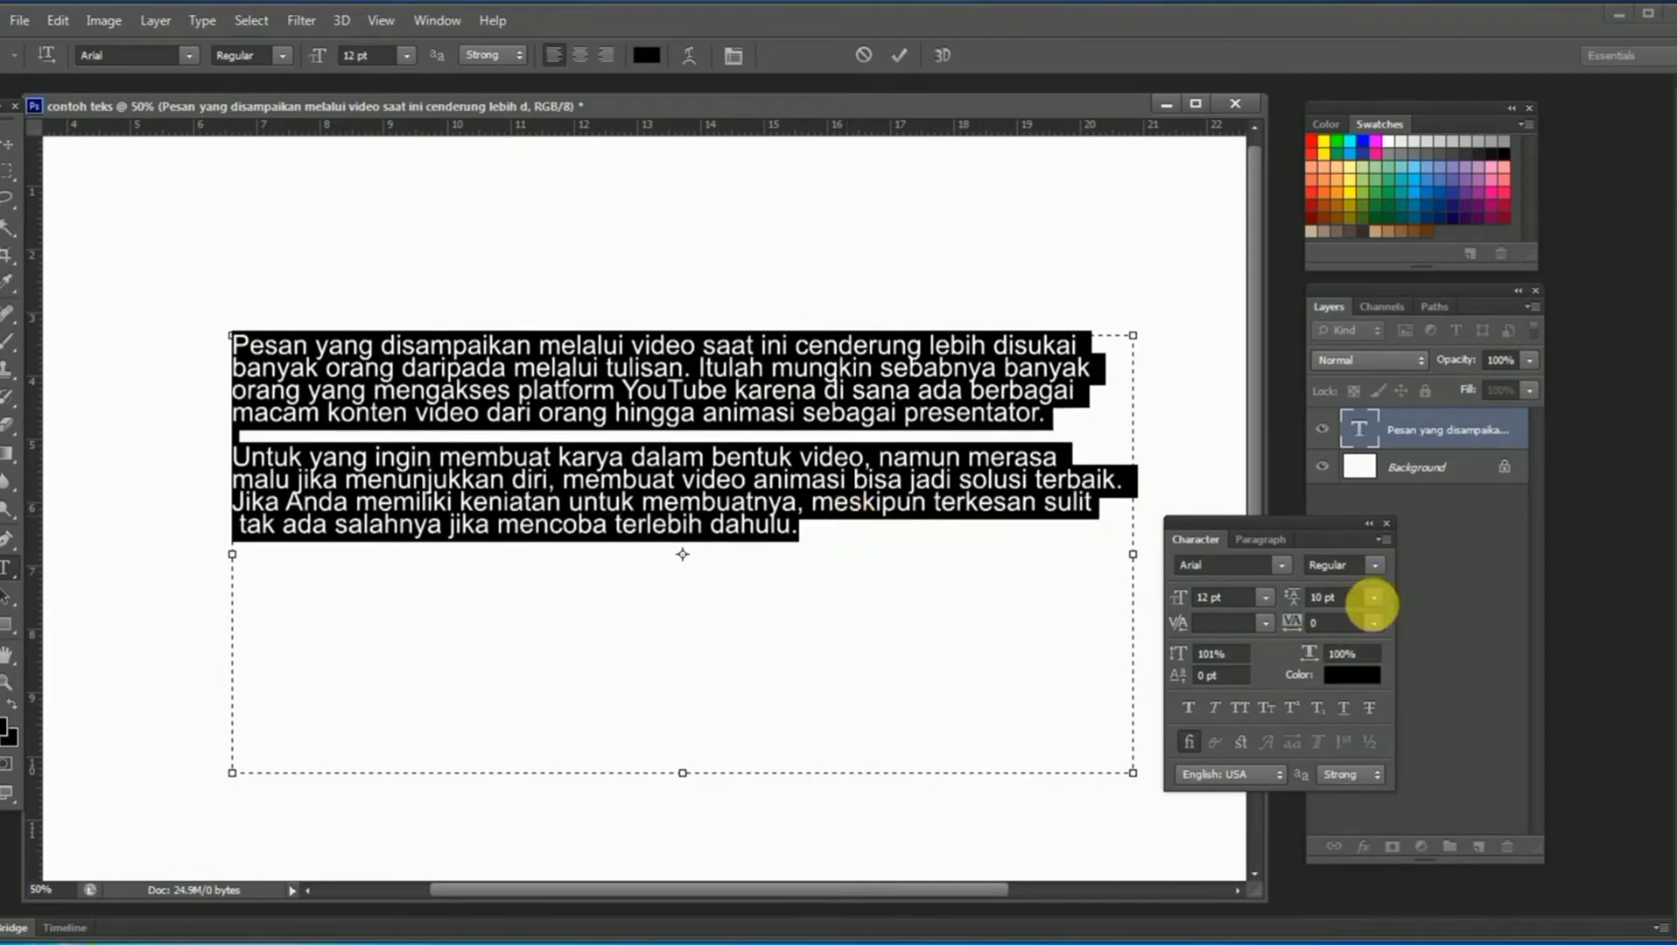
pyautogui.click(1375, 596)
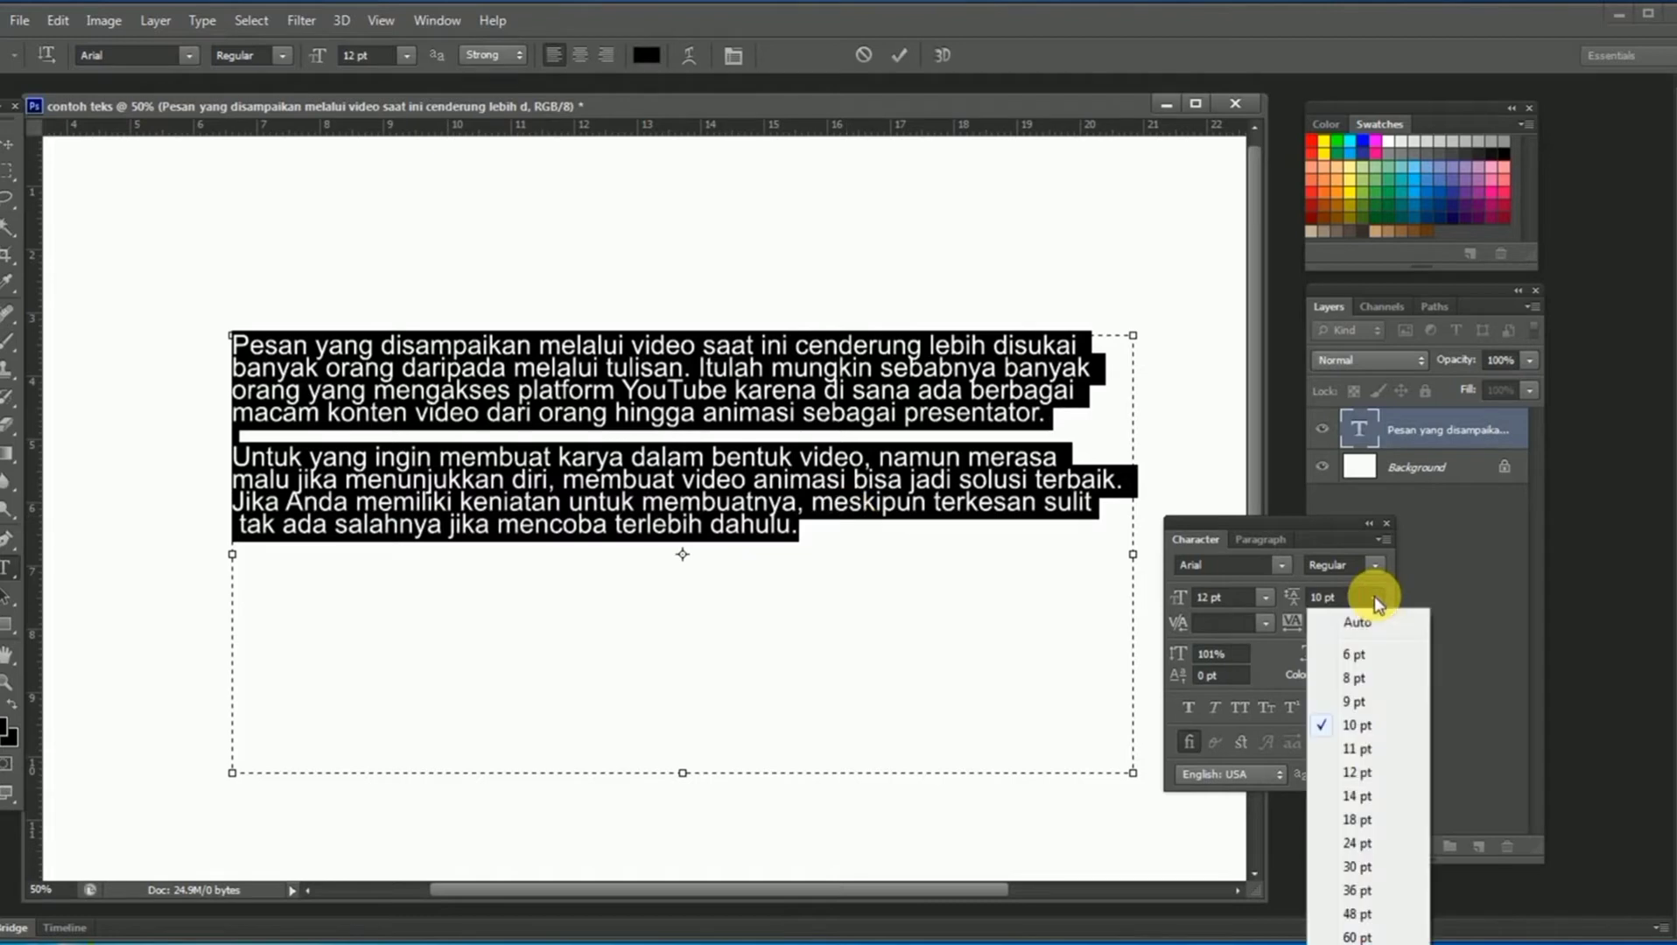
pyautogui.click(1358, 776)
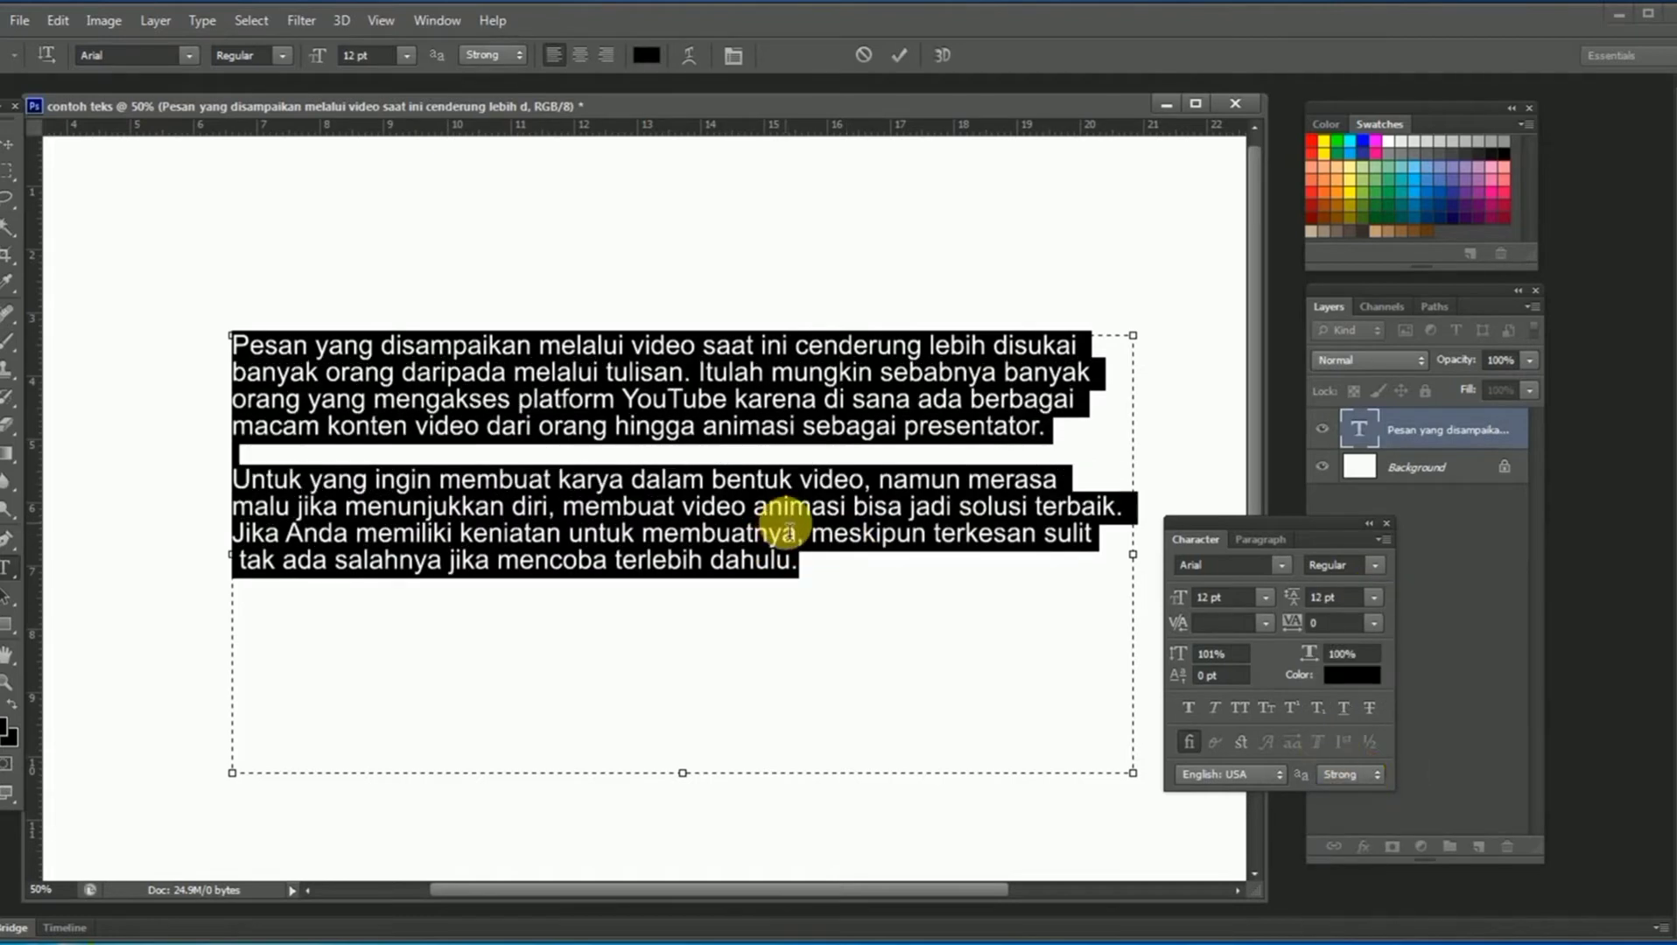
# Delete the stray space before 'tak' on the last line and reselect all the body text.
pyautogui.click(245, 564)
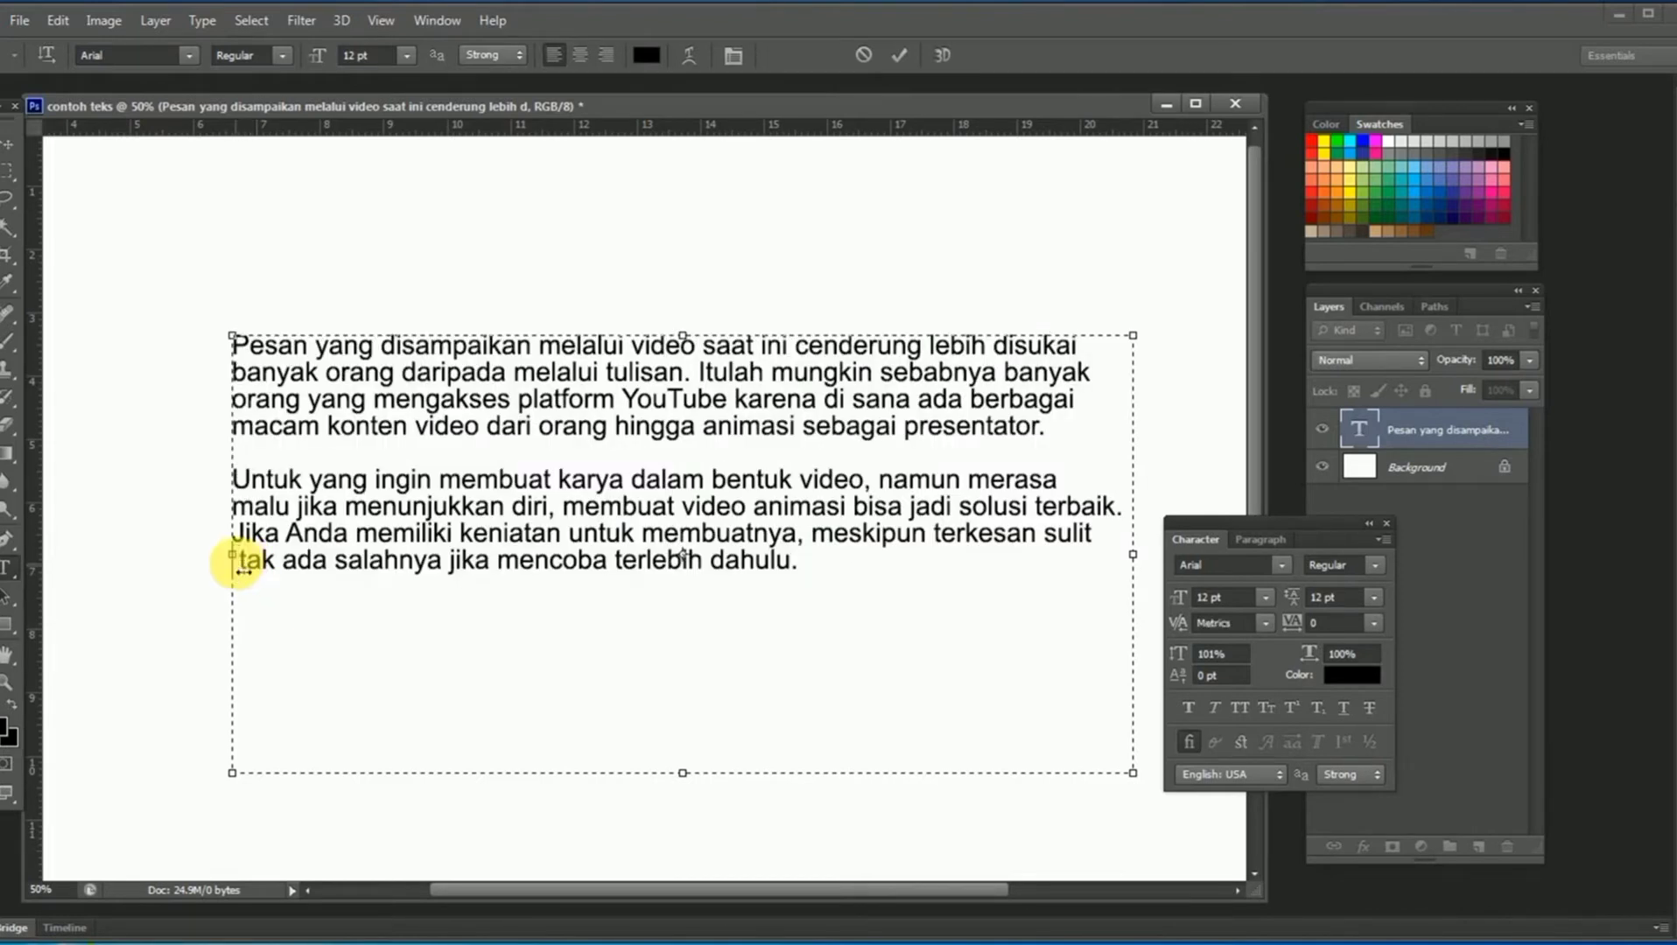
pyautogui.press('BackSpace')
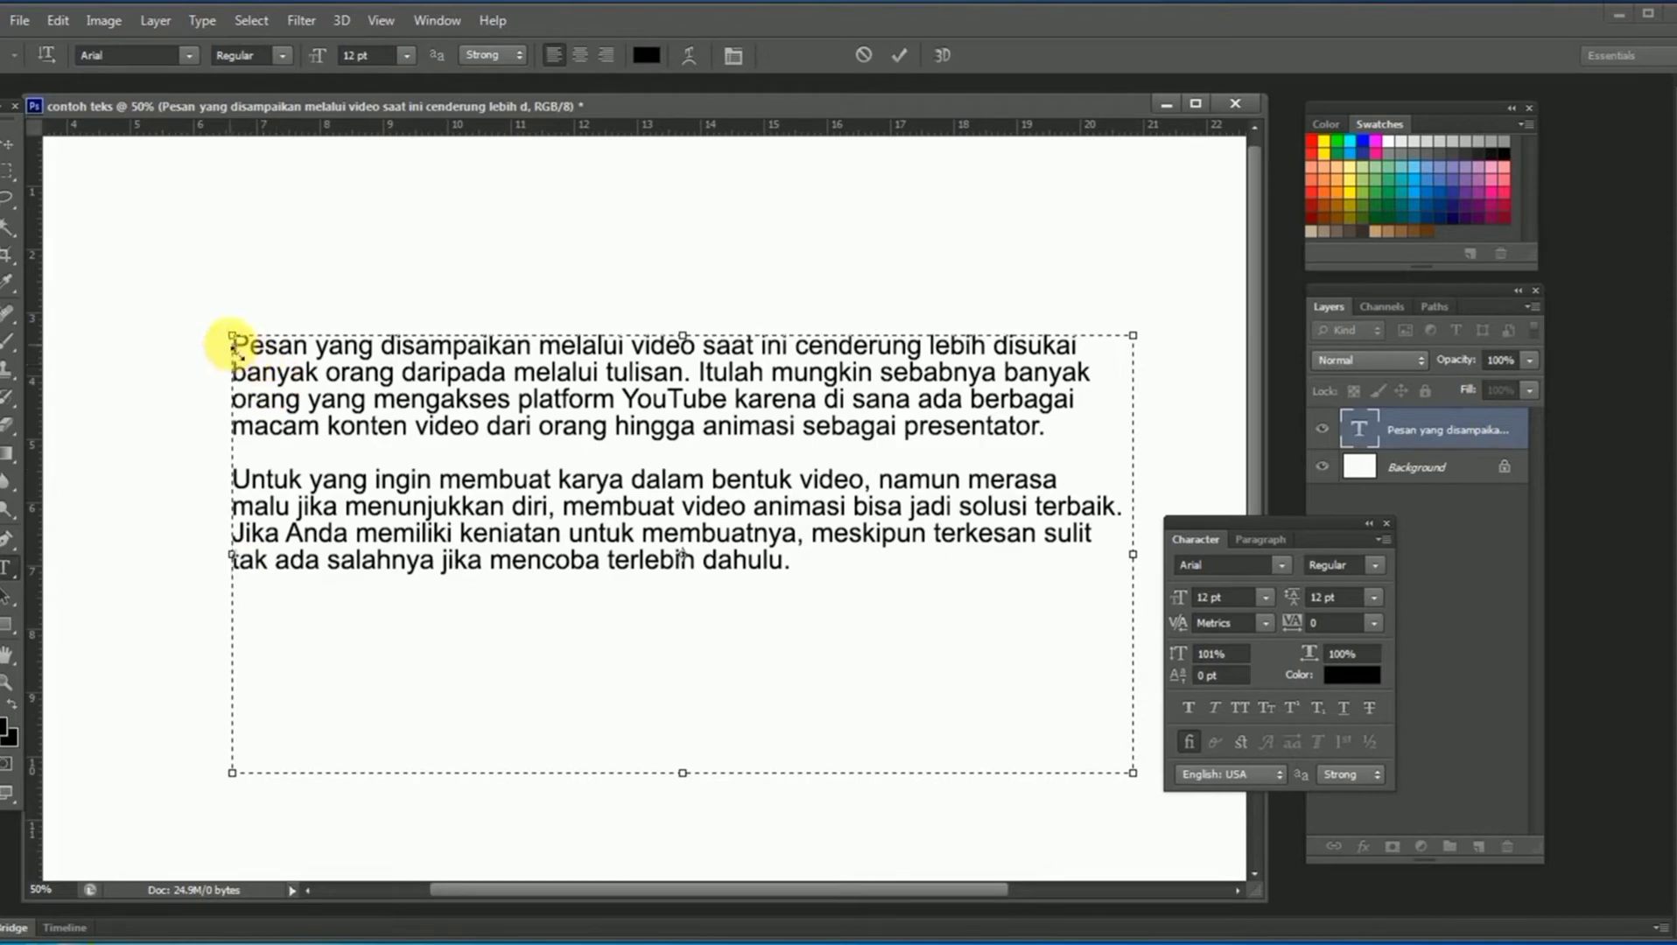
pyautogui.moveTo(236, 354)
pyautogui.mouseDown()
pyautogui.moveTo(438, 428)
pyautogui.moveTo(796, 598)
pyautogui.moveTo(796, 580)
pyautogui.mouseUp()
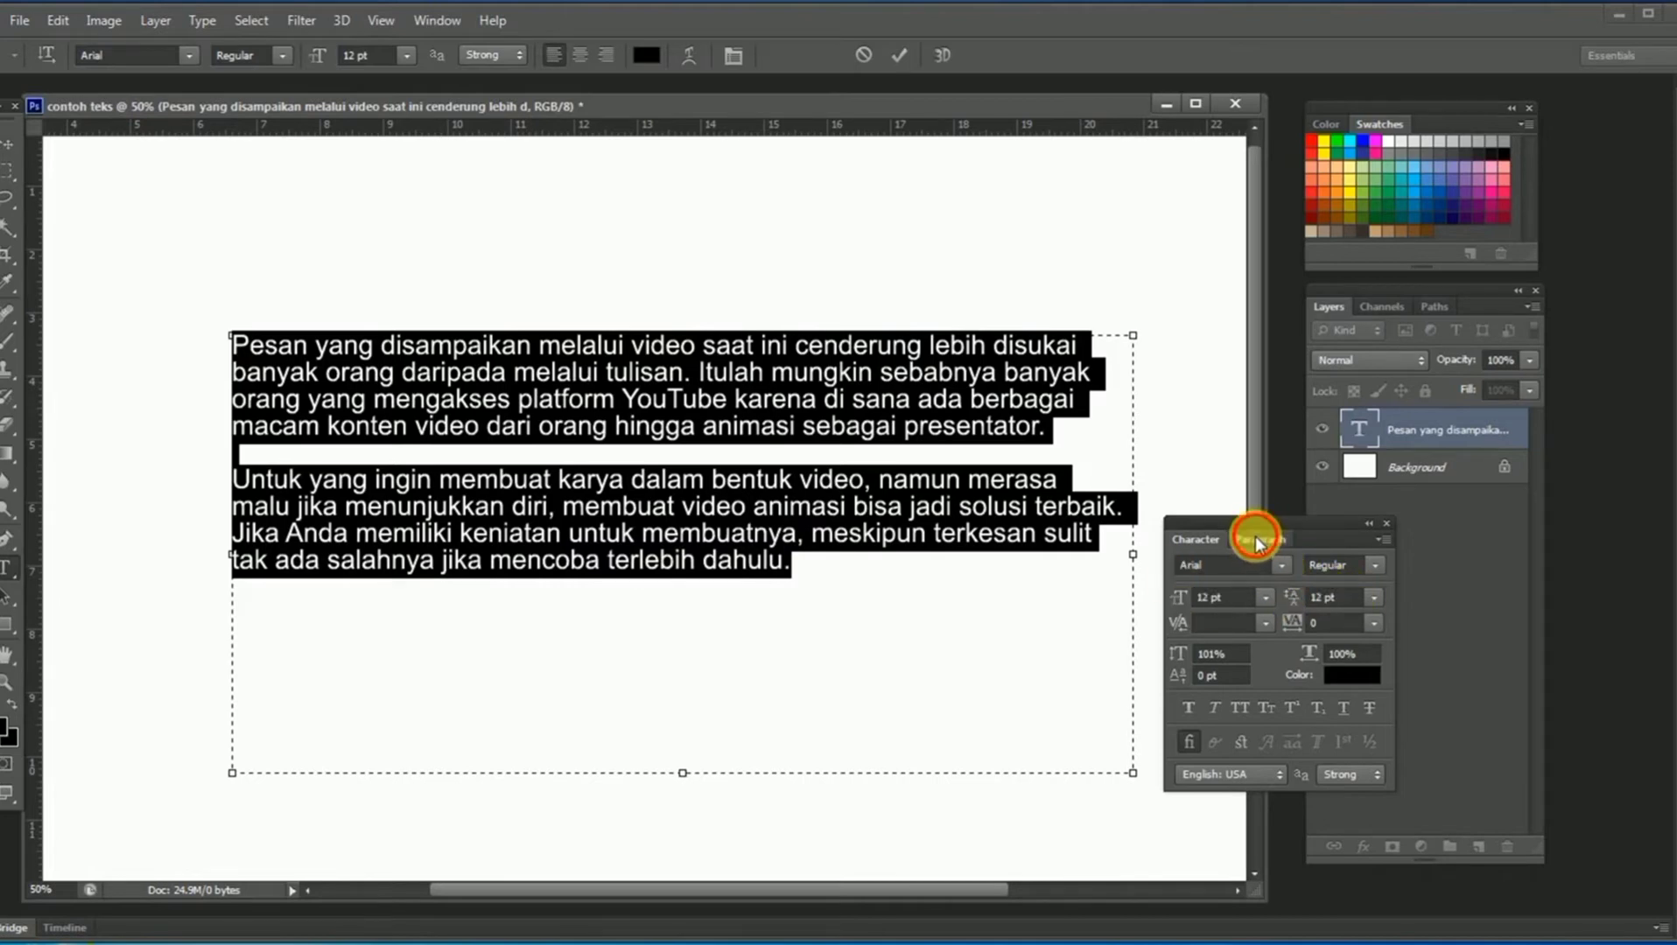
# Apply Justify All to both paragraphs, then select the second paragraph's final line.
pyautogui.click(1257, 538)
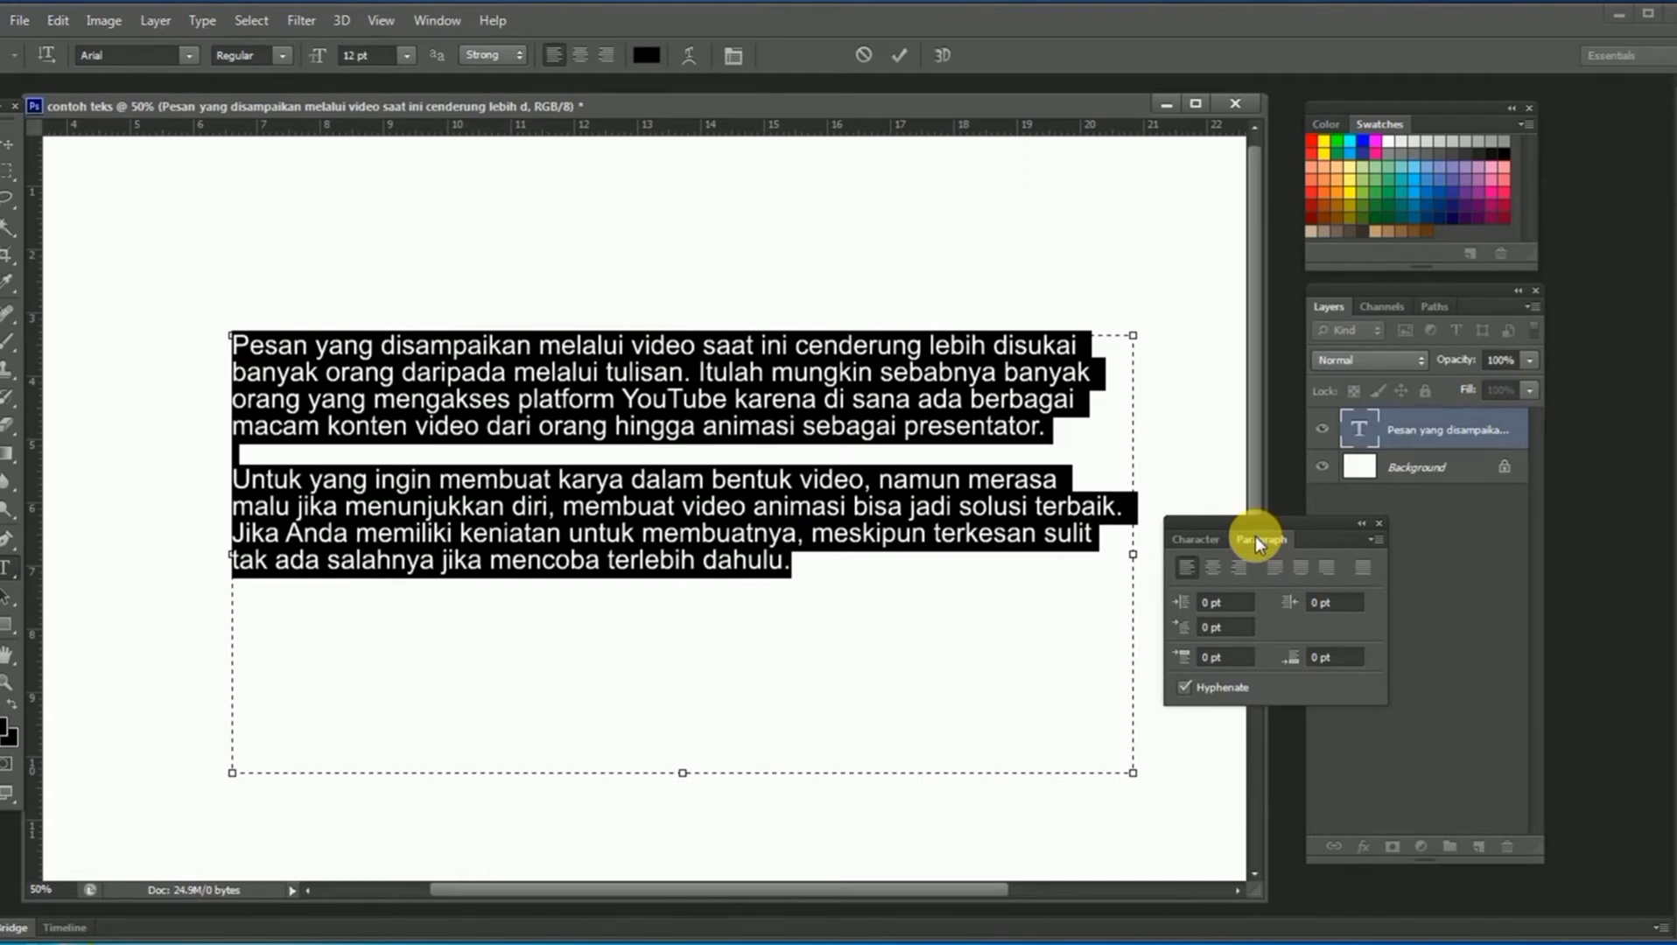
pyautogui.click(1219, 569)
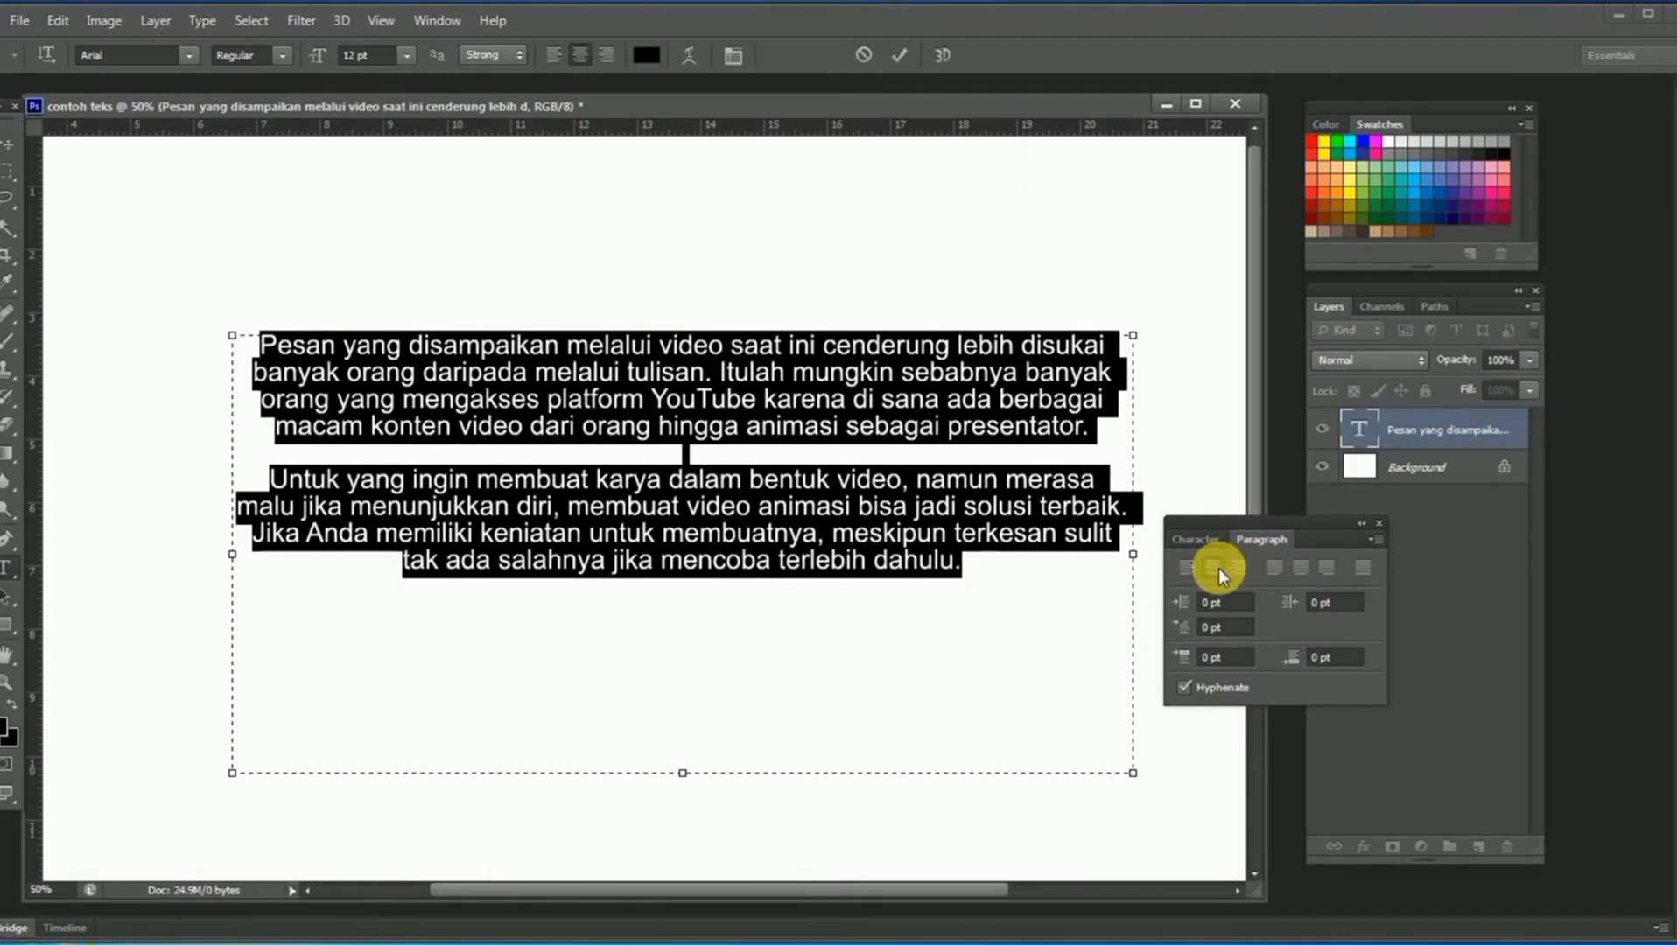
pyautogui.click(1237, 569)
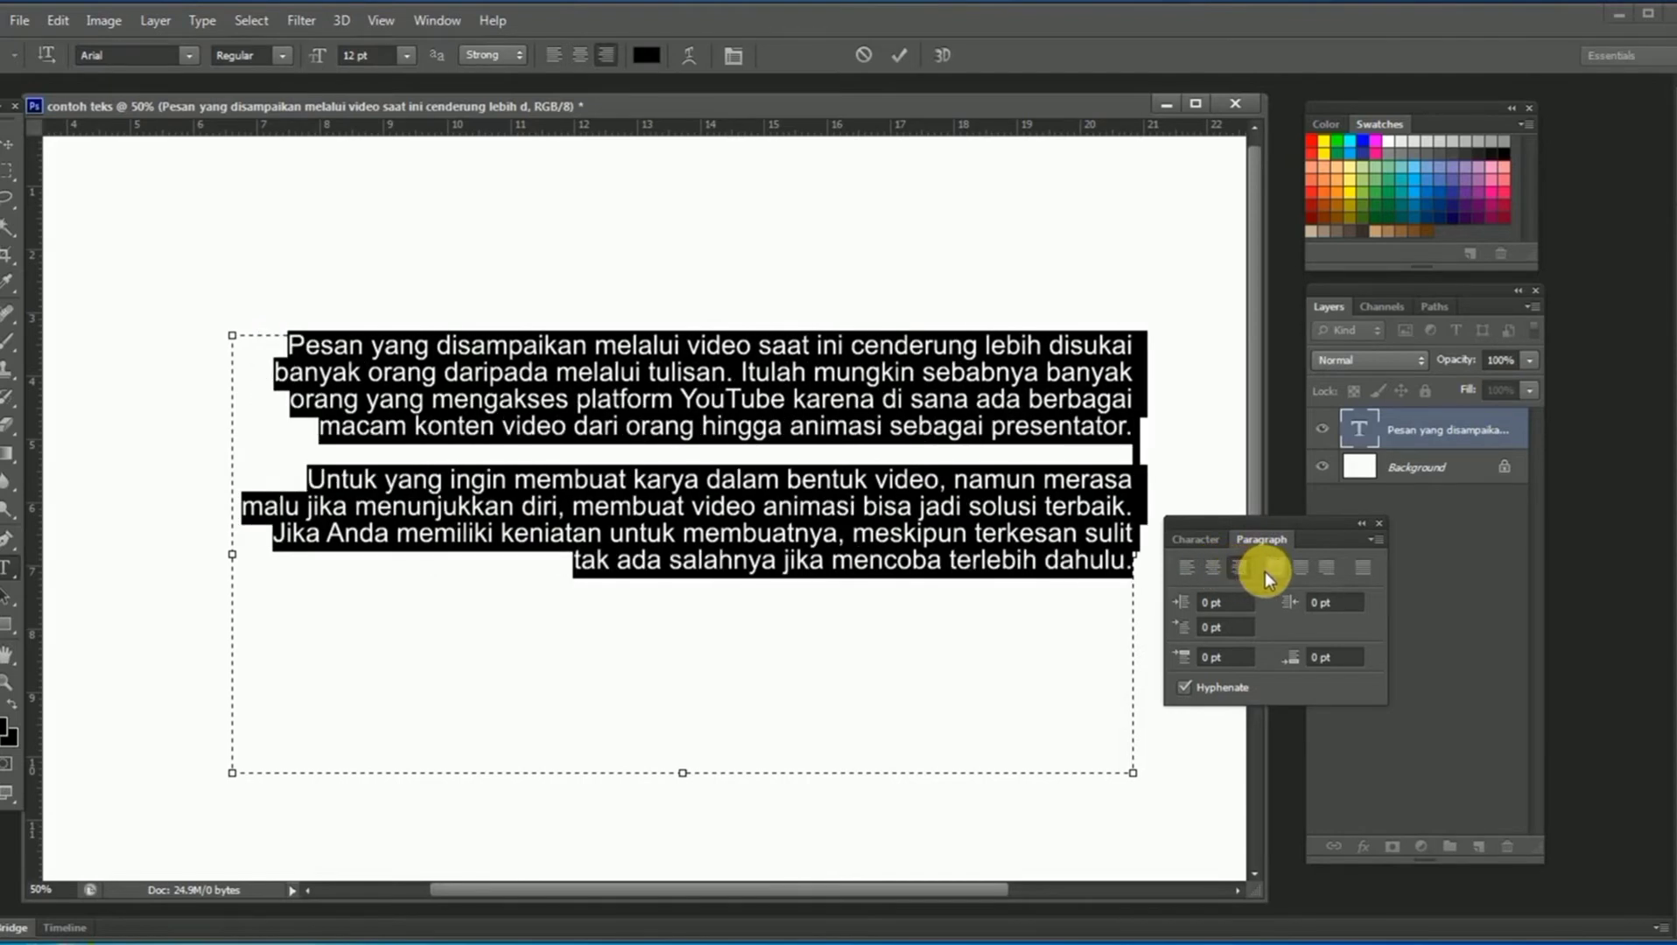
pyautogui.click(1265, 571)
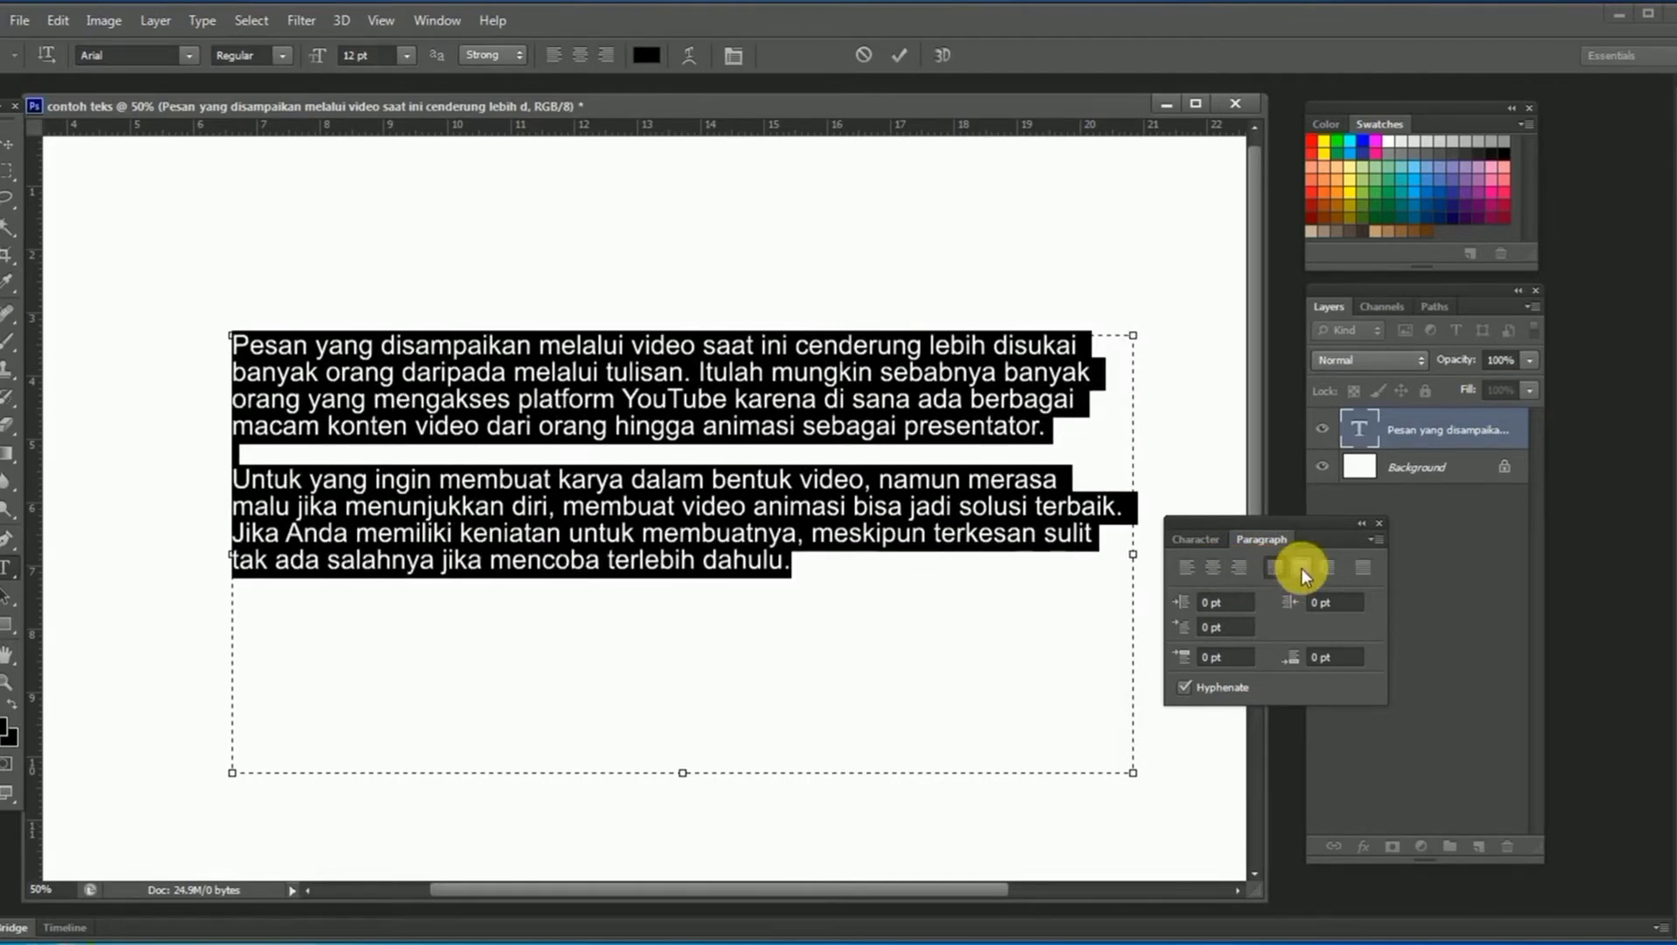
pyautogui.click(1301, 569)
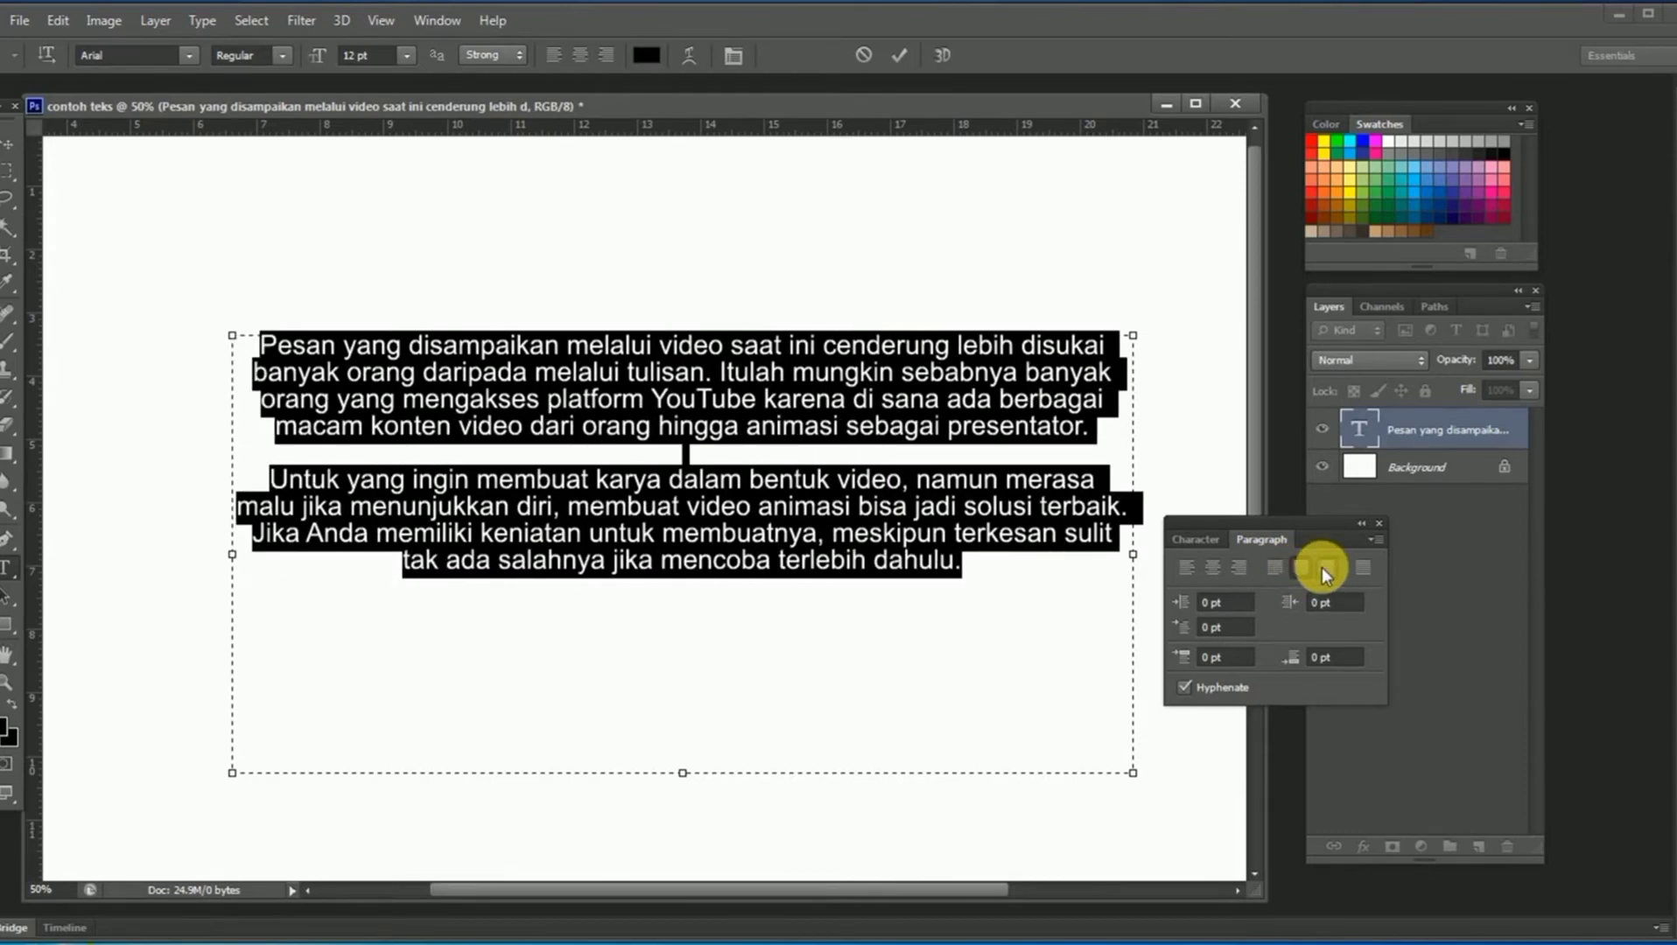
pyautogui.click(1324, 569)
pyautogui.click(1360, 570)
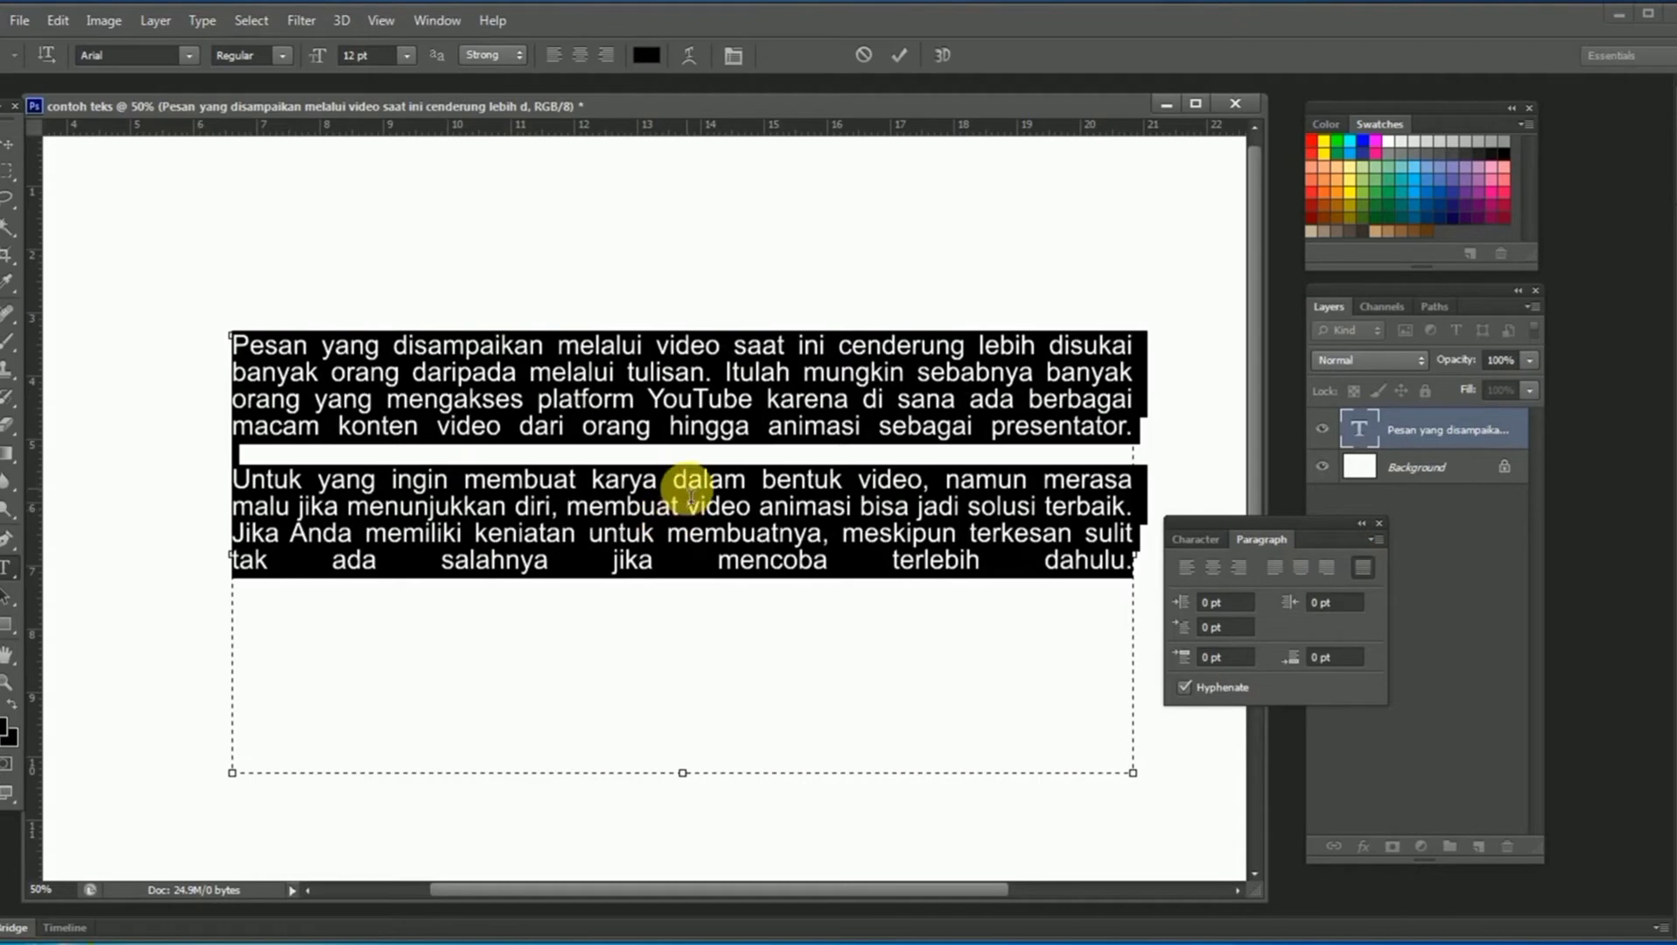
pyautogui.click(683, 425)
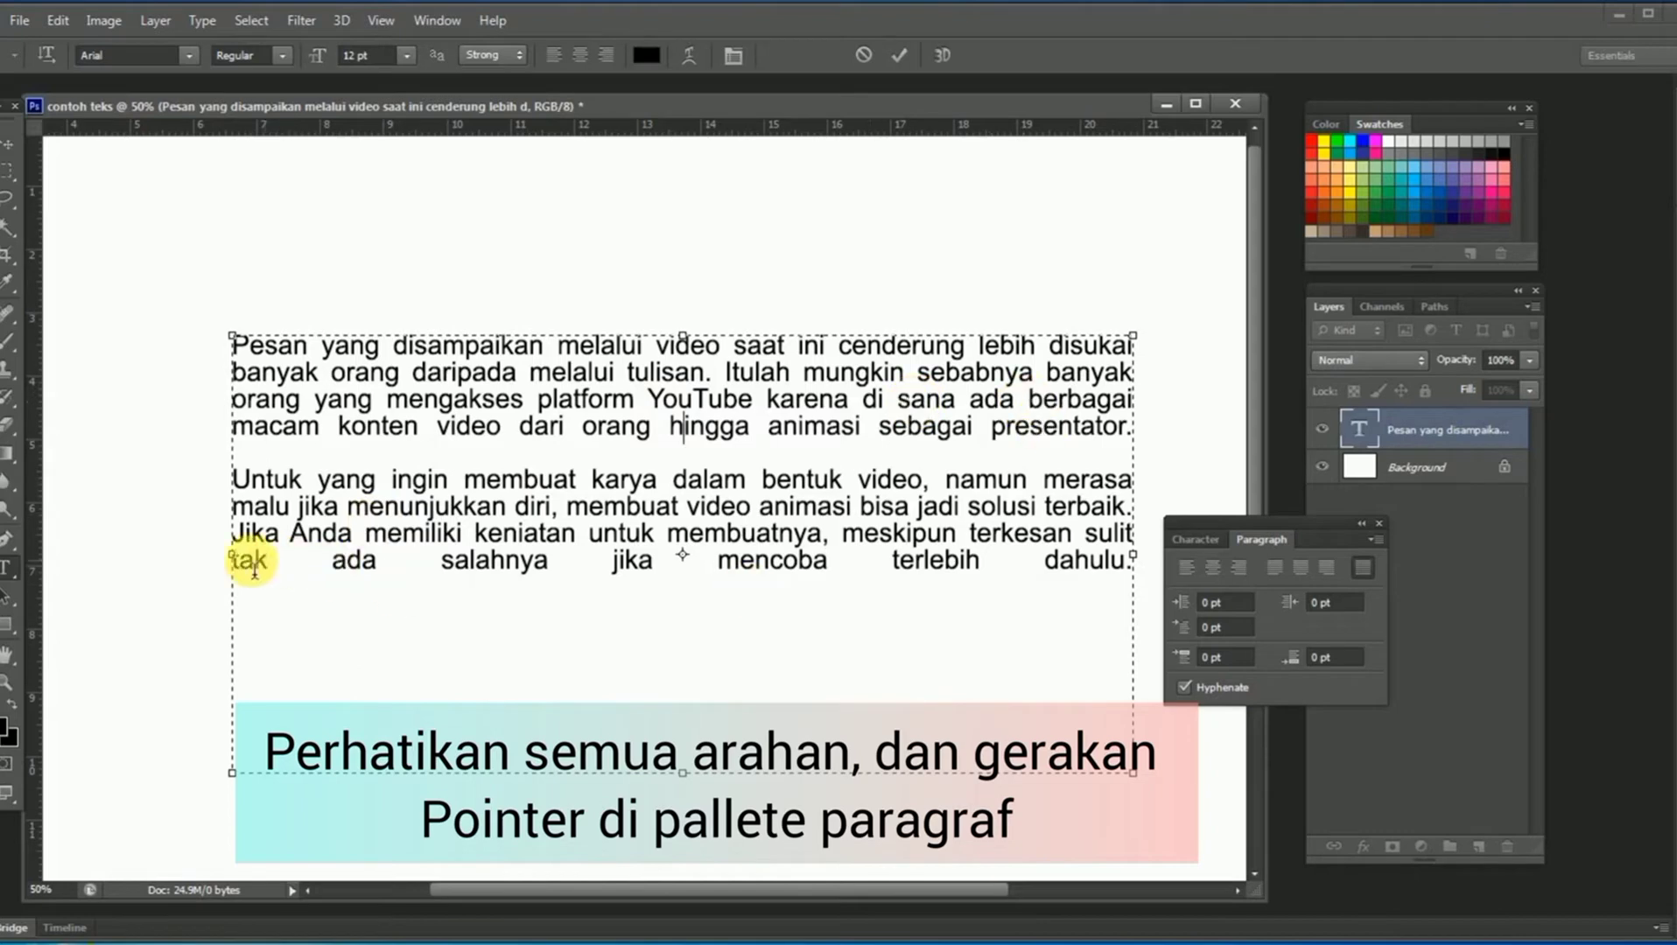
pyautogui.moveTo(238, 567); pyautogui.dragTo(1130, 593)
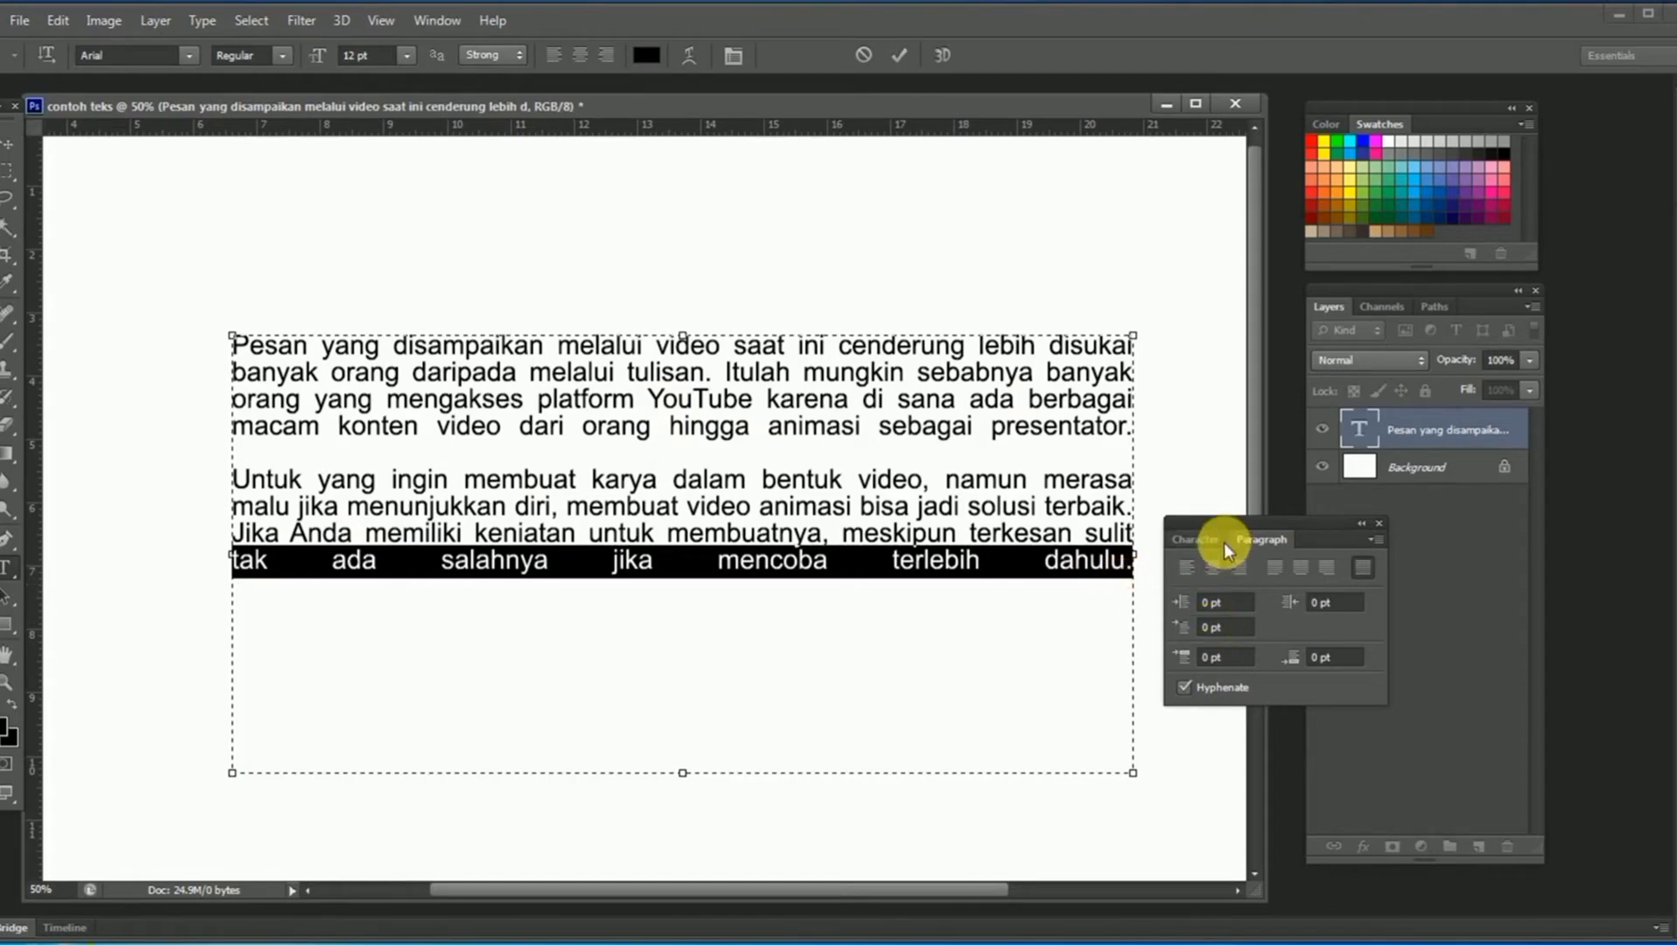
# Set the closing line's tracking to 200, commit, and nudge the text block slightly left.
pyautogui.click(1217, 539)
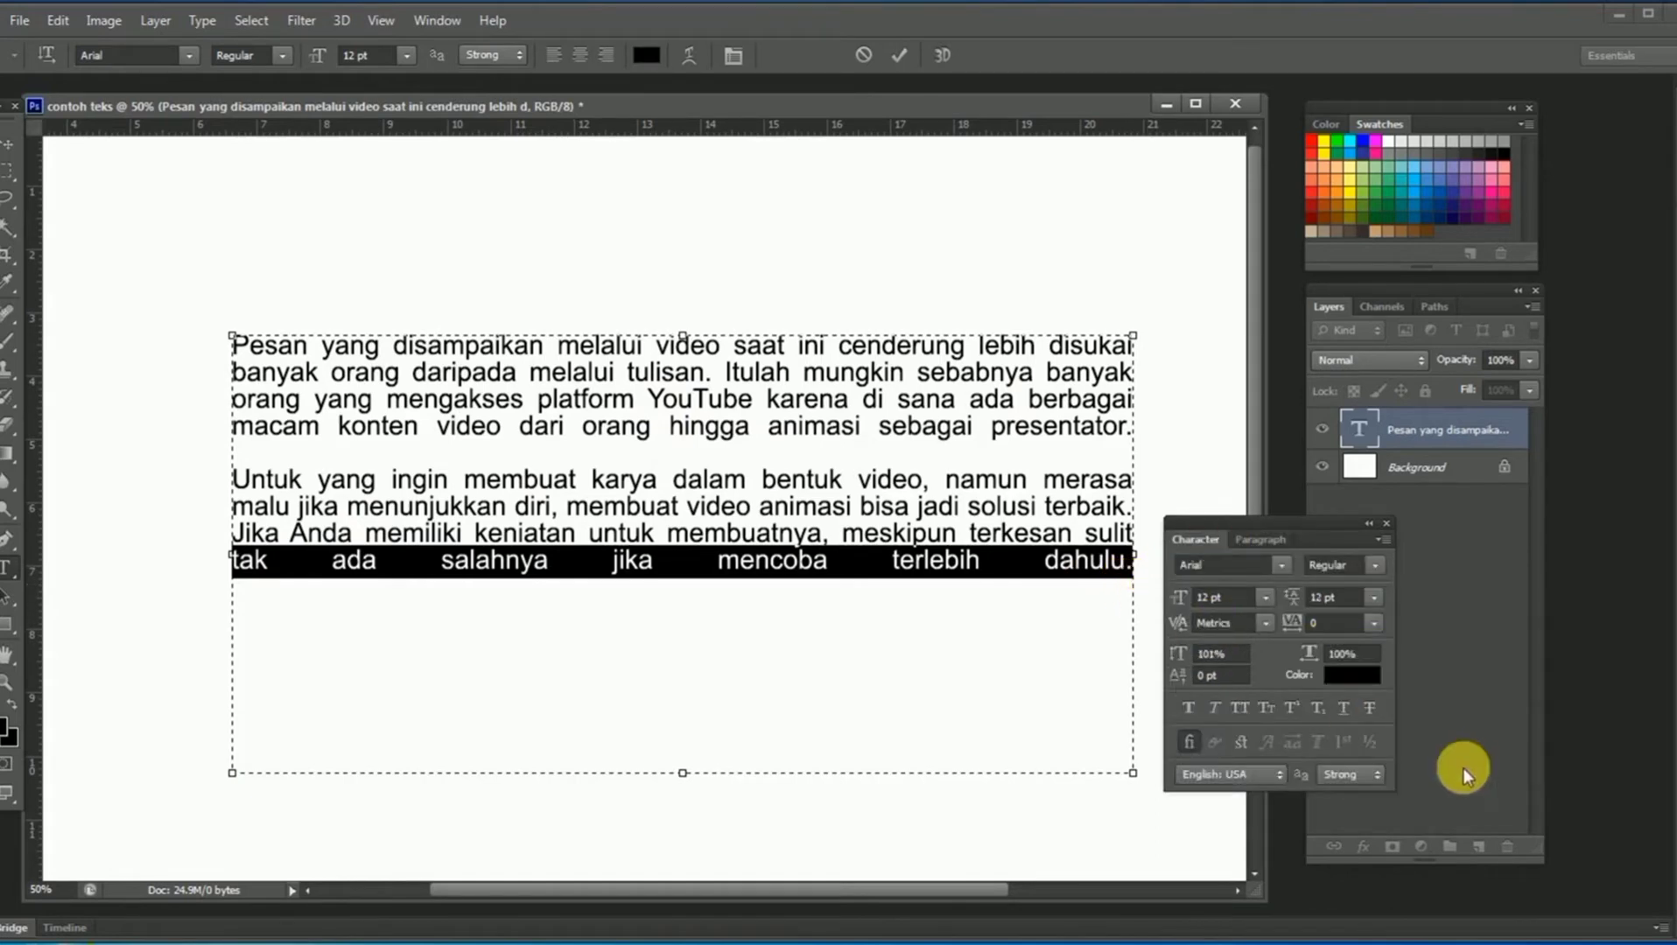
pyautogui.click(1371, 624)
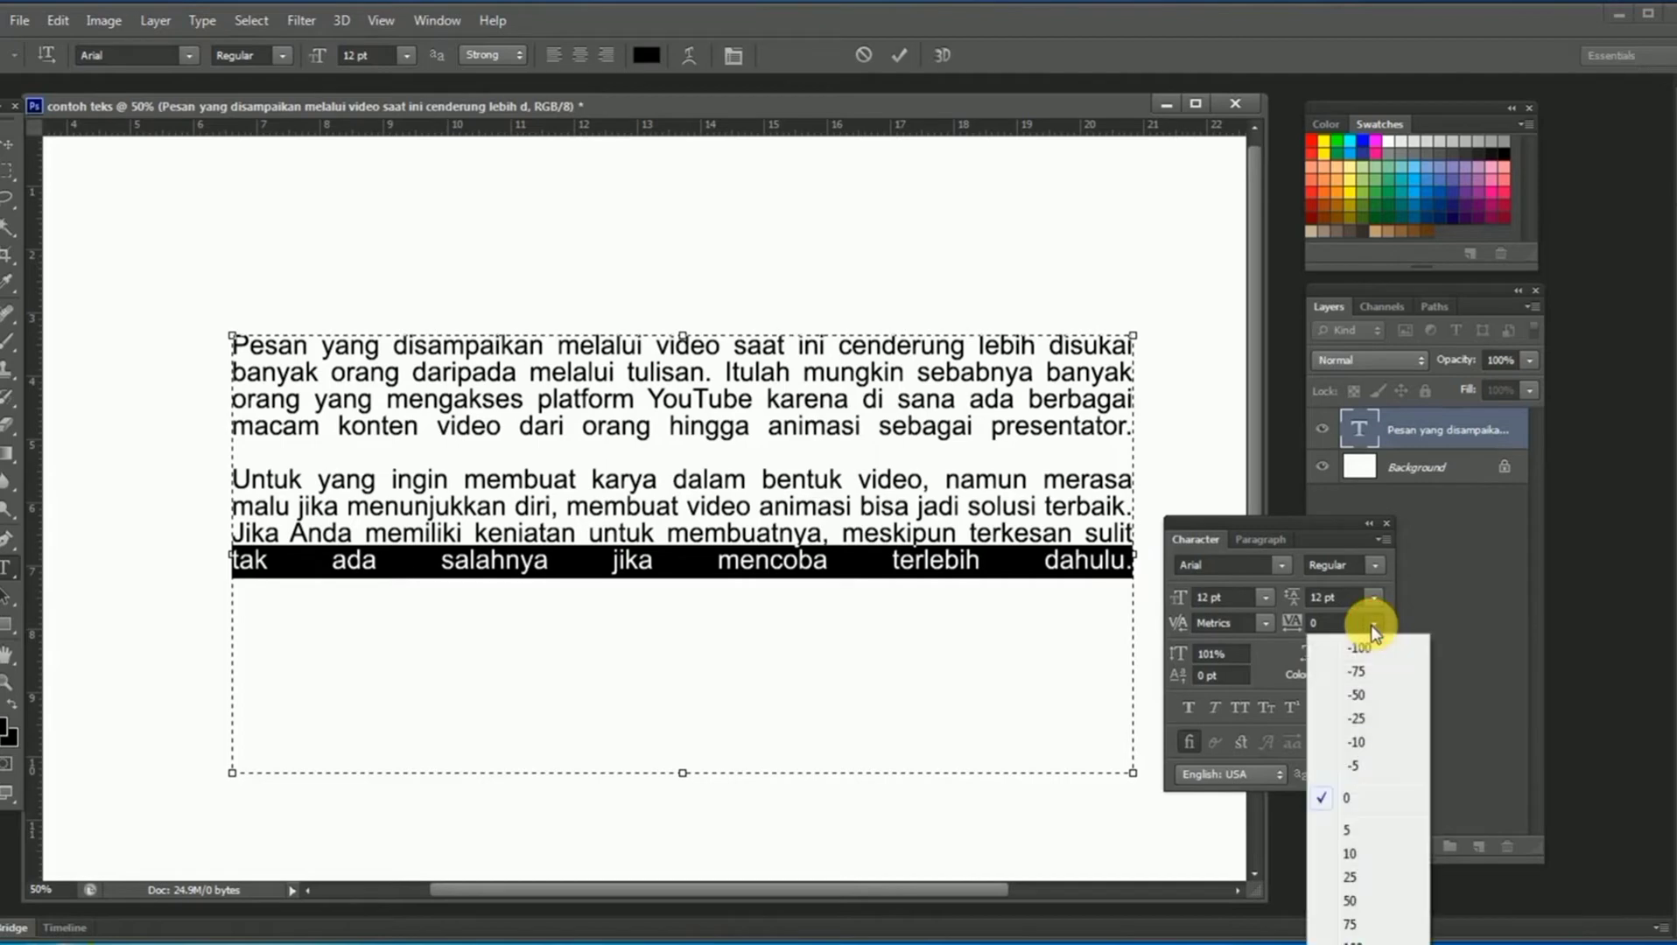
pyautogui.click(1350, 853)
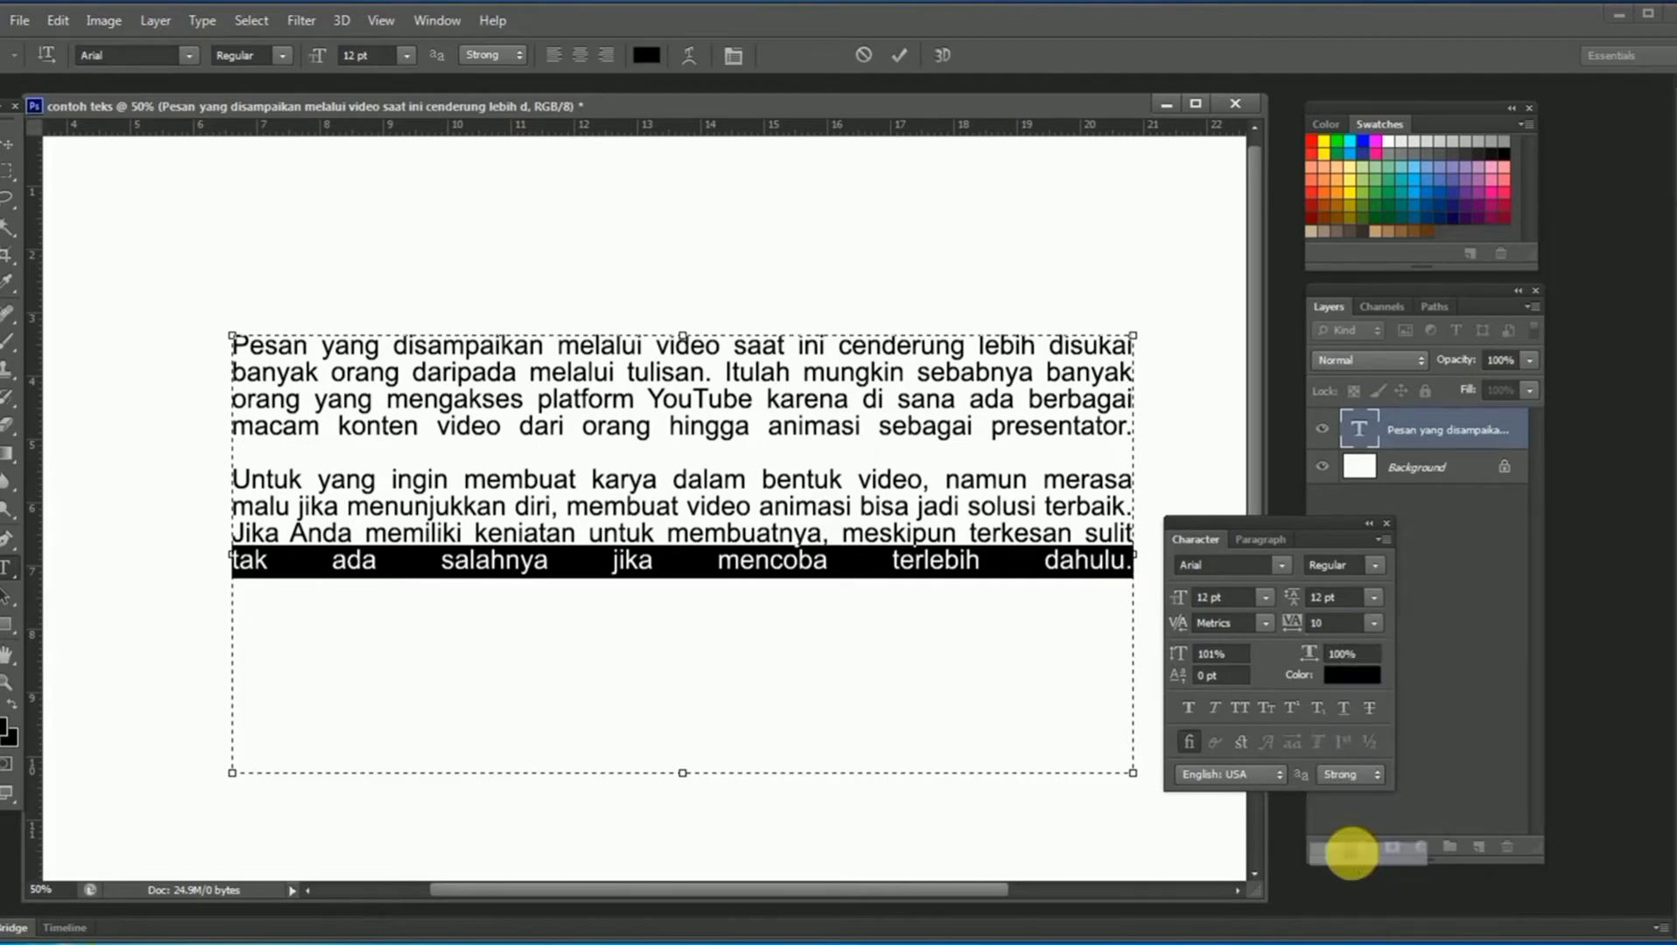
pyautogui.click(1376, 625)
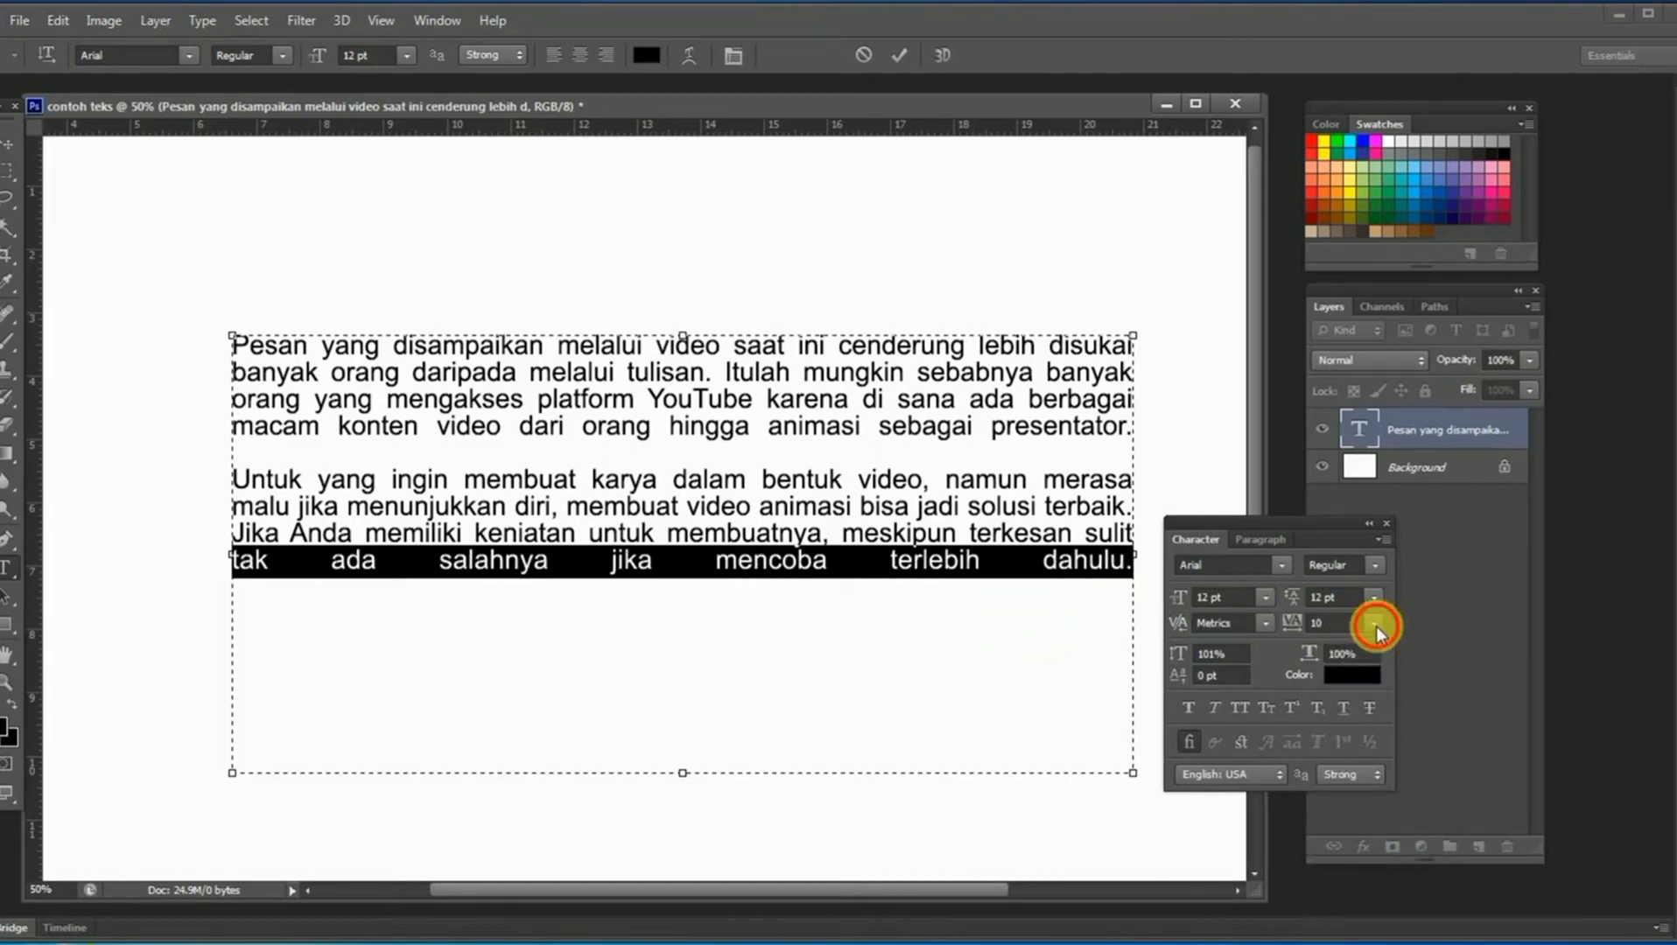
pyautogui.click(1353, 942)
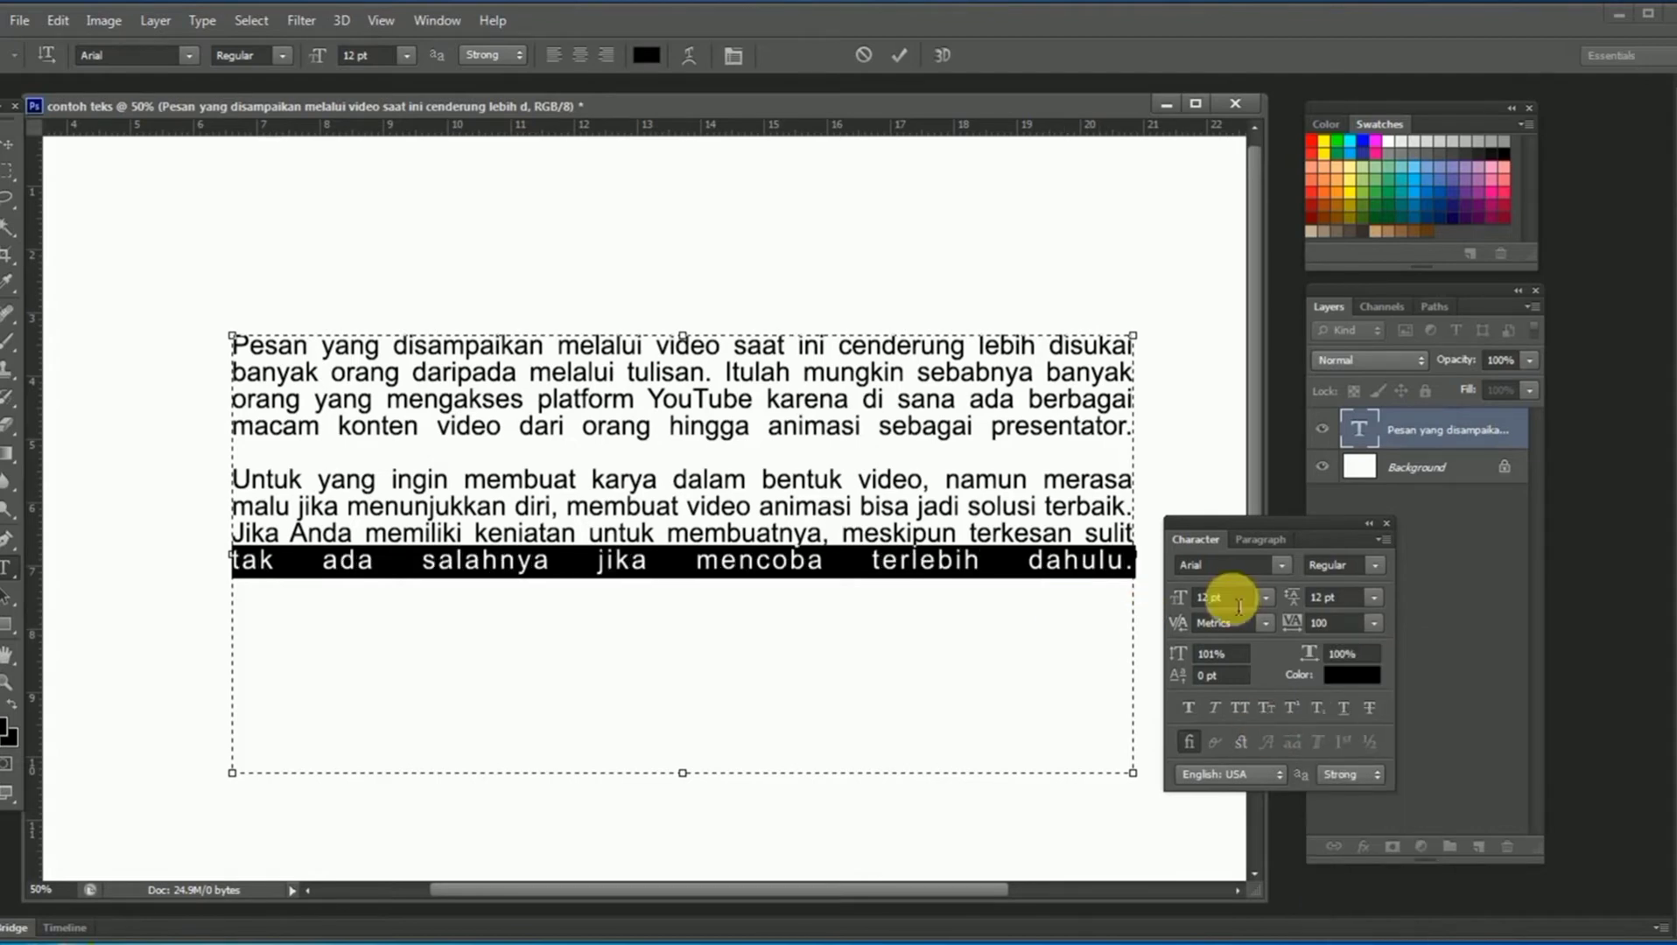
pyautogui.click(1376, 625)
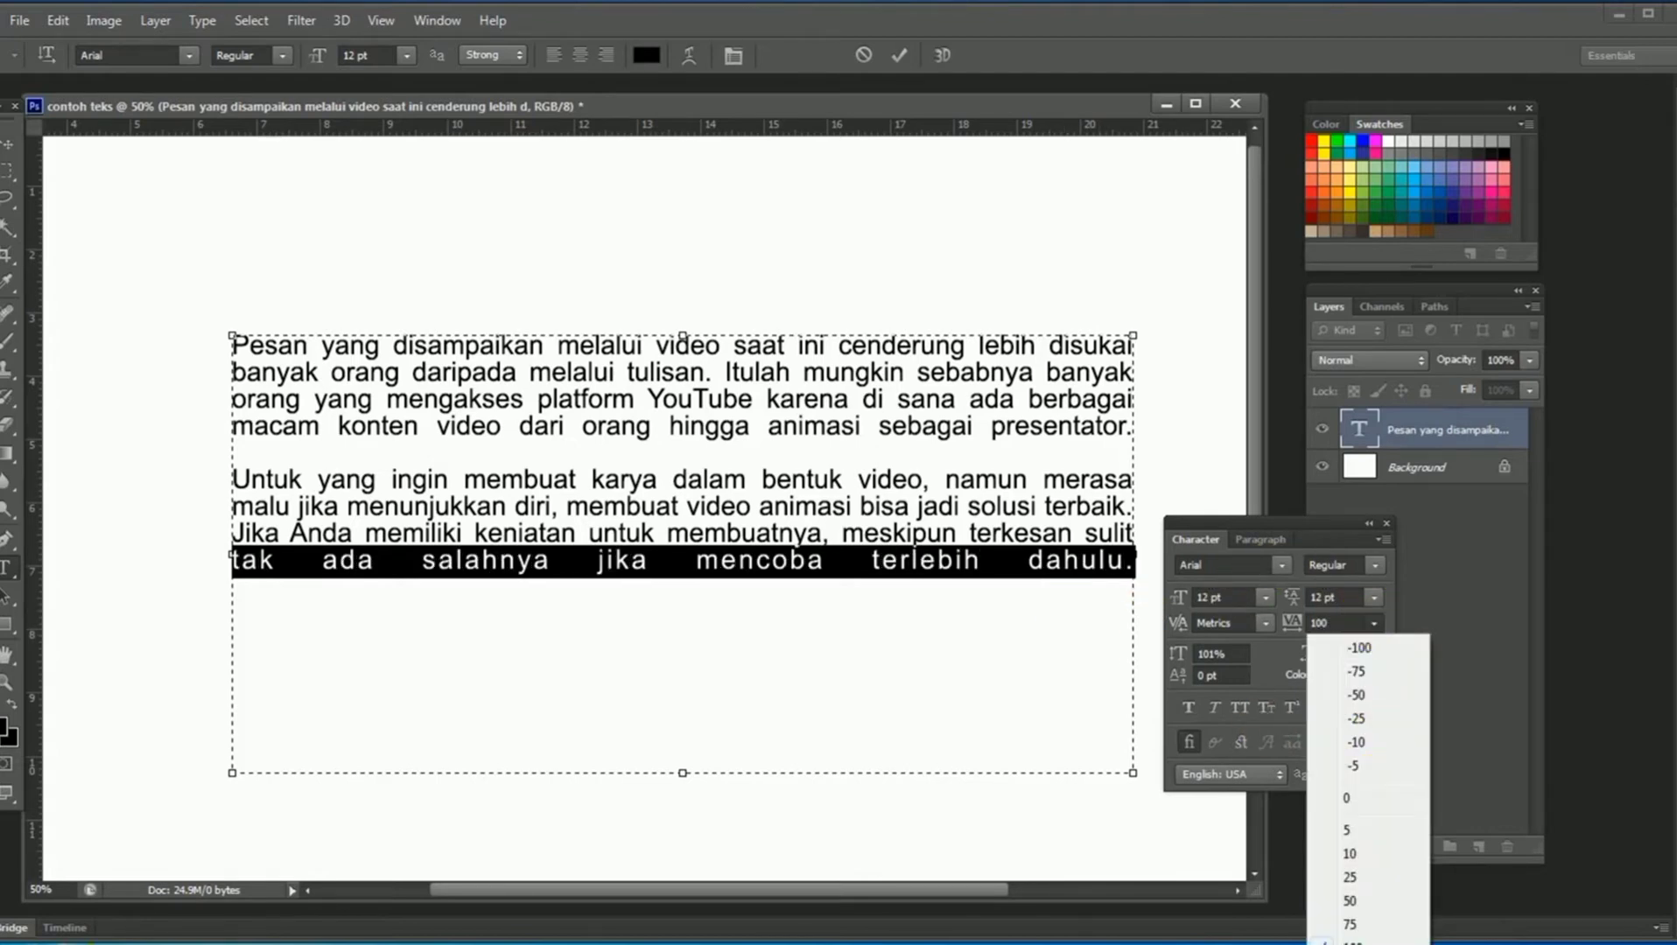
pyautogui.click(1352, 944)
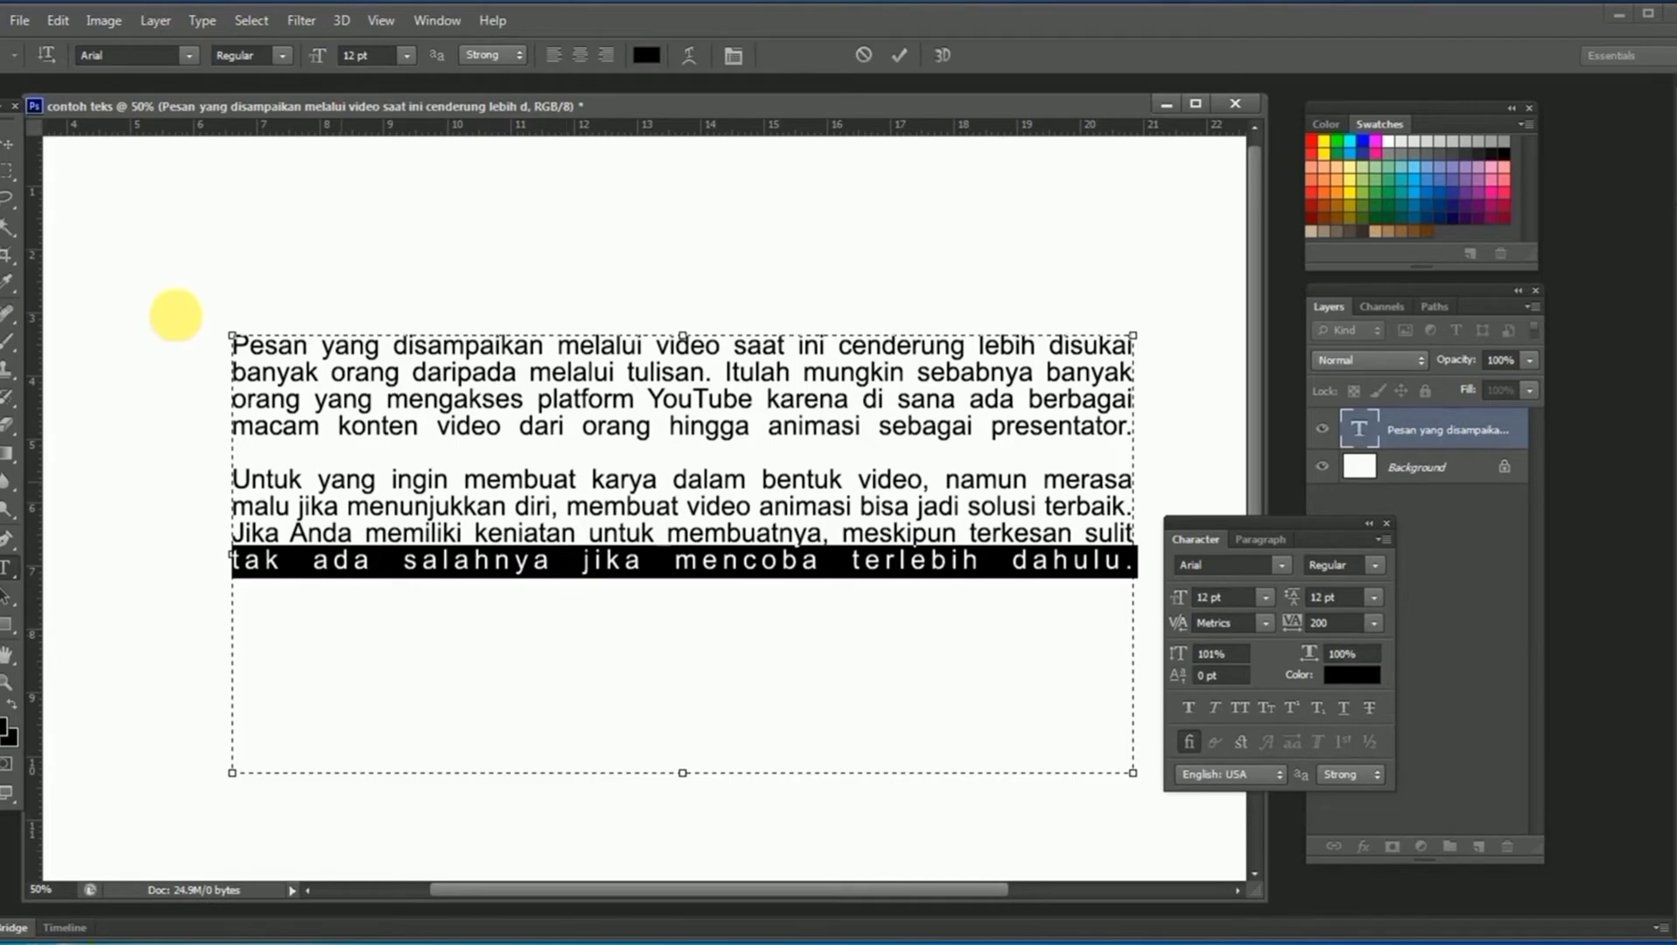
pyautogui.click(9, 143)
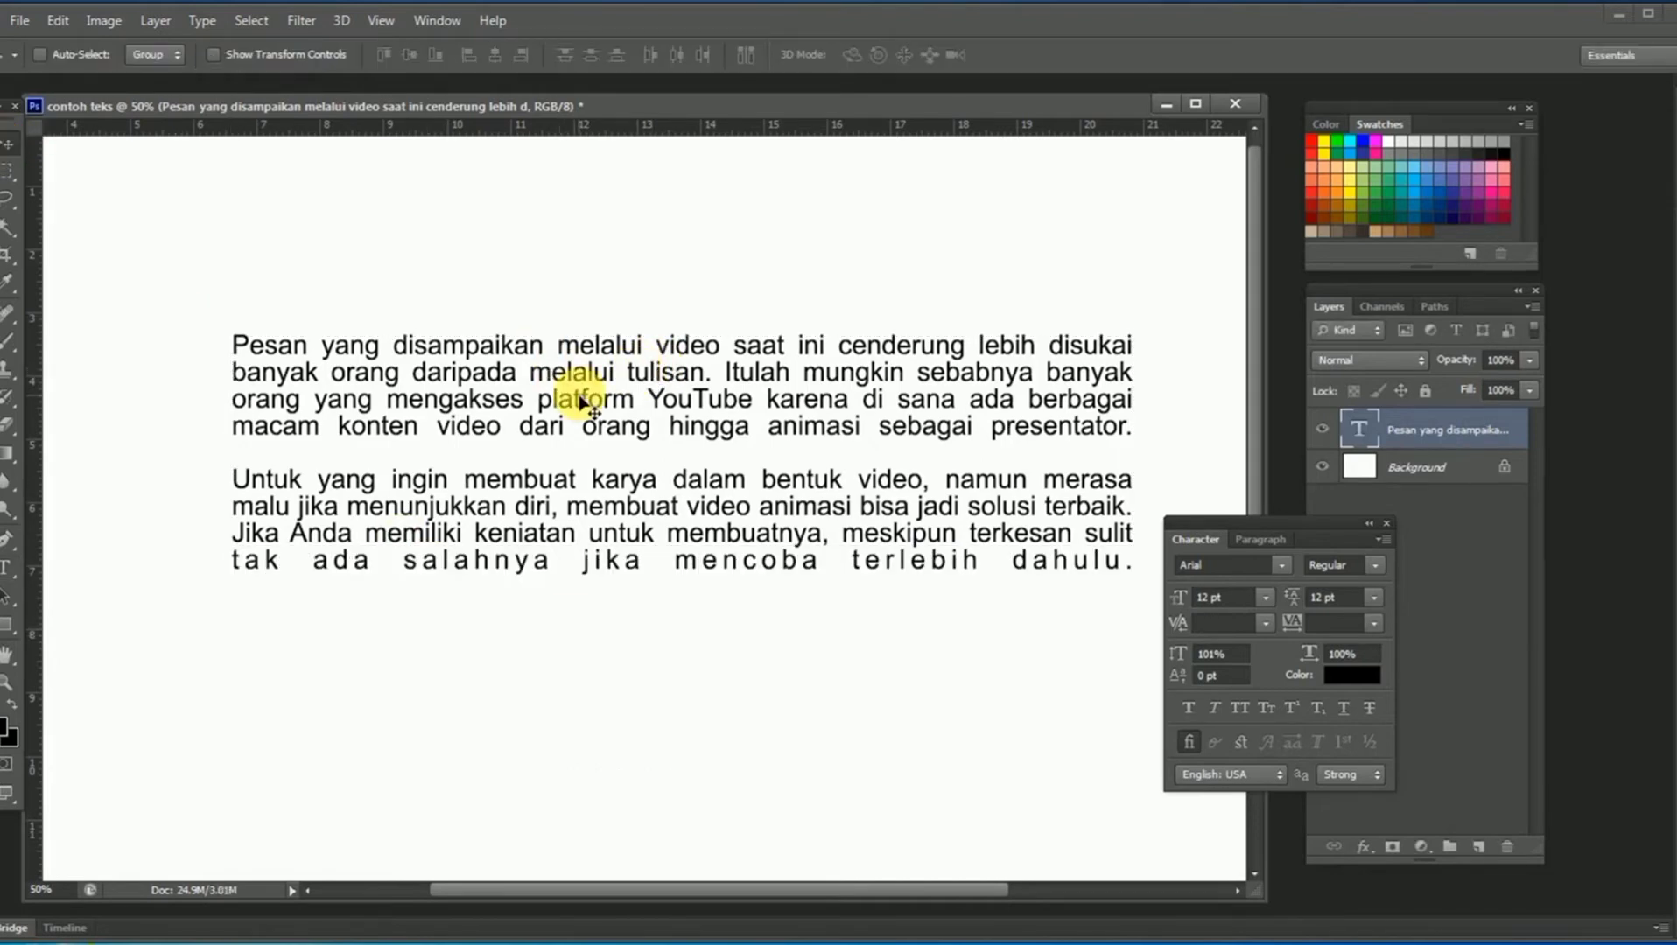
pyautogui.moveTo(580, 400); pyautogui.dragTo(561, 400)
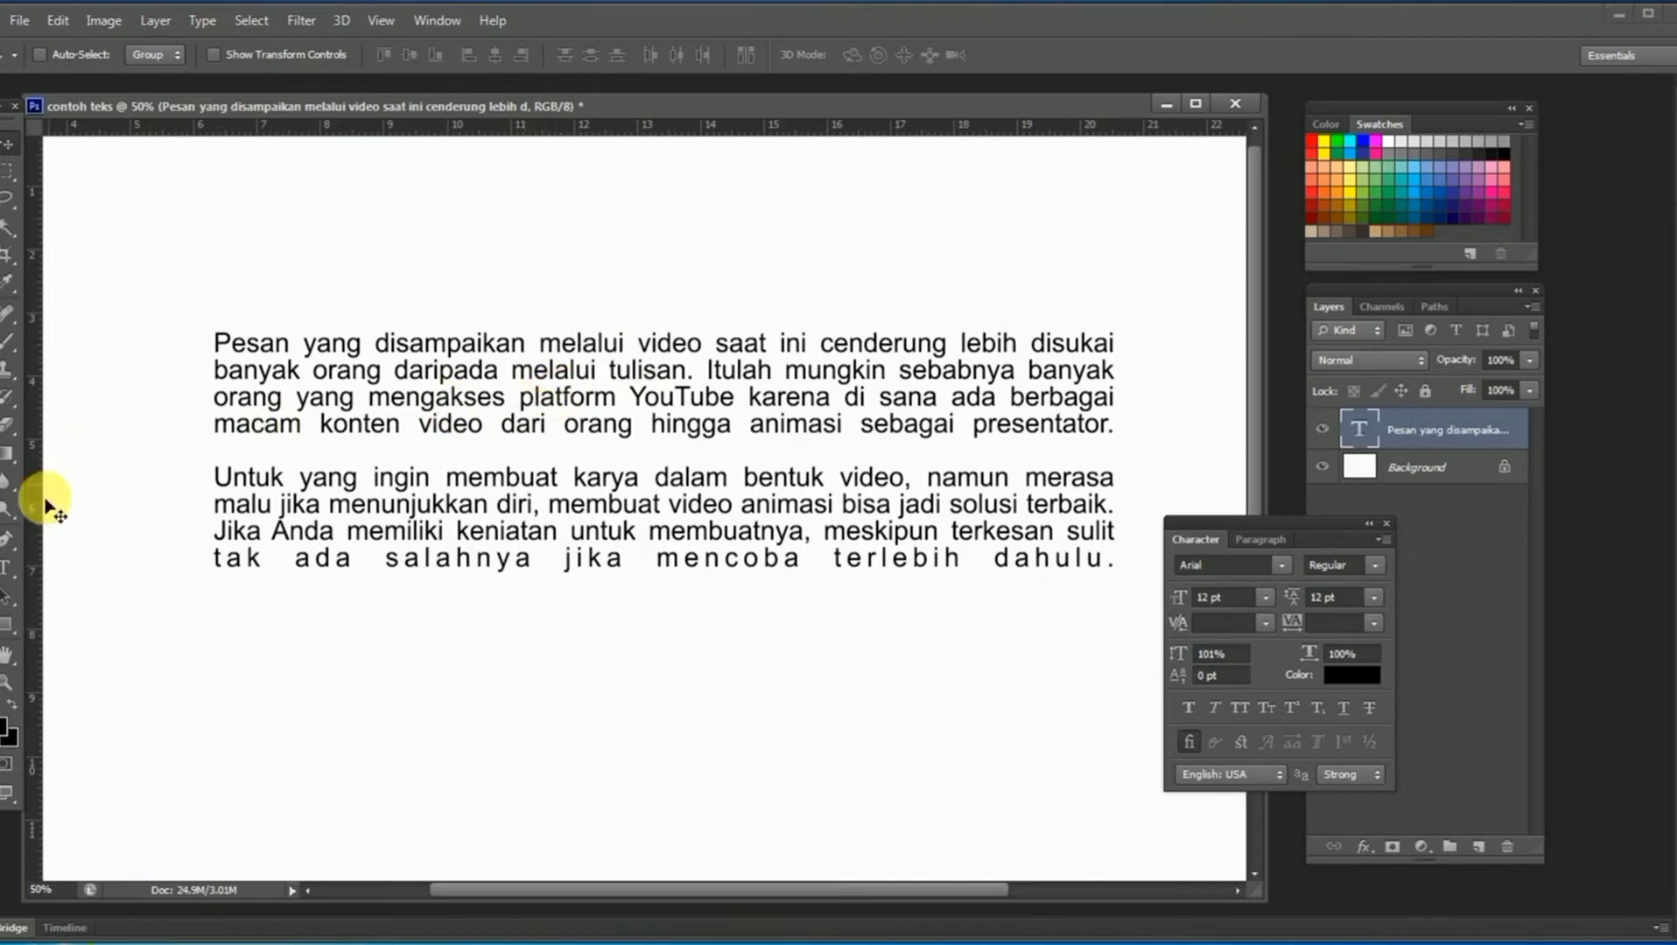
# Make 'mengakses platform YouTube karena' in the first paragraph italic with Faux Italic and commit.
pyautogui.click(7, 567)
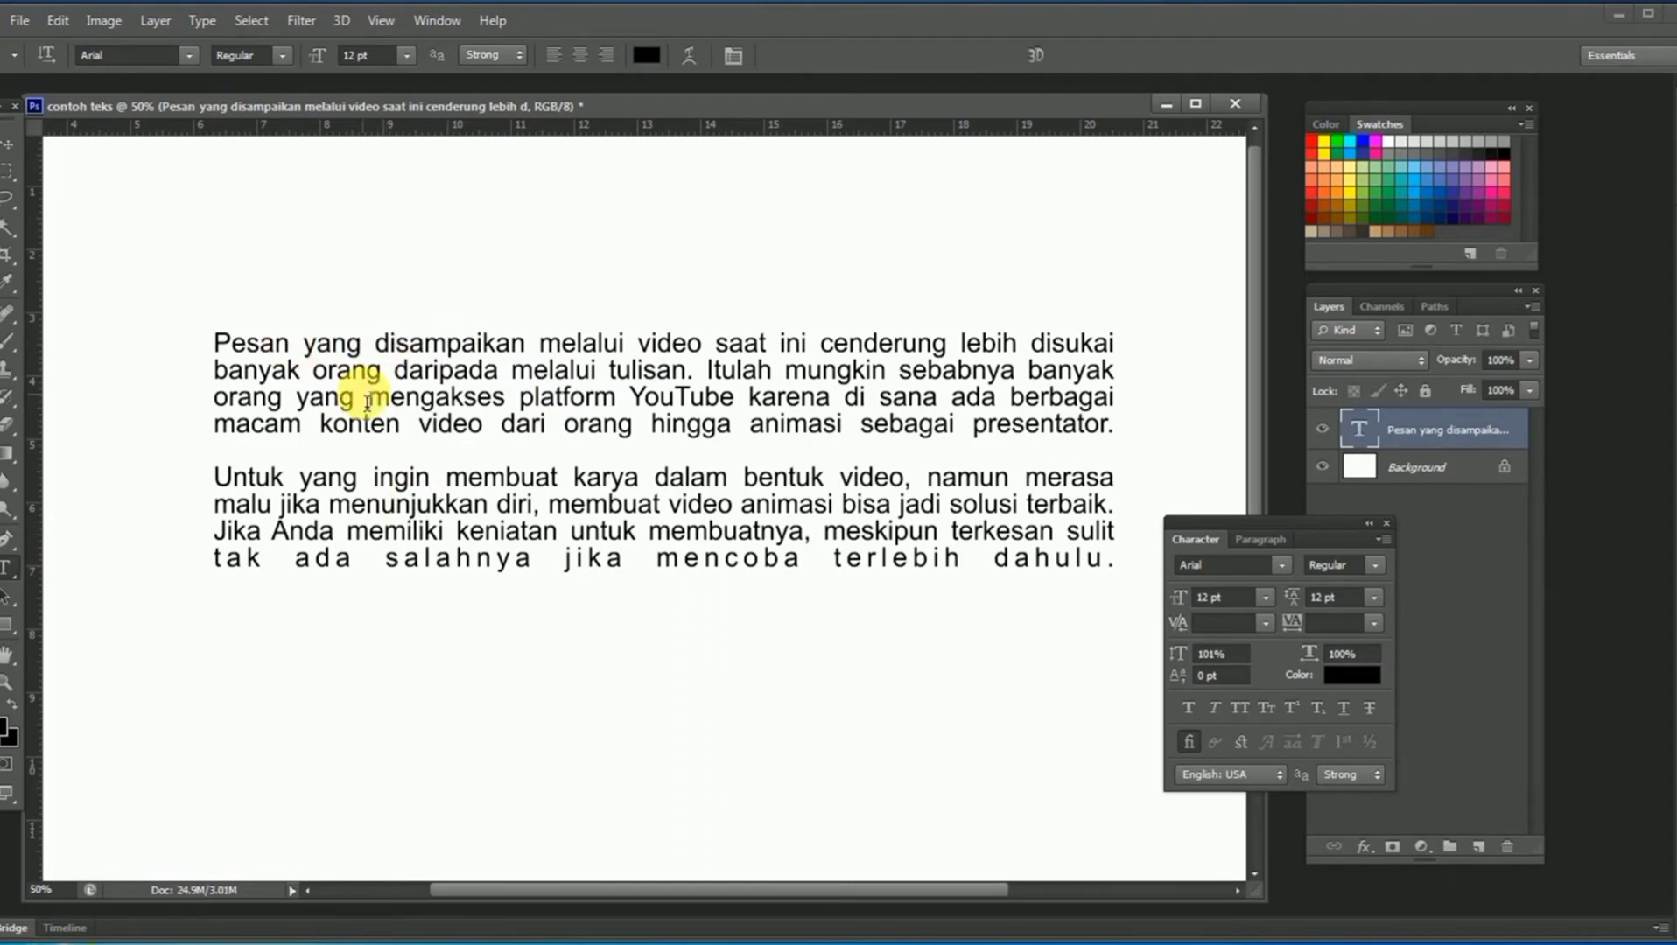
pyautogui.moveTo(369, 399); pyautogui.dragTo(829, 403)
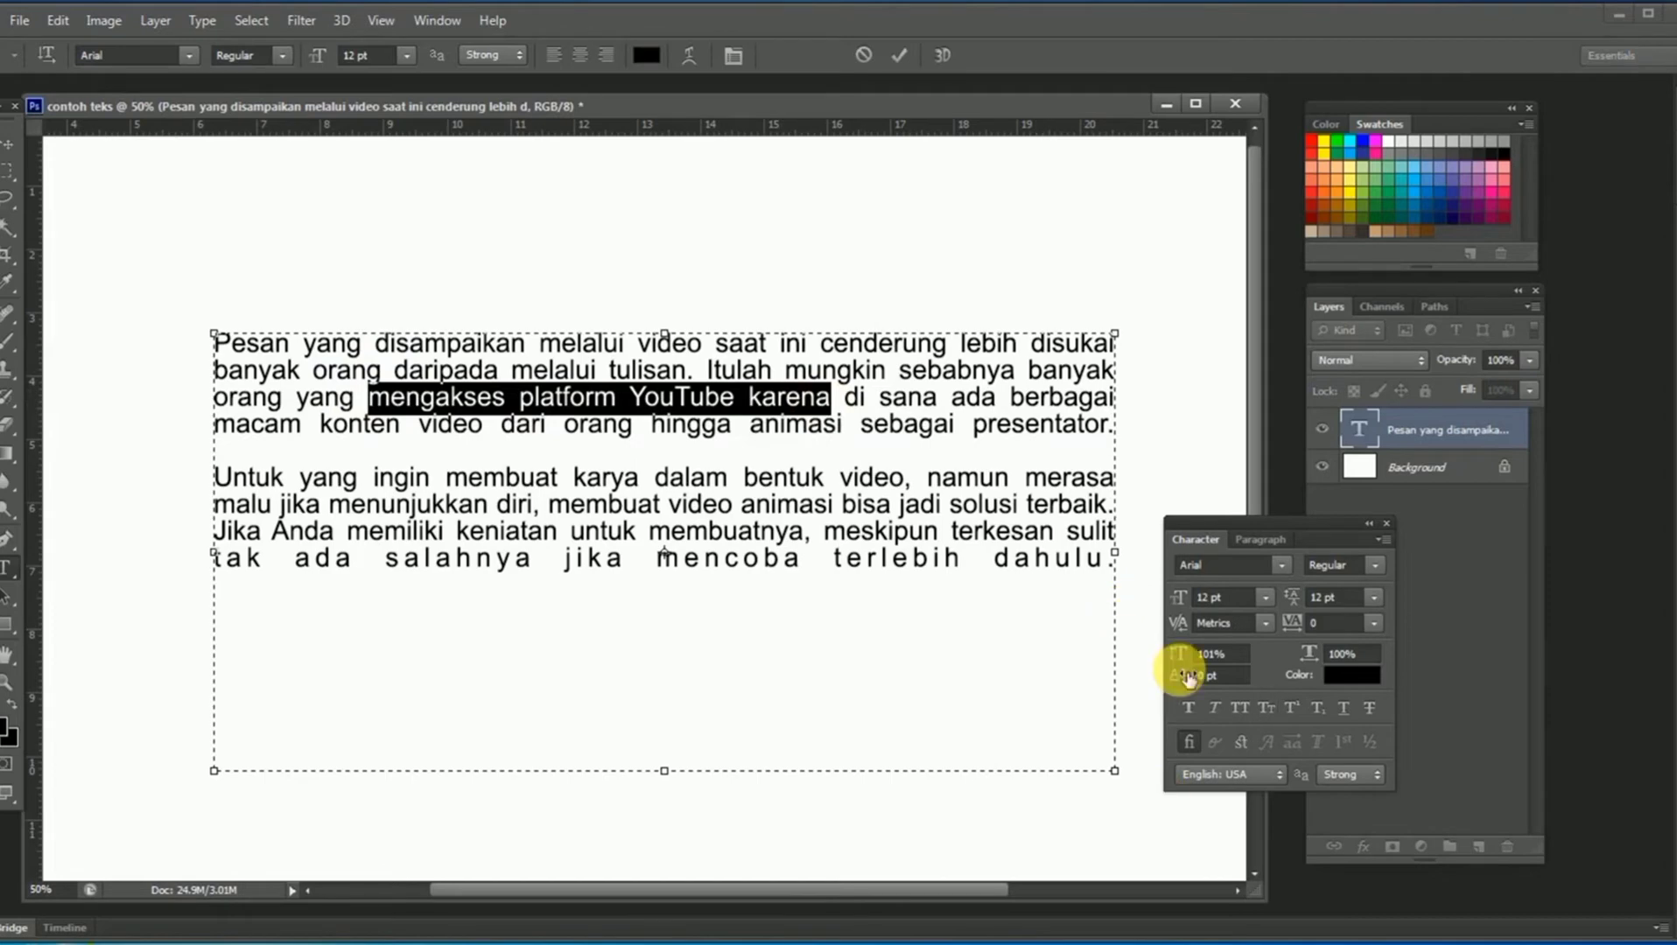
pyautogui.click(1383, 526)
pyautogui.click(733, 56)
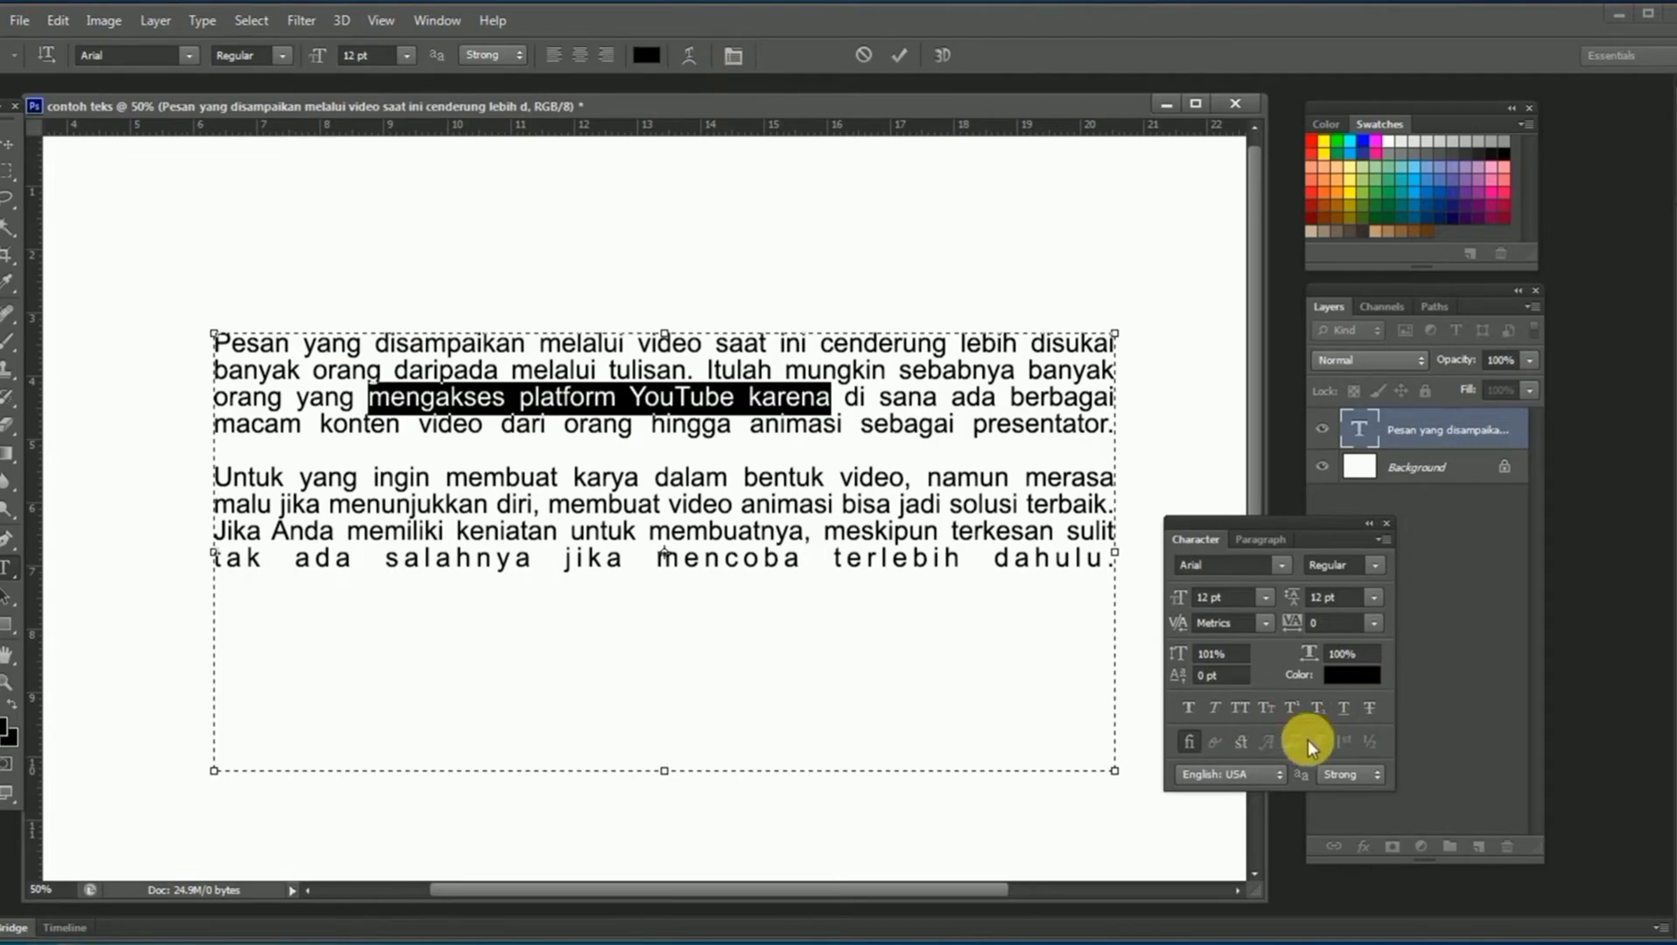
pyautogui.click(1215, 708)
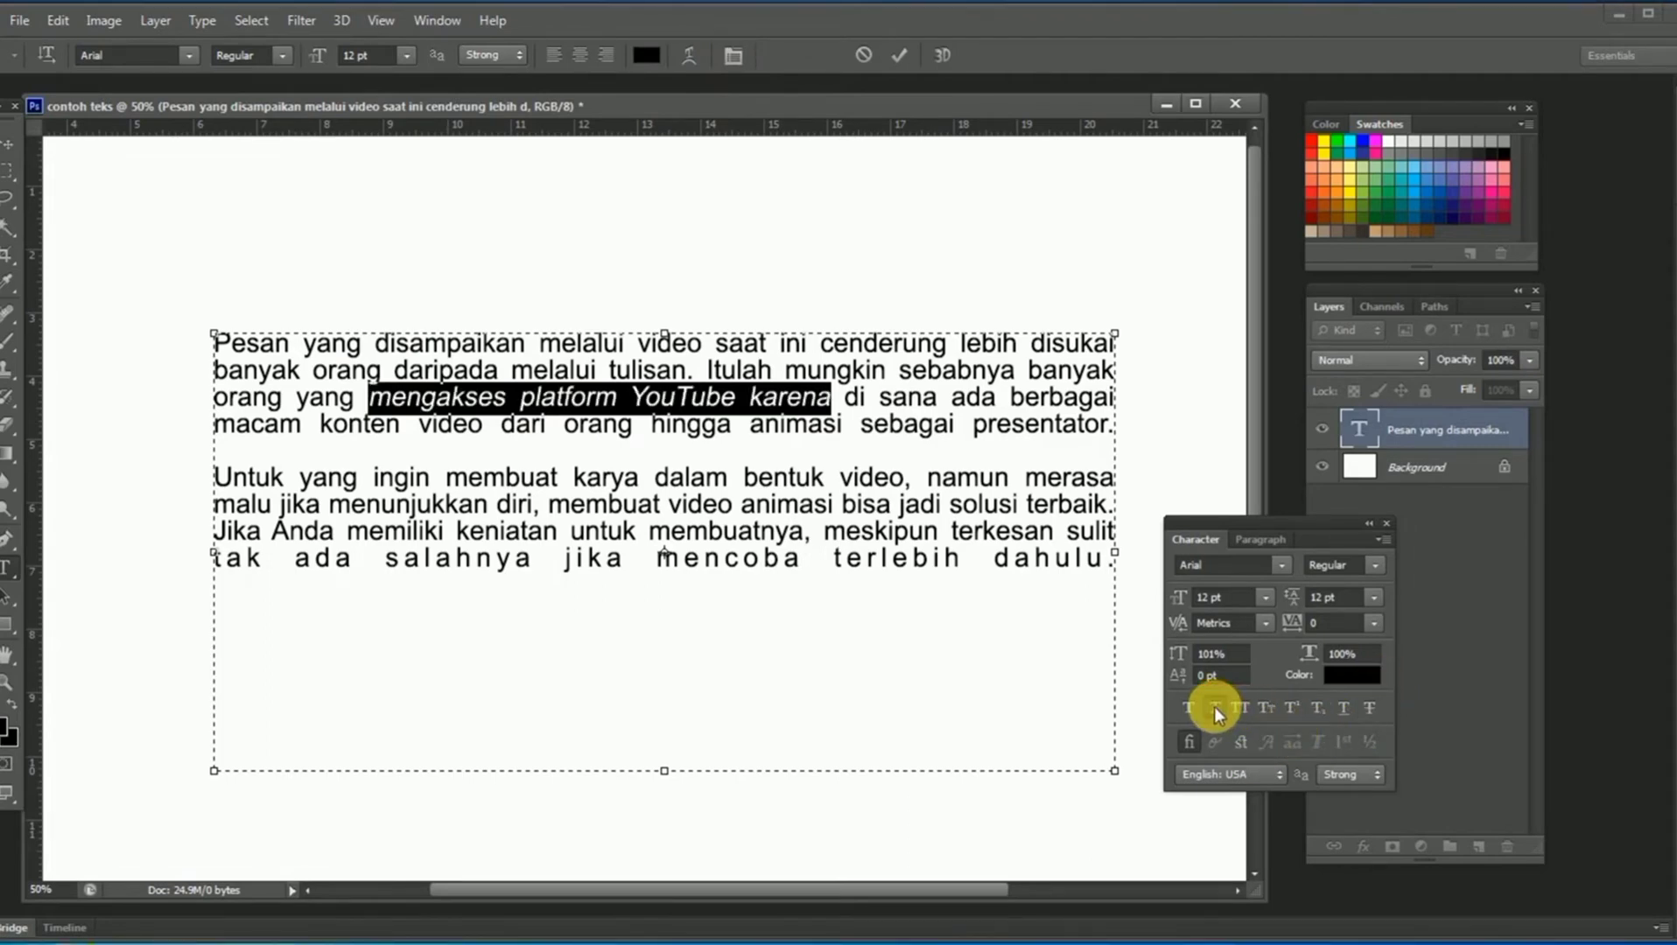
pyautogui.click(8, 142)
pyautogui.scroll(1, 665, 429)
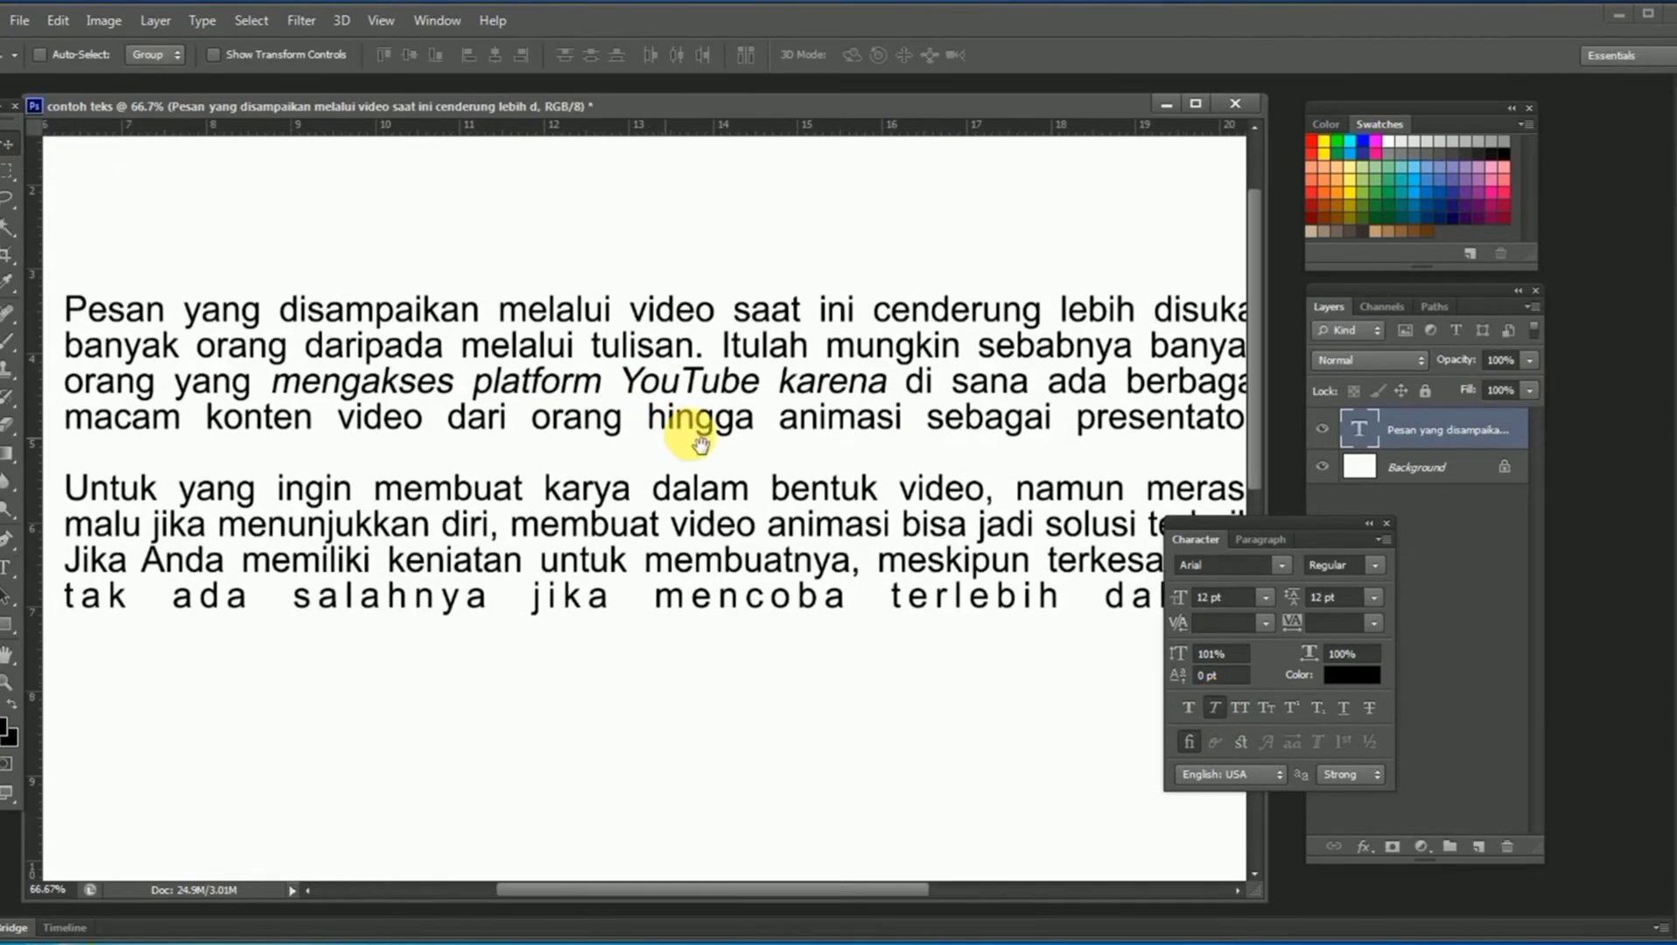
pyautogui.moveTo(519, 443); pyautogui.dragTo(543, 447)
# Recolour the words 'mengakses platform YouTube' to light blue 5549f8.
pyautogui.click(7, 568)
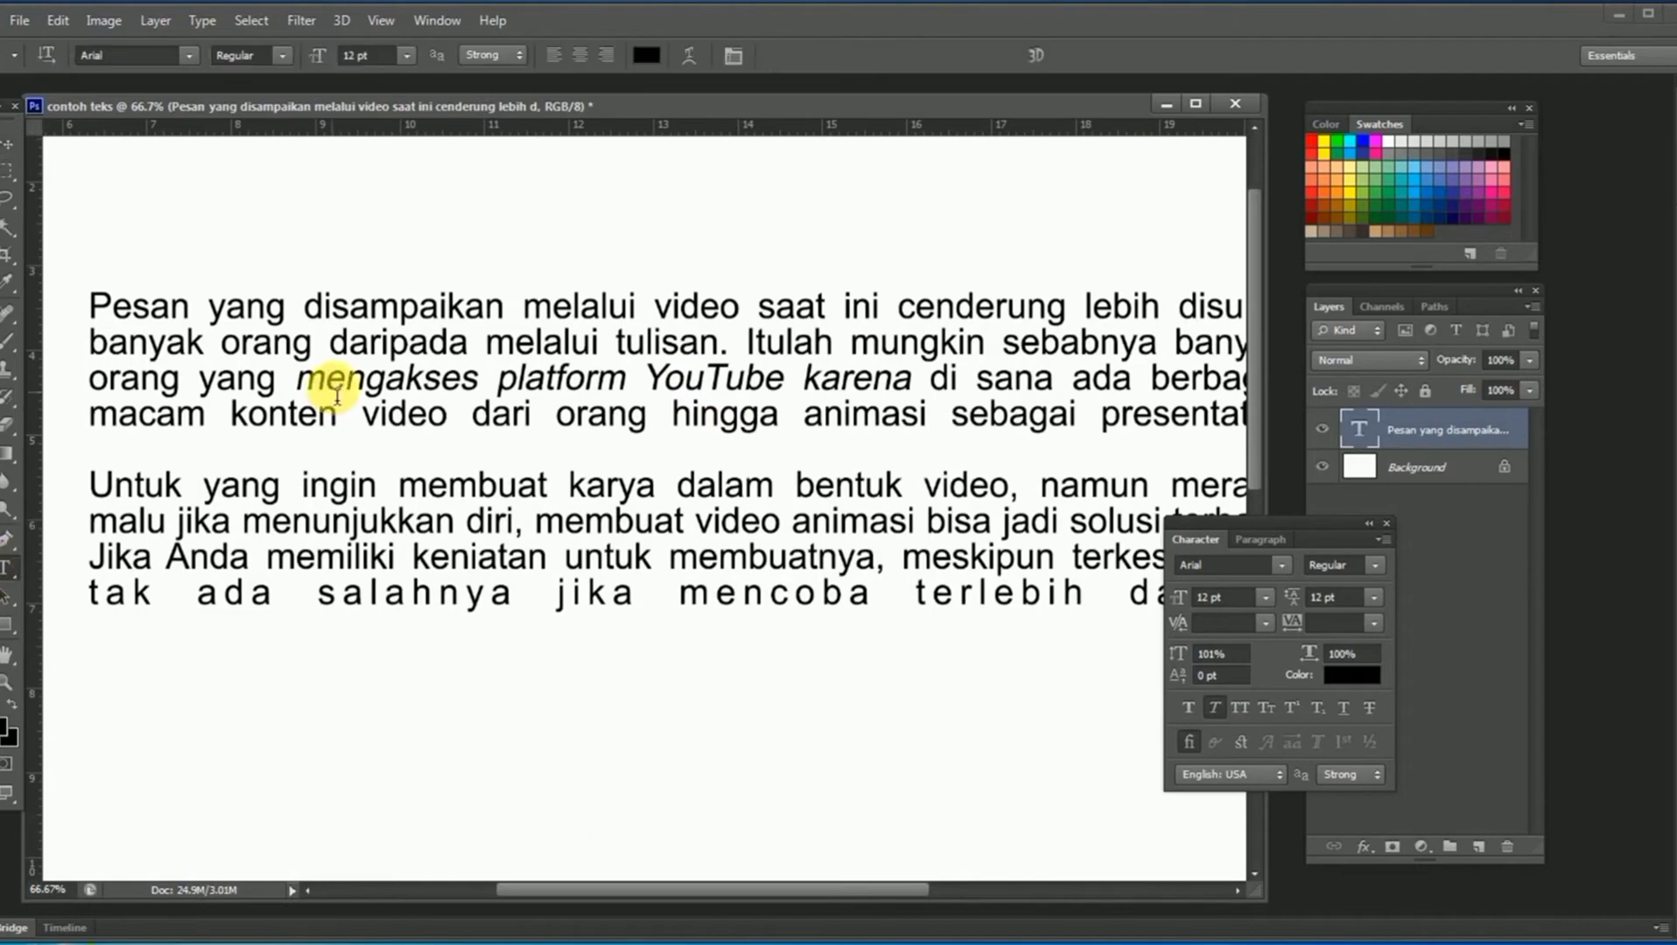
pyautogui.moveTo(298, 385); pyautogui.dragTo(782, 391)
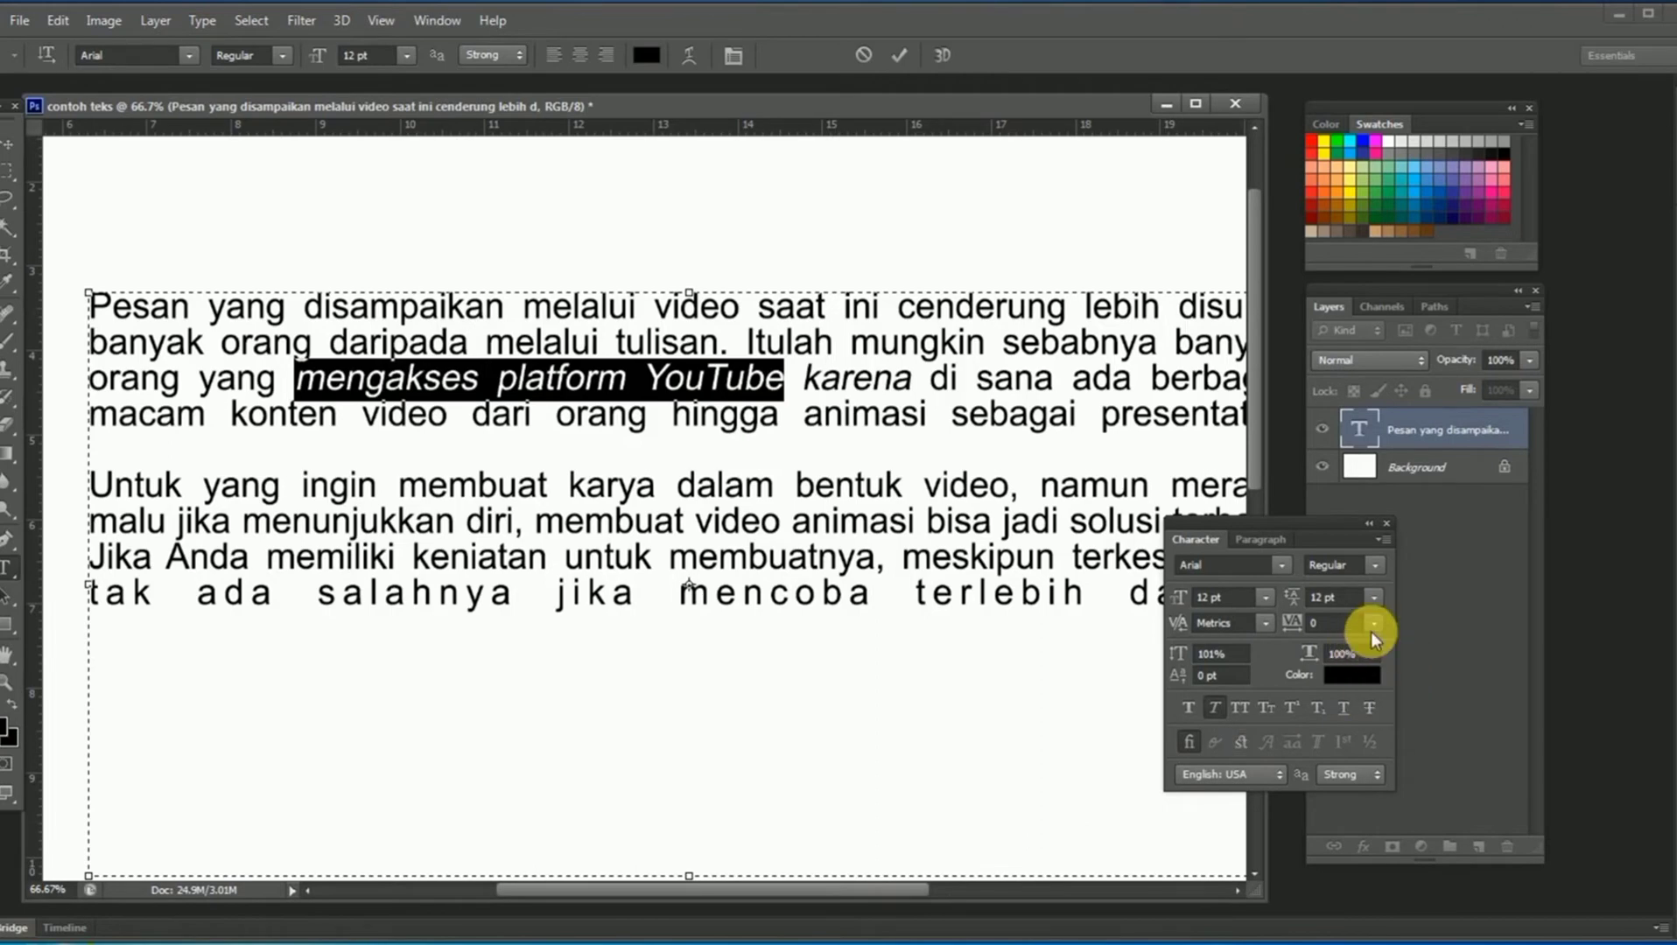
pyautogui.click(663, 66)
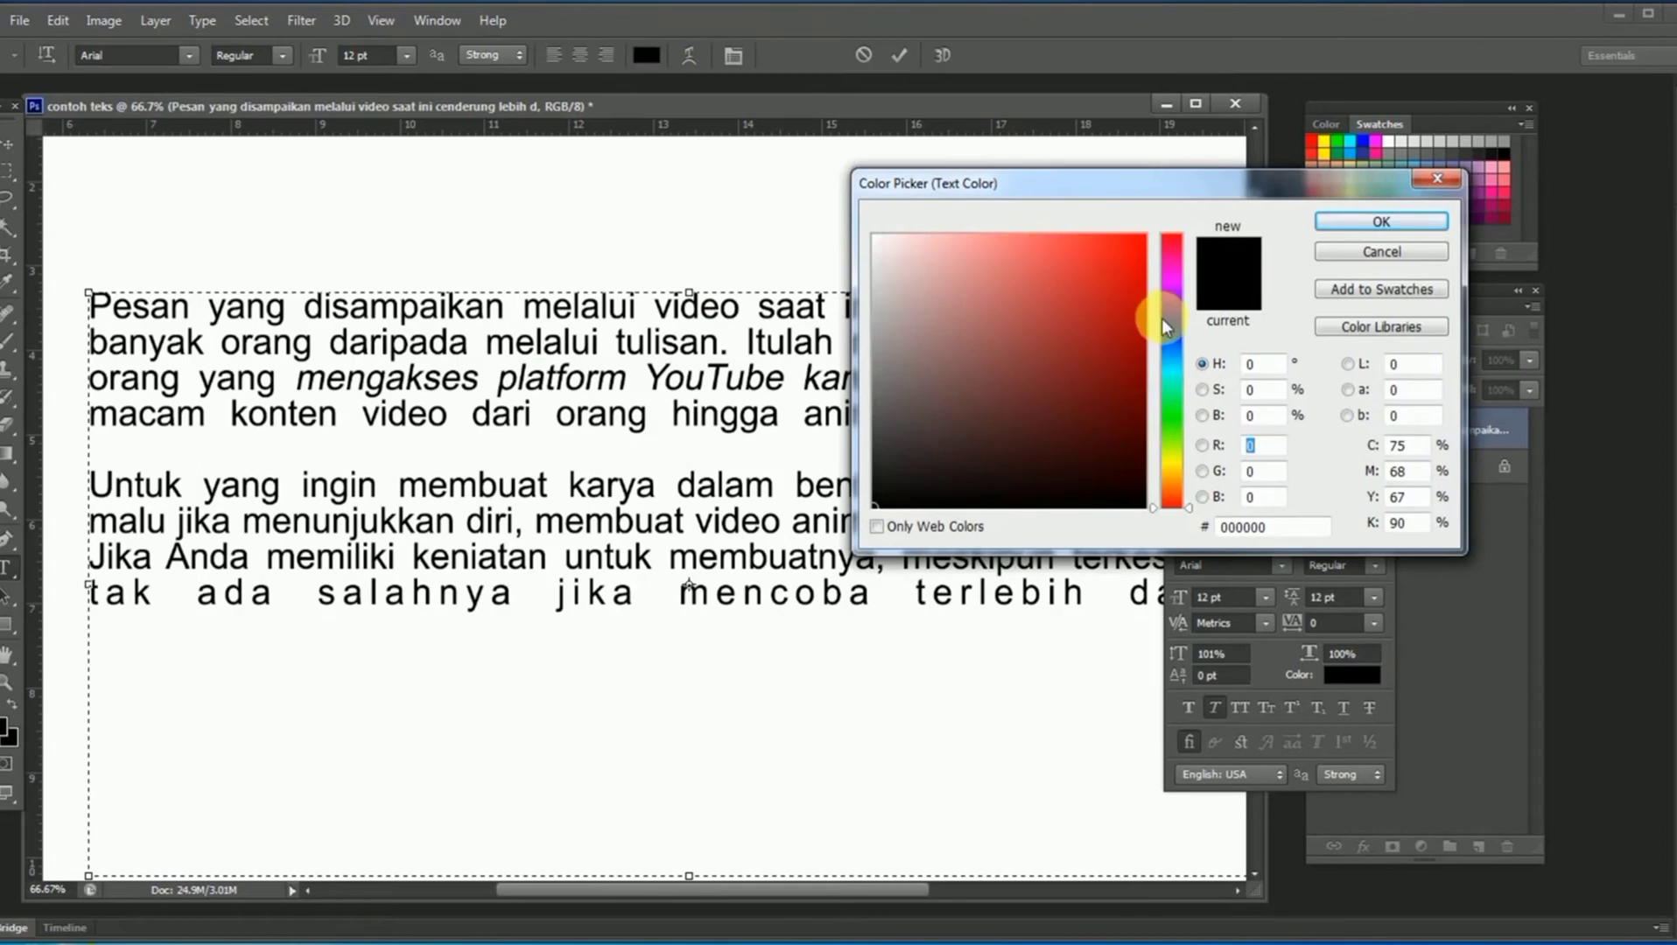
pyautogui.click(1167, 328)
pyautogui.moveTo(1110, 251); pyautogui.dragTo(1066, 242)
pyautogui.click(1391, 226)
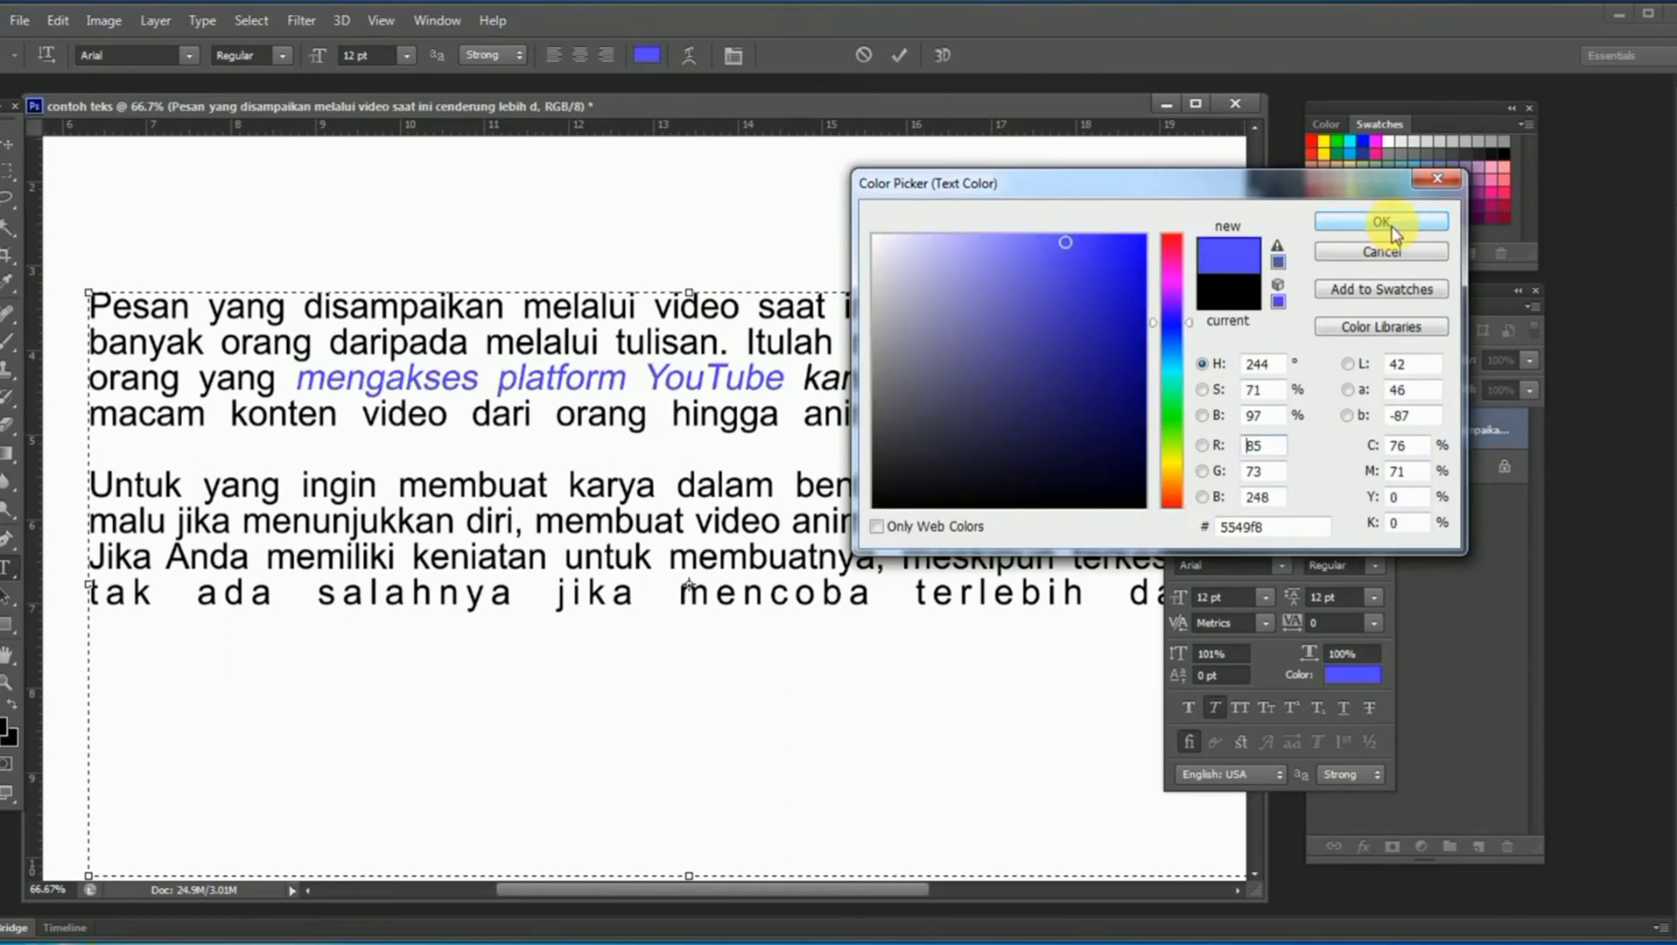
pyautogui.click(1221, 739)
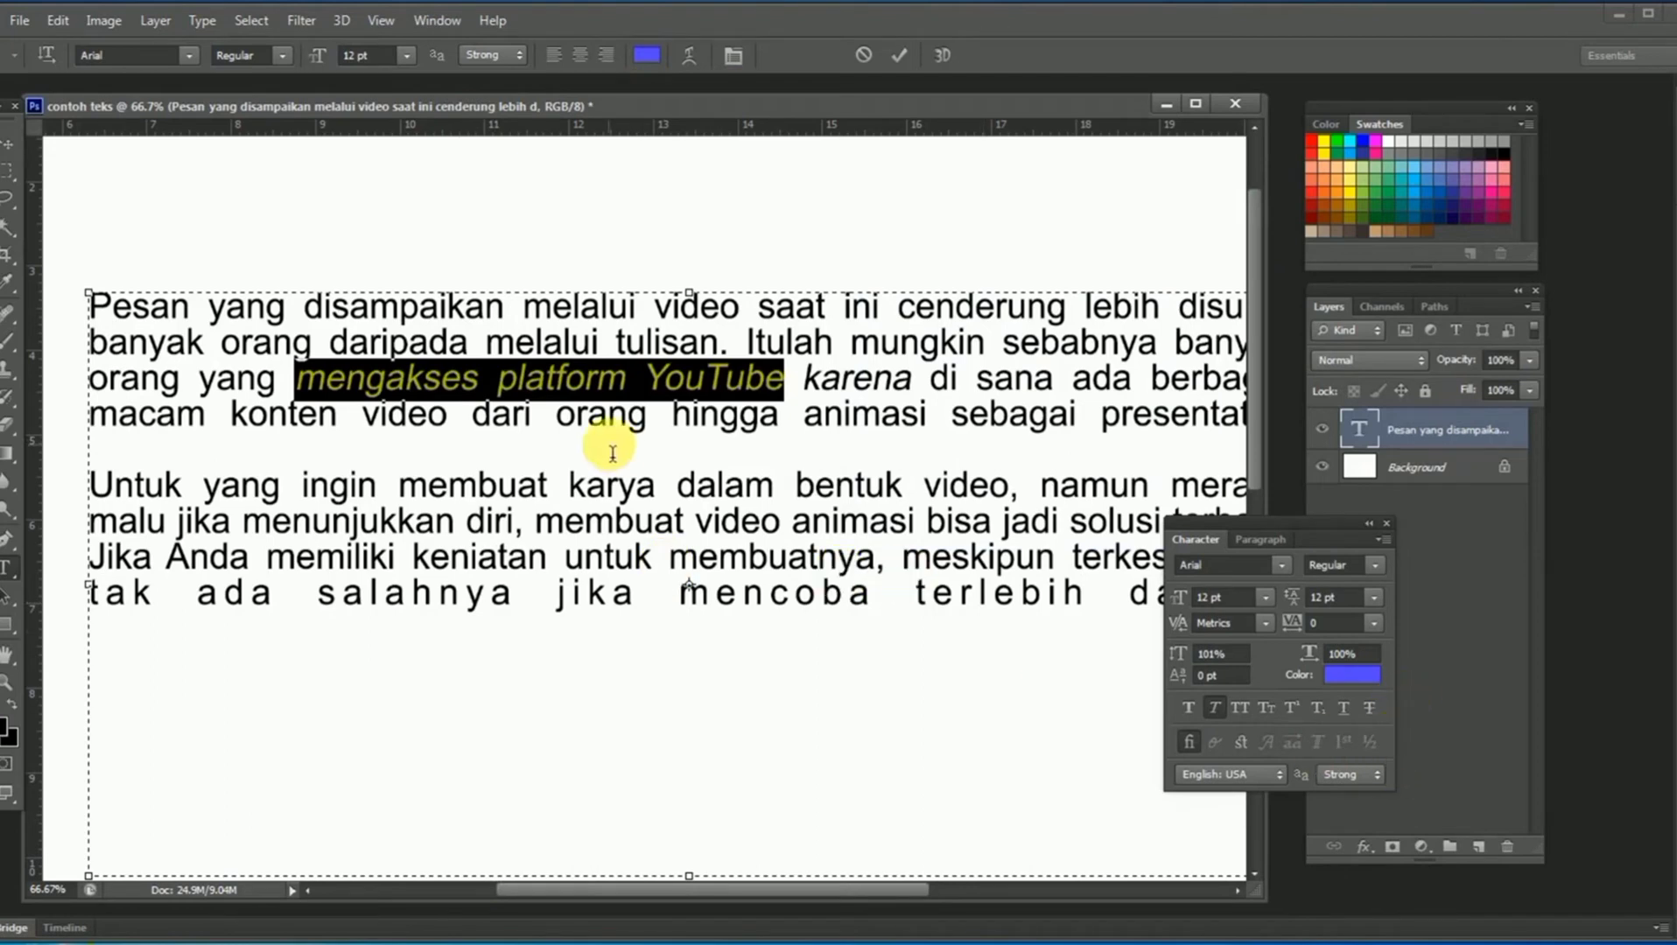
# Underline the blue phrase 'mengakses platform YouTube' and commit the text edit.
pyautogui.click(1342, 707)
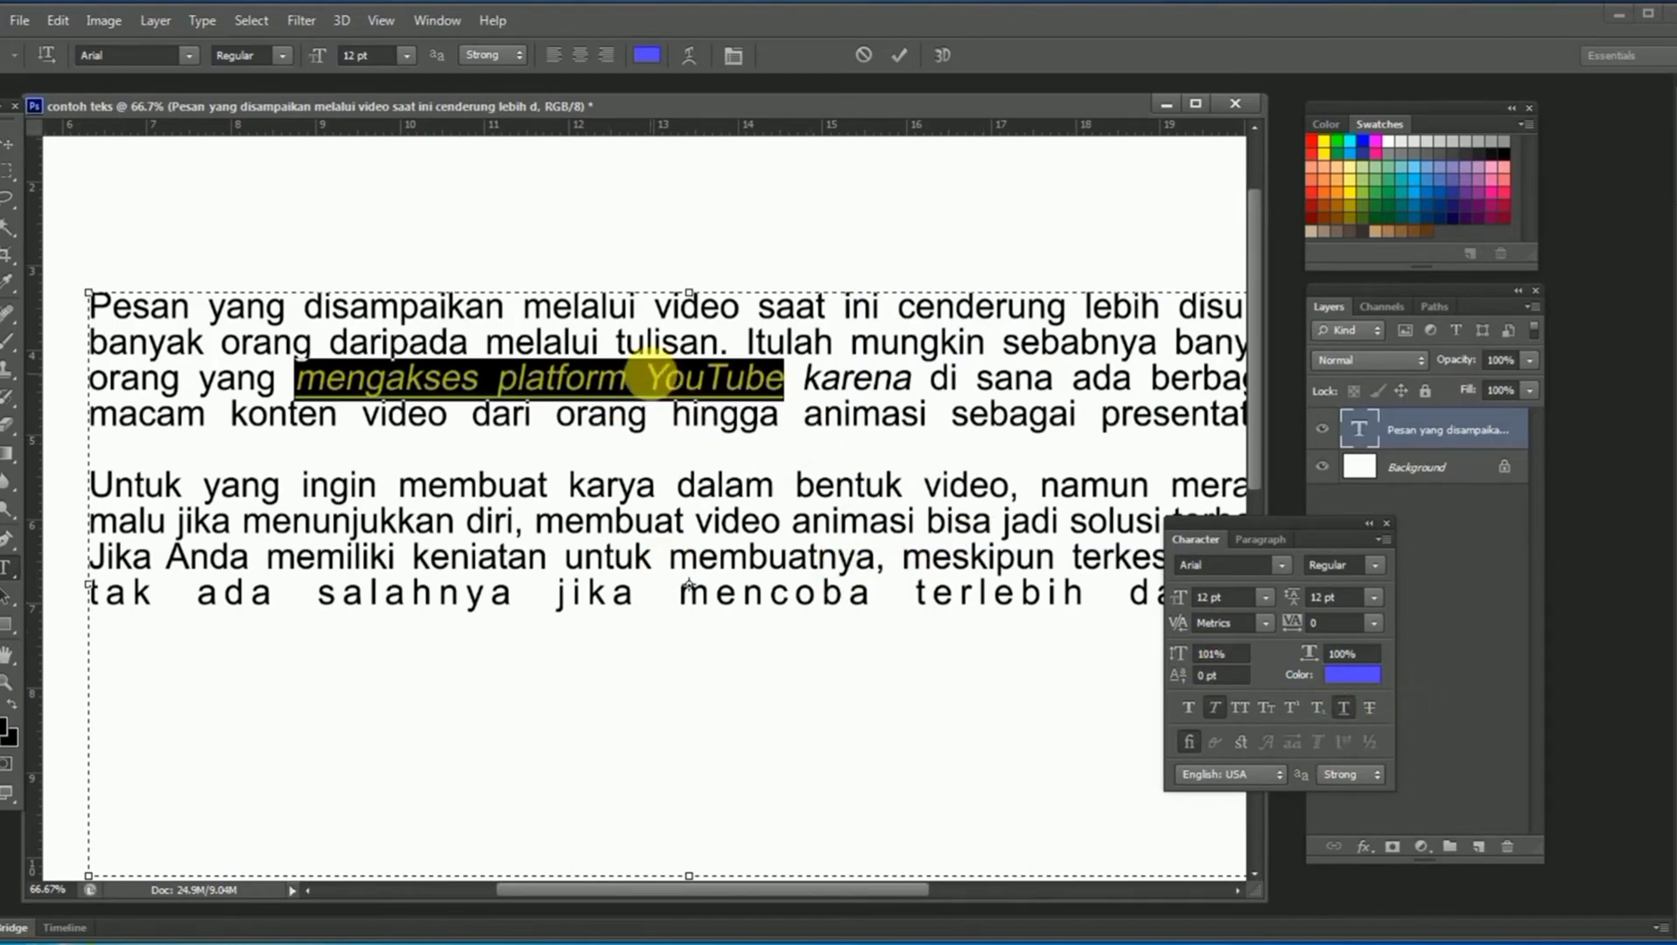
pyautogui.click(8, 142)
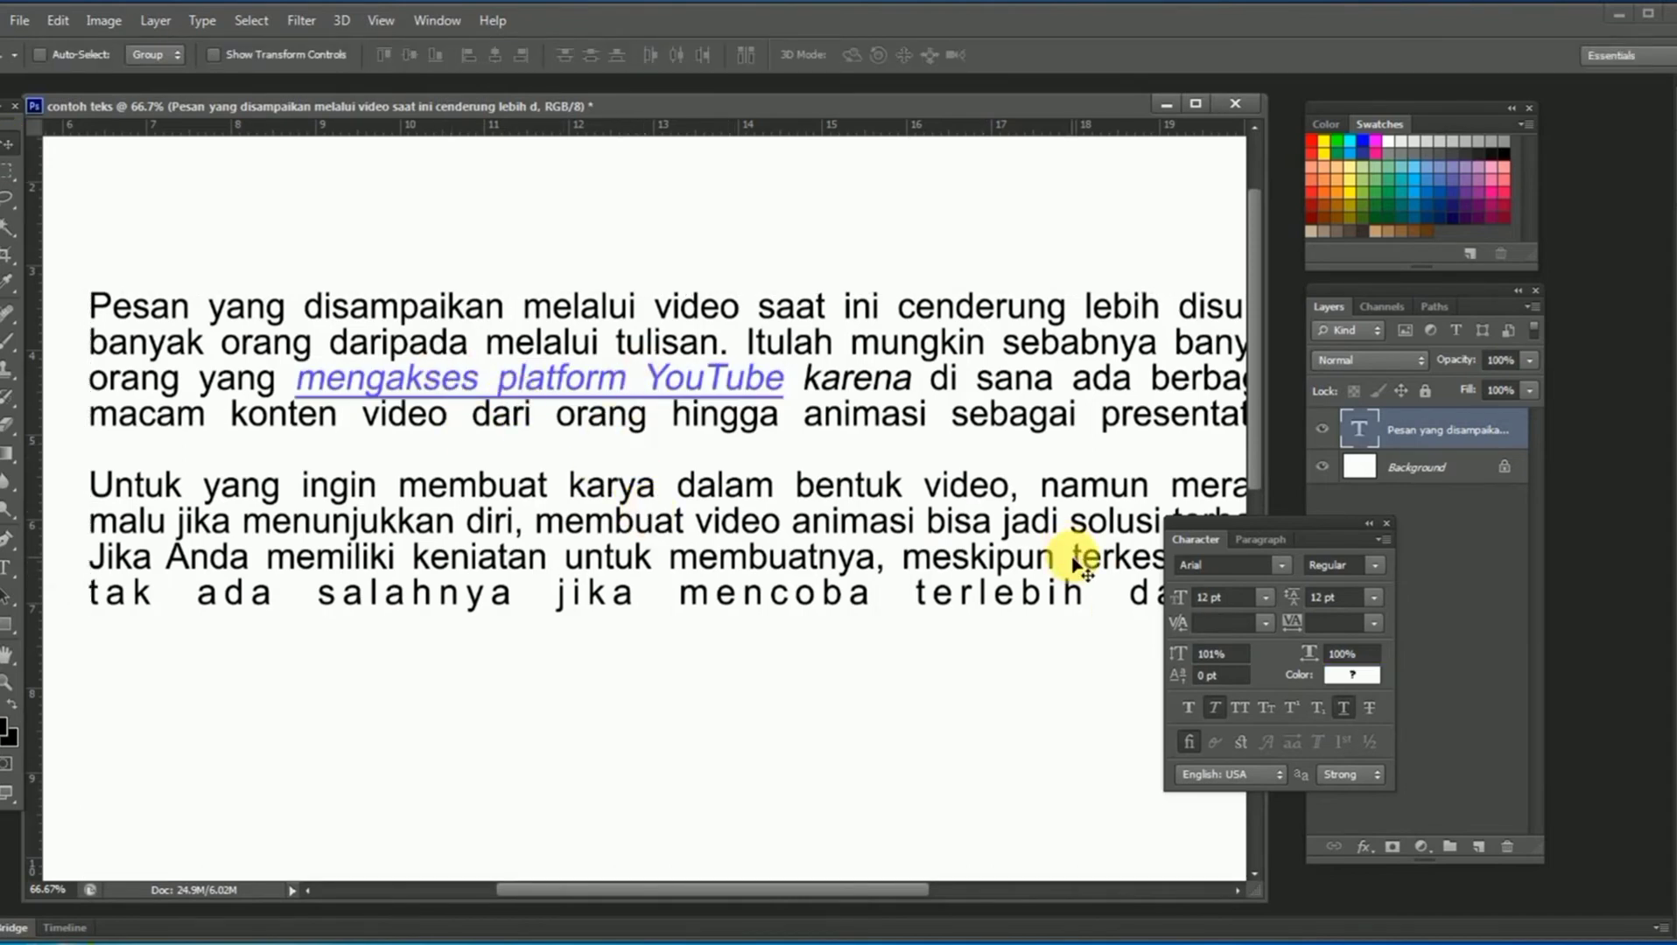
pyautogui.keyDown('alt'); pyautogui.click(760, 522); pyautogui.keyUp('alt')
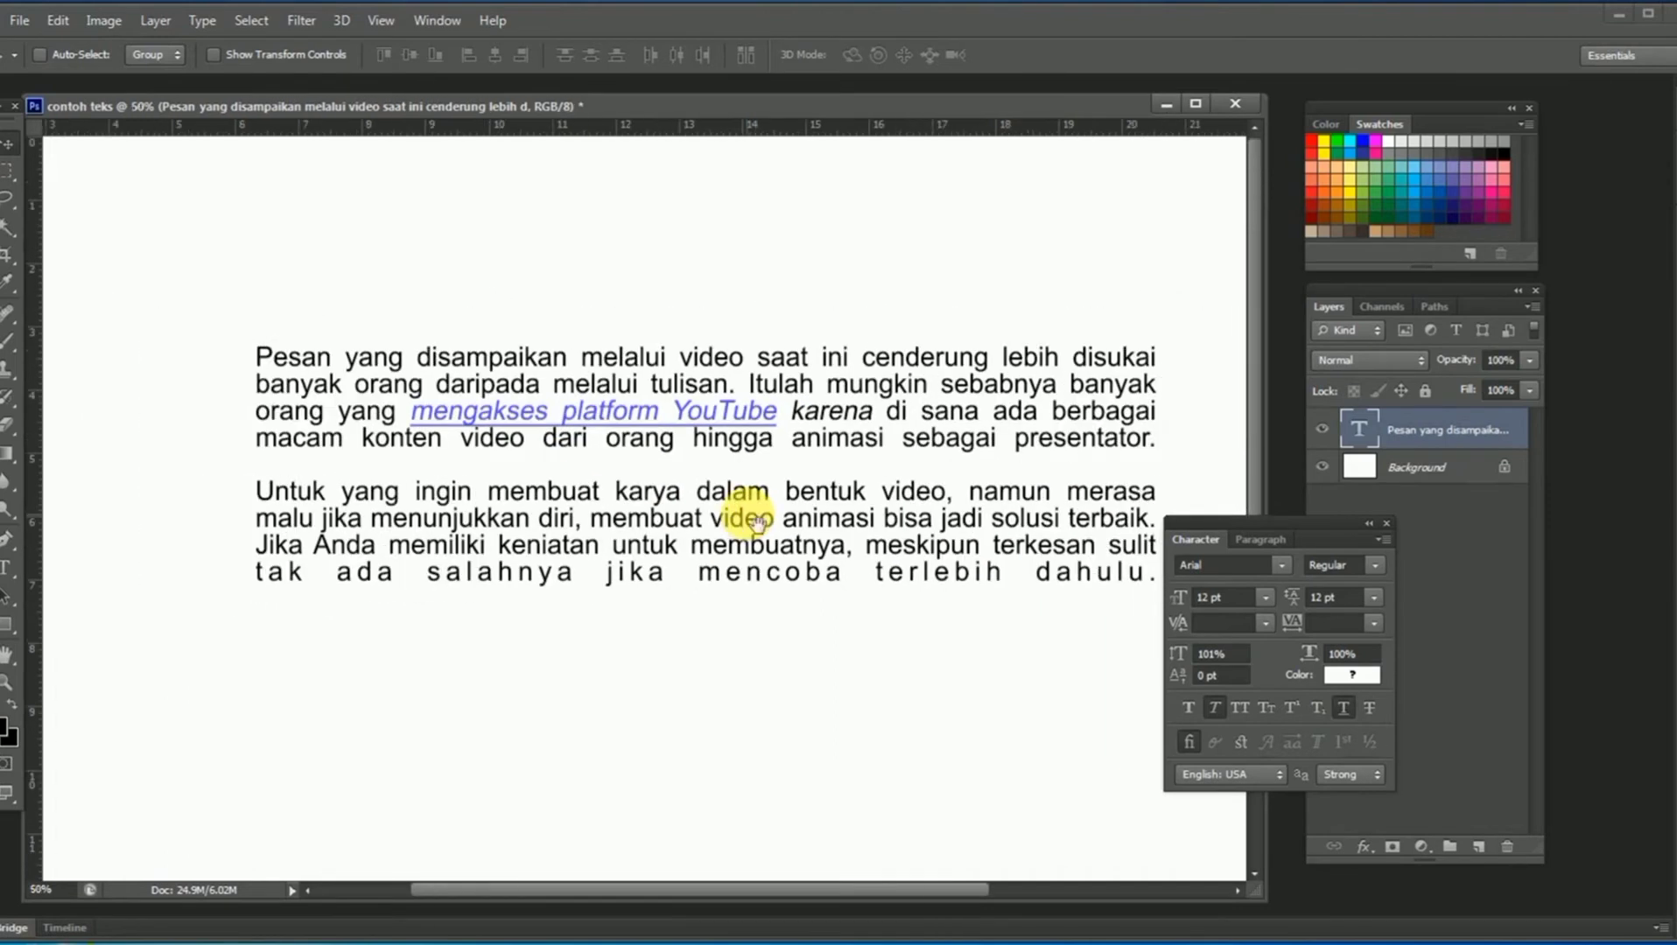
pyautogui.click(604, 489)
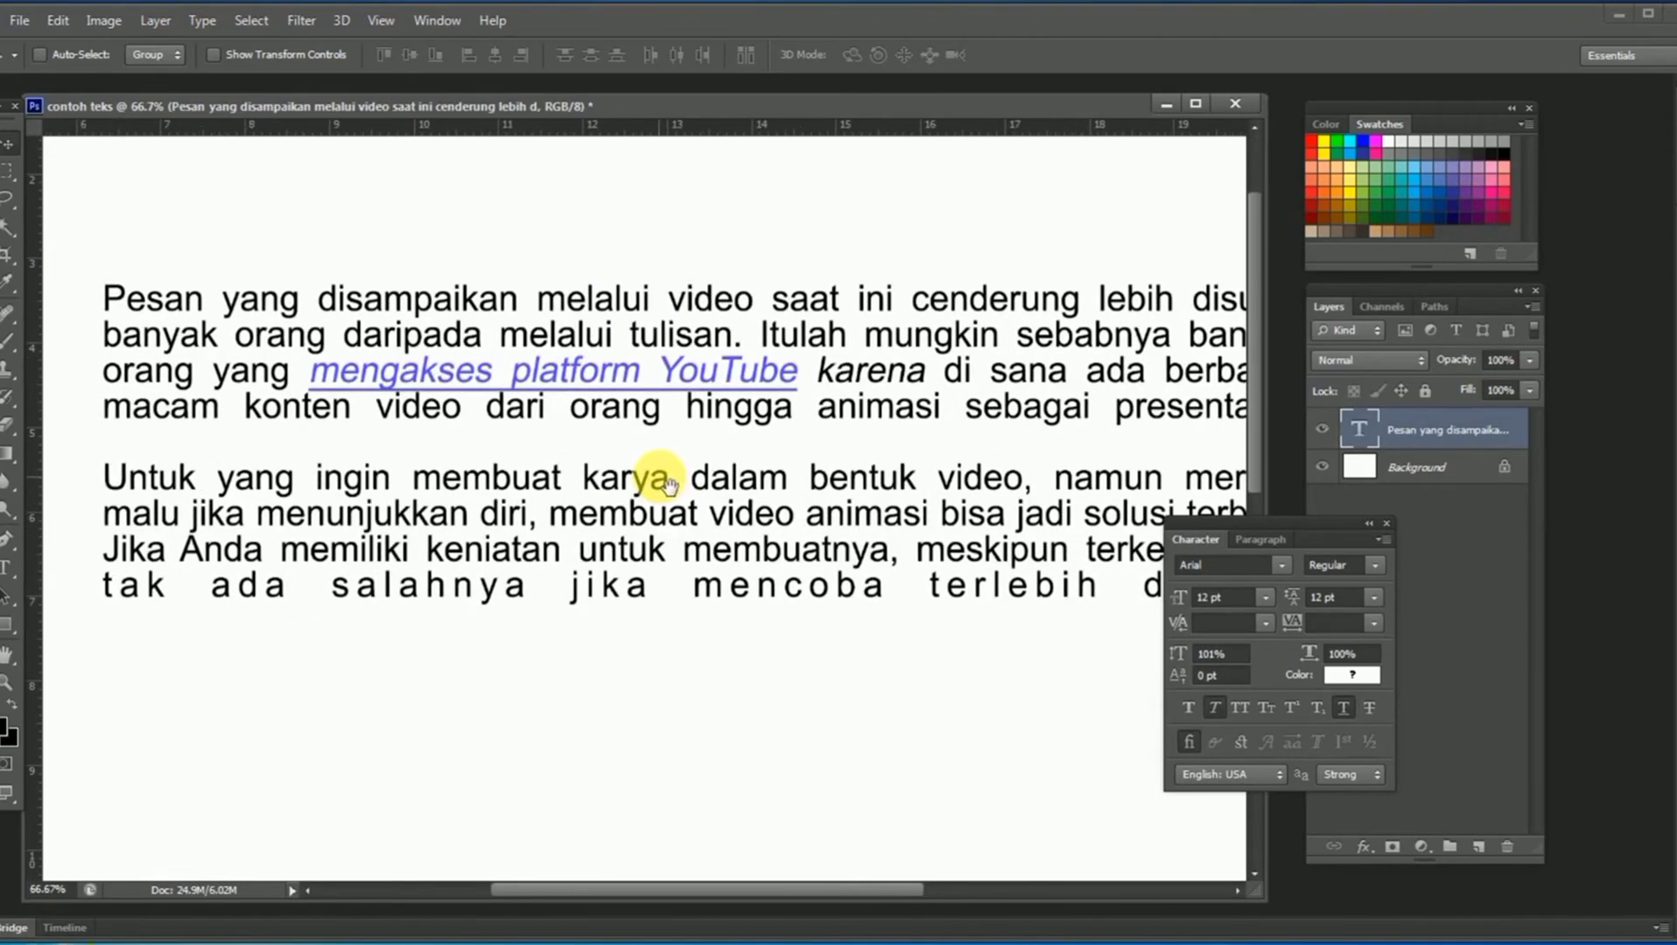
# Justify the paragraphs with last lines left-aligned and nudge the text block slightly lower.
pyautogui.click(1262, 540)
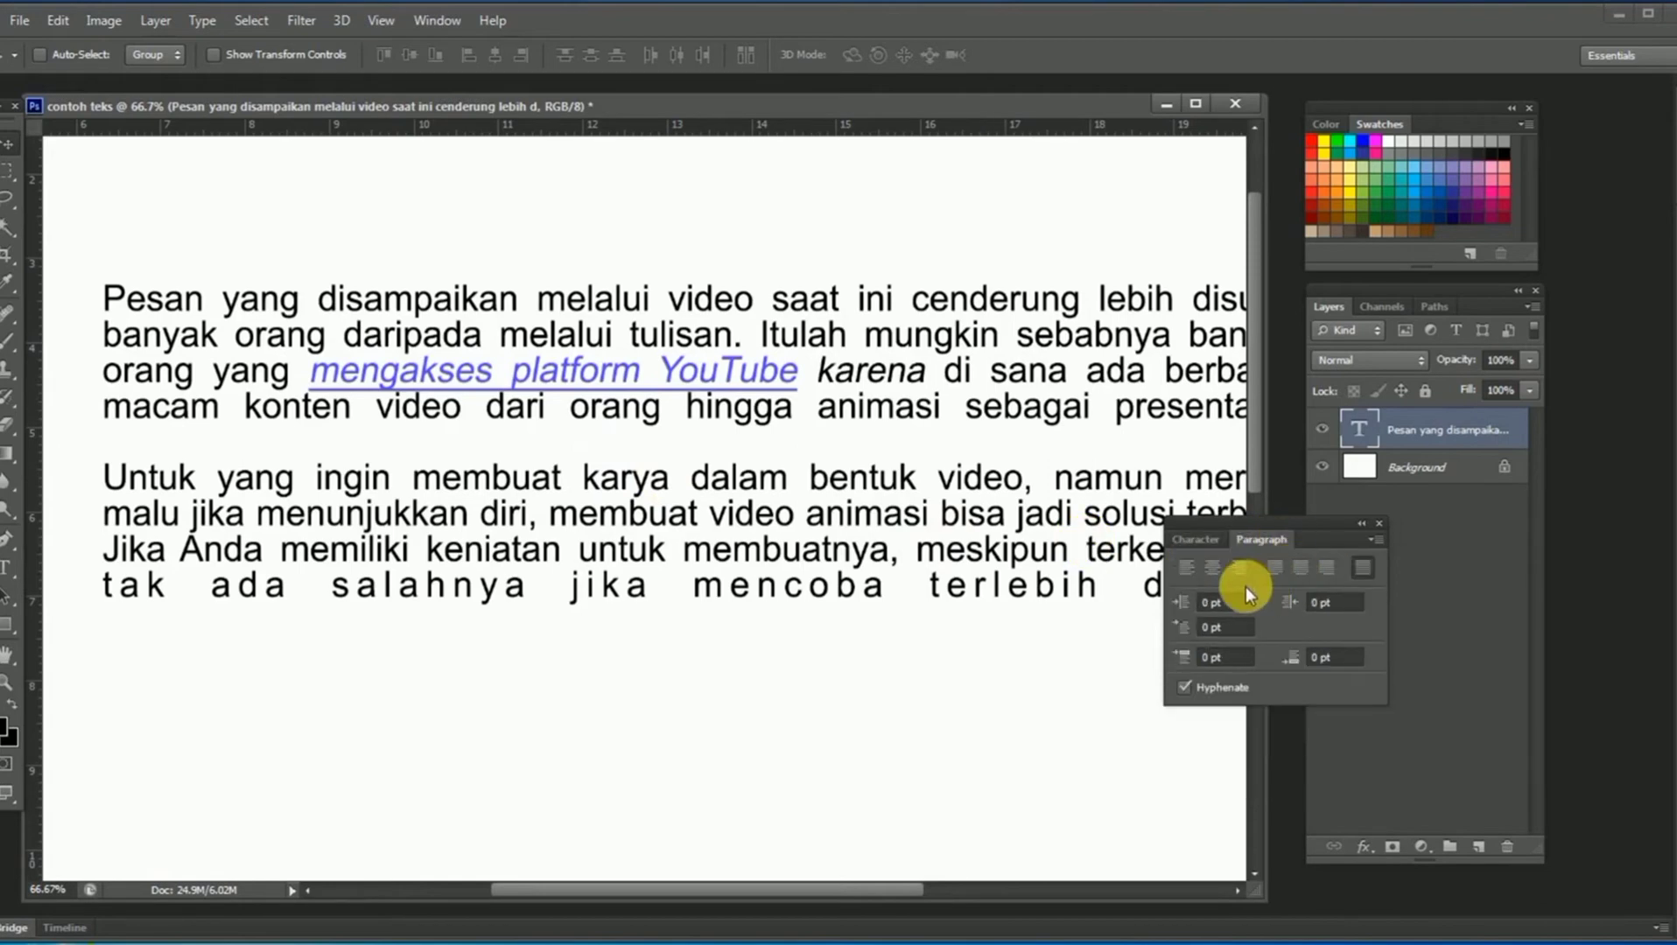
pyautogui.click(1272, 569)
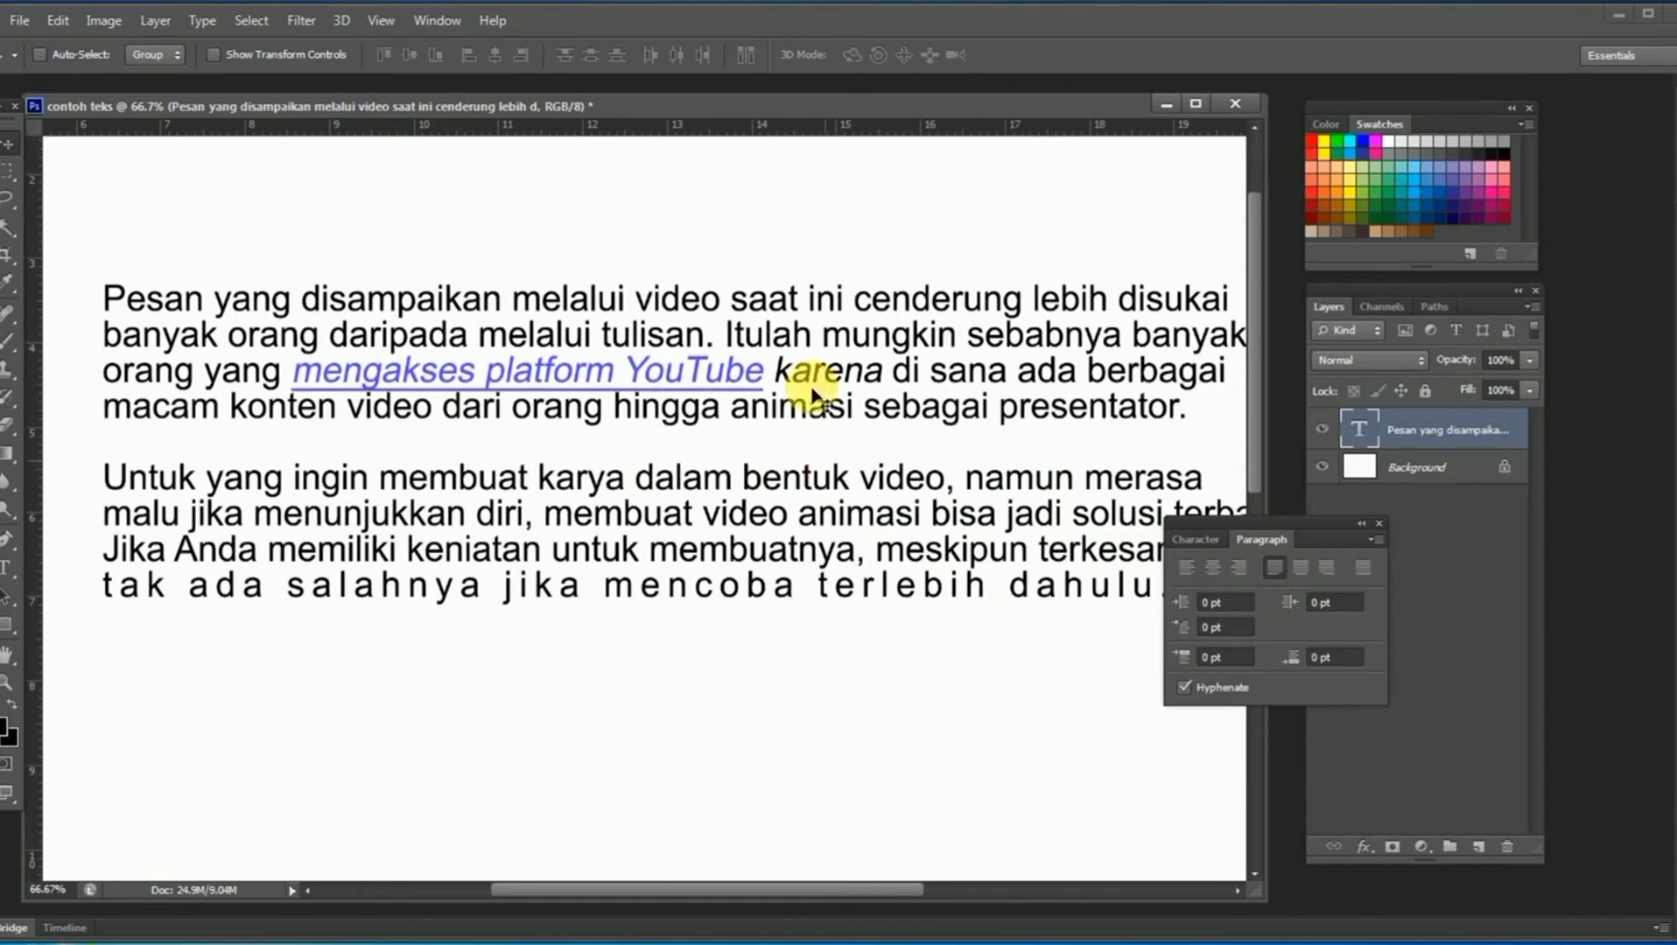
pyautogui.scroll(-1, 723, 501)
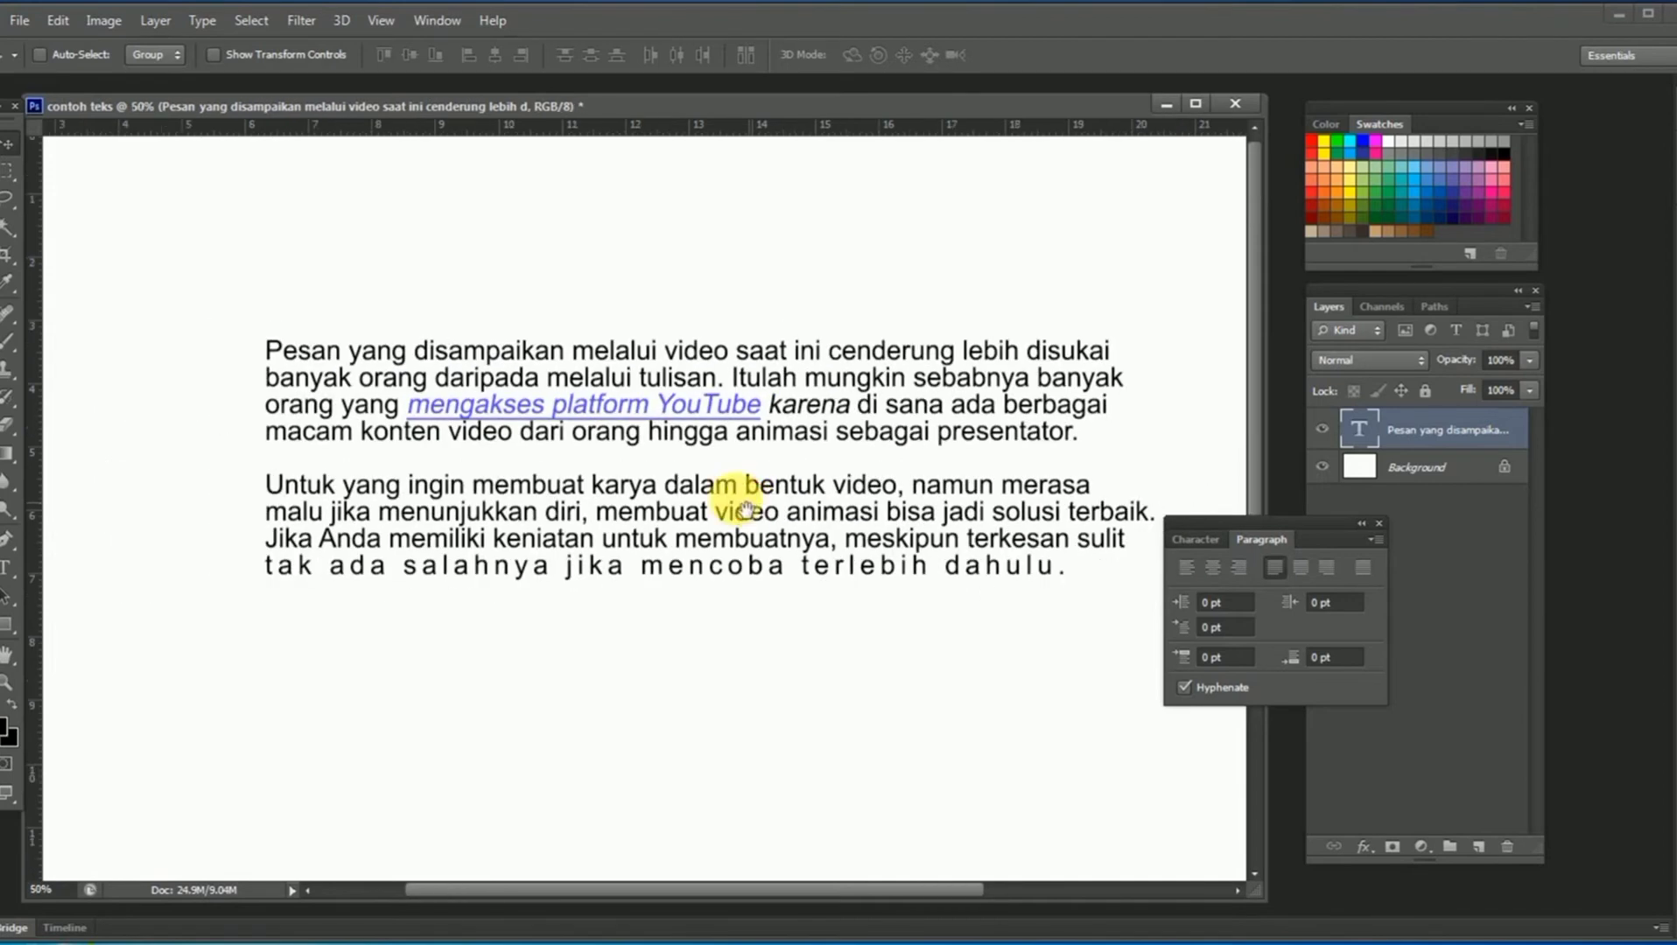
pyautogui.scroll(-1, 724, 501)
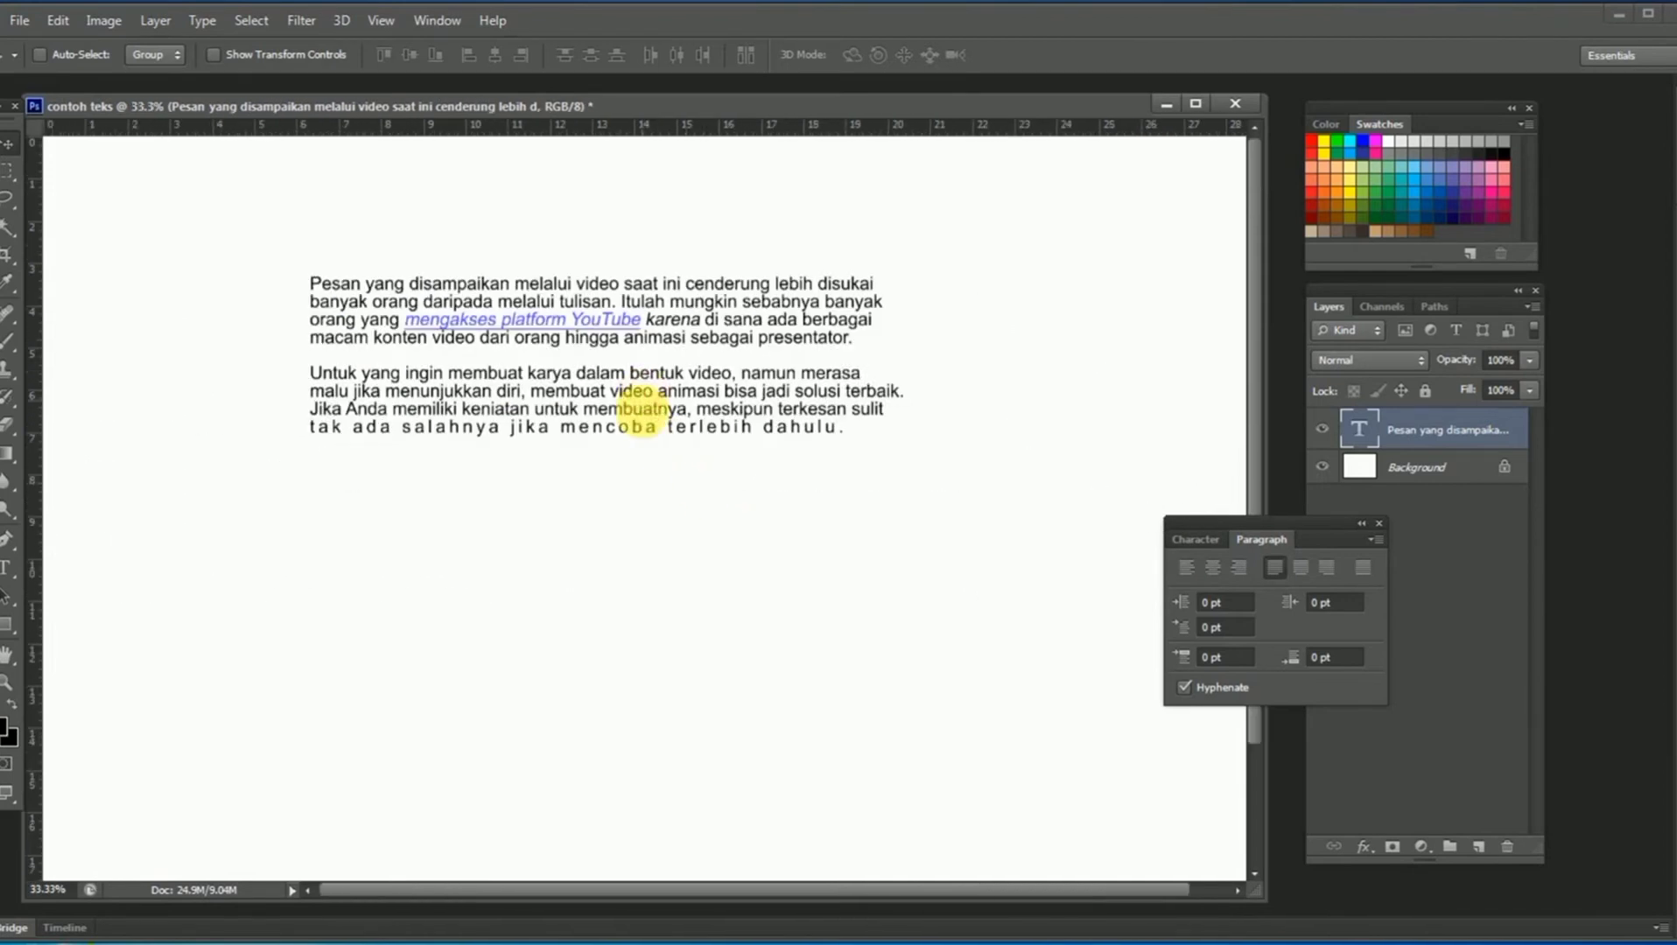
pyautogui.moveTo(642, 404); pyautogui.dragTo(644, 440)
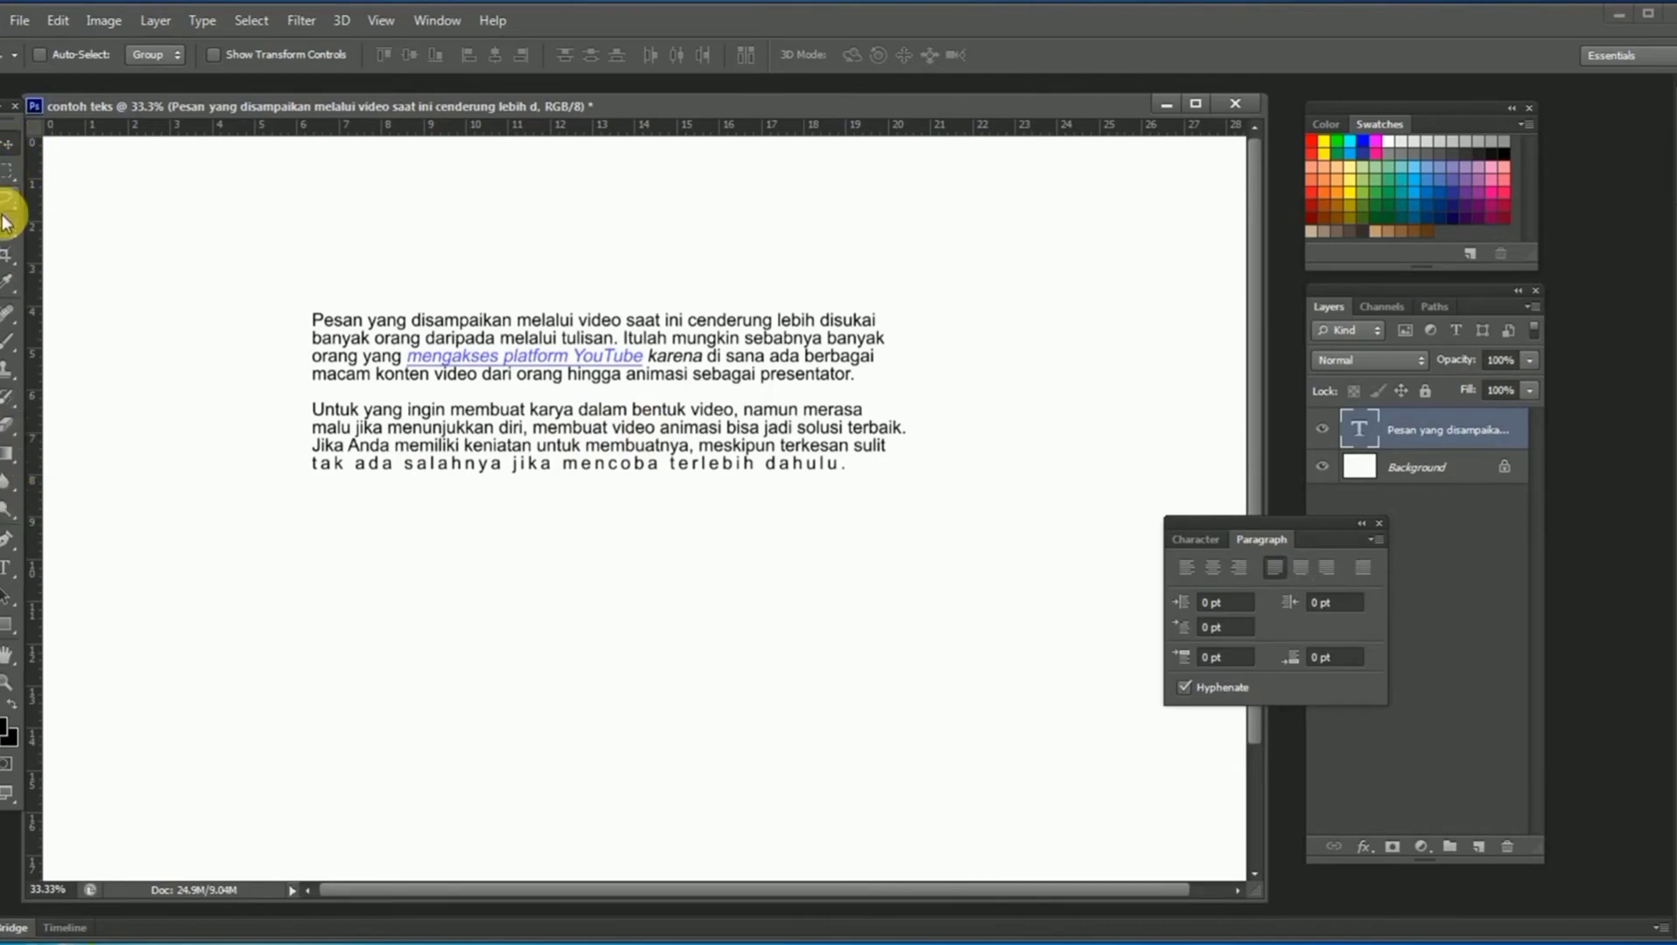
pyautogui.click(7, 568)
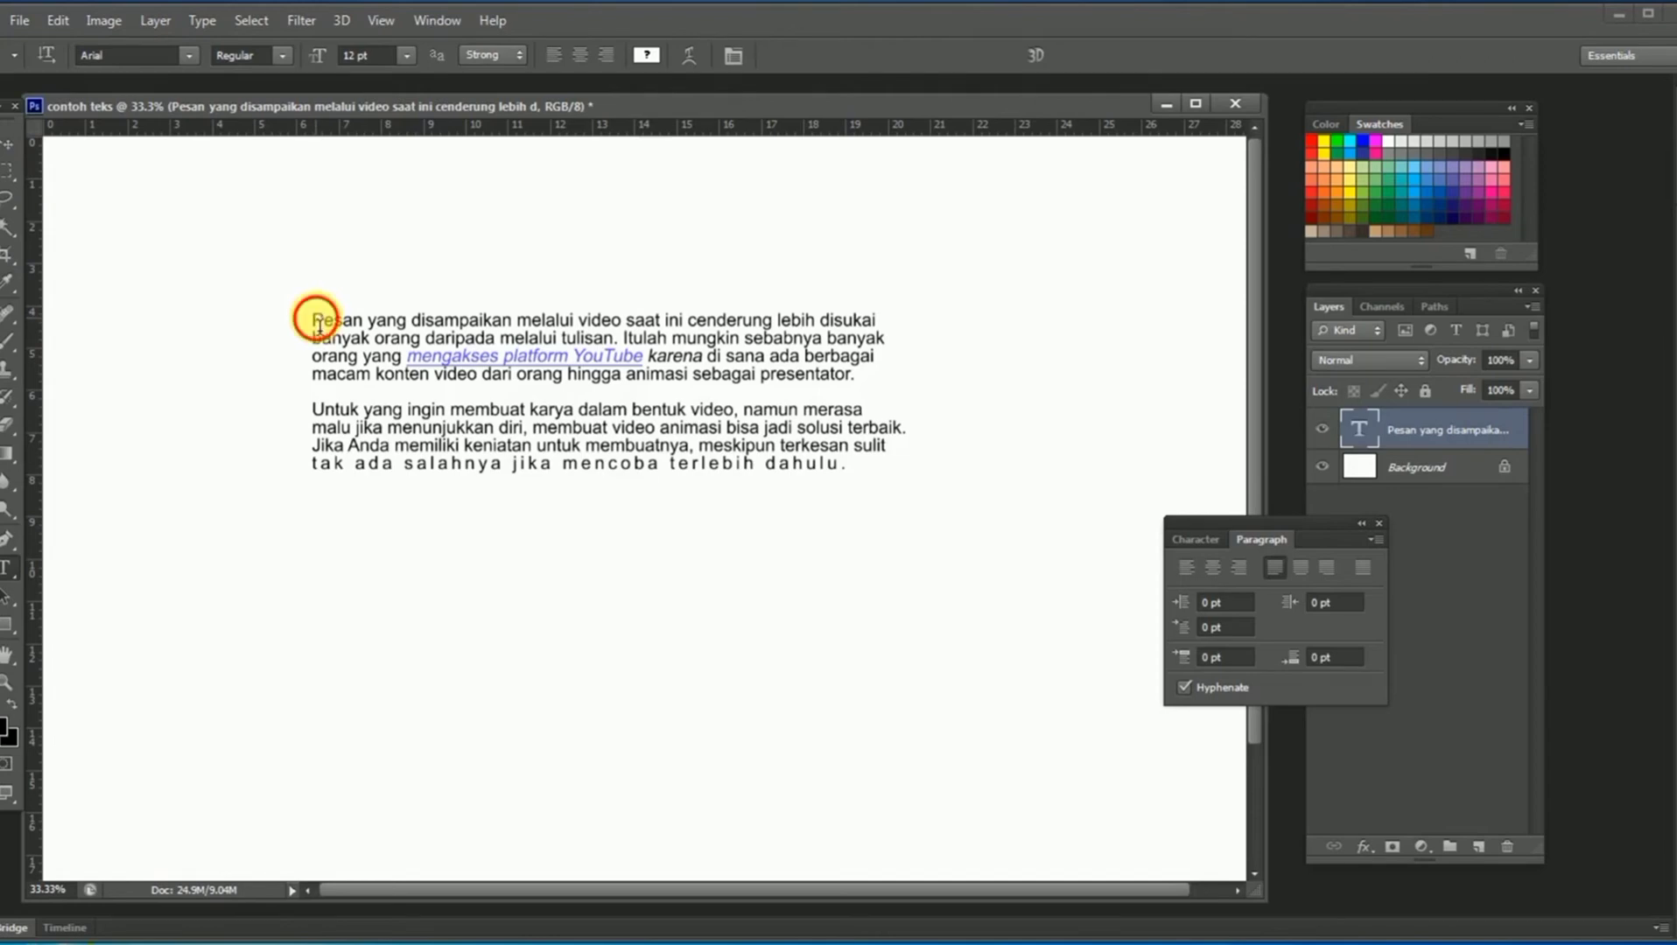
# Copy all the paragraph text, then delete its text layer.
pyautogui.moveTo(317, 320); pyautogui.dragTo(861, 486)
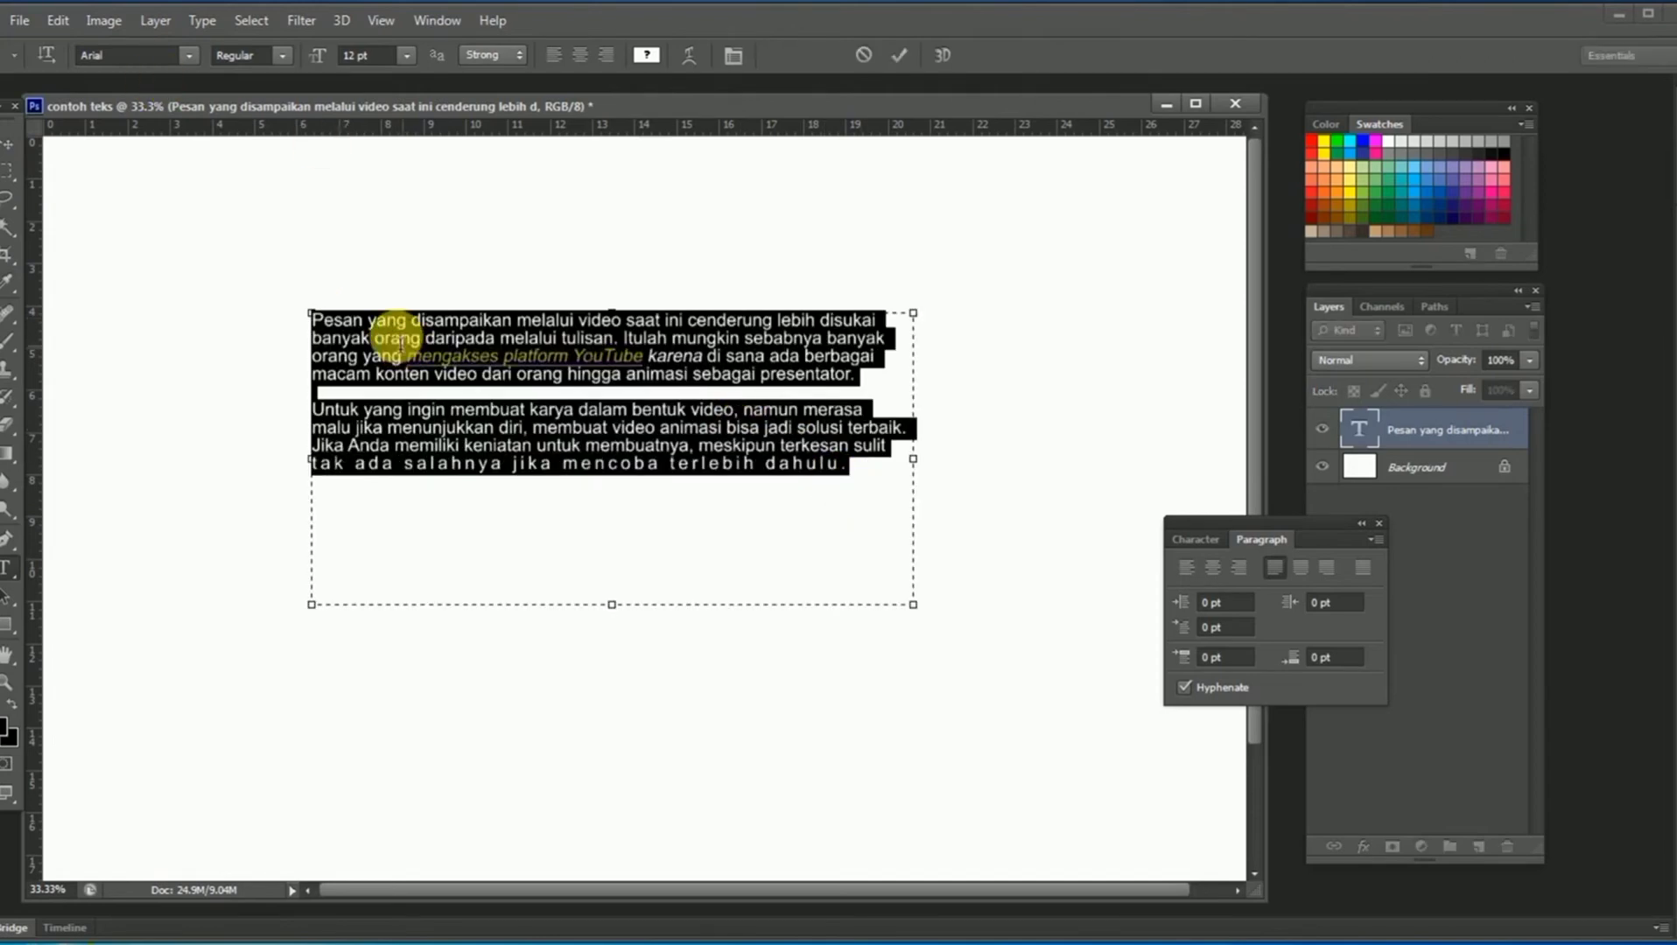
pyautogui.click(61, 21)
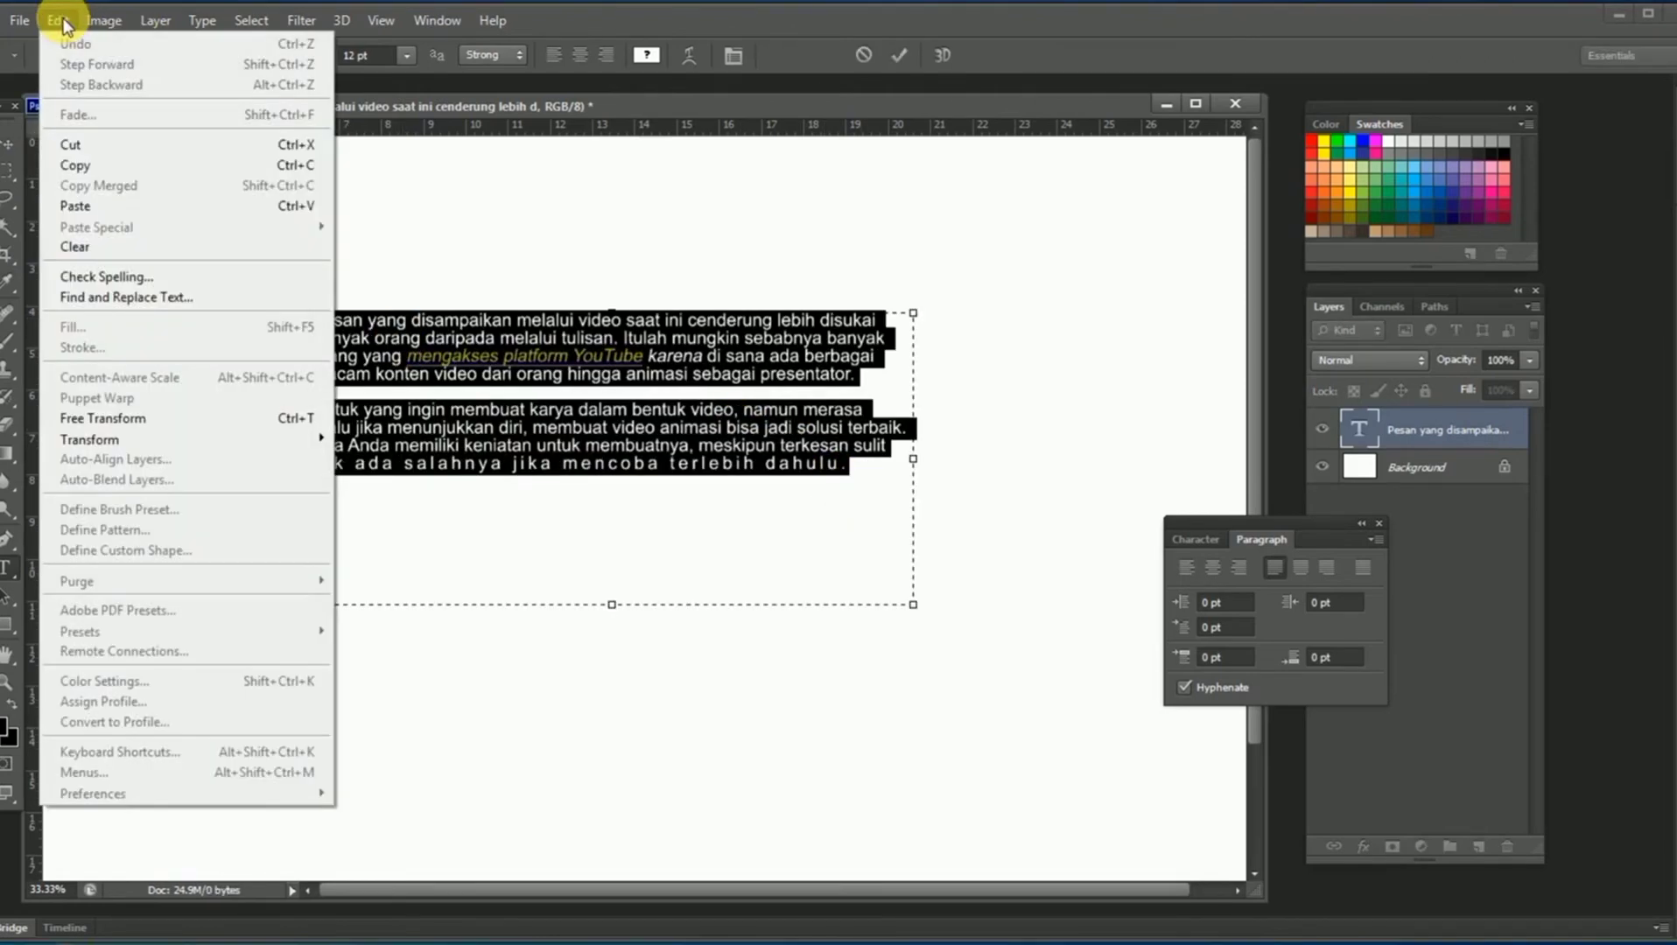
pyautogui.click(132, 167)
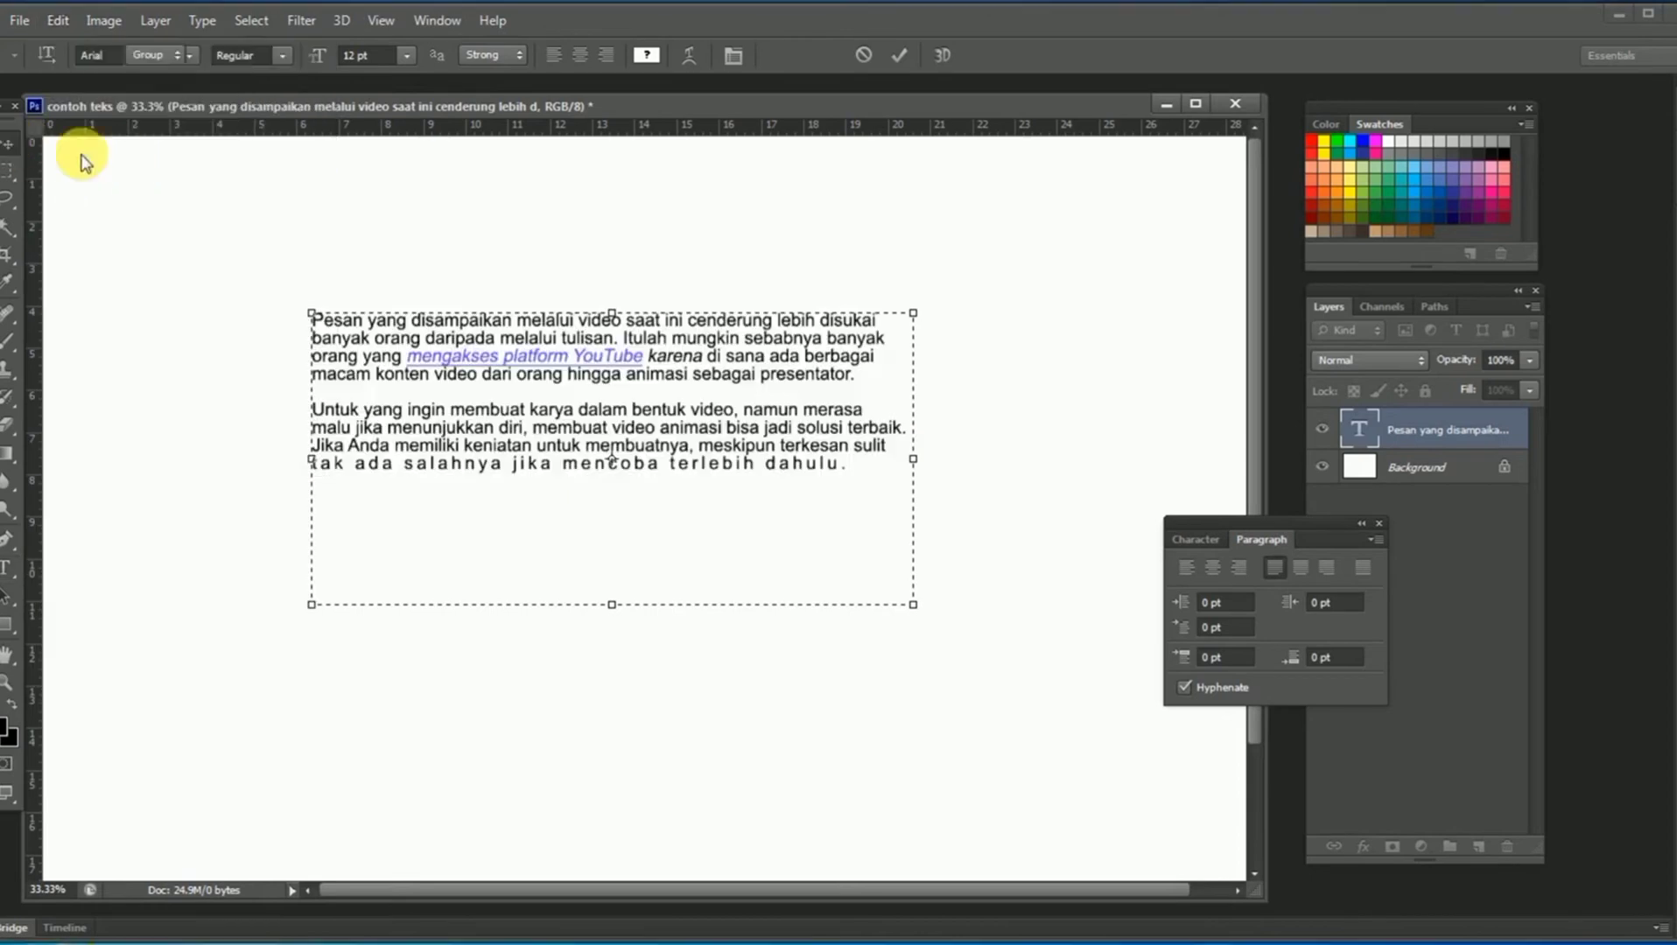
pyautogui.press('v')
pyautogui.moveTo(1397, 430); pyautogui.dragTo(1506, 846)
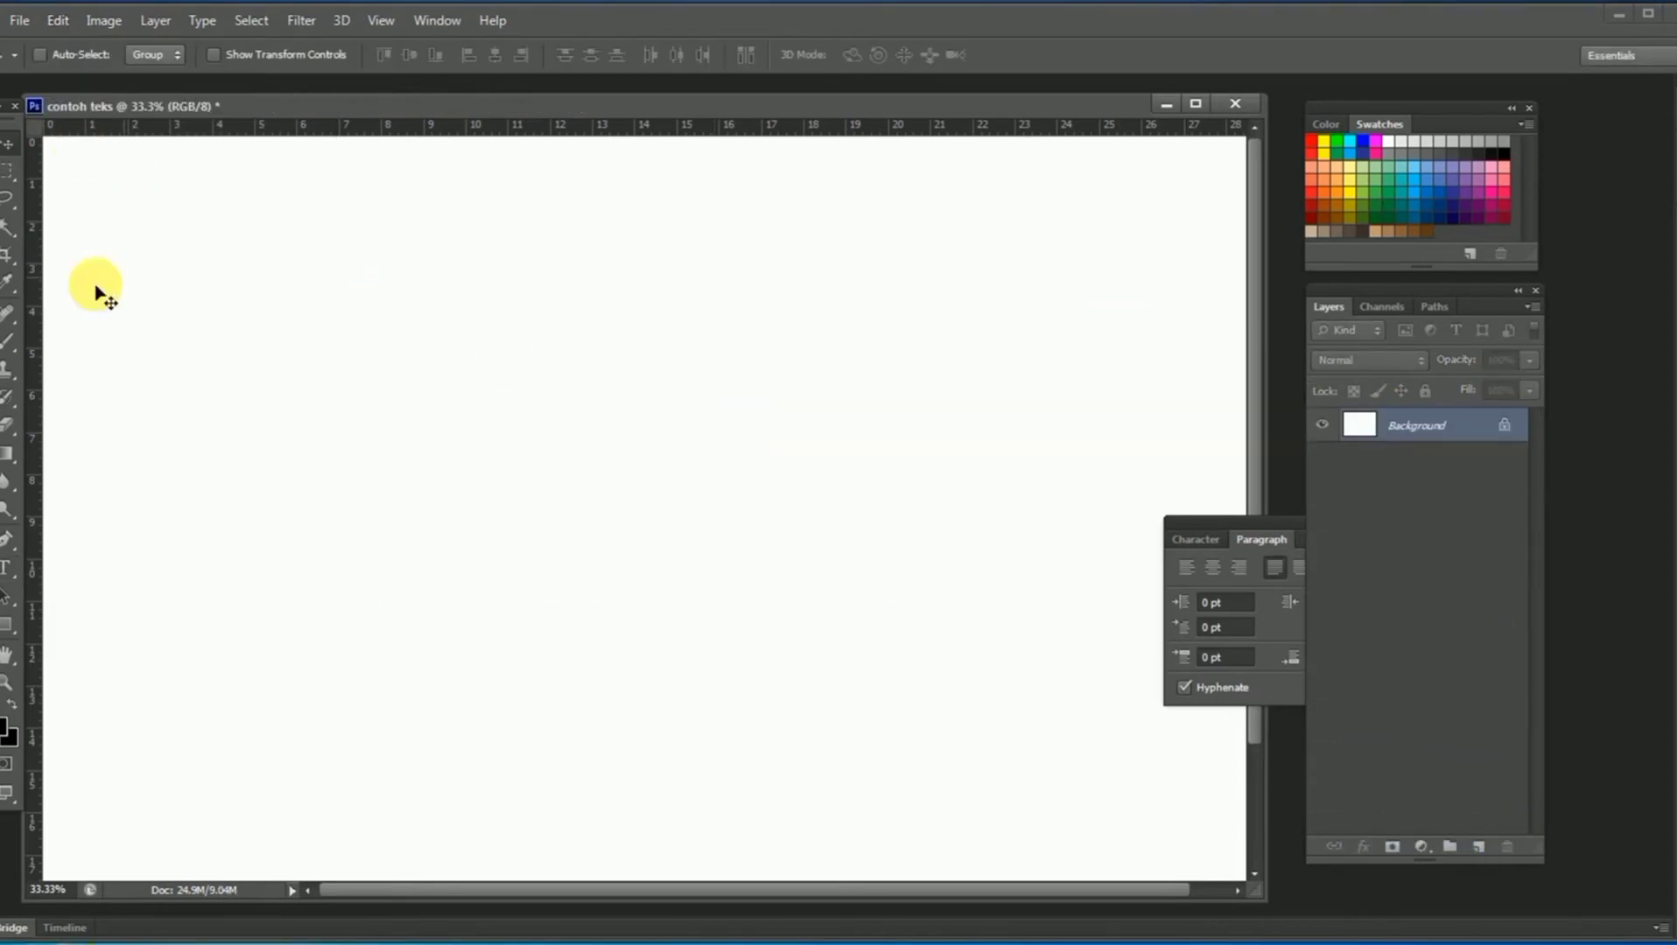
# Place four vertical column-edge guides plus top and bottom margin guides on the blank page.
pyautogui.moveTo(33, 337); pyautogui.dragTo(323, 424)
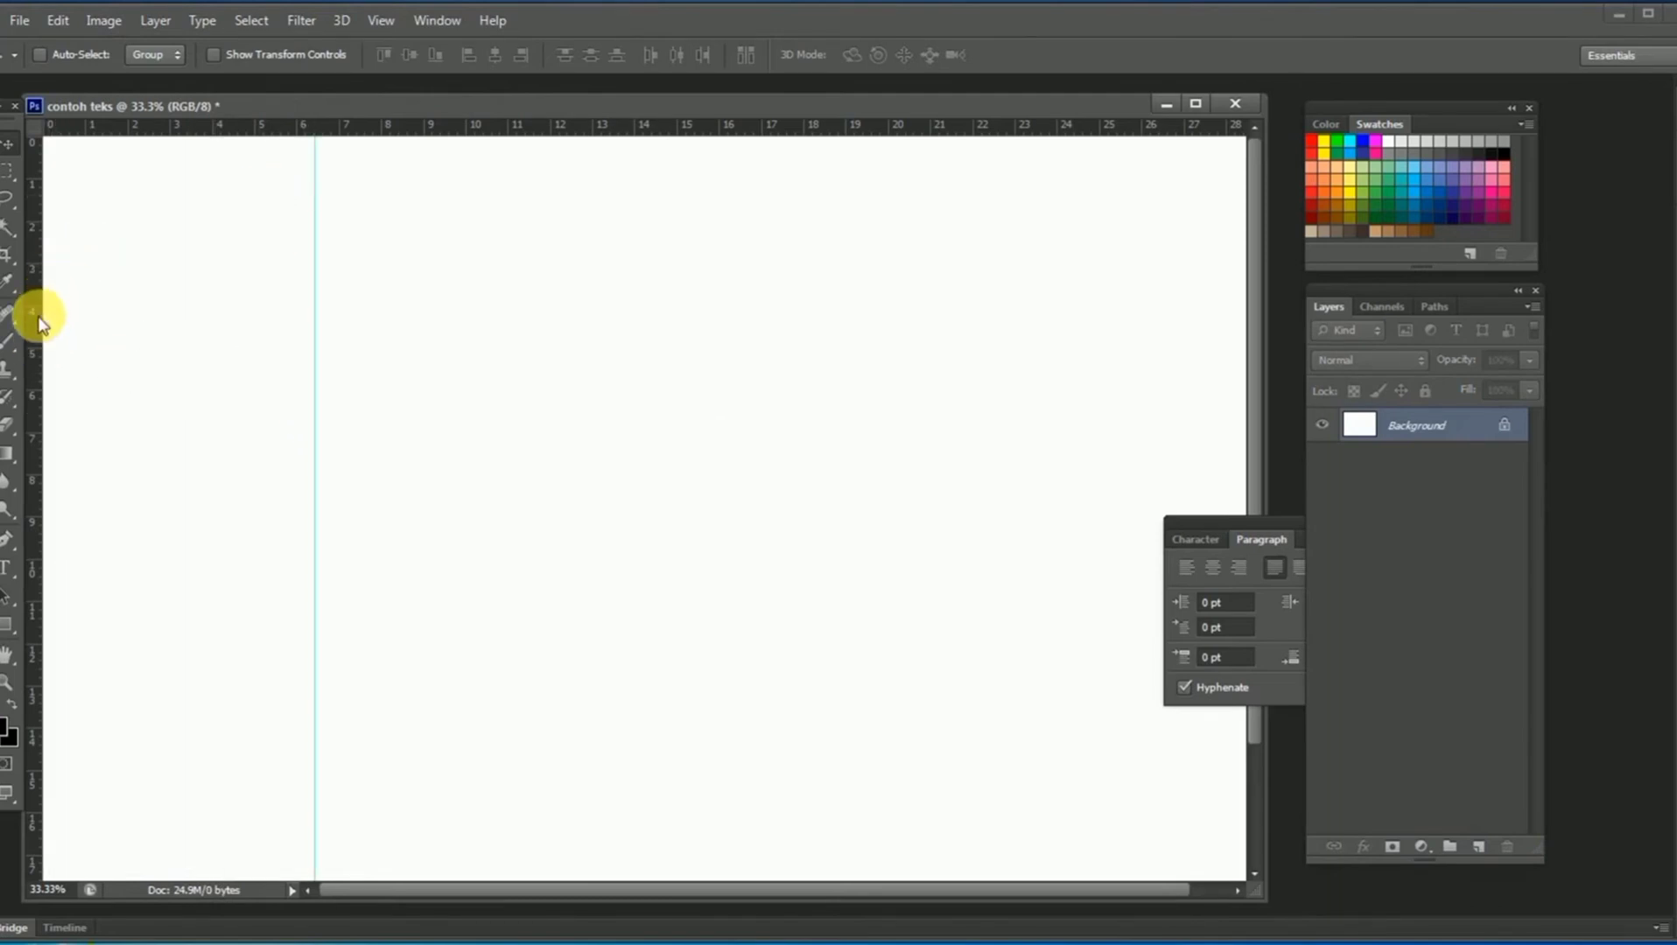
pyautogui.moveTo(38, 323); pyautogui.dragTo(603, 396)
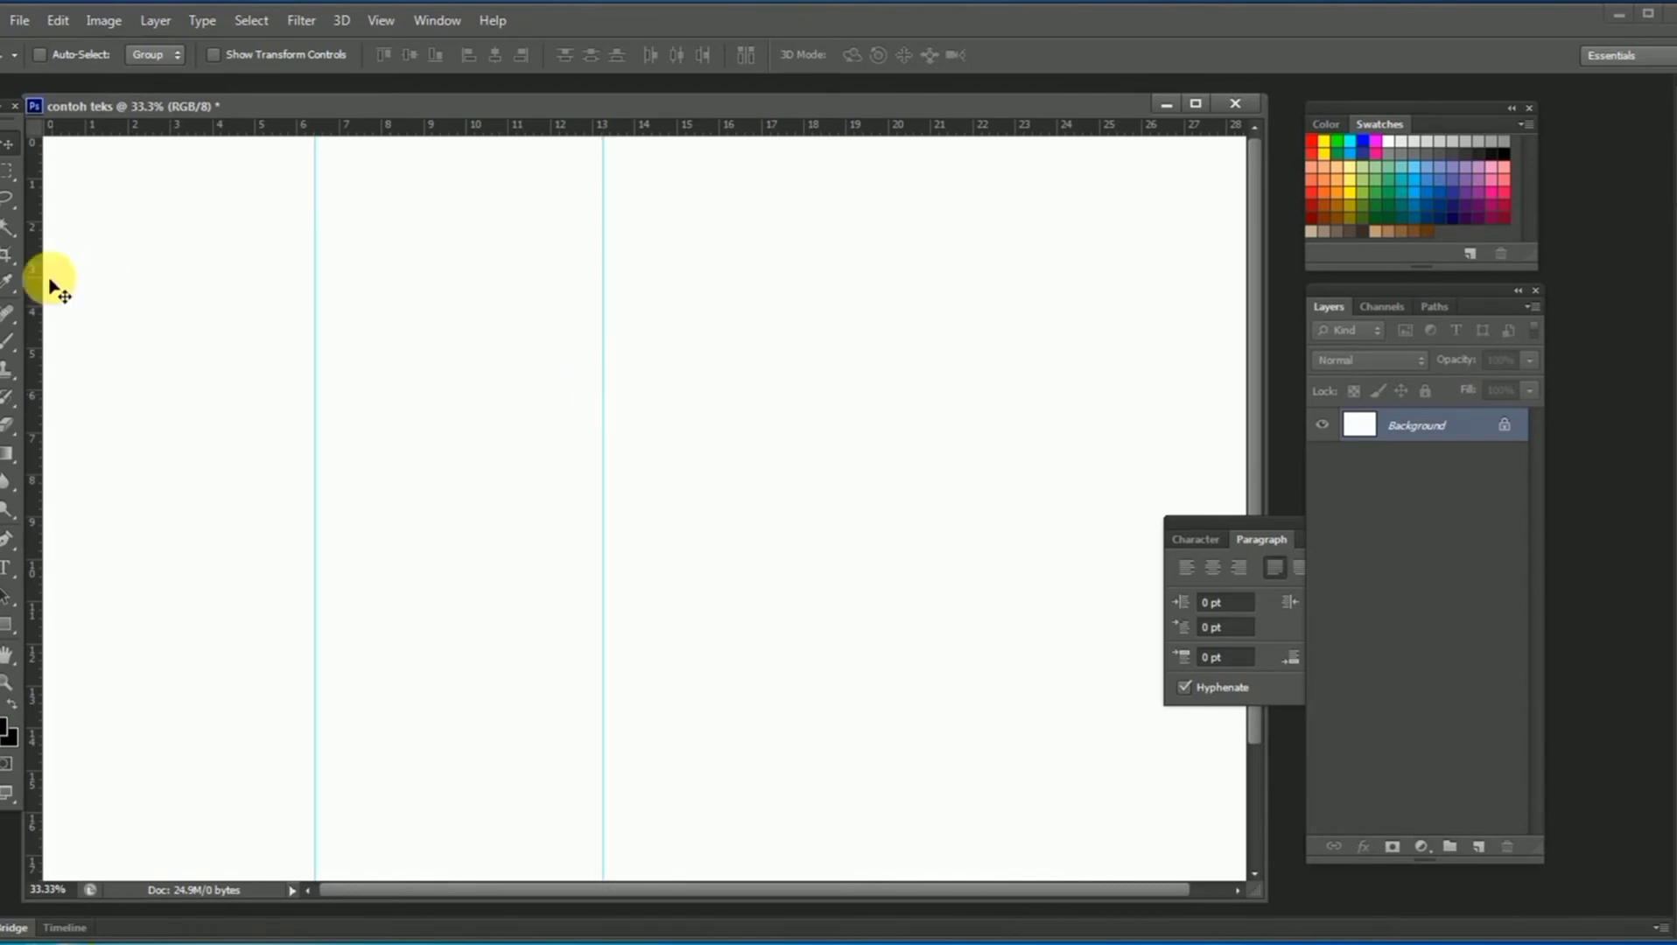
pyautogui.moveTo(32, 289)
pyautogui.mouseDown()
pyautogui.moveTo(635, 349)
pyautogui.moveTo(618, 346)
pyautogui.mouseUp()
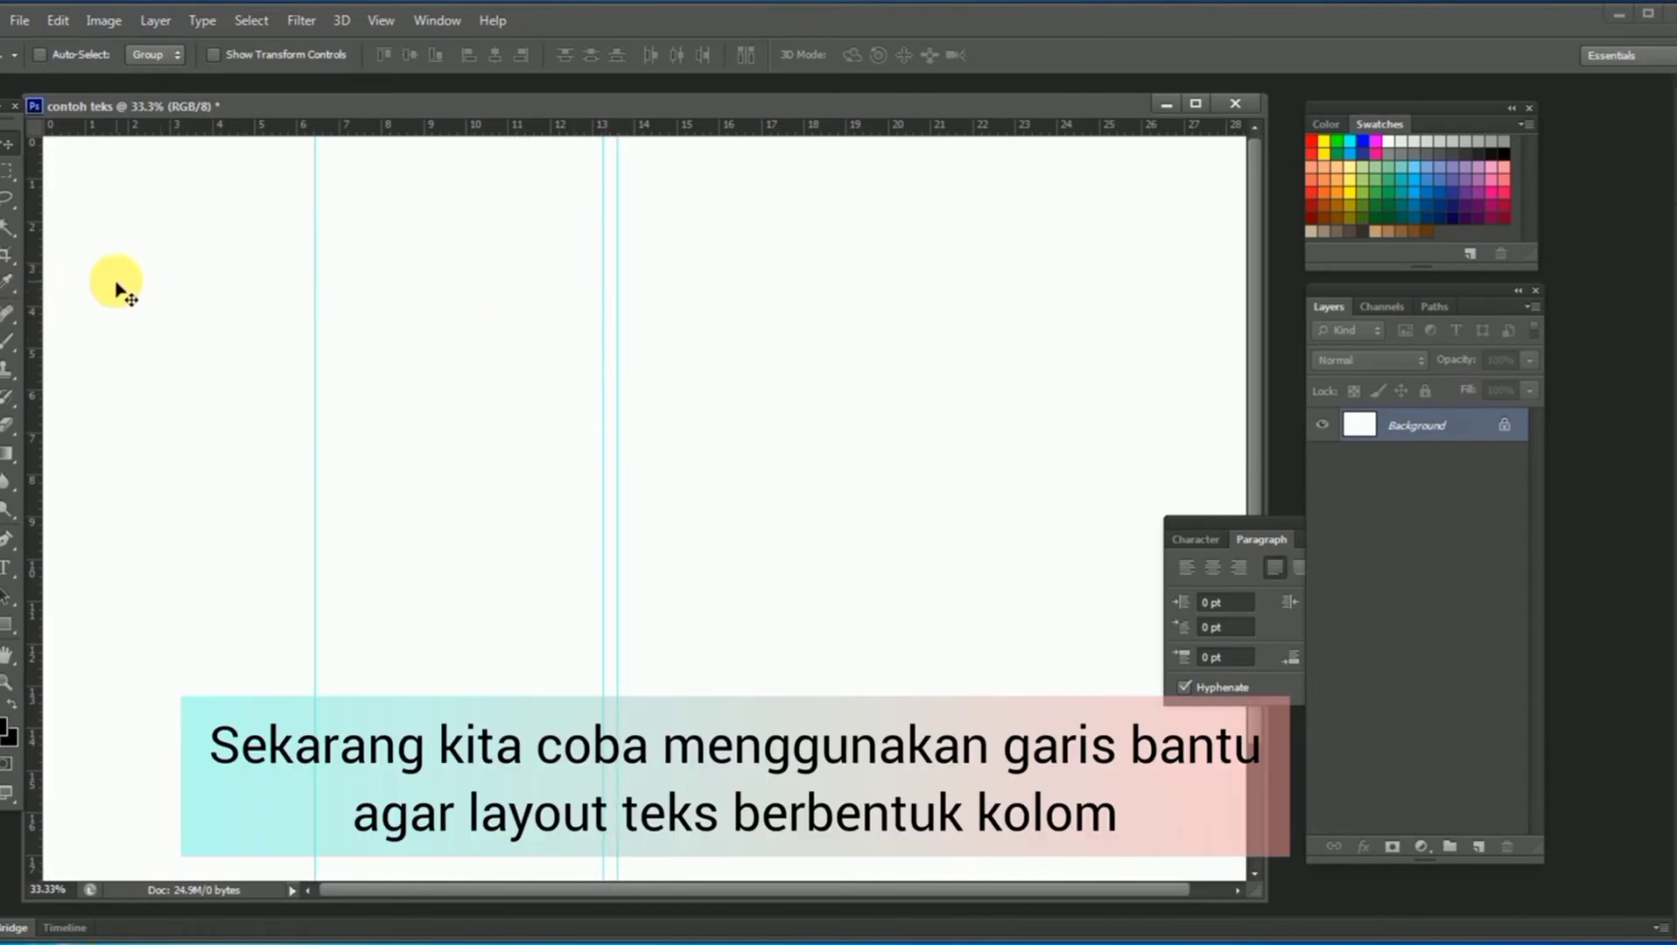
pyautogui.moveTo(35, 306); pyautogui.dragTo(924, 371)
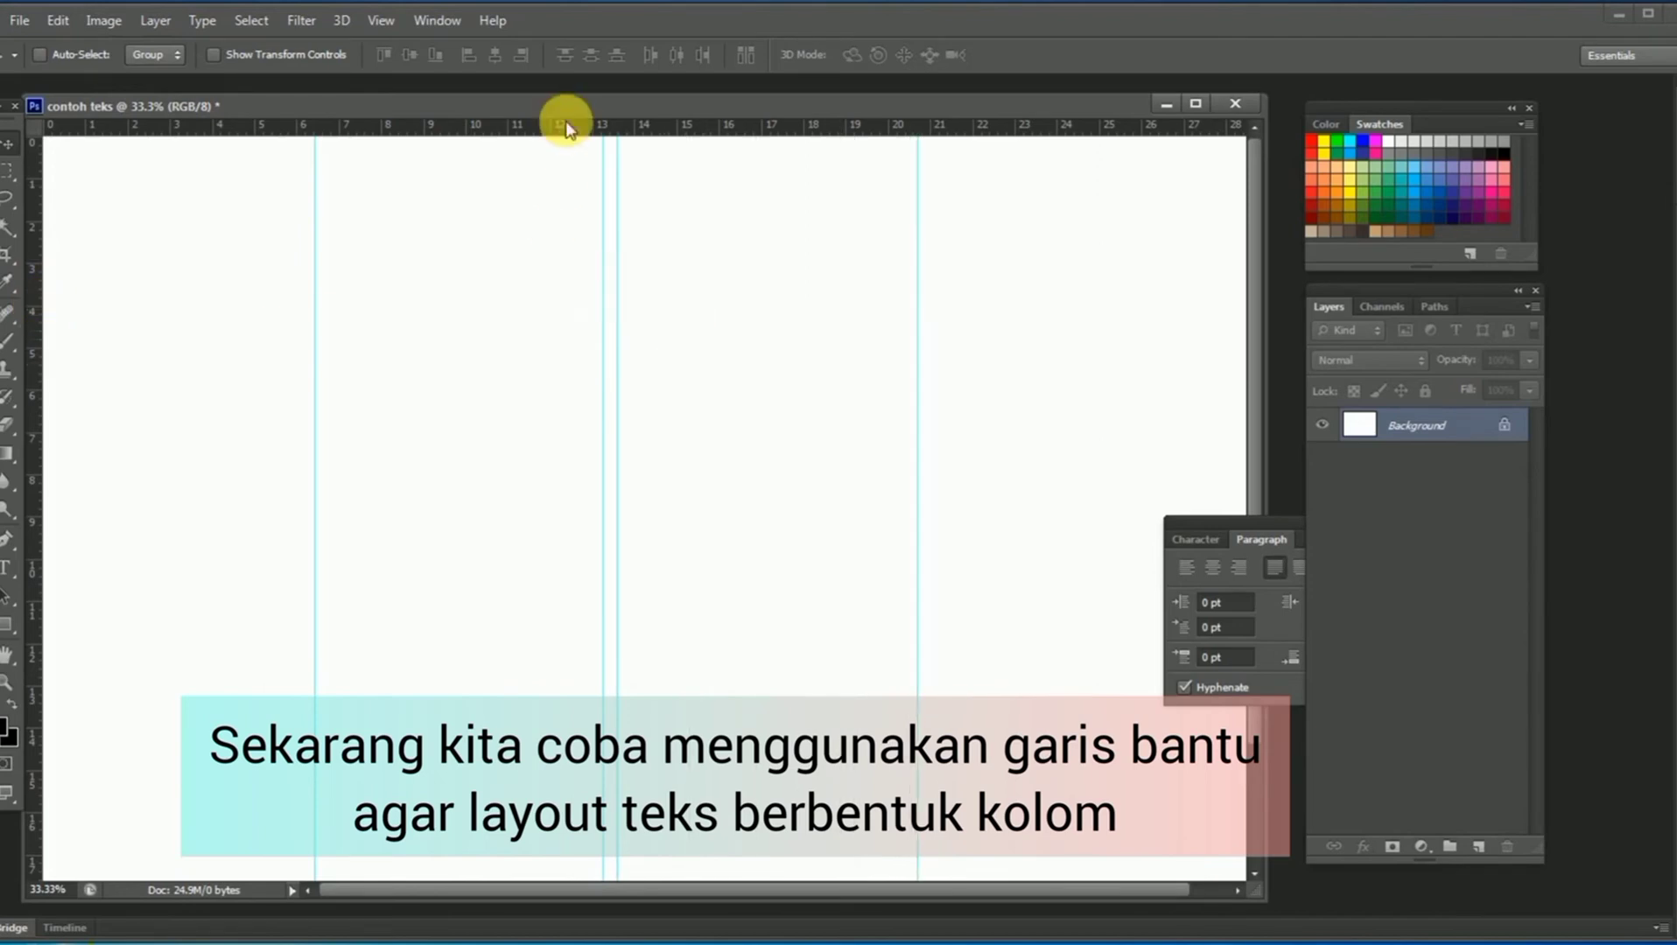
pyautogui.moveTo(562, 125); pyautogui.dragTo(582, 221)
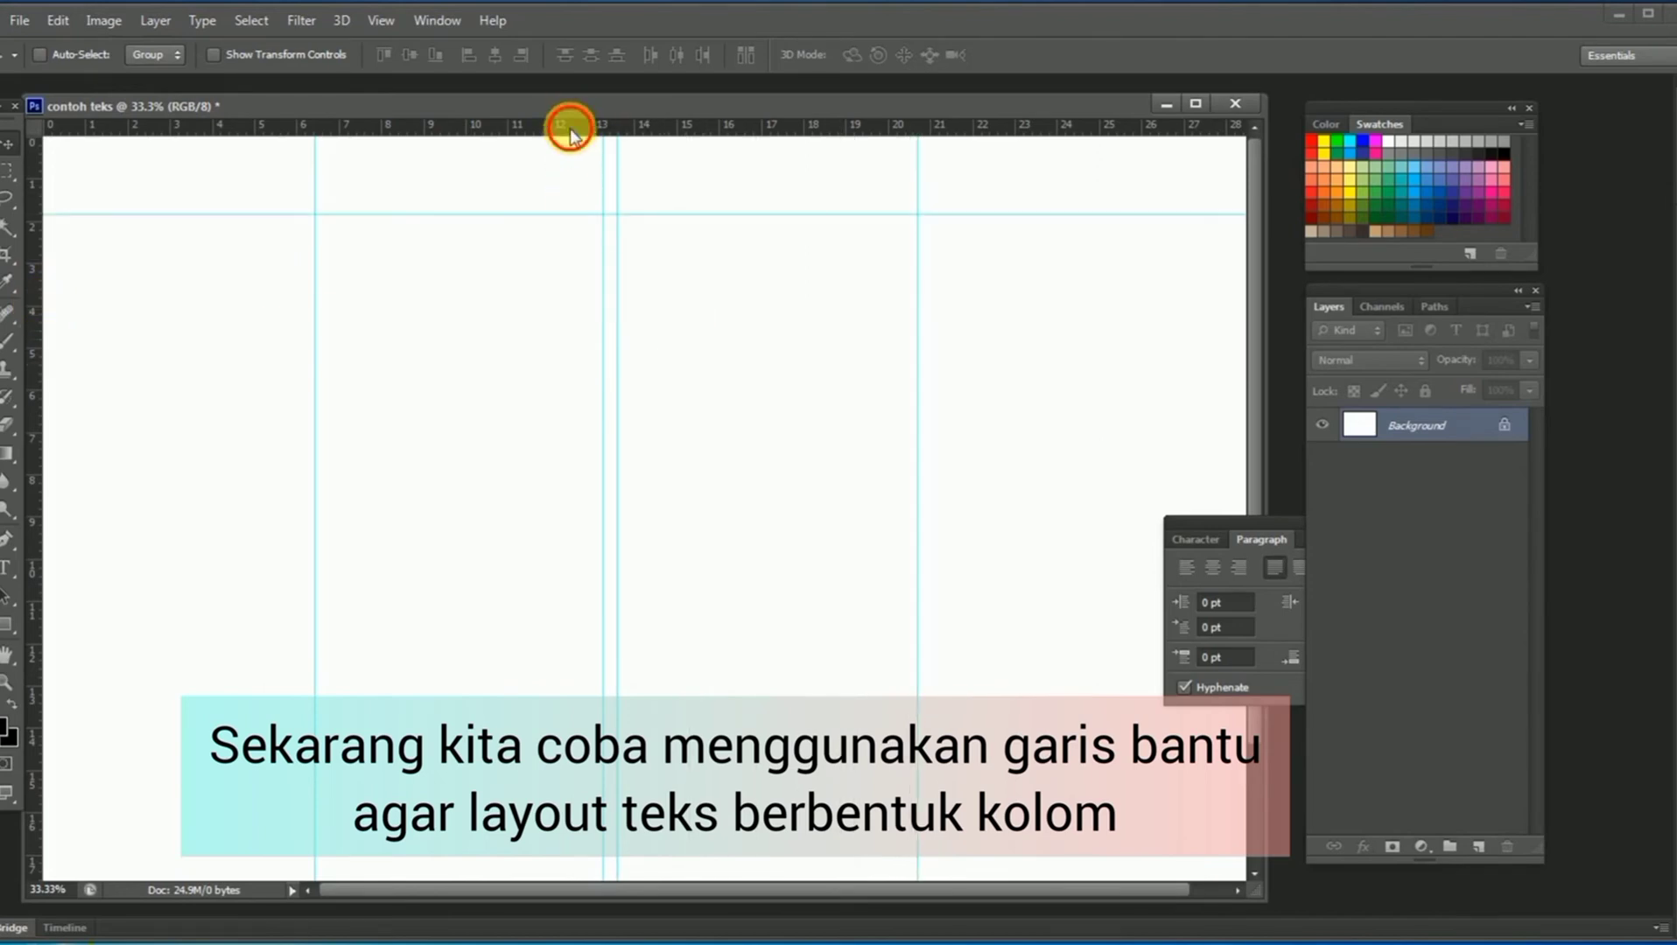
pyautogui.moveTo(570, 133); pyautogui.dragTo(569, 712)
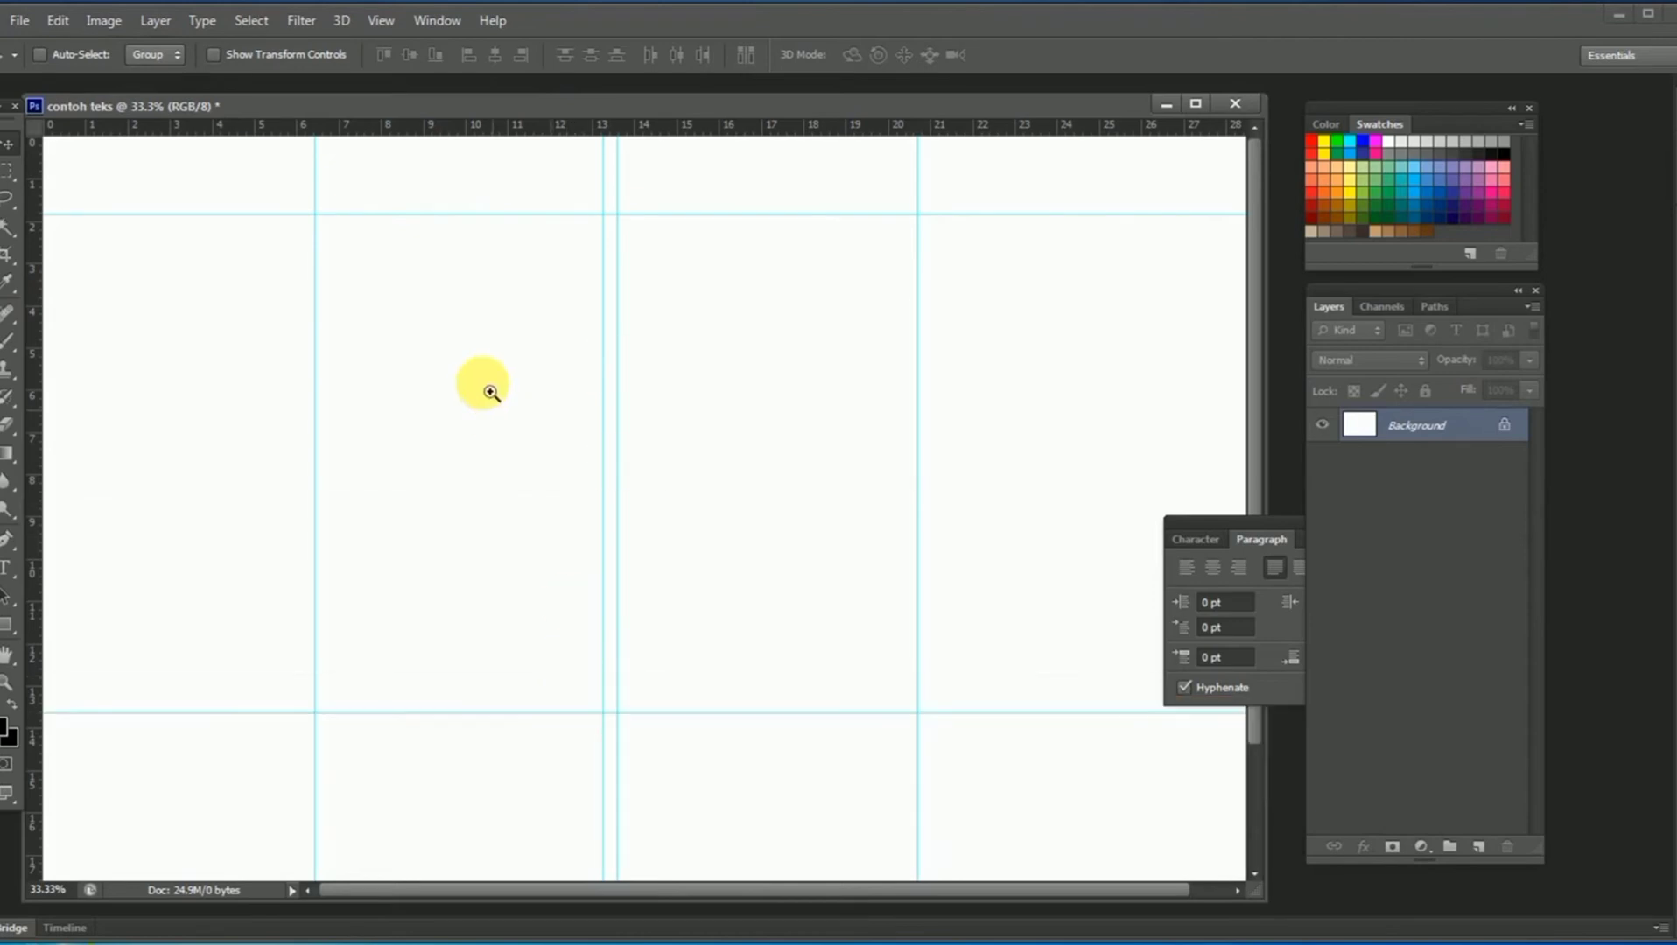
pyautogui.click(411, 366)
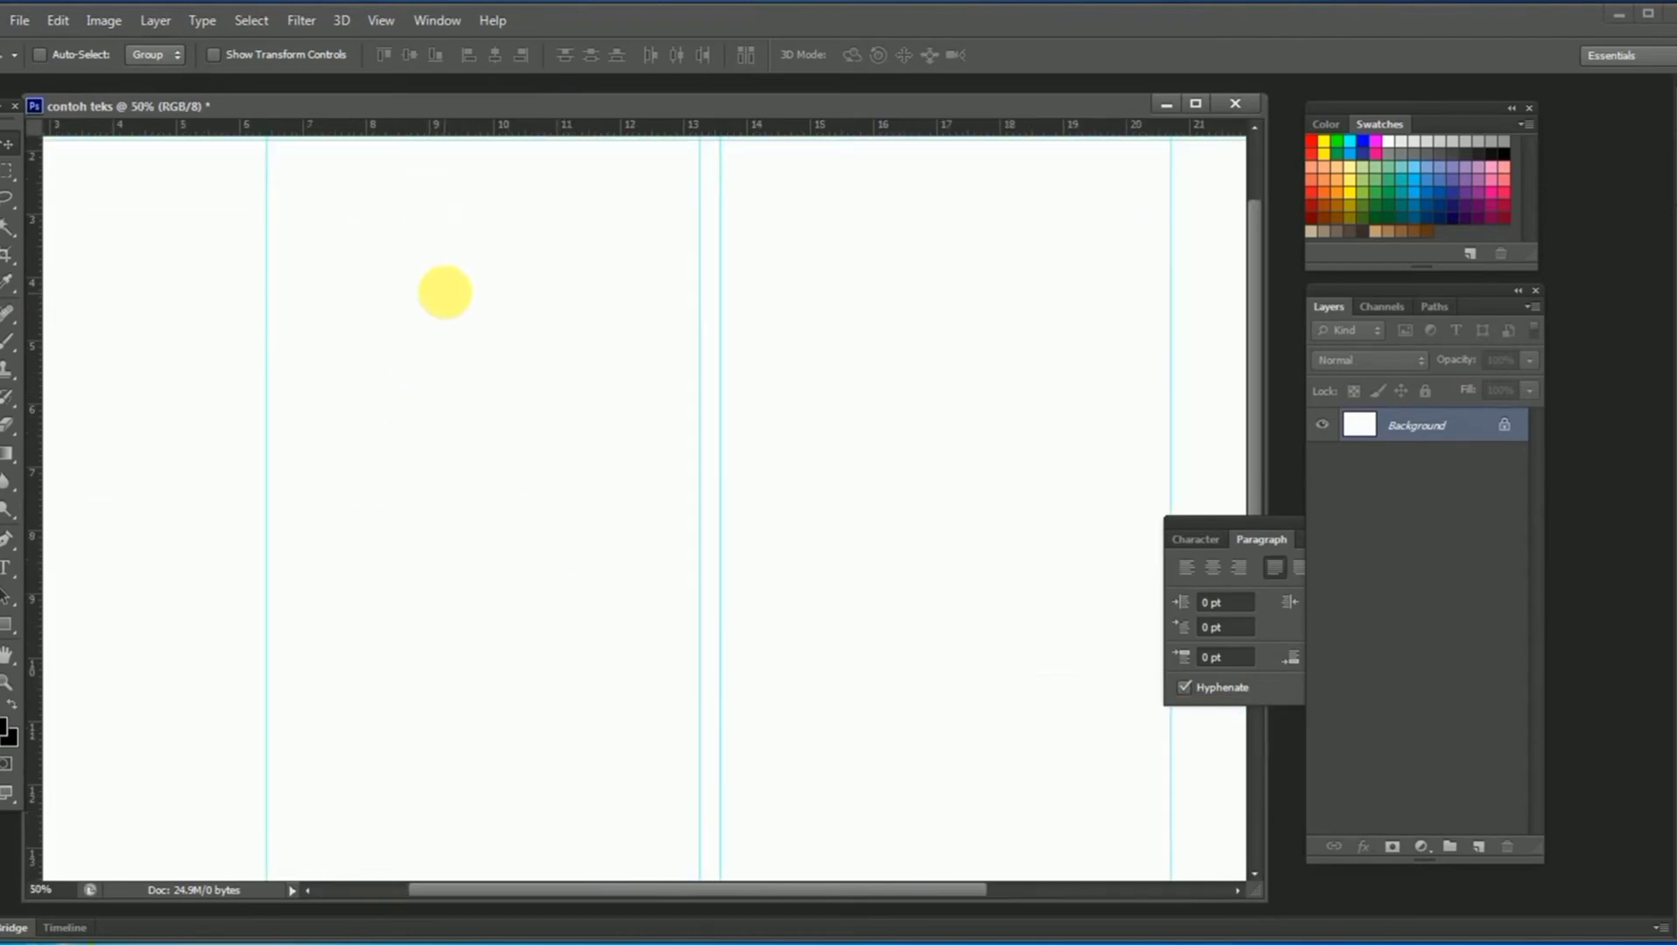
pyautogui.keyDown('alt'); pyautogui.click(446, 292); pyautogui.keyUp('alt')
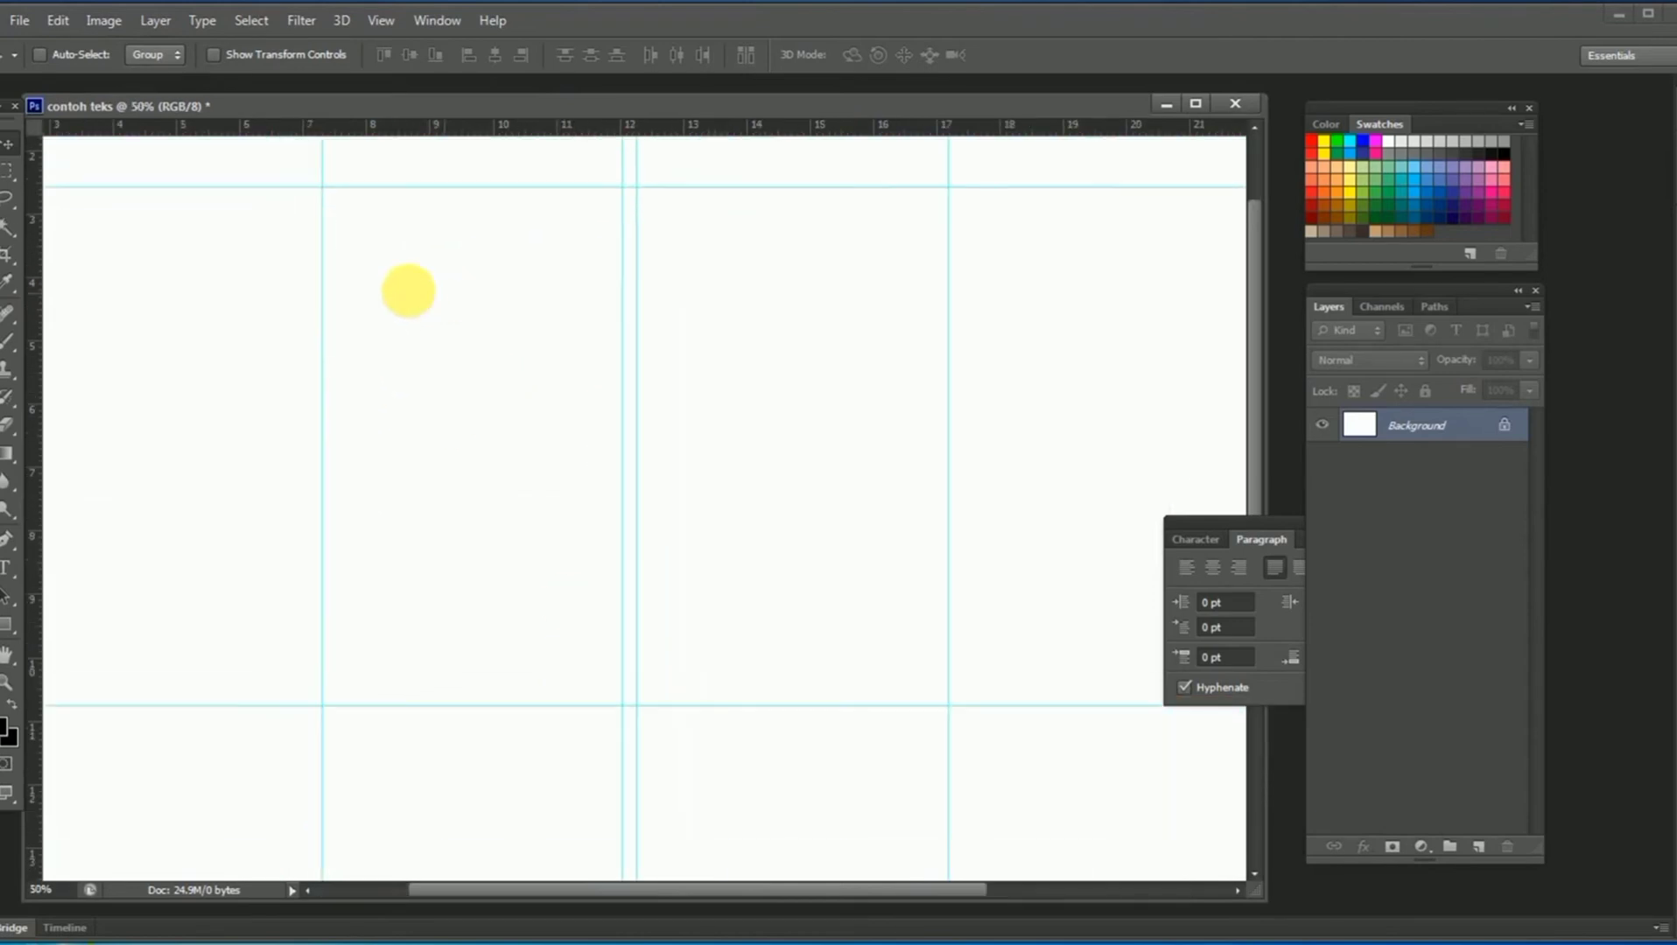
pyautogui.click(11, 567)
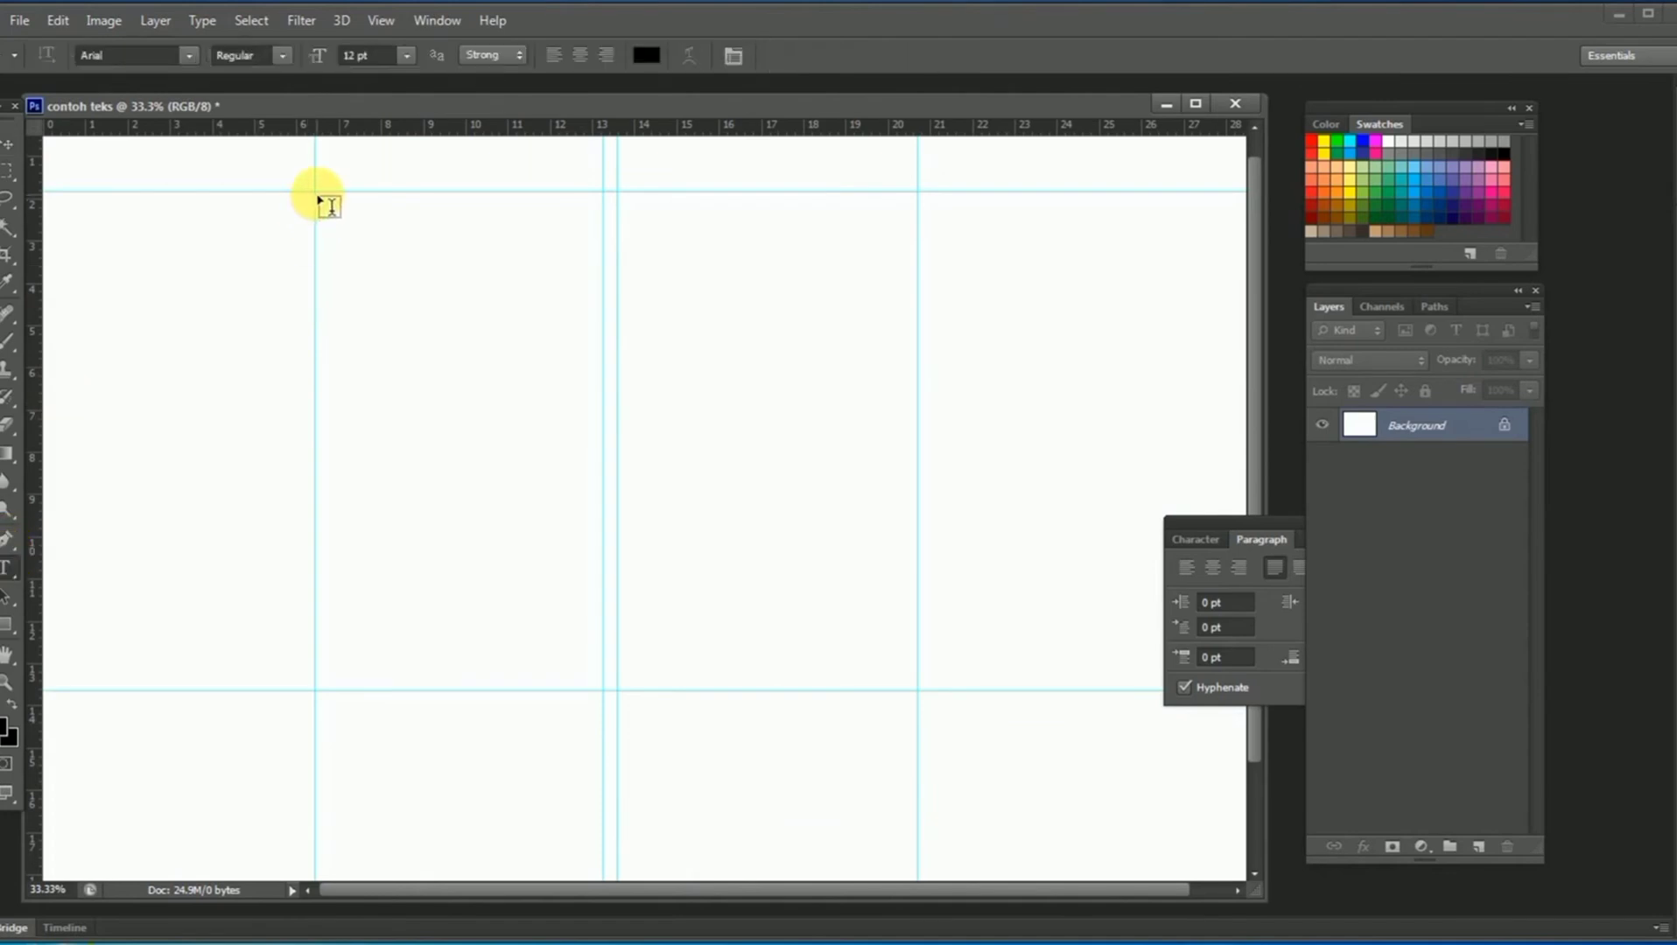
# Draw a text box across the left column and paste the copied paragraphs into it twice.
pyautogui.moveTo(319, 200); pyautogui.dragTo(603, 692)
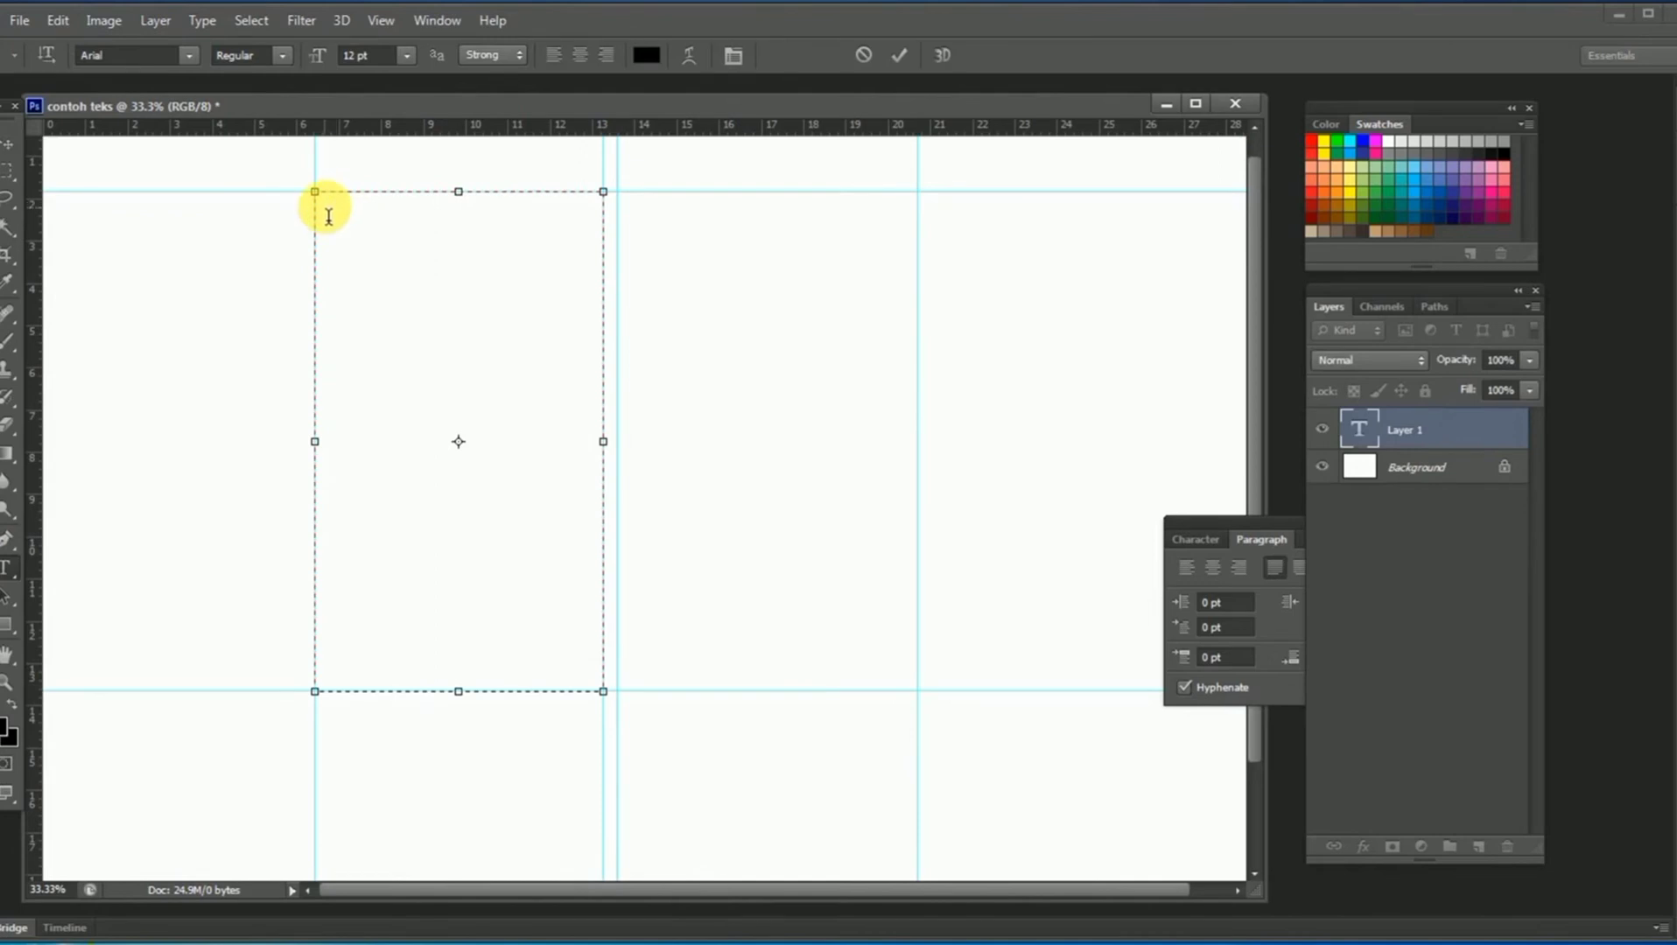
pyautogui.rightClick(328, 216)
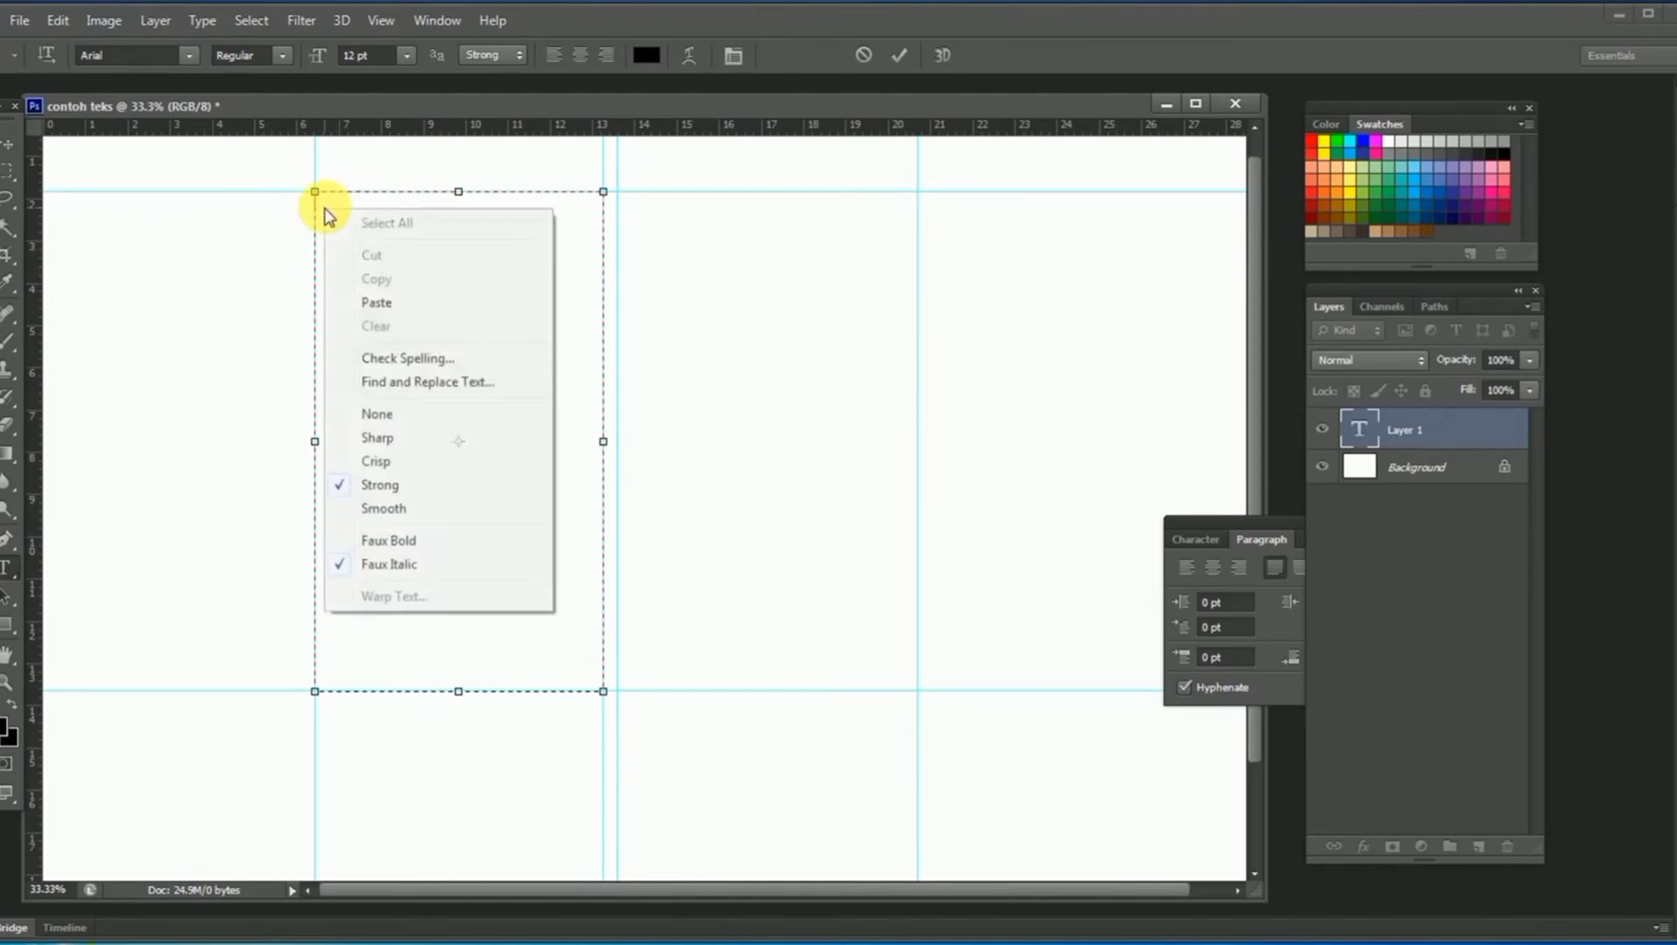
pyautogui.click(395, 310)
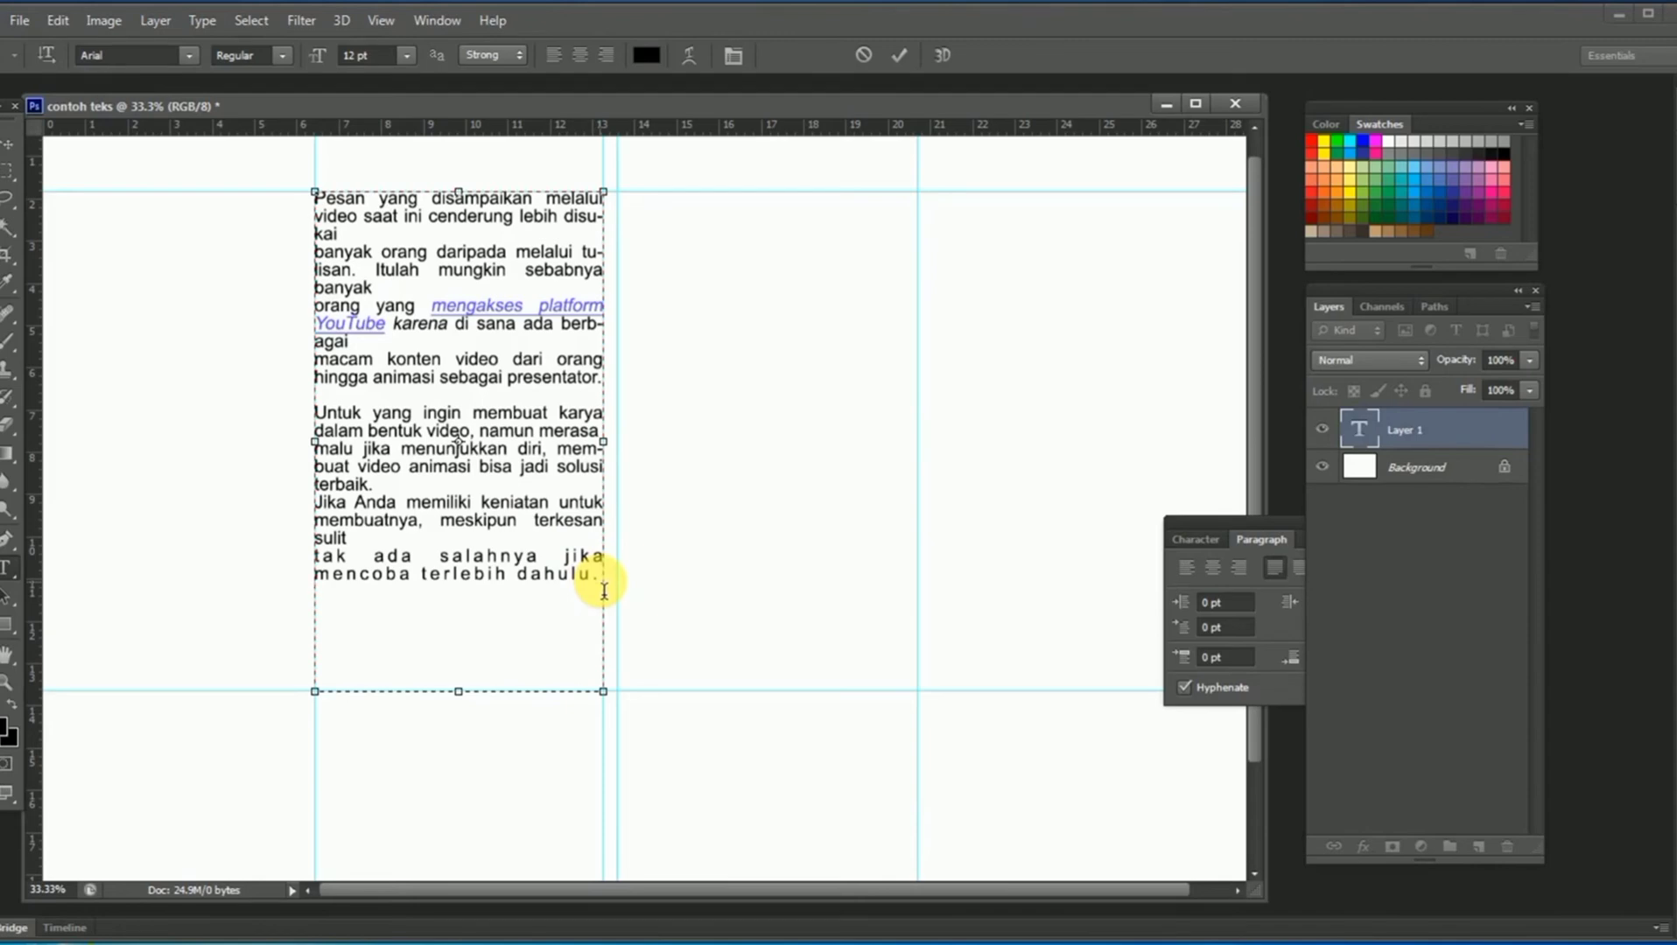
pyautogui.rightClick(334, 602)
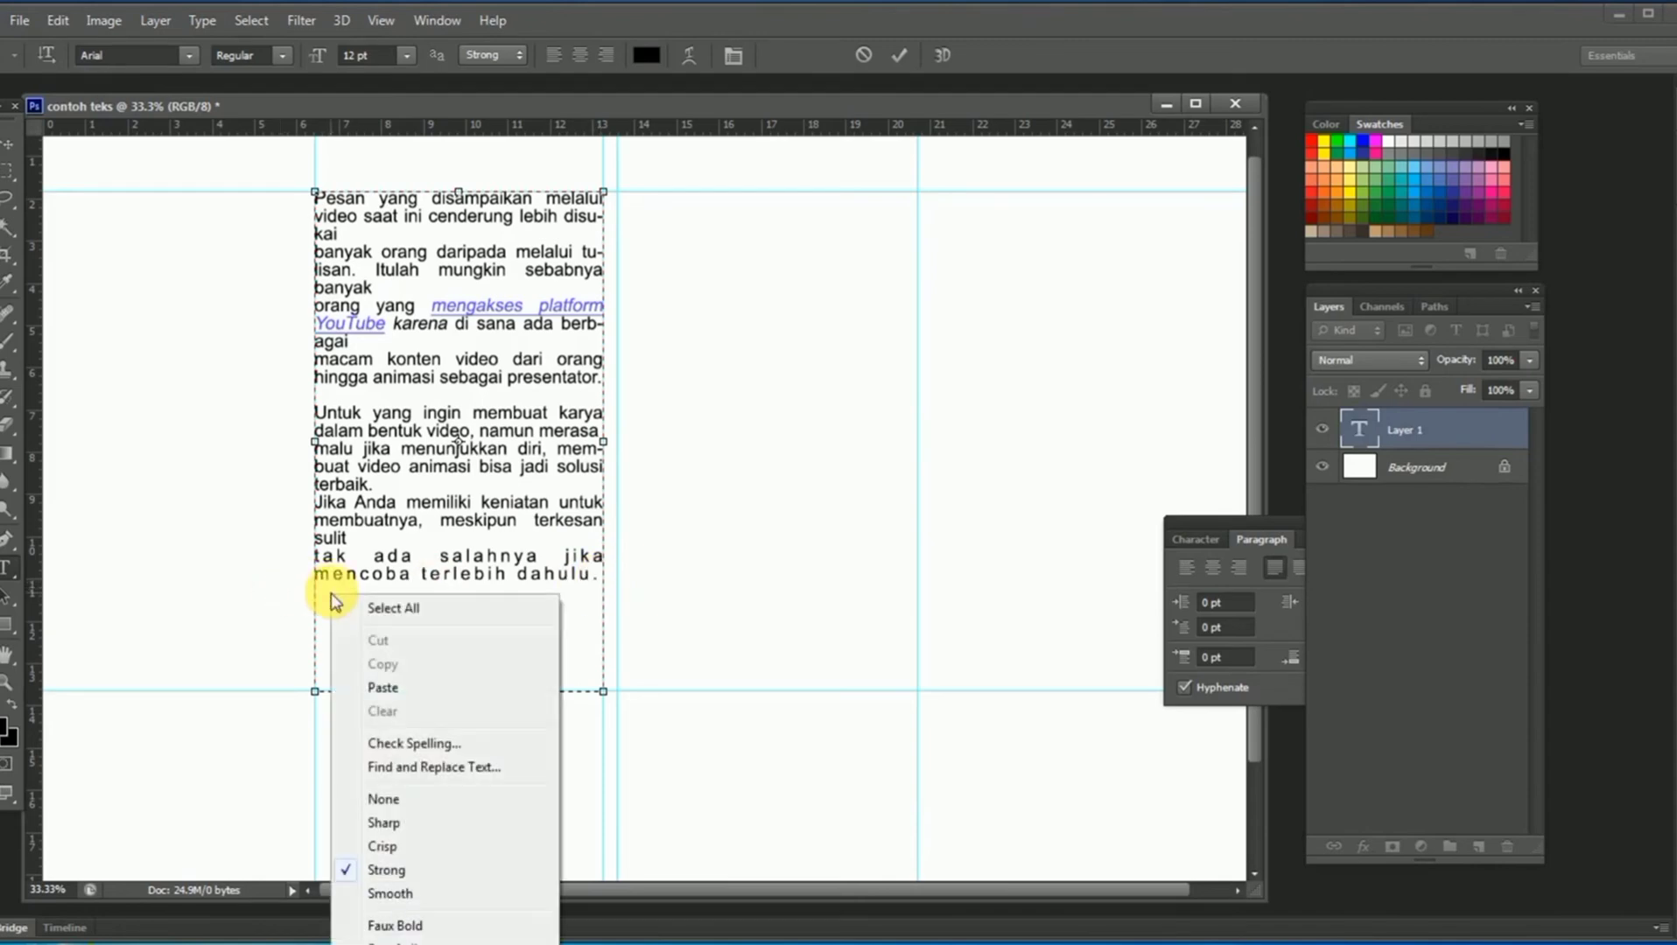
pyautogui.click(368, 690)
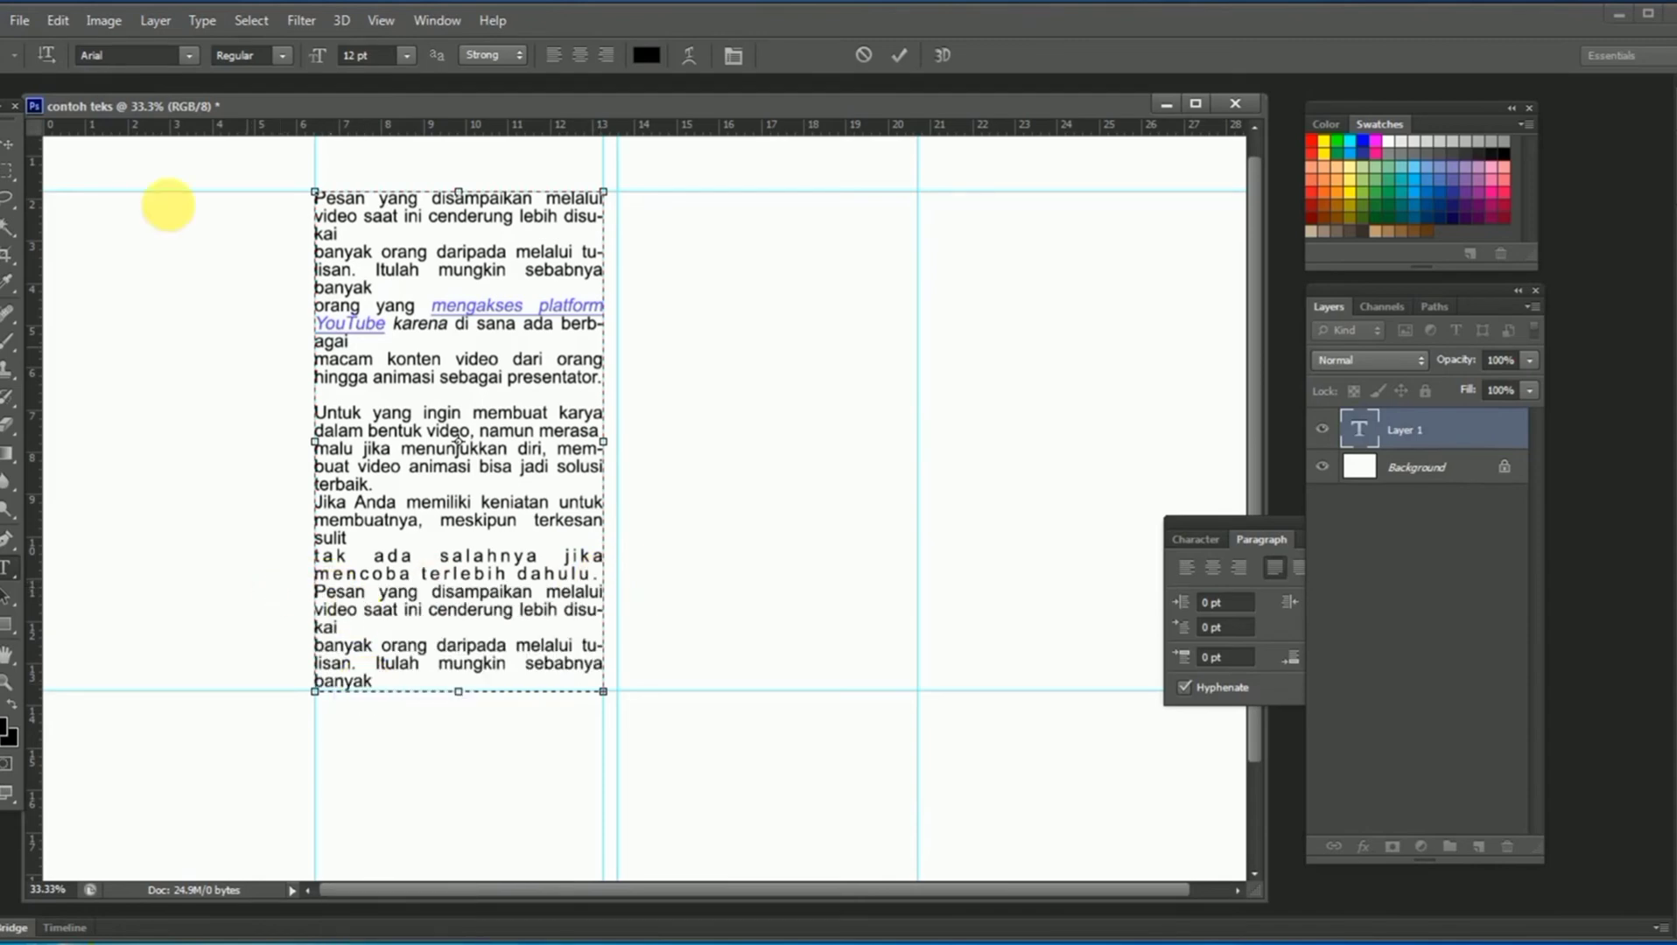
# Commit the left column text, then drag a duplicate of it into the right column.
pyautogui.click(13, 153)
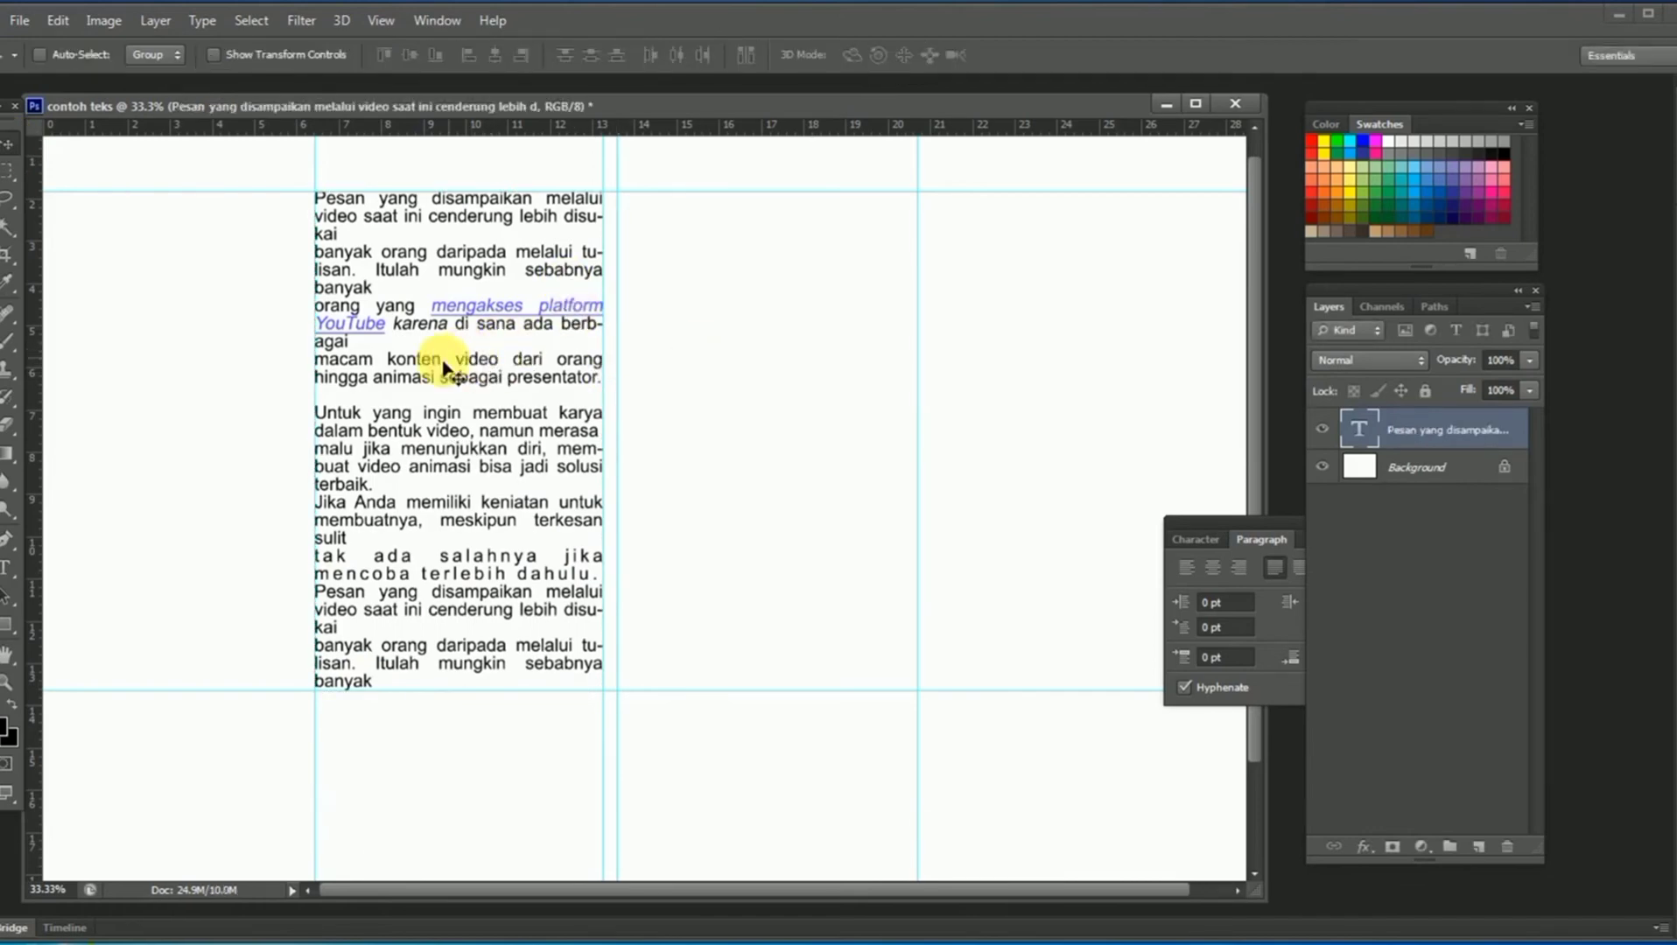
pyautogui.moveTo(409, 379); pyautogui.dragTo(716, 385)
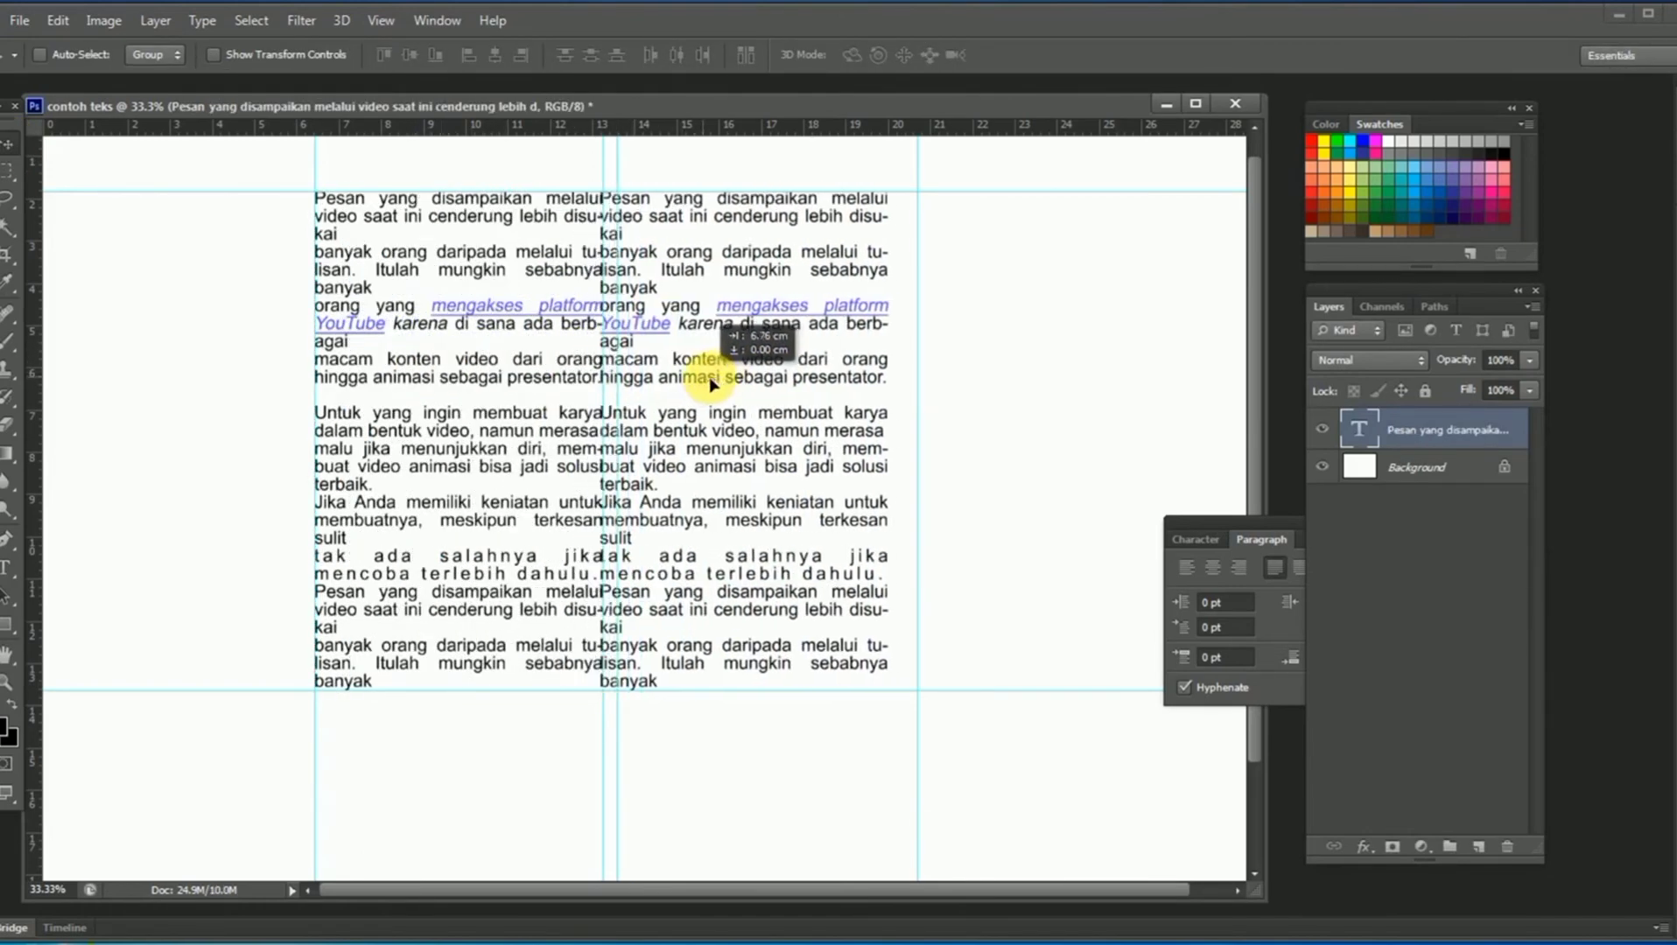
pyautogui.moveTo(716, 385); pyautogui.dragTo(711, 385)
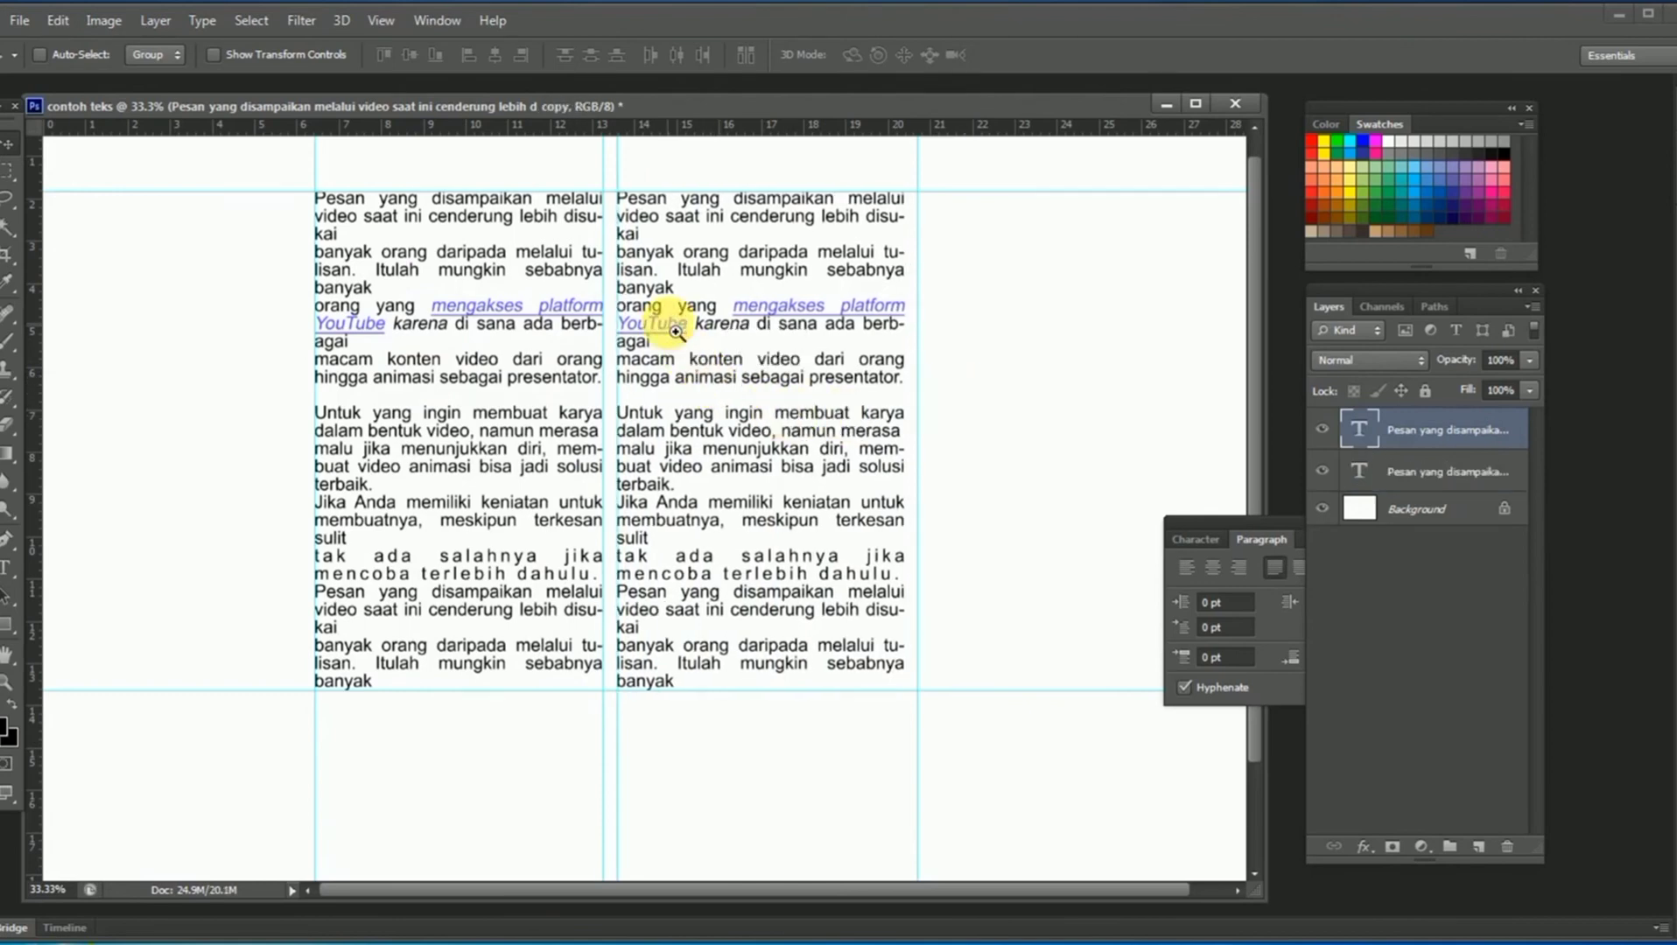
pyautogui.scroll(1, 672, 324)
pyautogui.moveTo(679, 328); pyautogui.dragTo(676, 379)
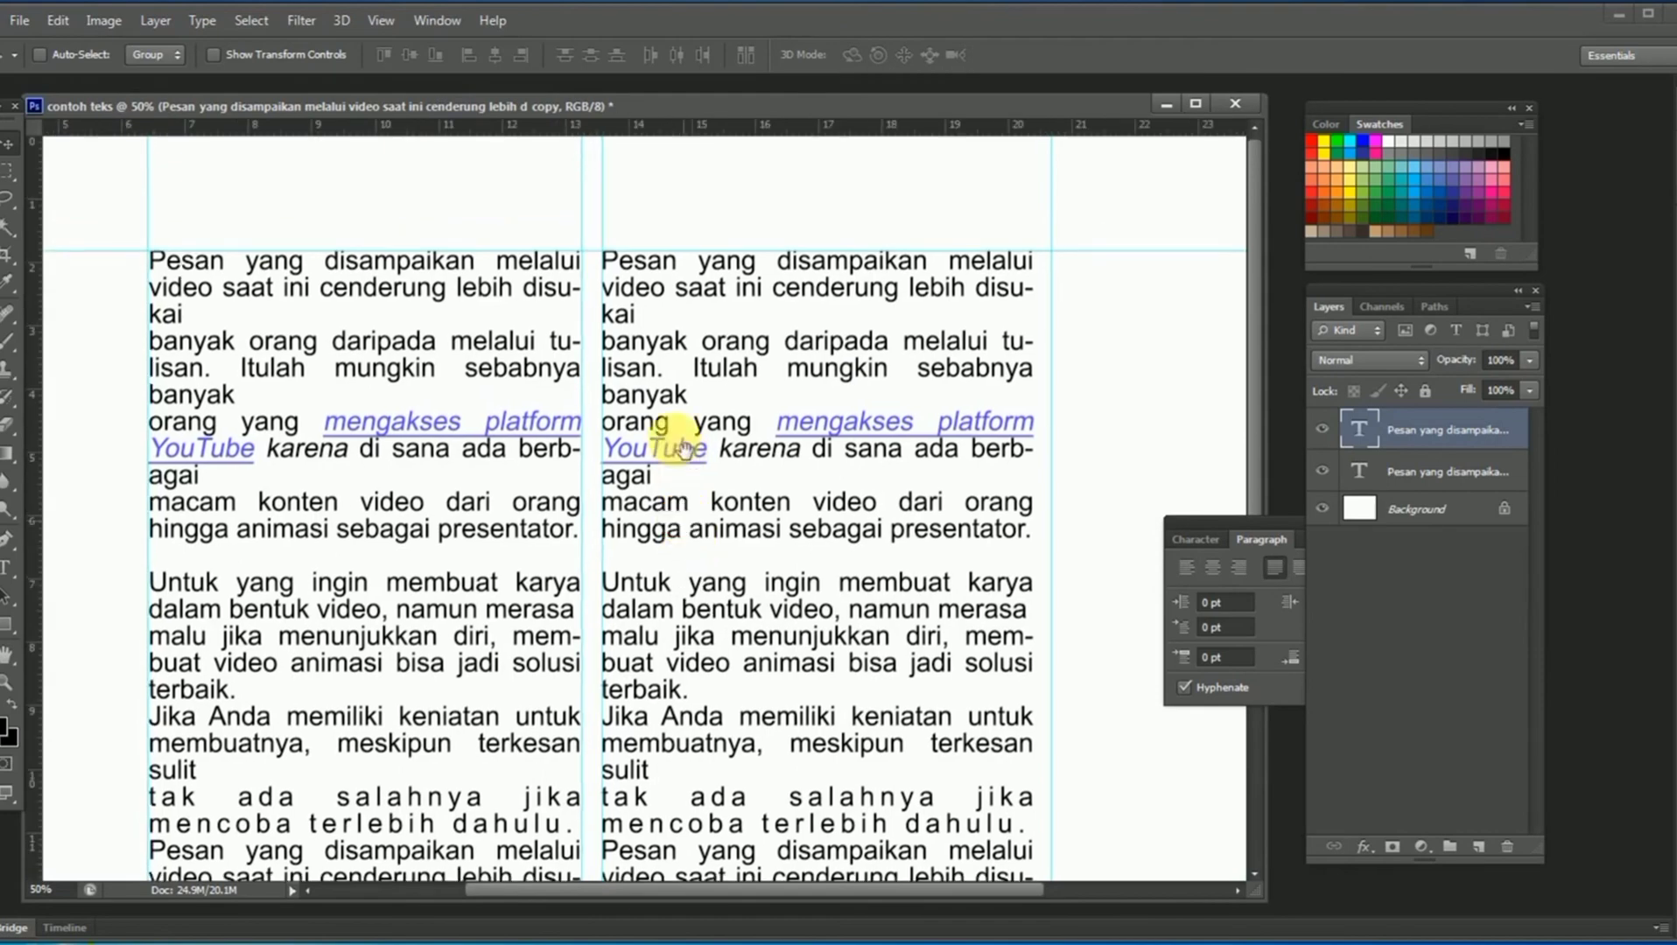
pyautogui.scroll(-2, 676, 379)
pyautogui.scroll(-1, 667, 364)
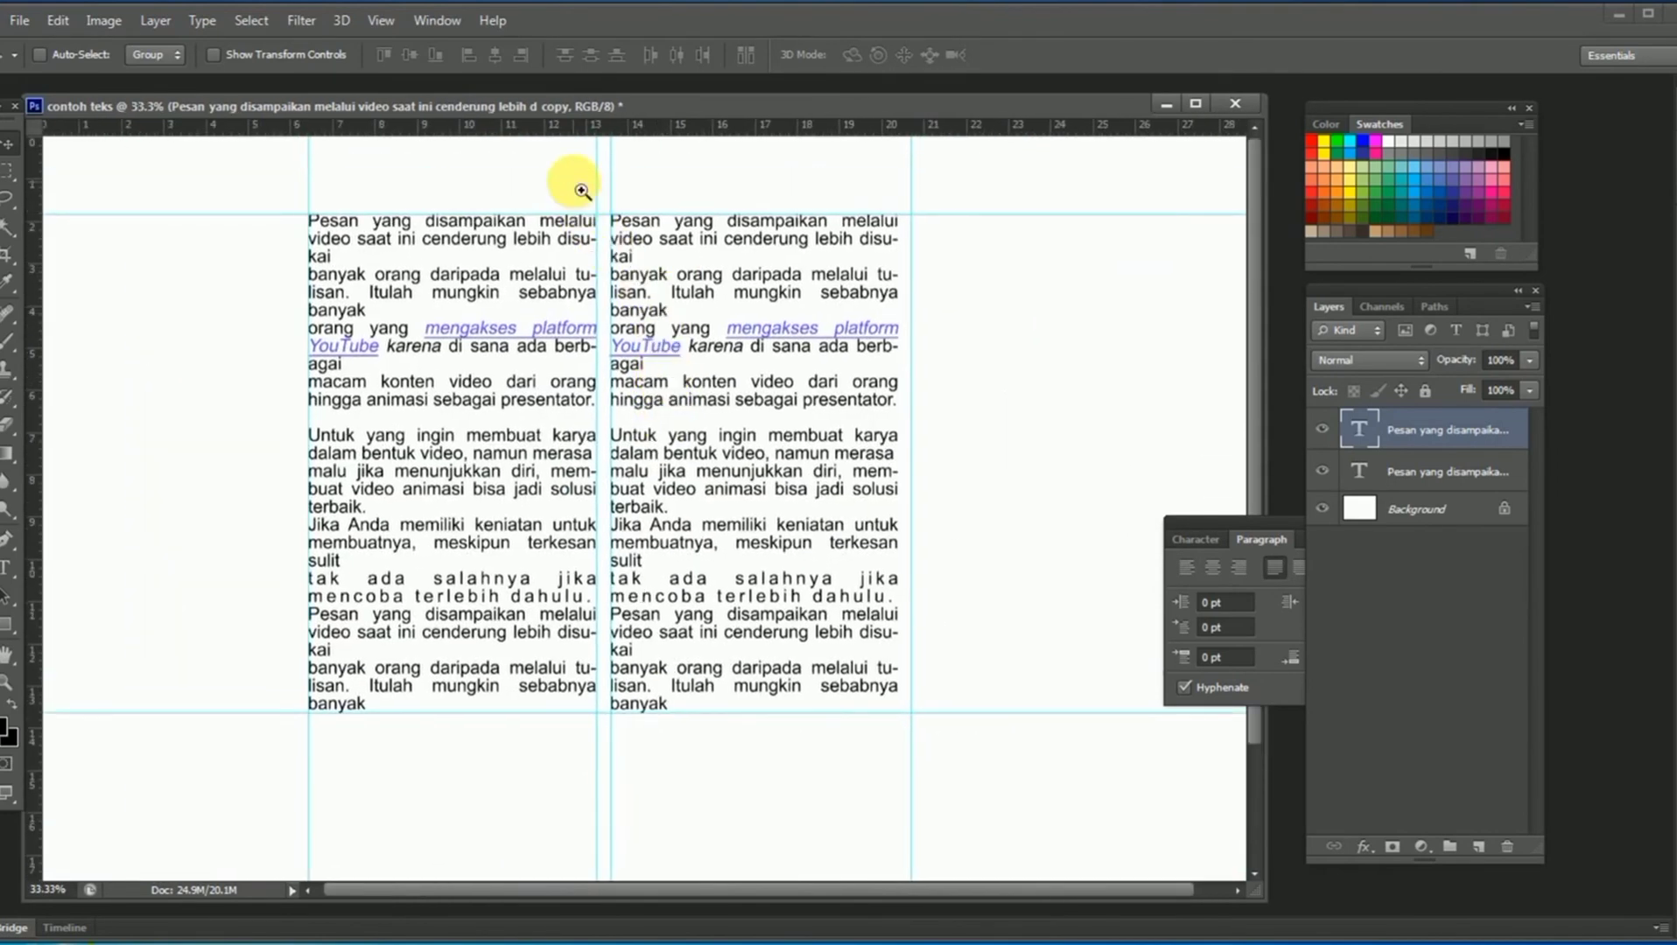
pyautogui.scroll(1, 573, 185)
pyautogui.moveTo(574, 185); pyautogui.dragTo(575, 209)
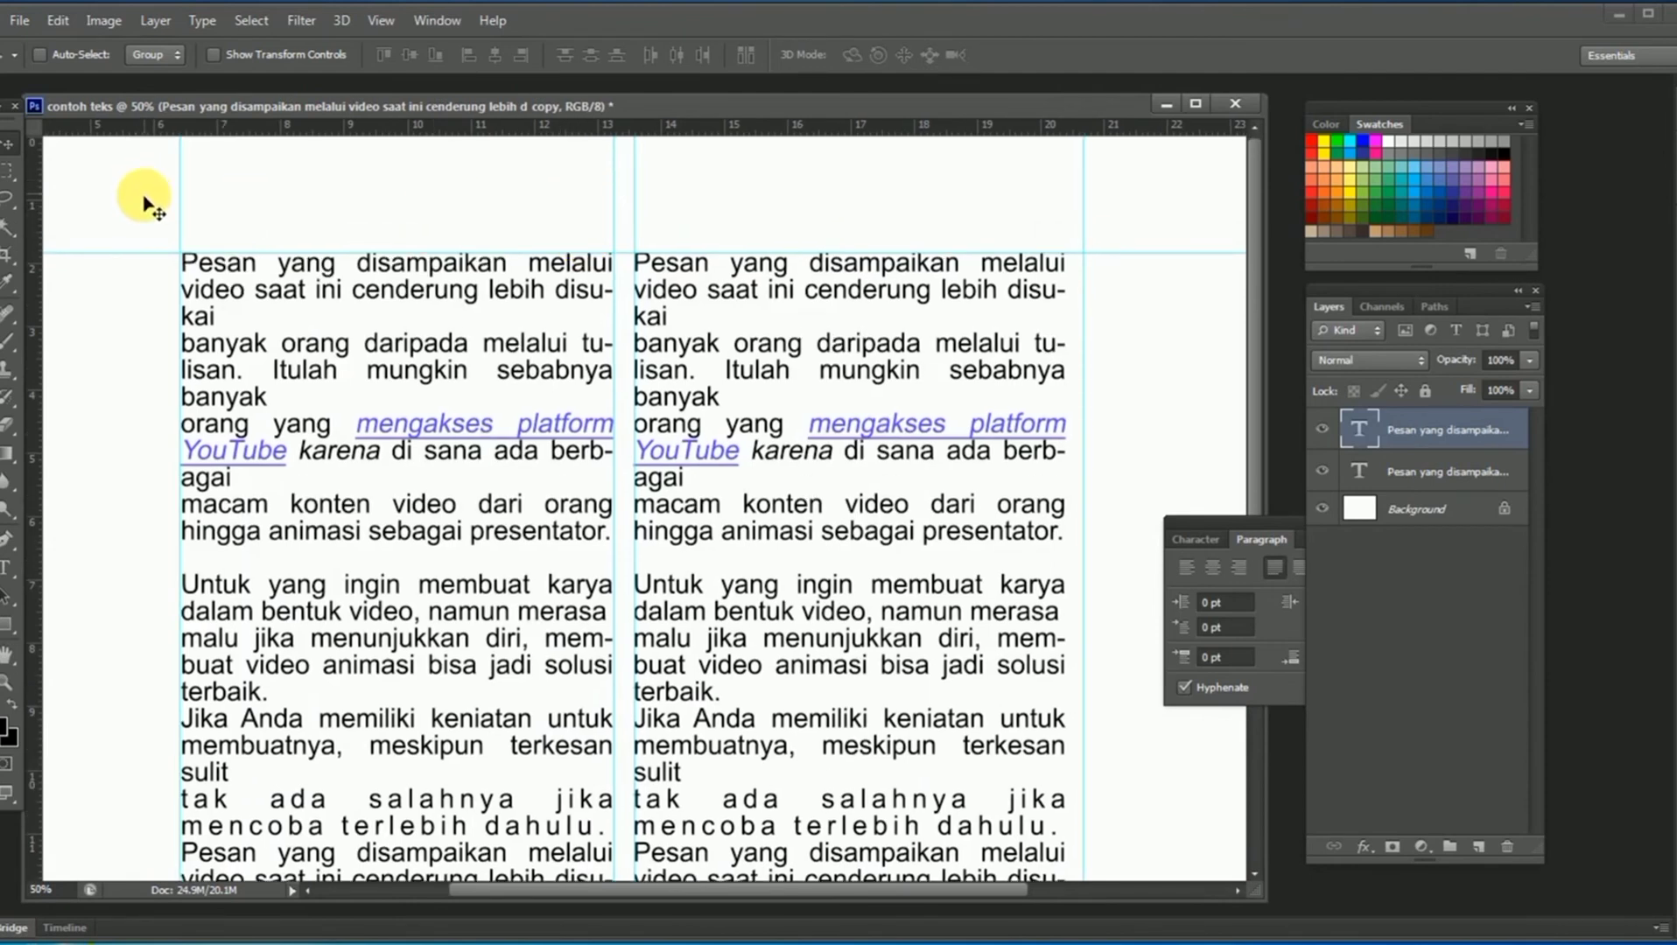
# Draw a heading box above both columns with 'MENGAKSES PLATFORM YOUTUBE' and select its text.
pyautogui.click(8, 569)
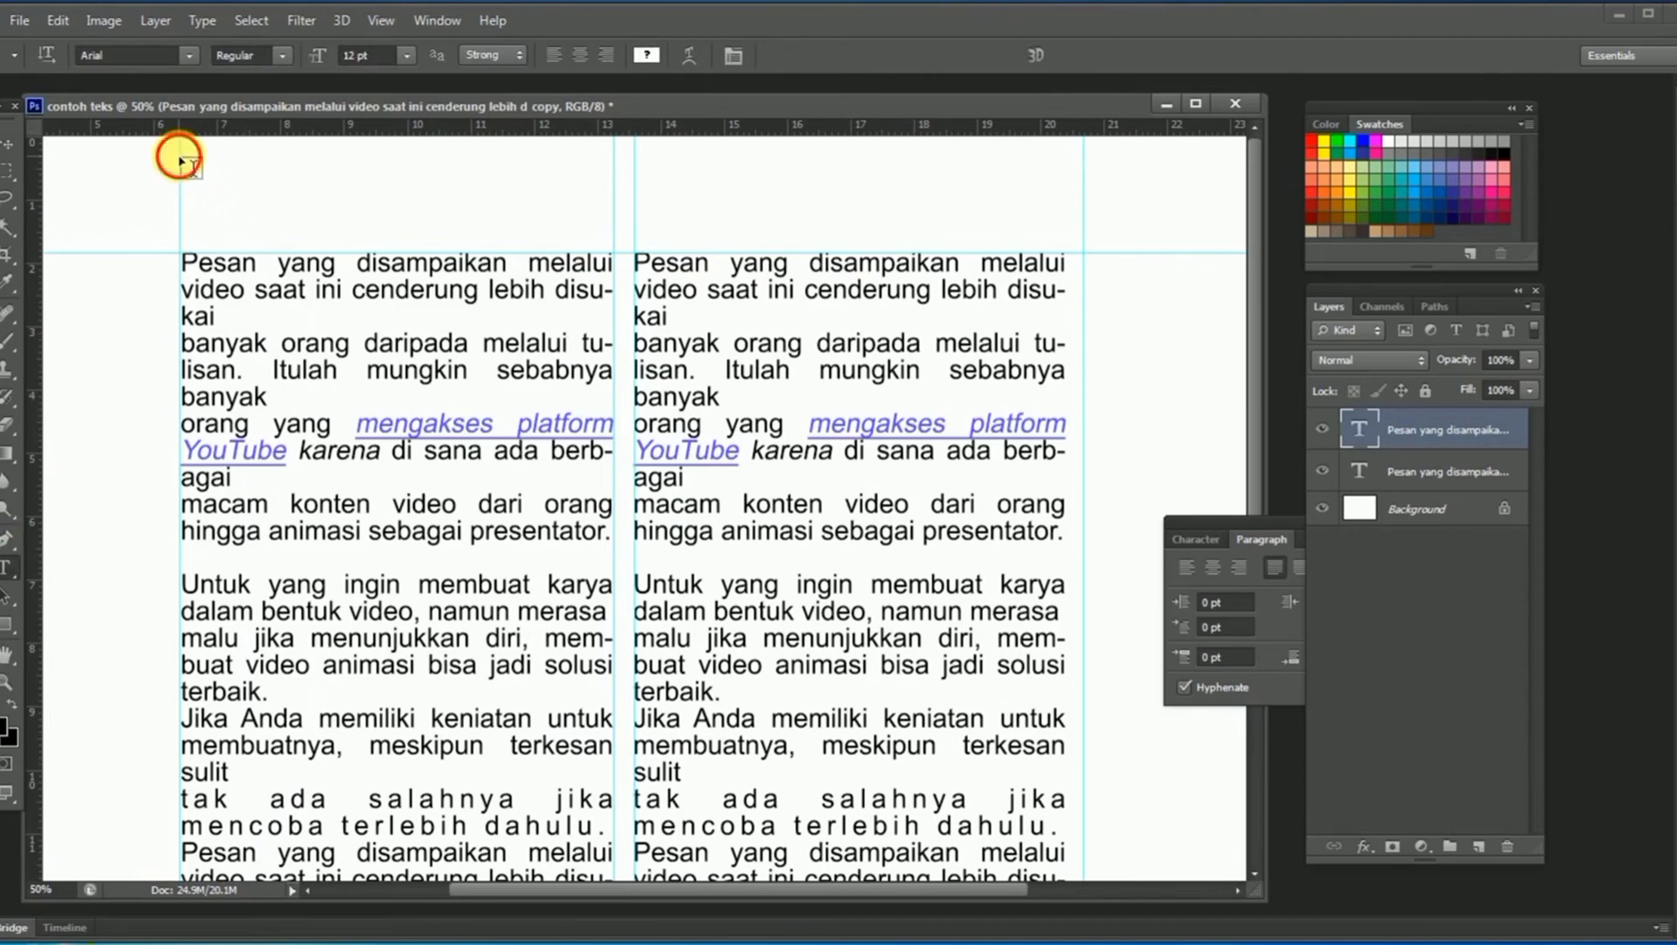
pyautogui.moveTo(179, 159); pyautogui.dragTo(1084, 238)
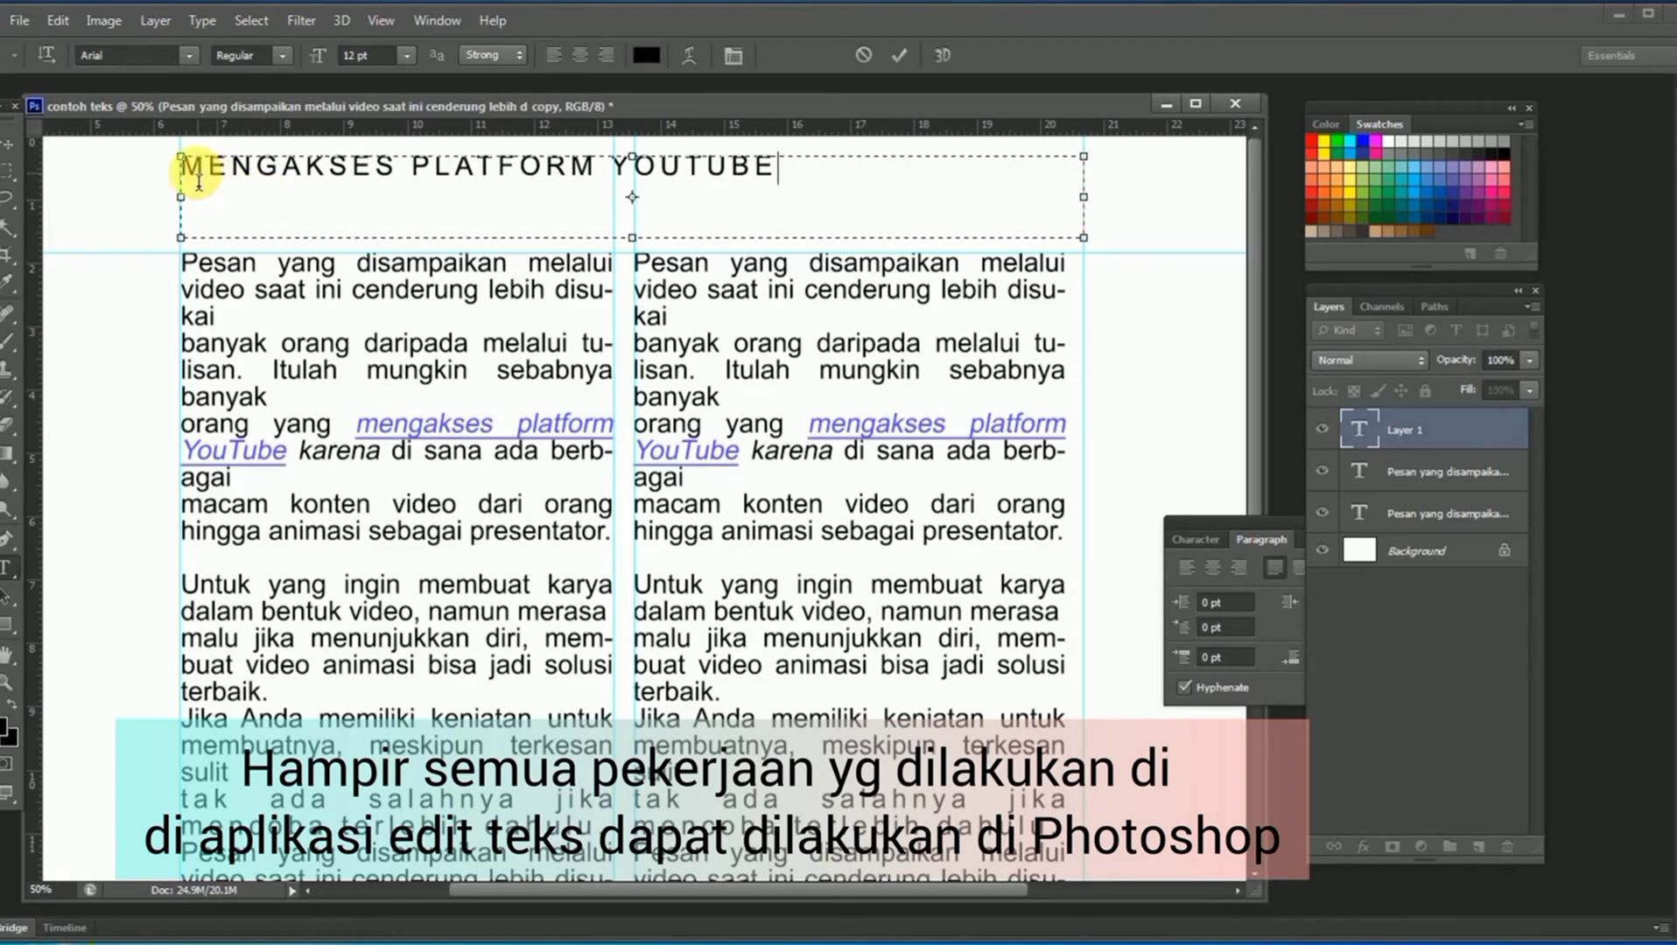
pyautogui.moveTo(188, 179); pyautogui.dragTo(792, 172)
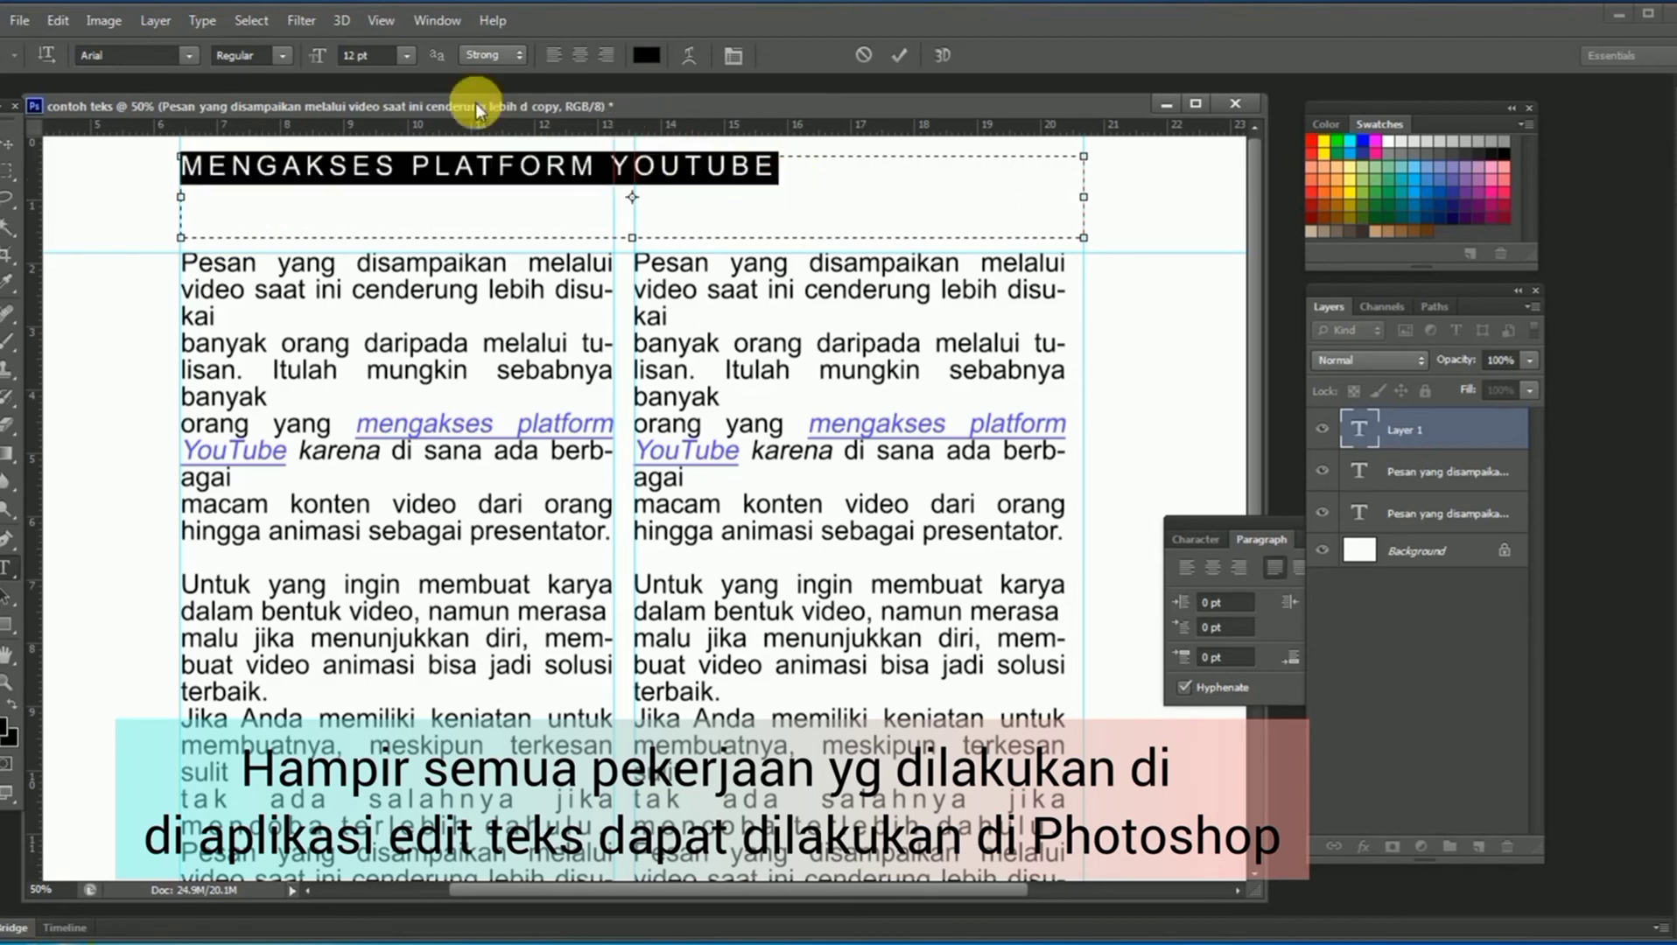
pyautogui.click(185, 57)
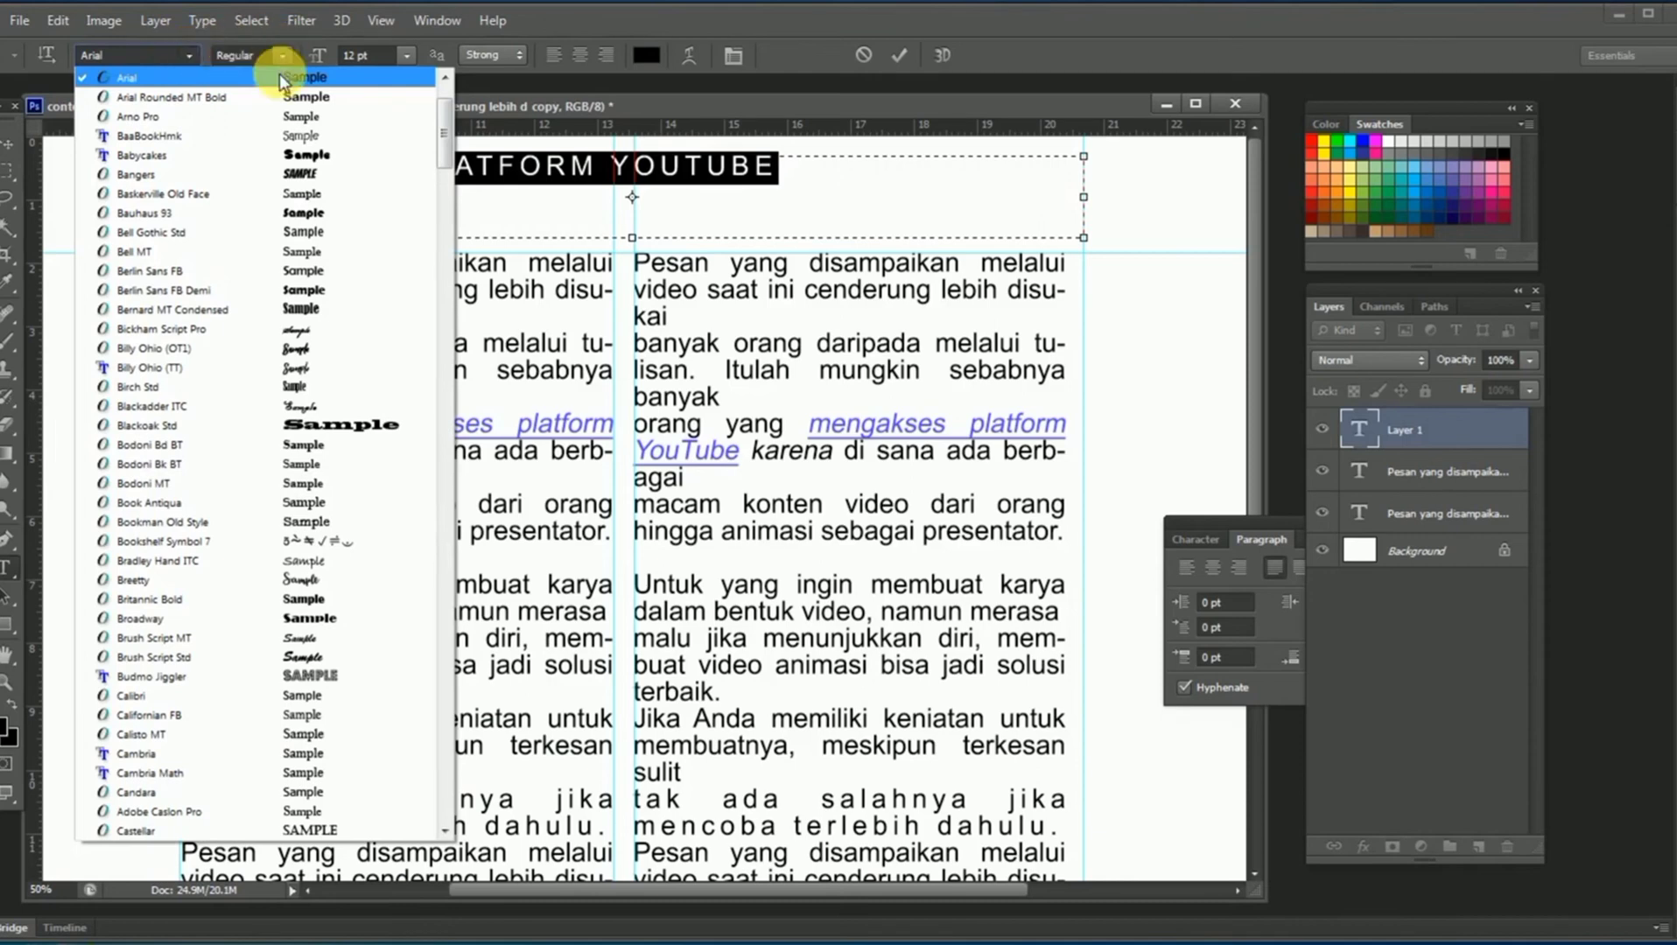
# Set the heading font to Arial Rounded MT Bold with tracking 0.
pyautogui.click(276, 96)
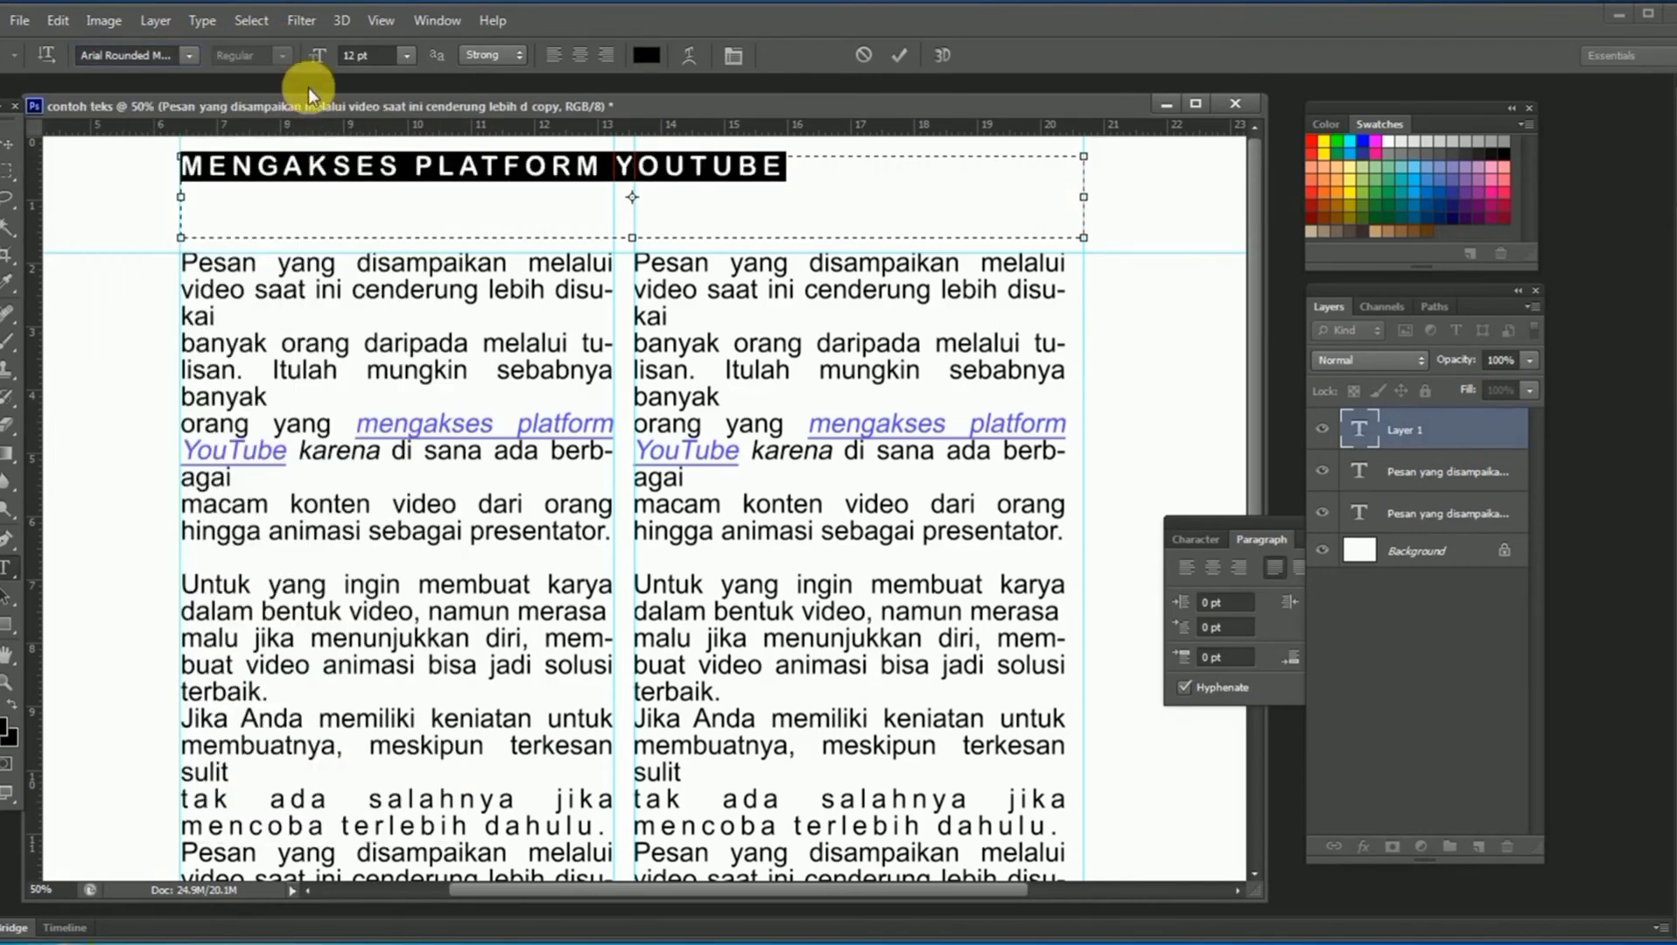
pyautogui.tripleClick(330, 171)
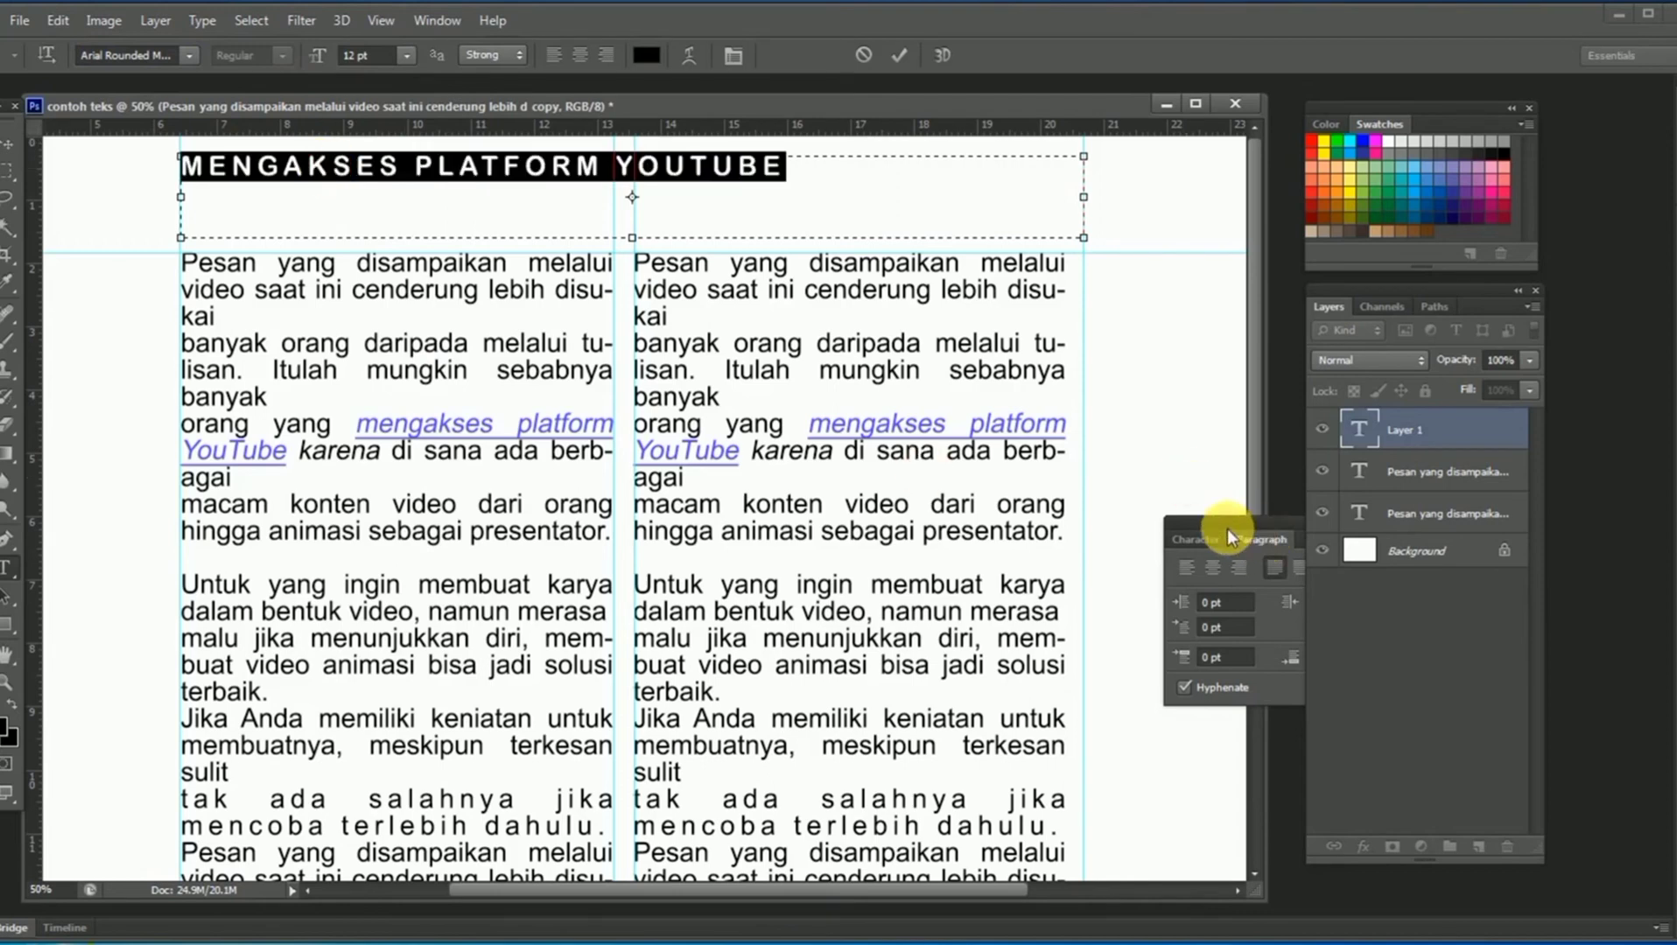
pyautogui.click(1199, 539)
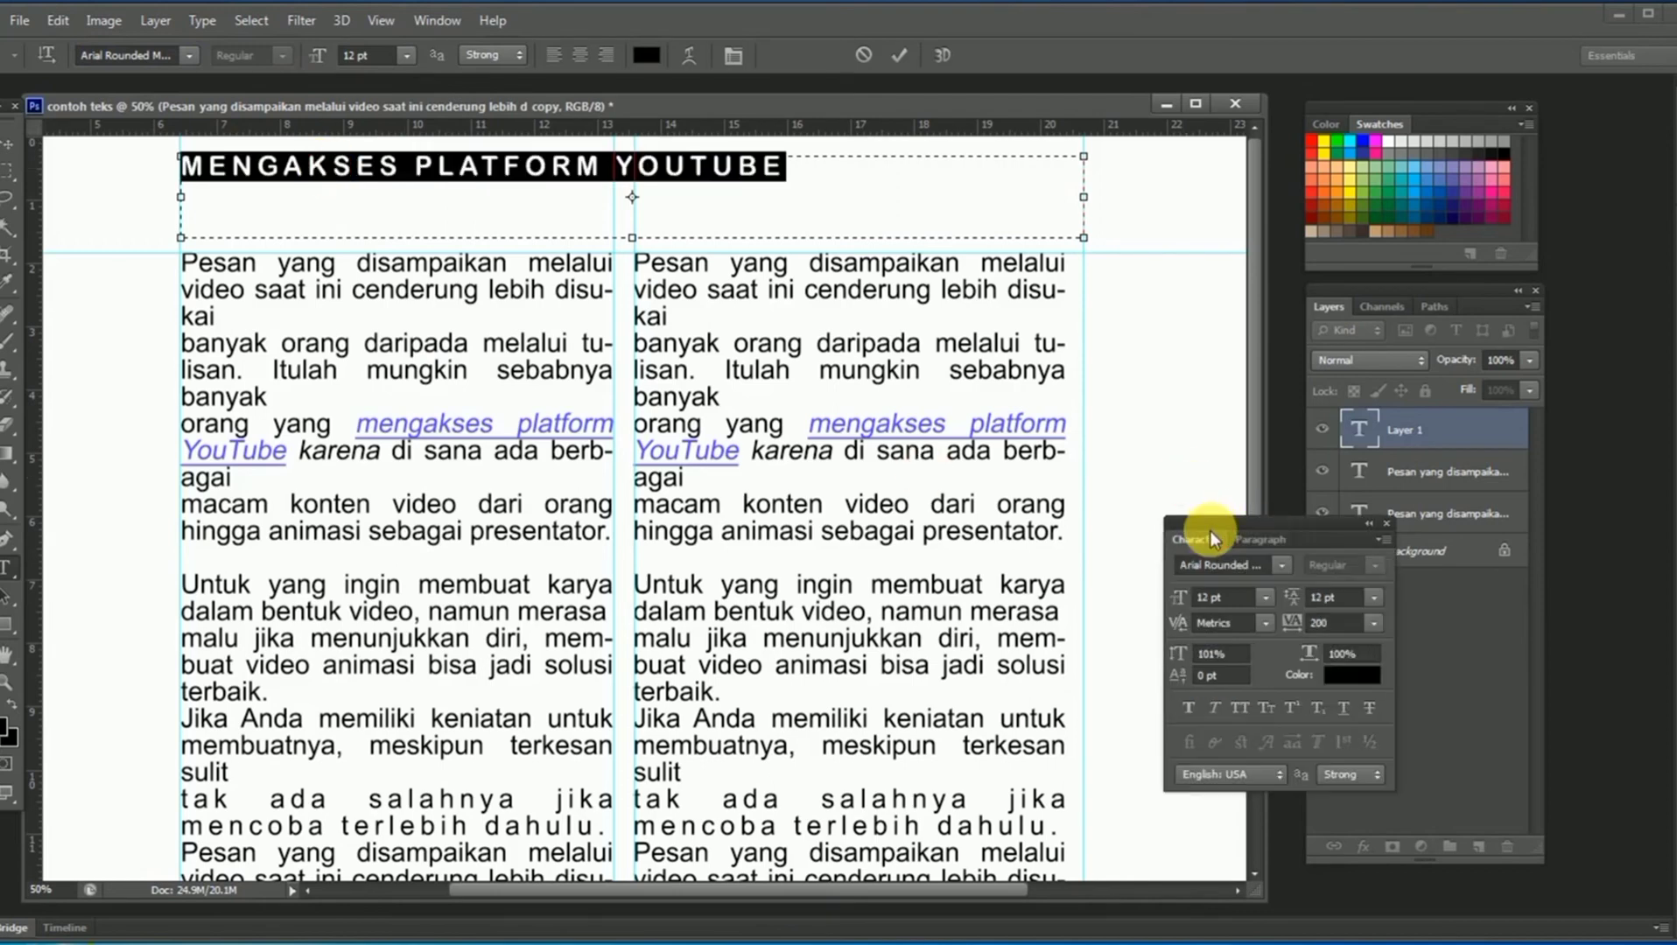
pyautogui.click(1374, 625)
pyautogui.click(1337, 790)
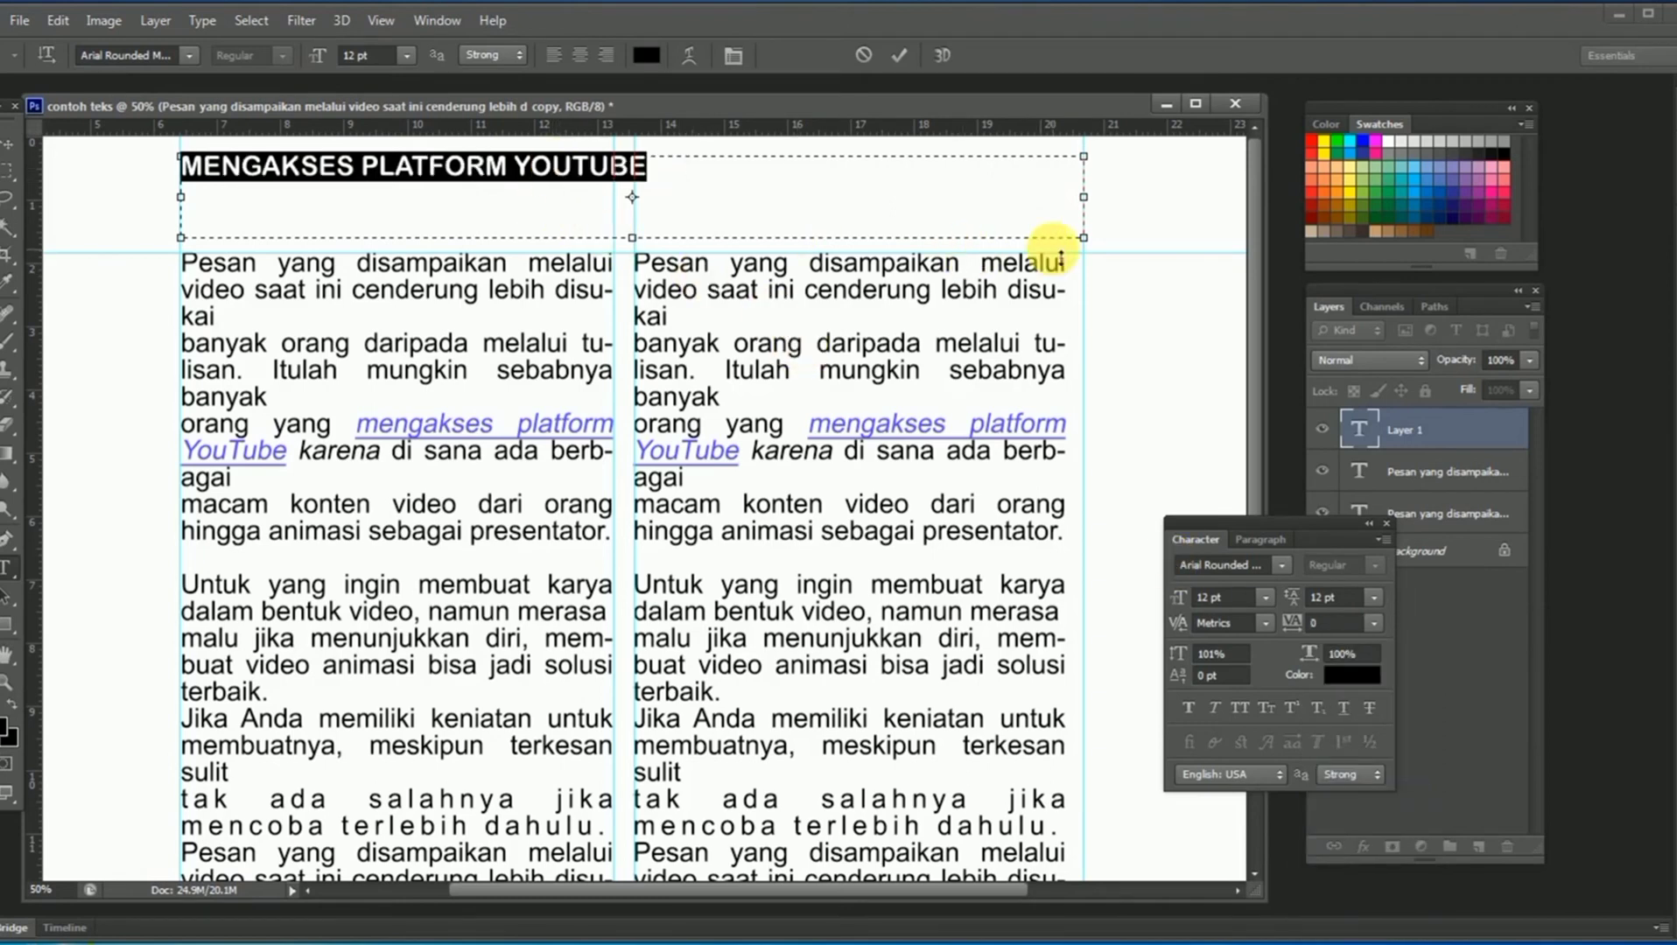
# Shrink the heading box to fit, commit, and move it down just above the columns.
pyautogui.moveTo(1084, 238); pyautogui.dragTo(656, 183)
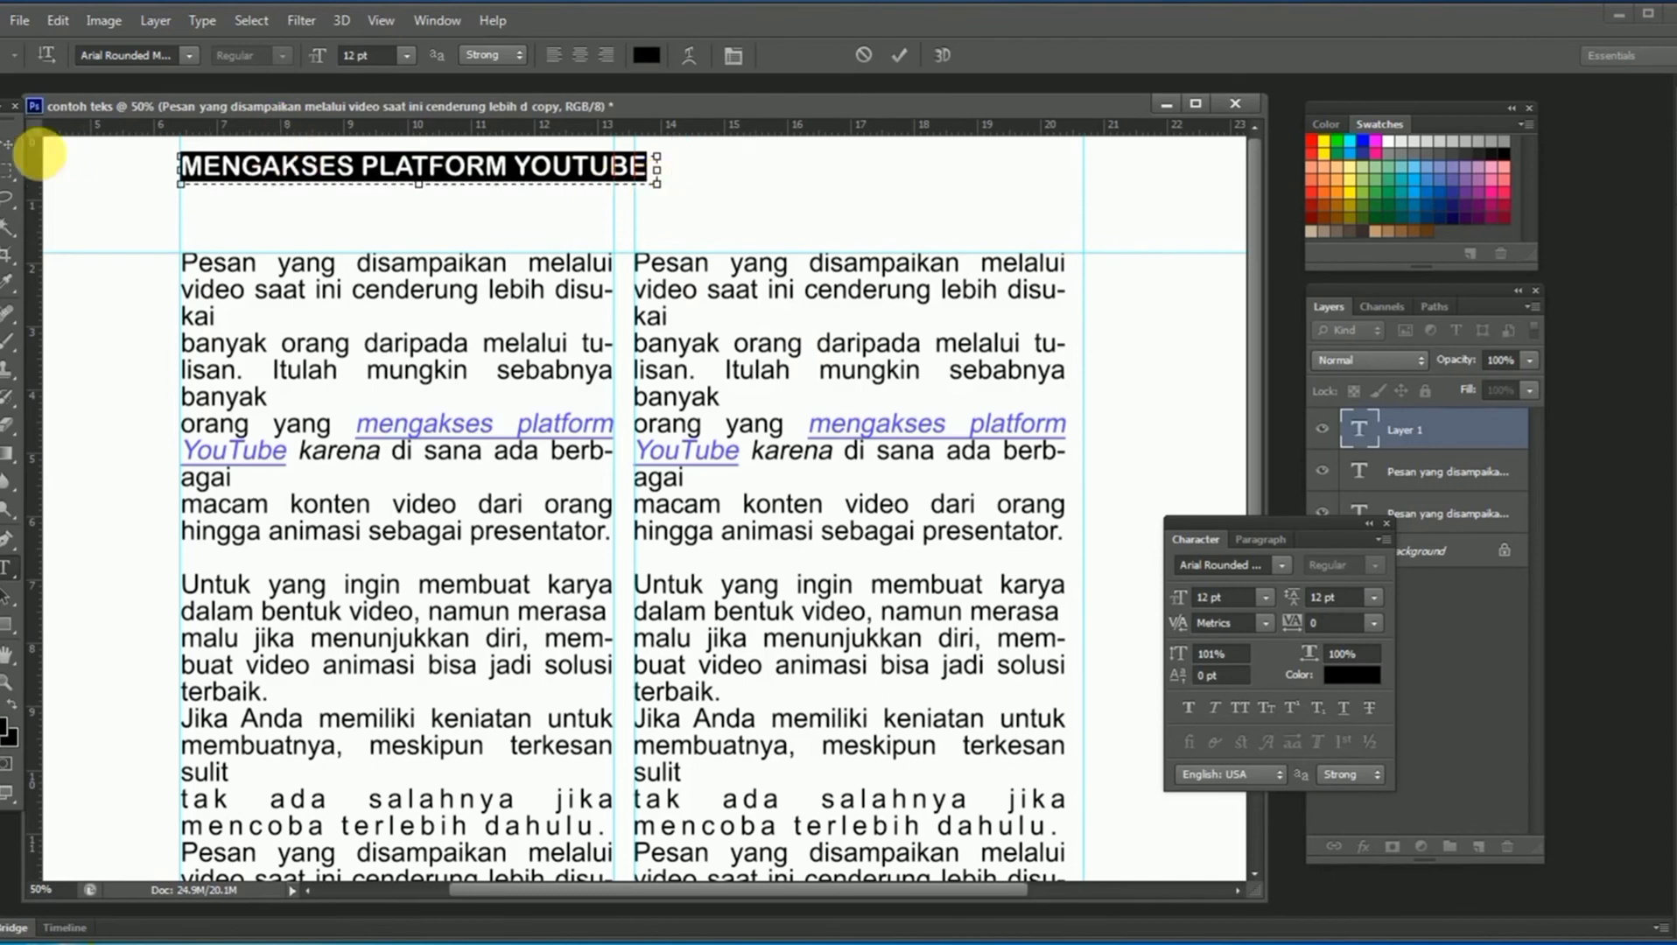
pyautogui.click(8, 143)
pyautogui.moveTo(461, 159); pyautogui.dragTo(461, 206)
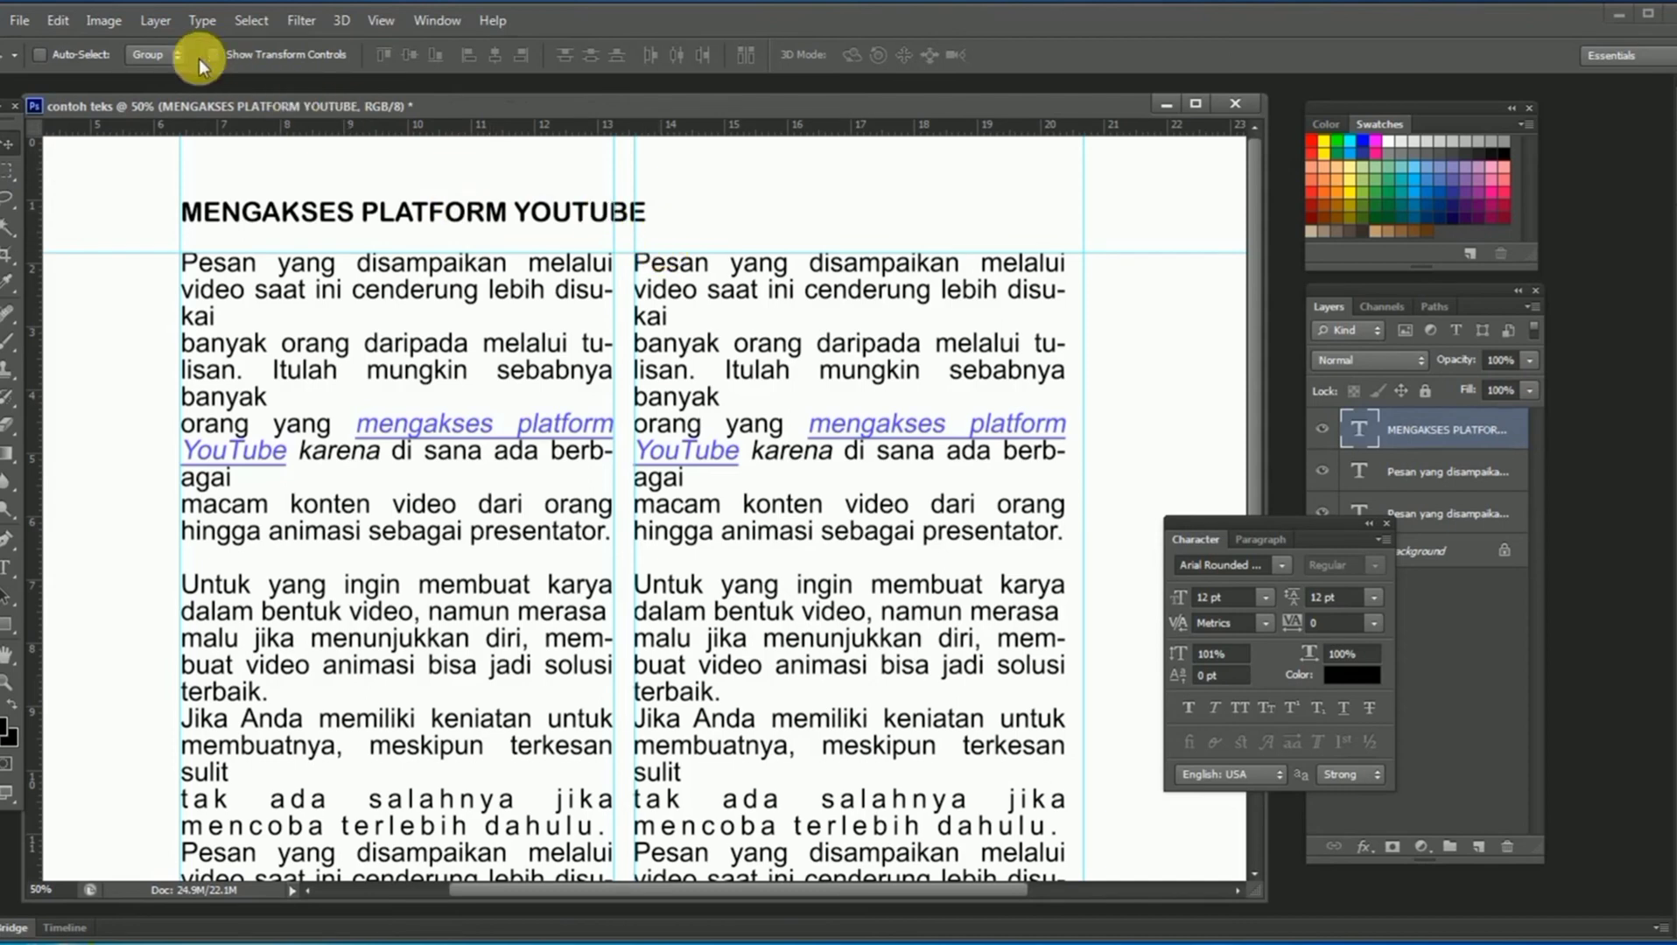
# Scale the heading up to 23.3 pt across both columns and nudge it just above them.
pyautogui.click(60, 21)
pyautogui.moveTo(184, 439)
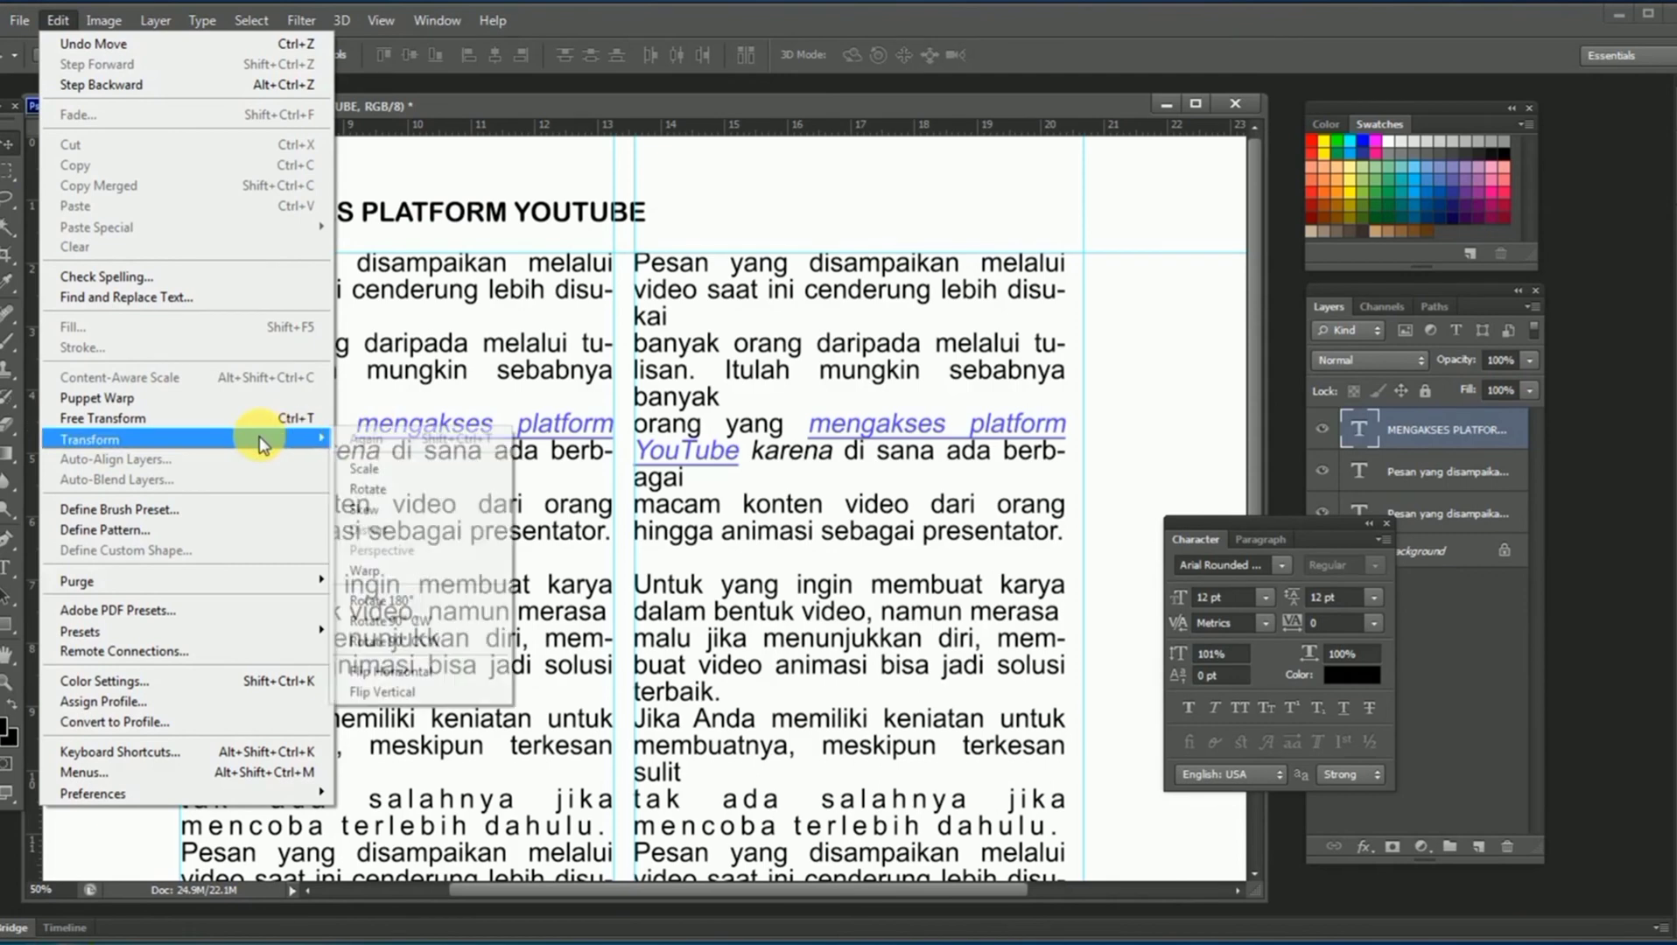
pyautogui.click(367, 469)
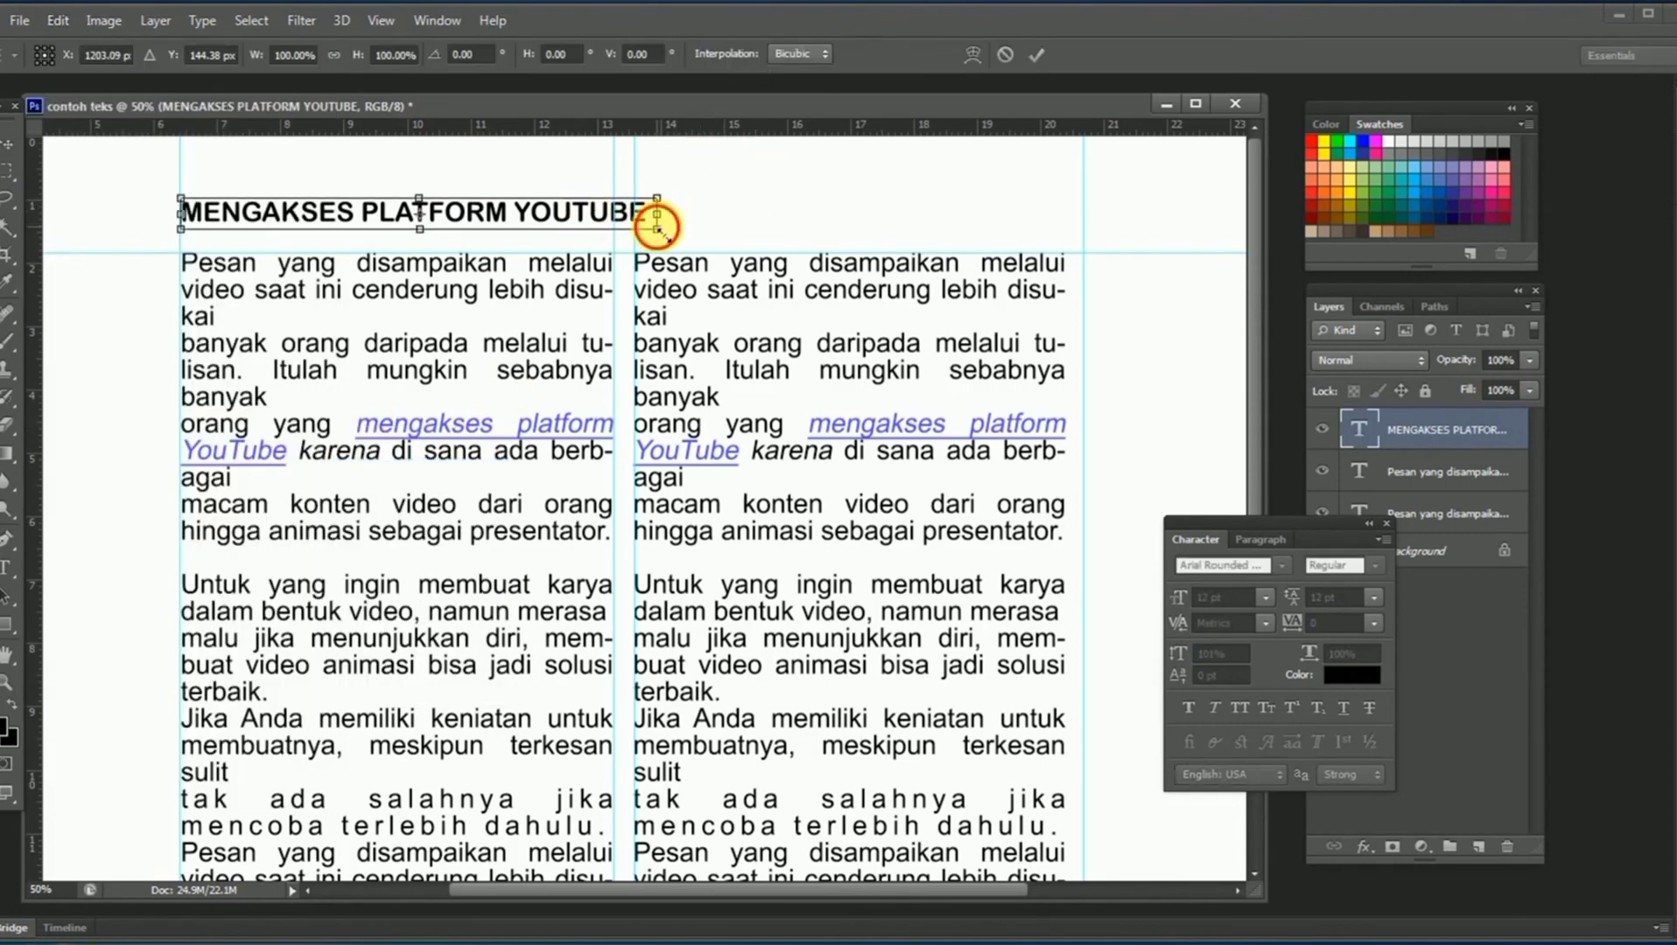
pyautogui.moveTo(656, 228); pyautogui.dragTo(1099, 451)
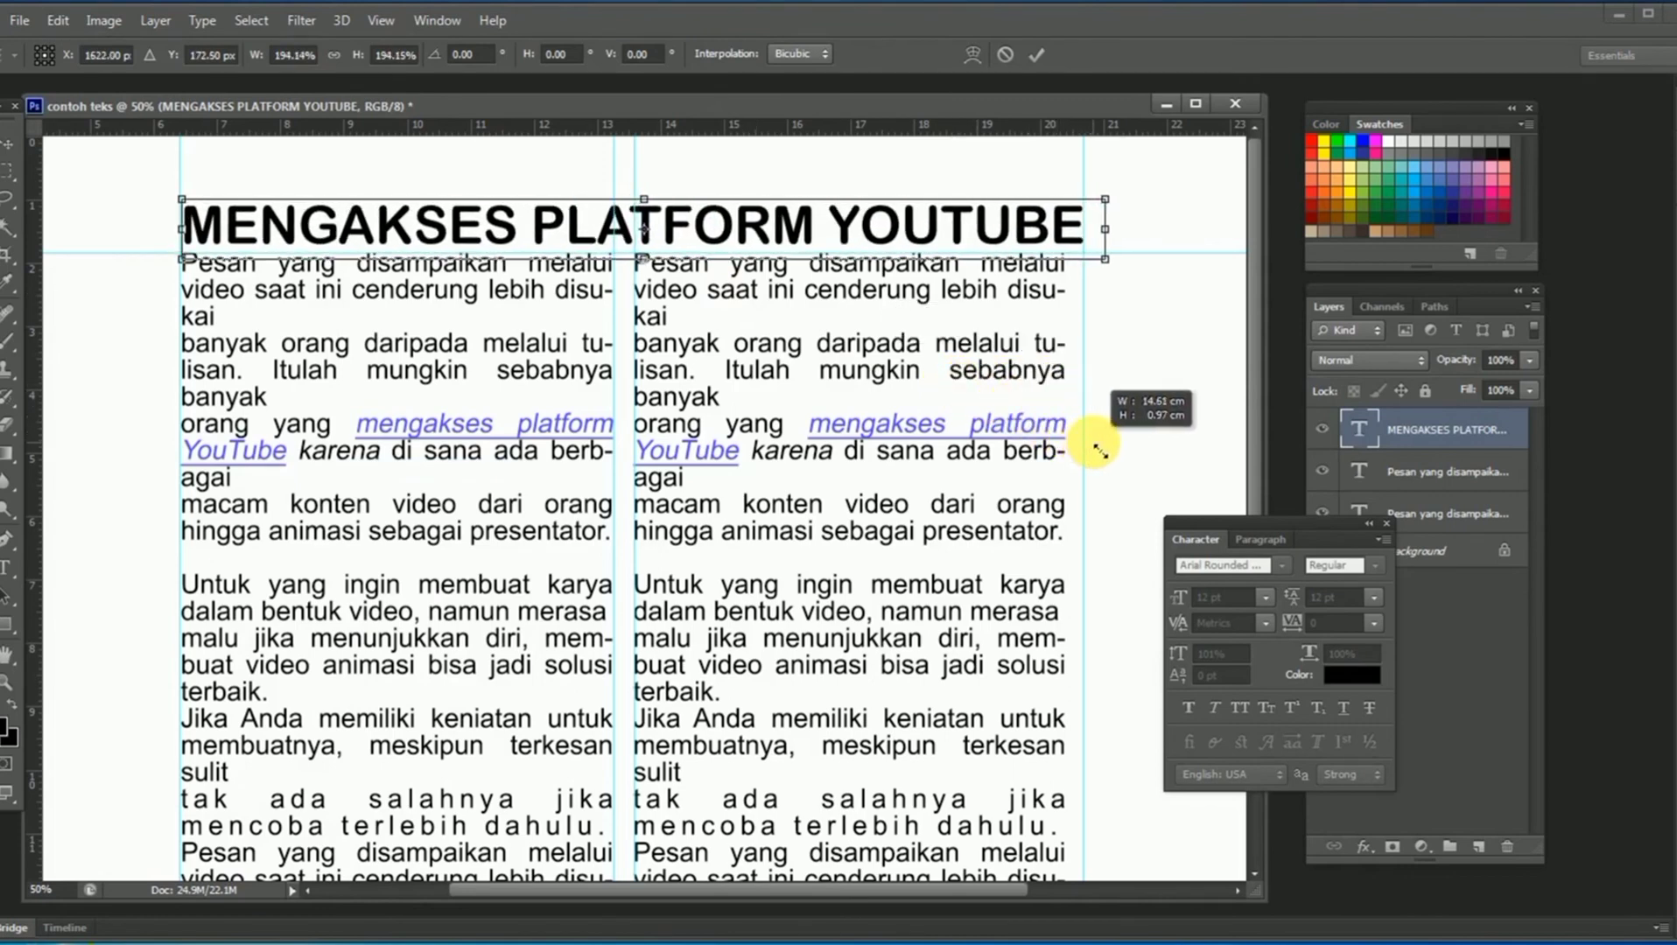
pyautogui.press('Return')
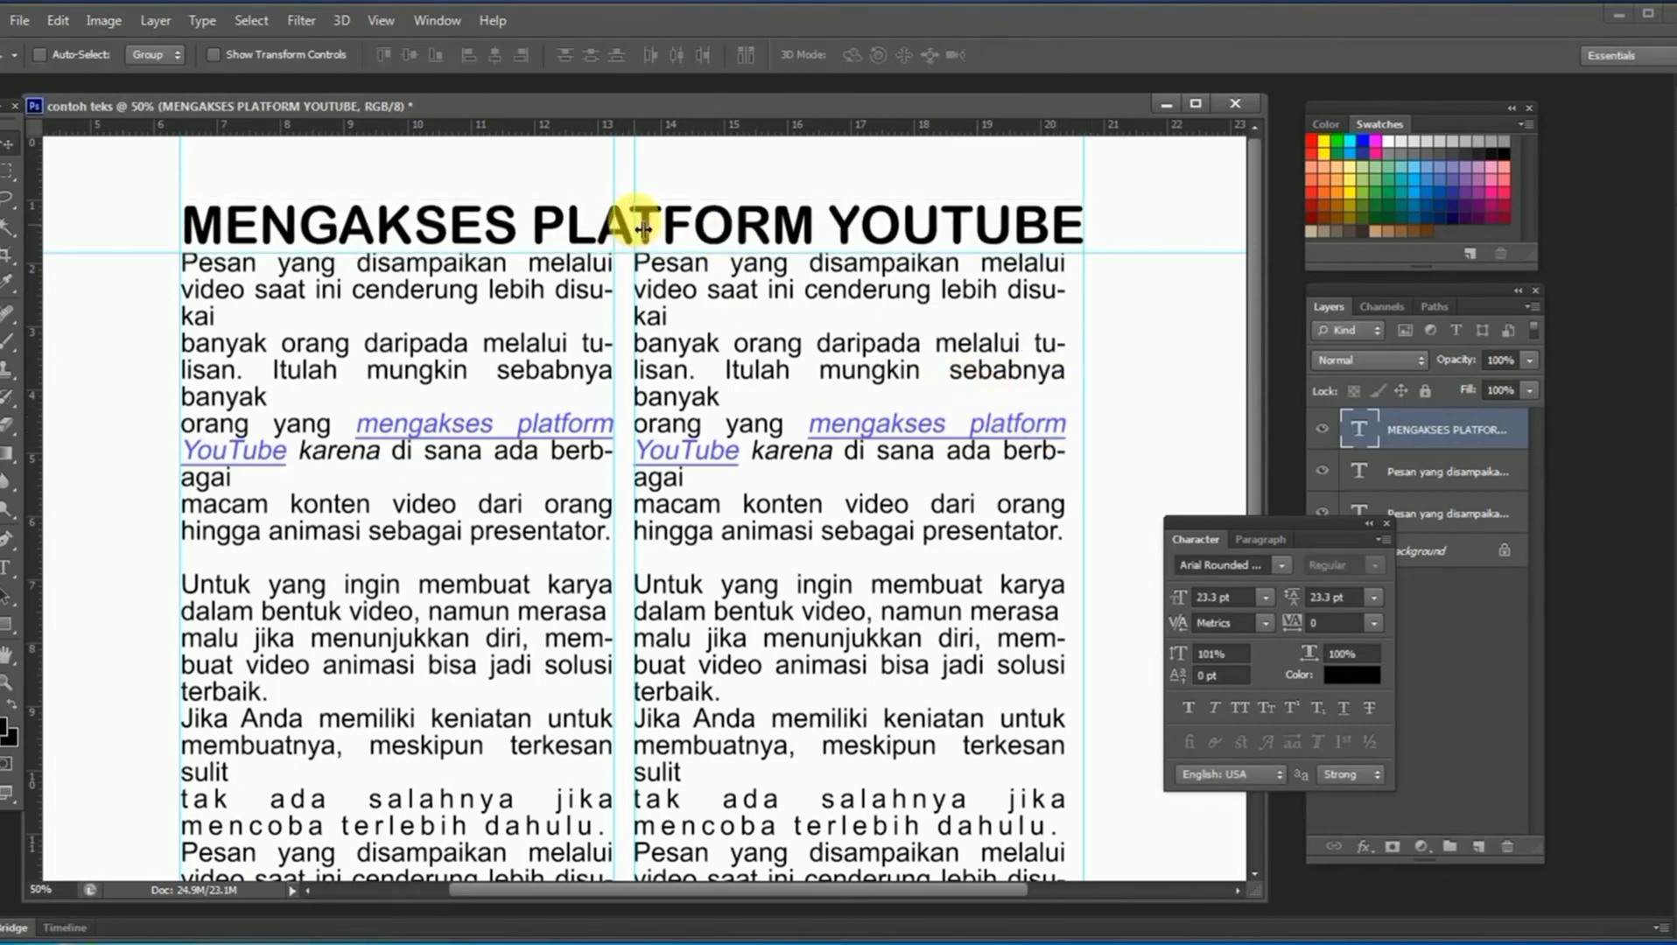
pyautogui.moveTo(635, 215)
pyautogui.mouseDown()
pyautogui.moveTo(674, 222)
pyautogui.moveTo(674, 207)
pyautogui.mouseUp()
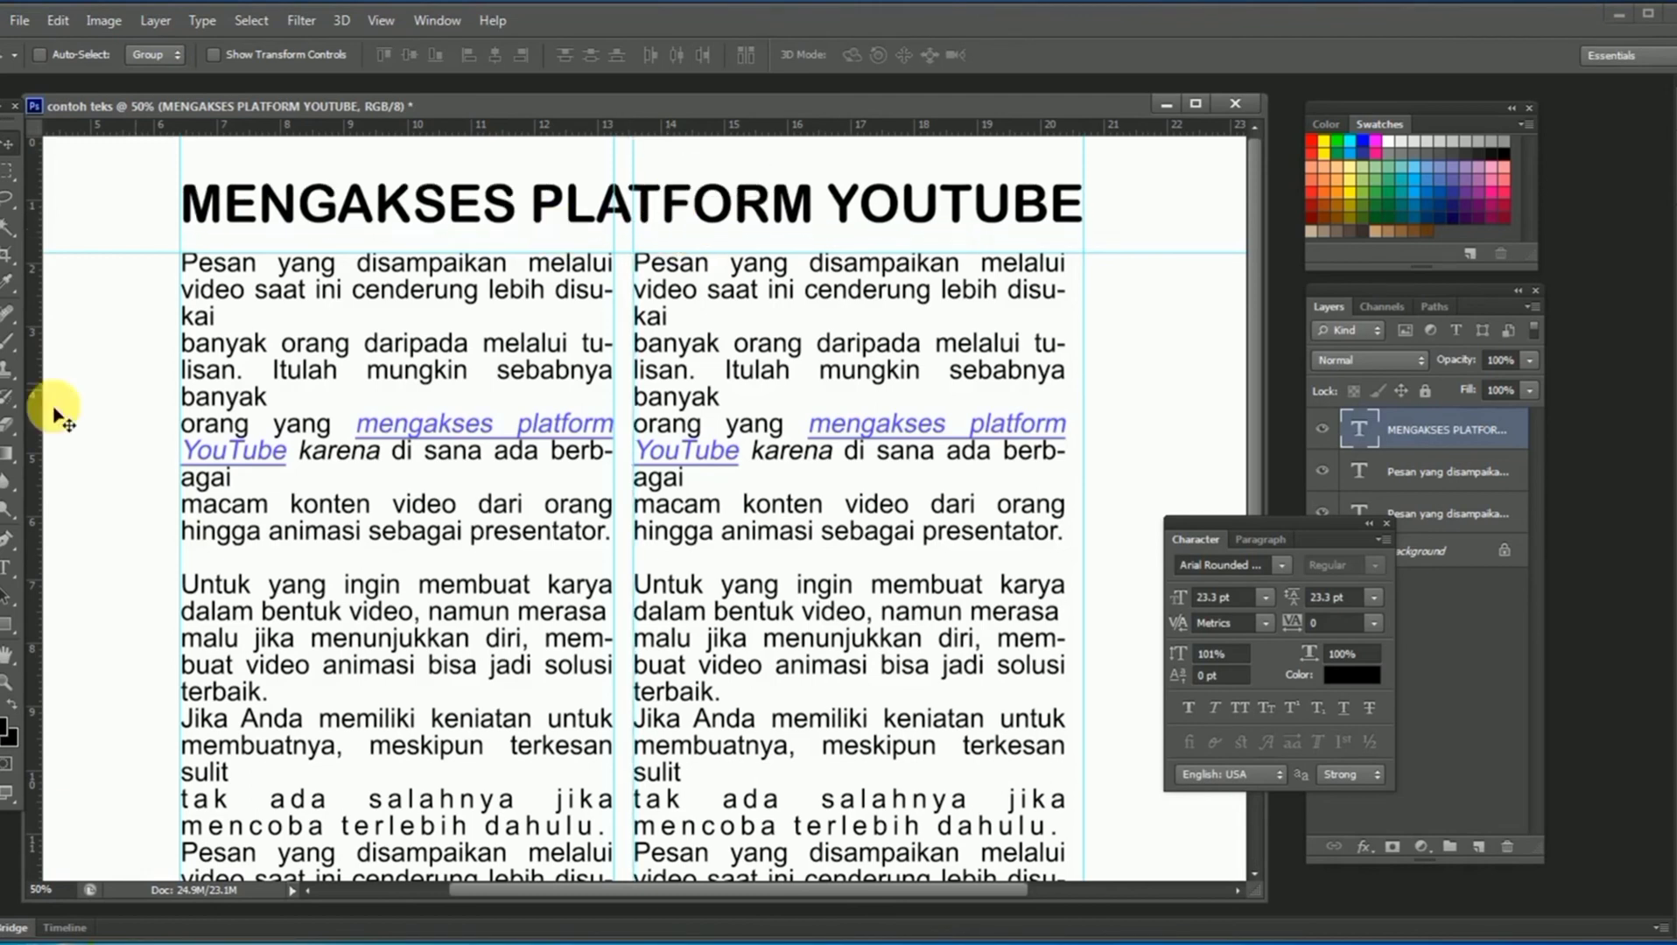
pyautogui.click(11, 563)
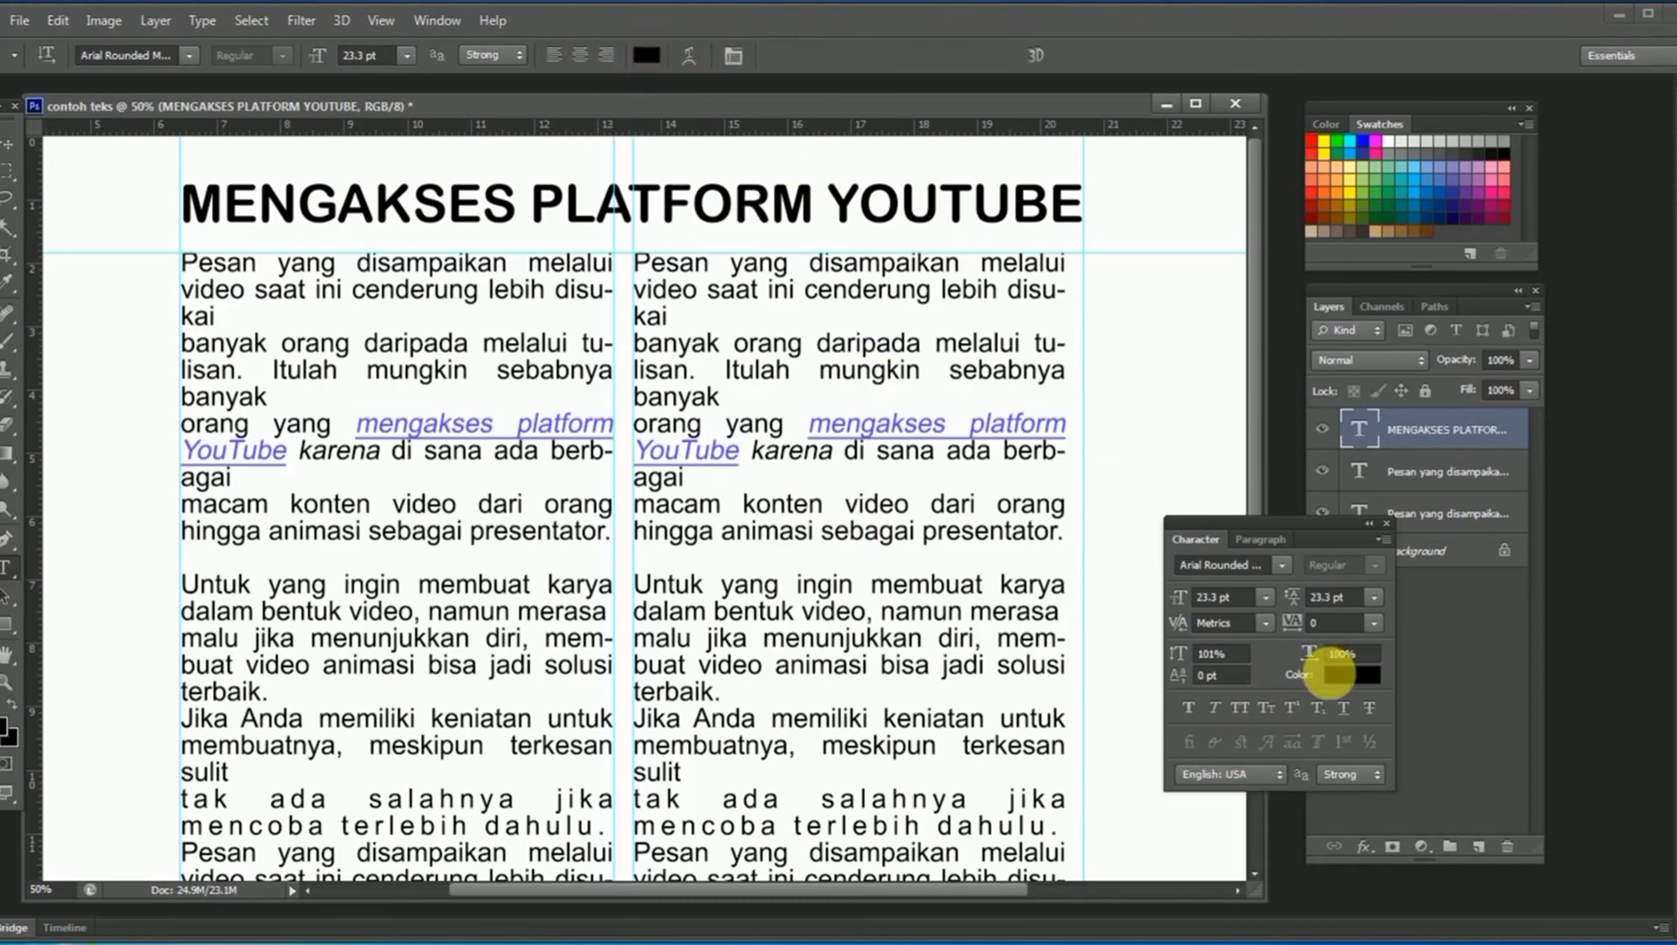
# Change the heading's text colour to red from the Swatches.
pyautogui.click(1344, 675)
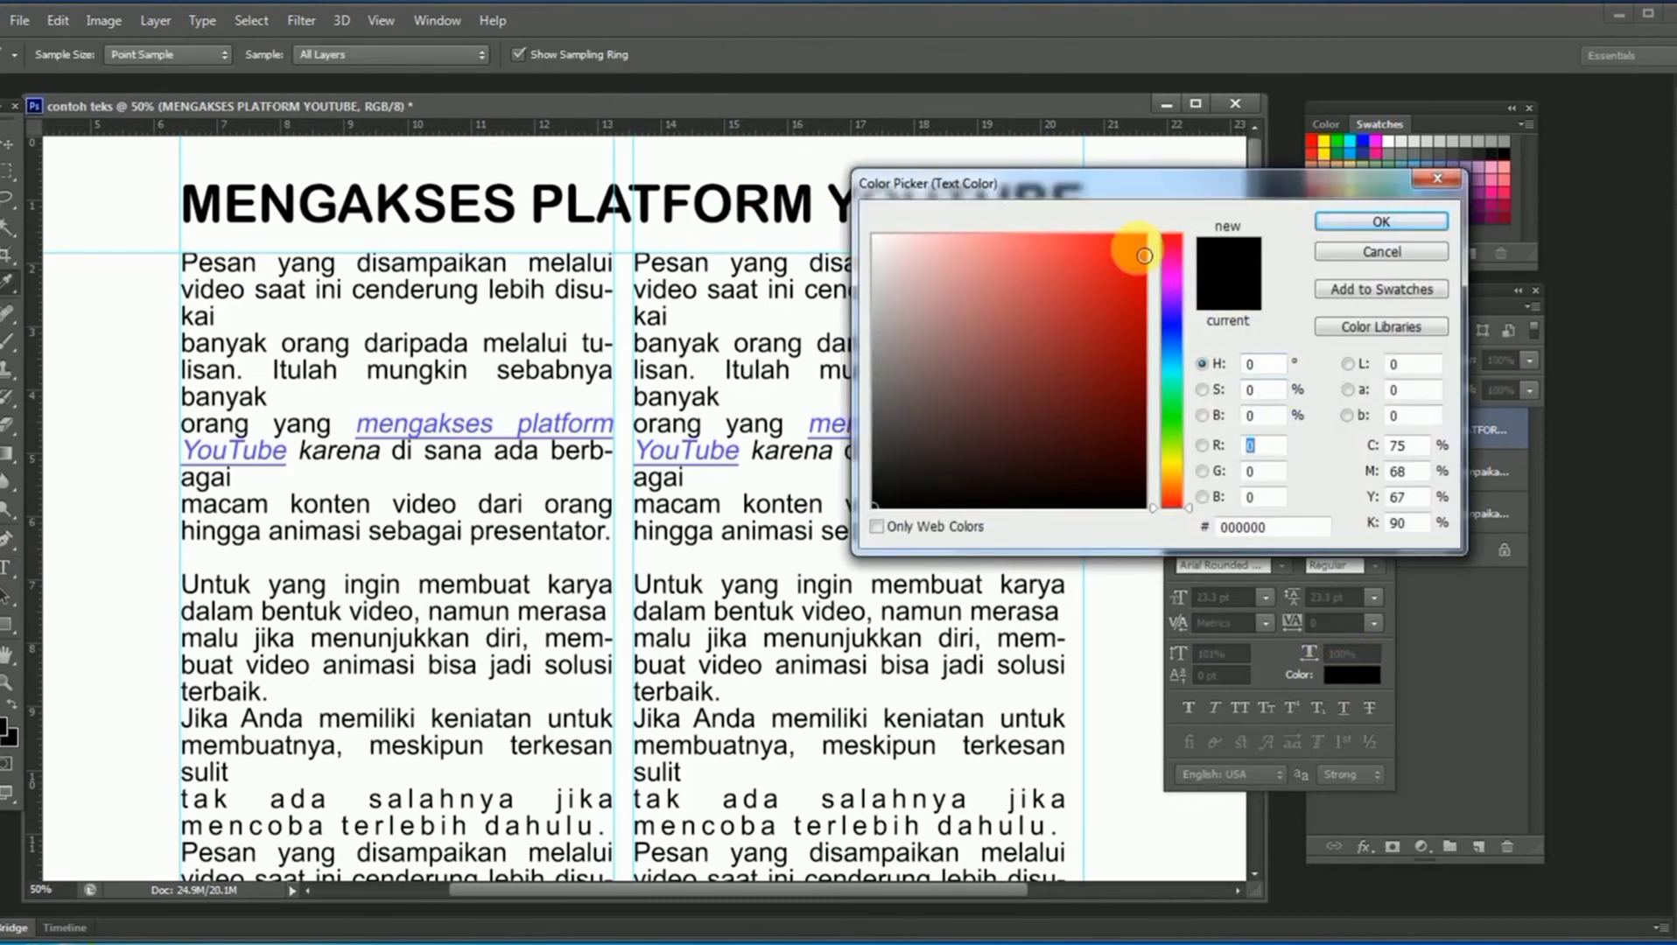
pyautogui.moveTo(1213, 186); pyautogui.dragTo(1033, 240)
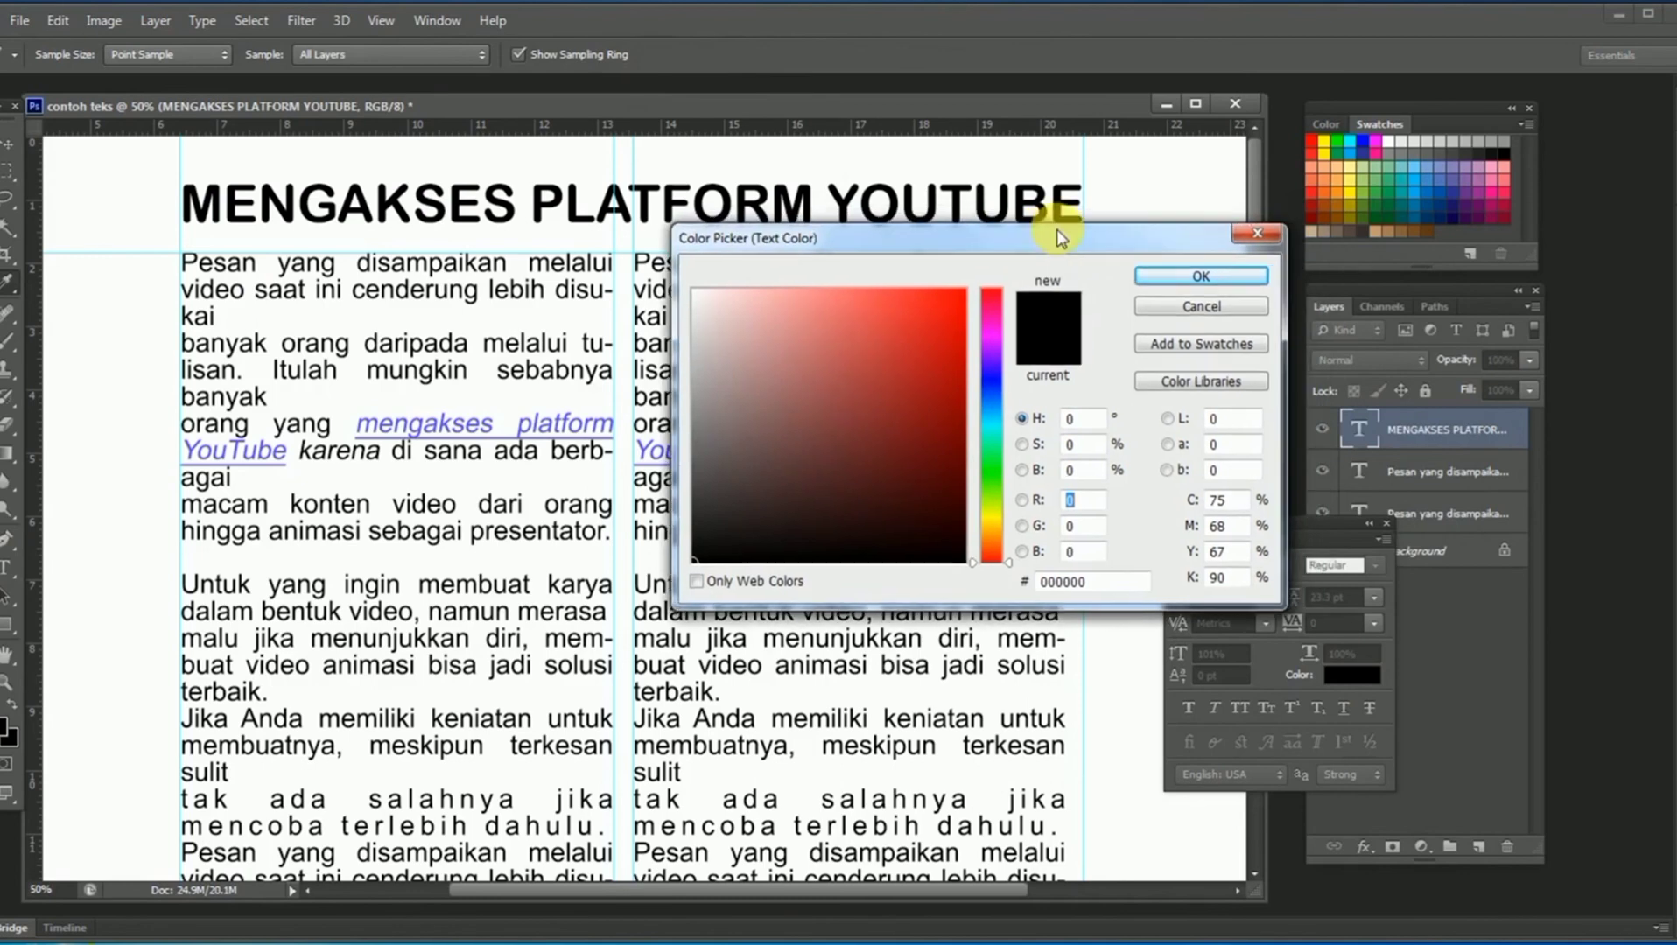
pyautogui.click(1314, 209)
pyautogui.click(1207, 276)
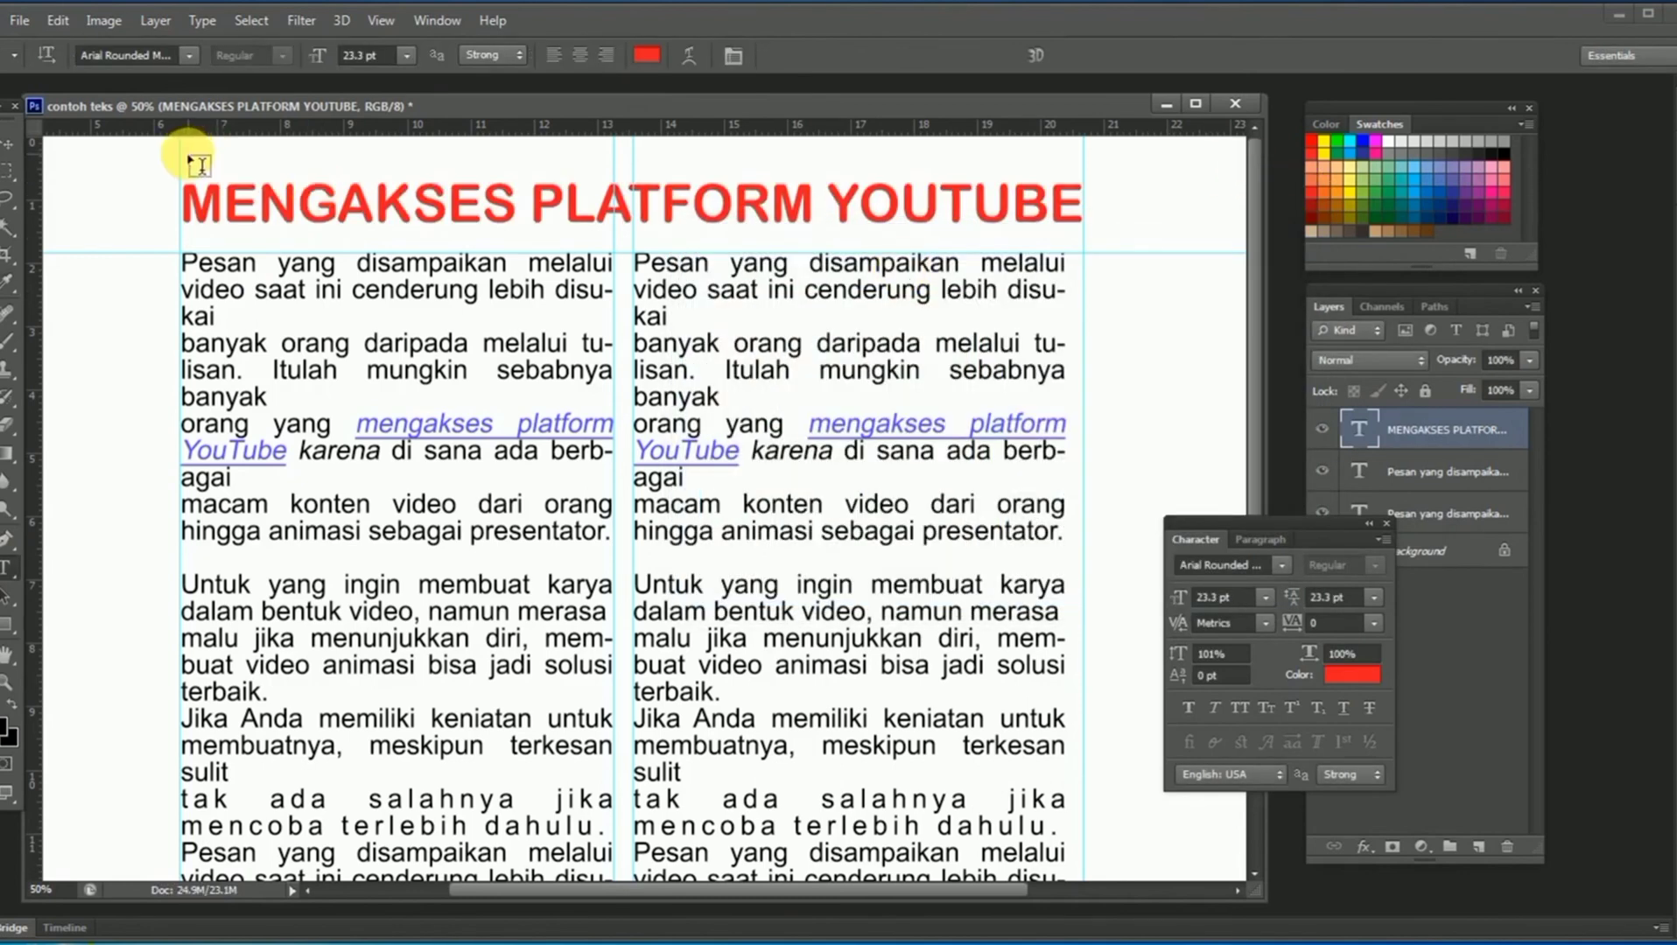
pyautogui.click(11, 142)
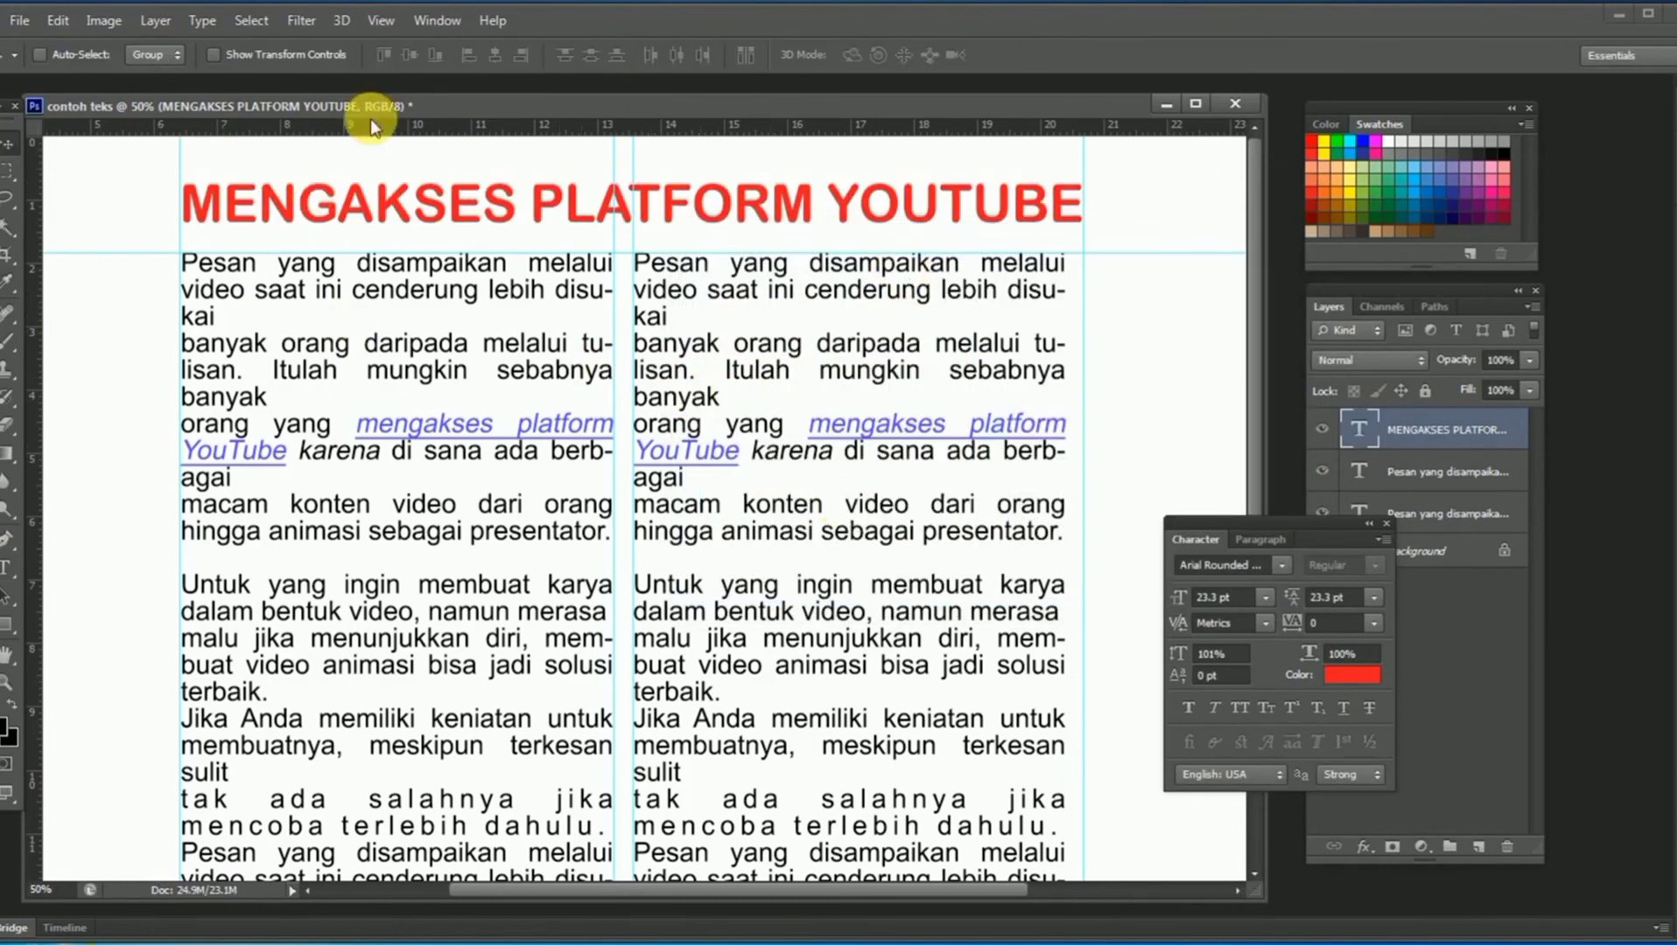
pyautogui.click(378, 21)
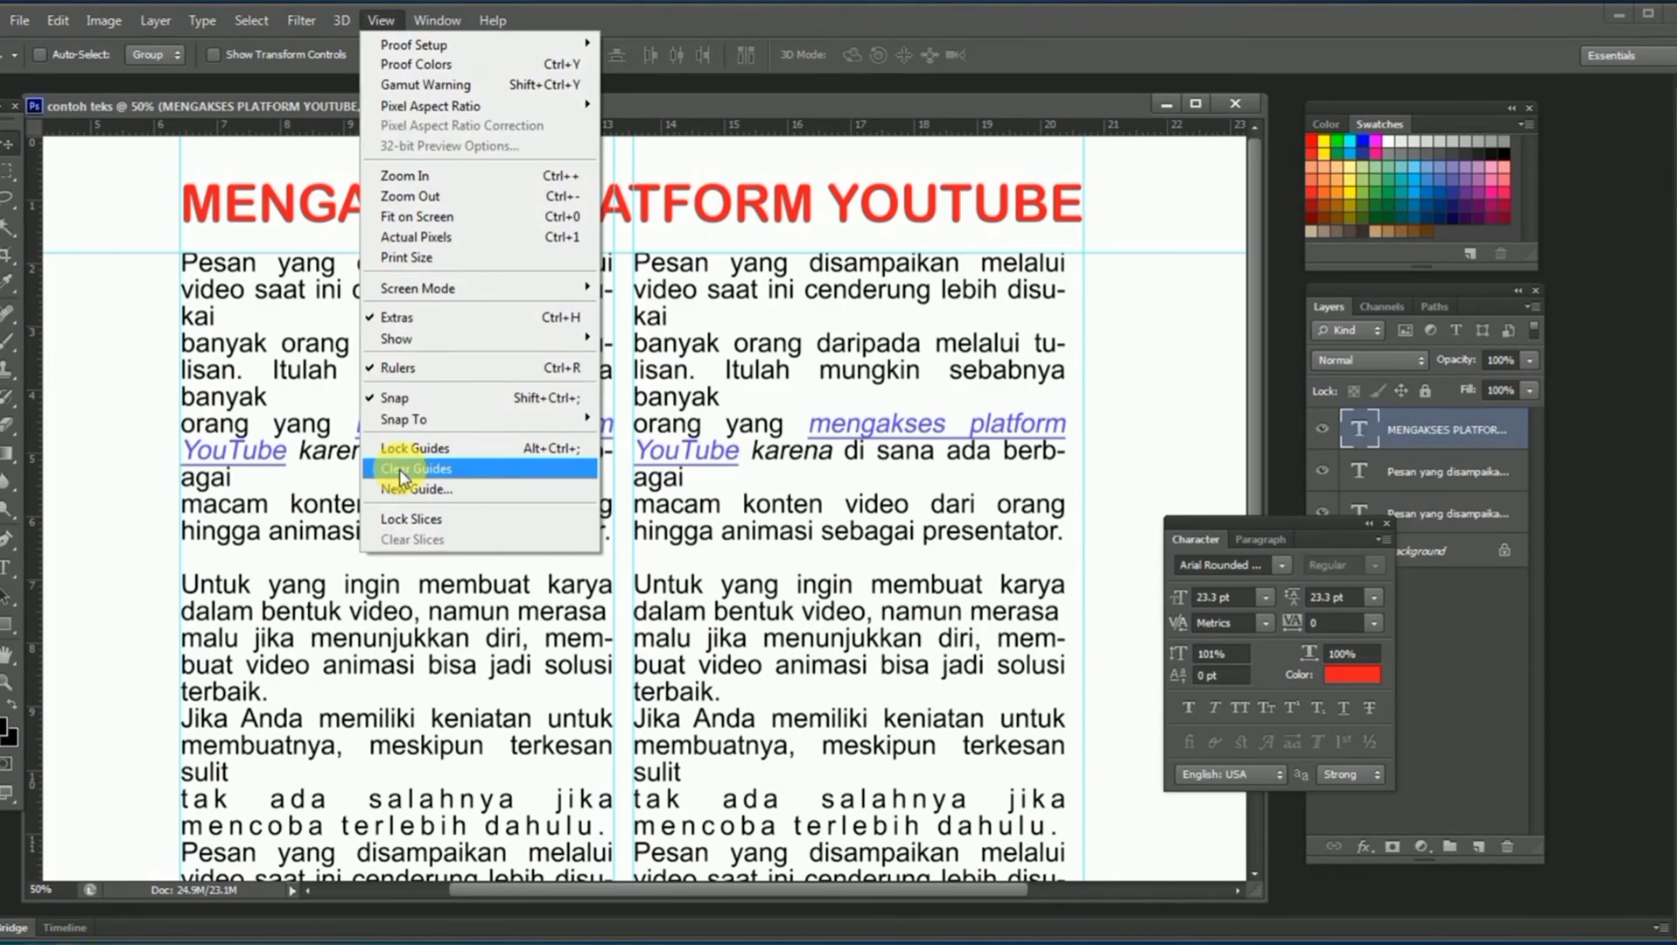
pyautogui.moveTo(400, 338)
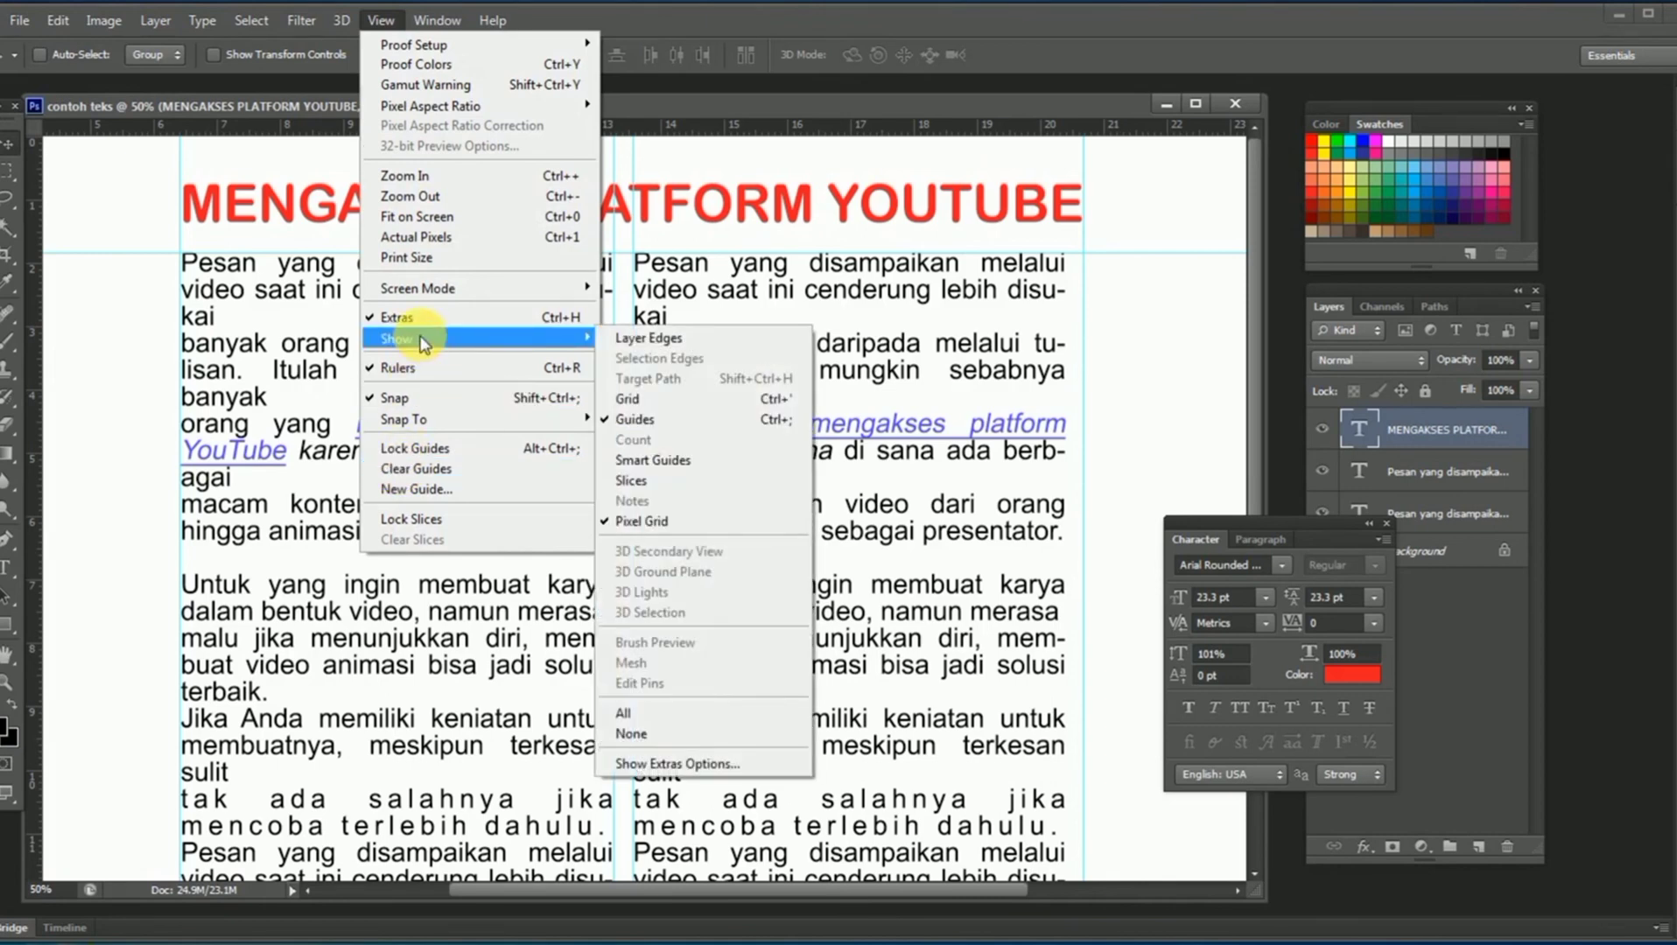
# Hide the guides on the page.
pyautogui.click(641, 420)
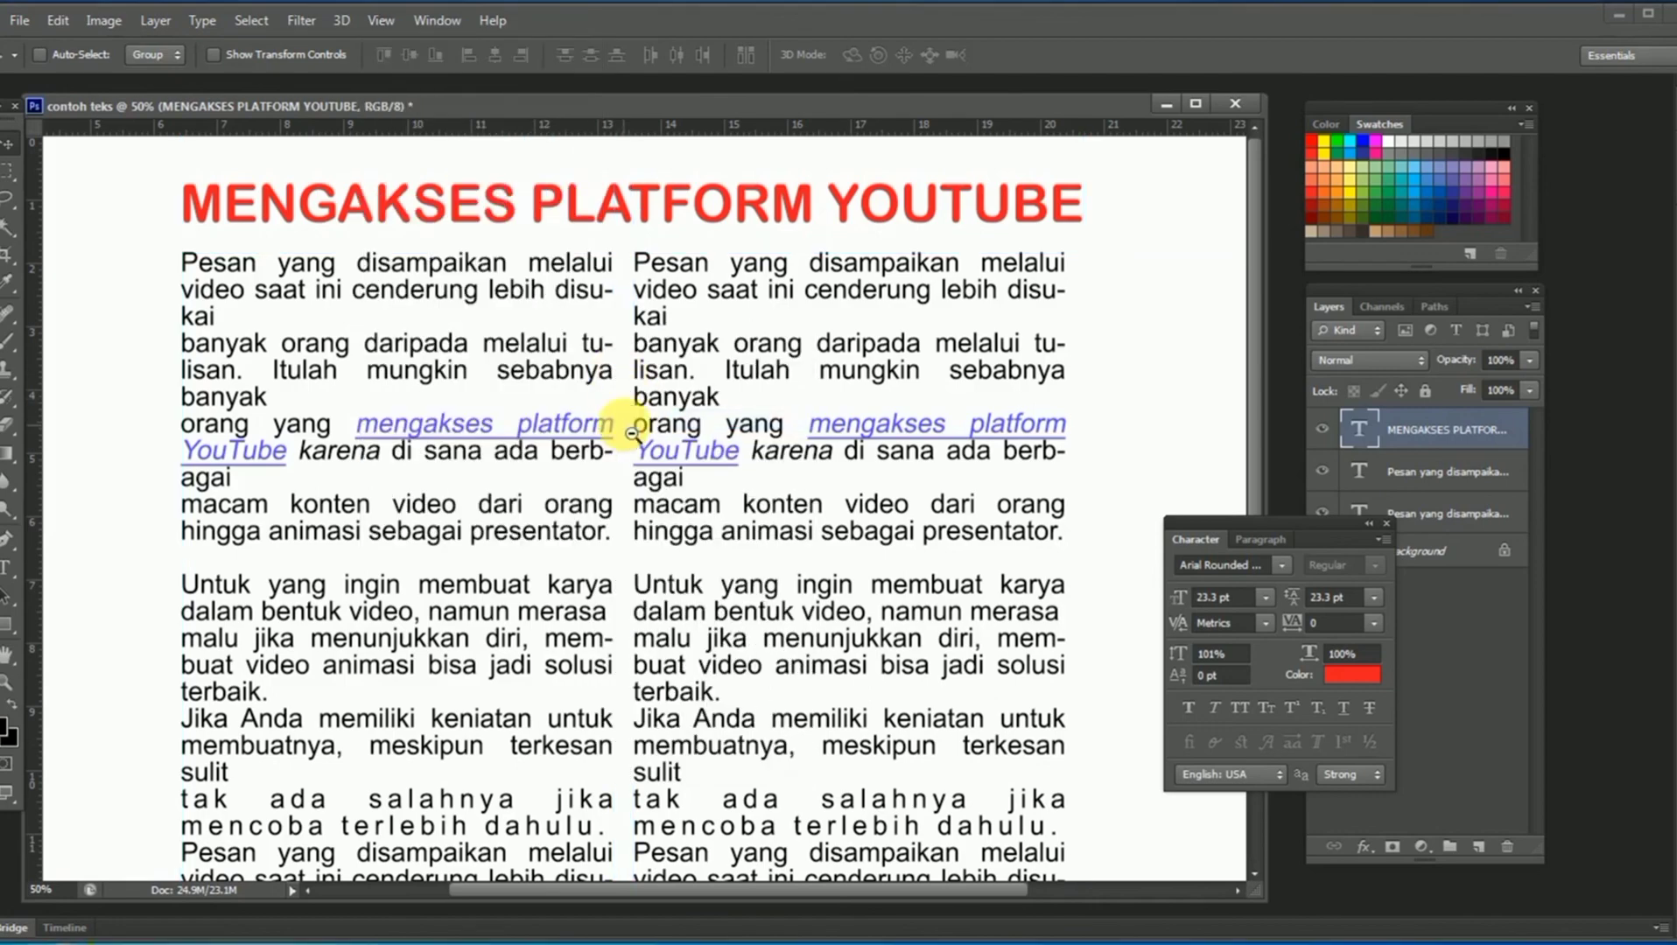
pyautogui.scroll(-2, 623, 412)
pyautogui.scroll(1, 633, 320)
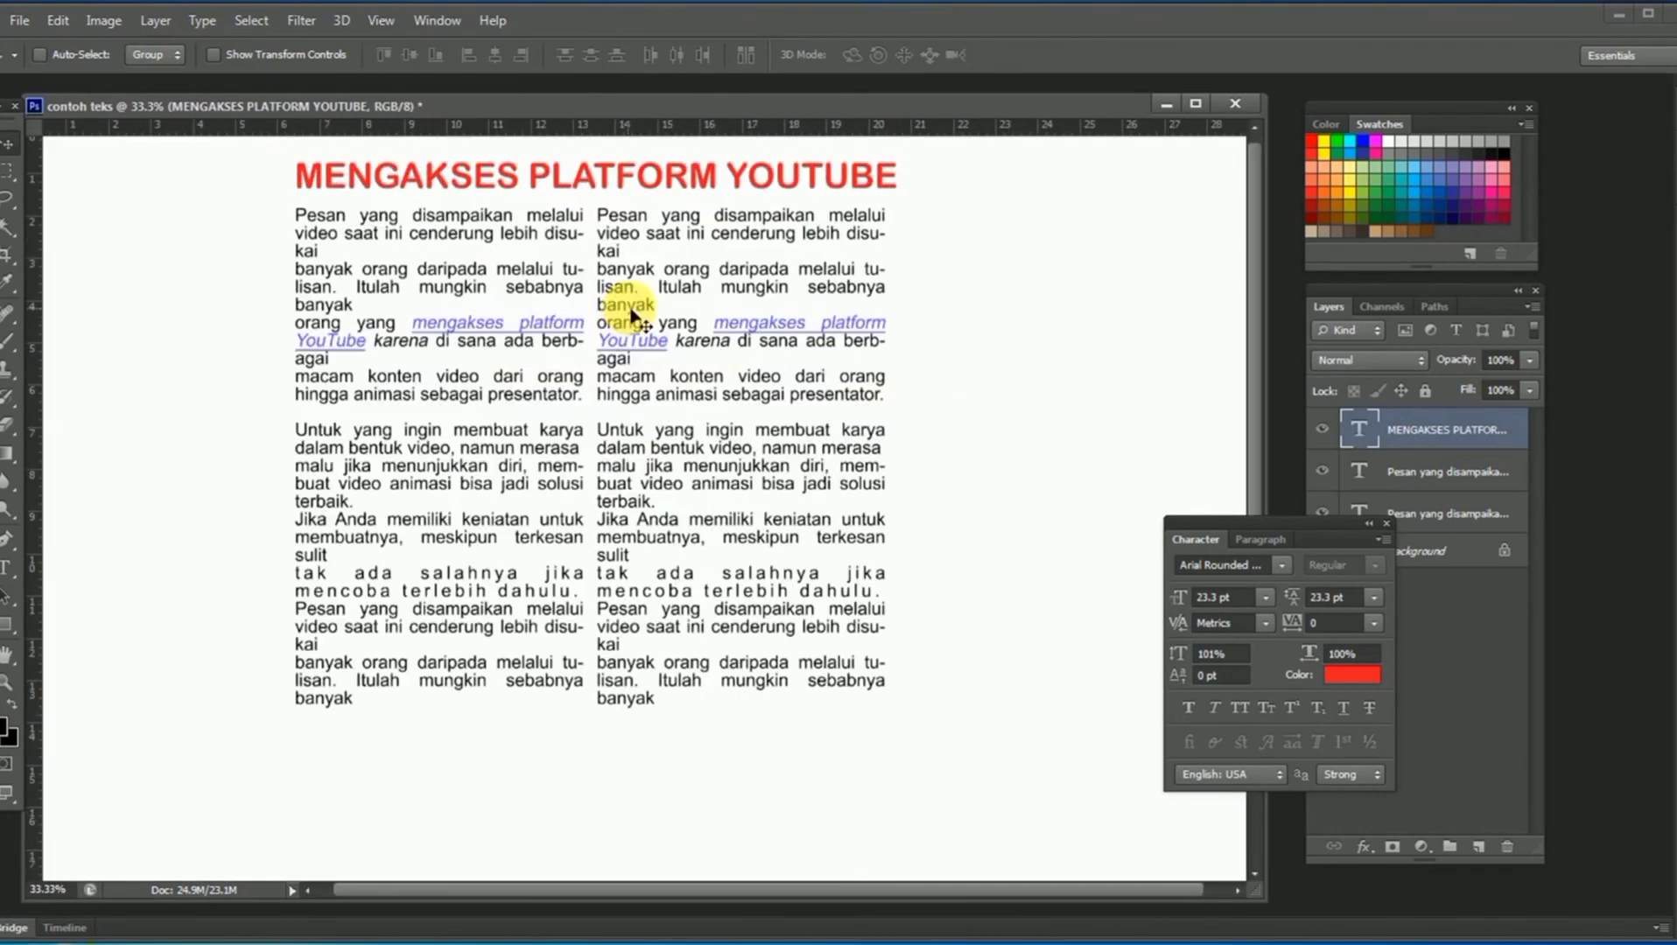
# Select the heading and both column text layers and move them left together.
pyautogui.keyDown('shift'); pyautogui.click(1459, 521); pyautogui.keyUp('shift')
pyautogui.moveTo(594, 302)
pyautogui.mouseDown()
pyautogui.moveTo(518, 353)
pyautogui.moveTo(456, 344)
pyautogui.mouseUp()
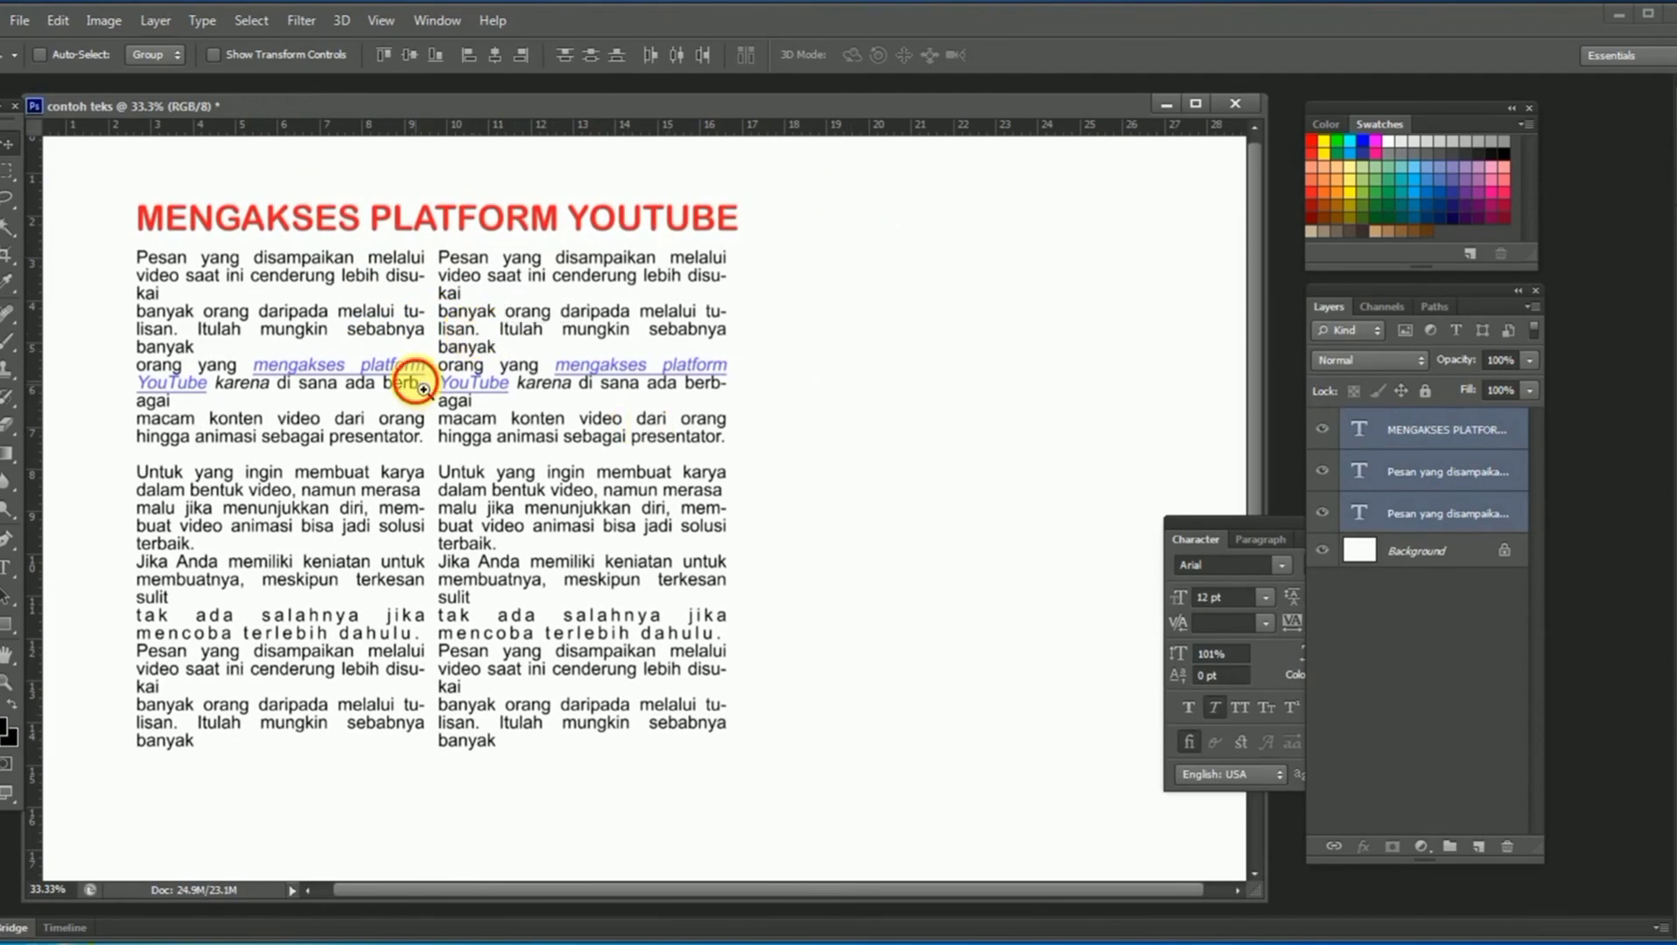
pyautogui.scroll(1, 483, 413)
pyautogui.scroll(-1, 482, 413)
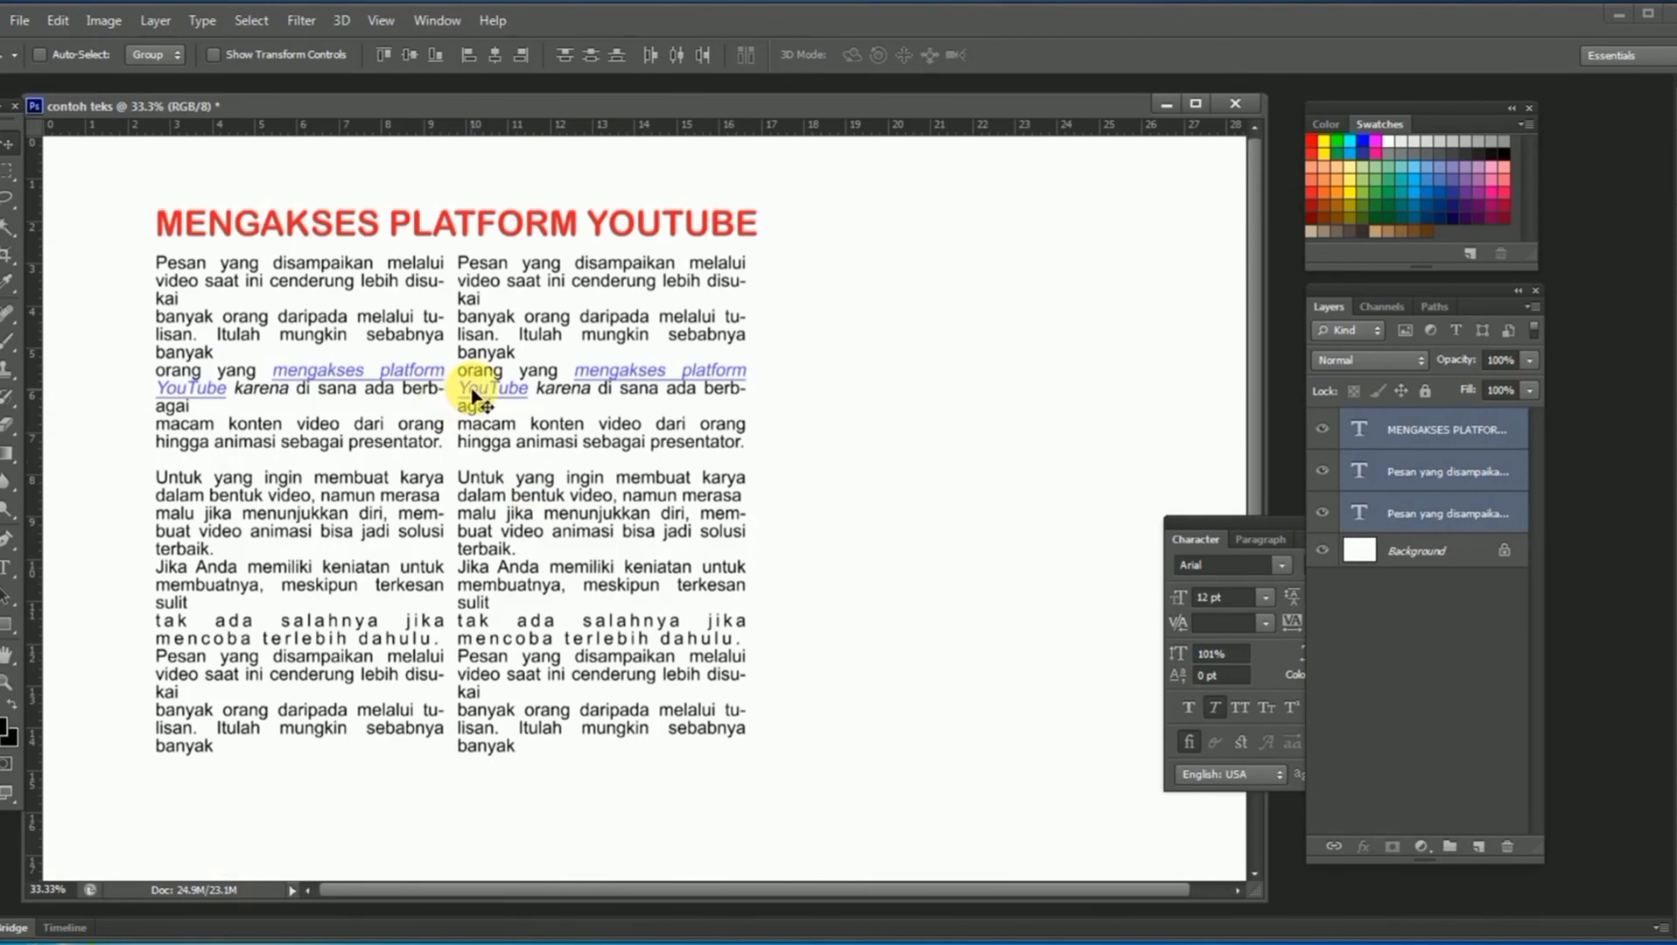
pyautogui.scroll(1, 394, 343)
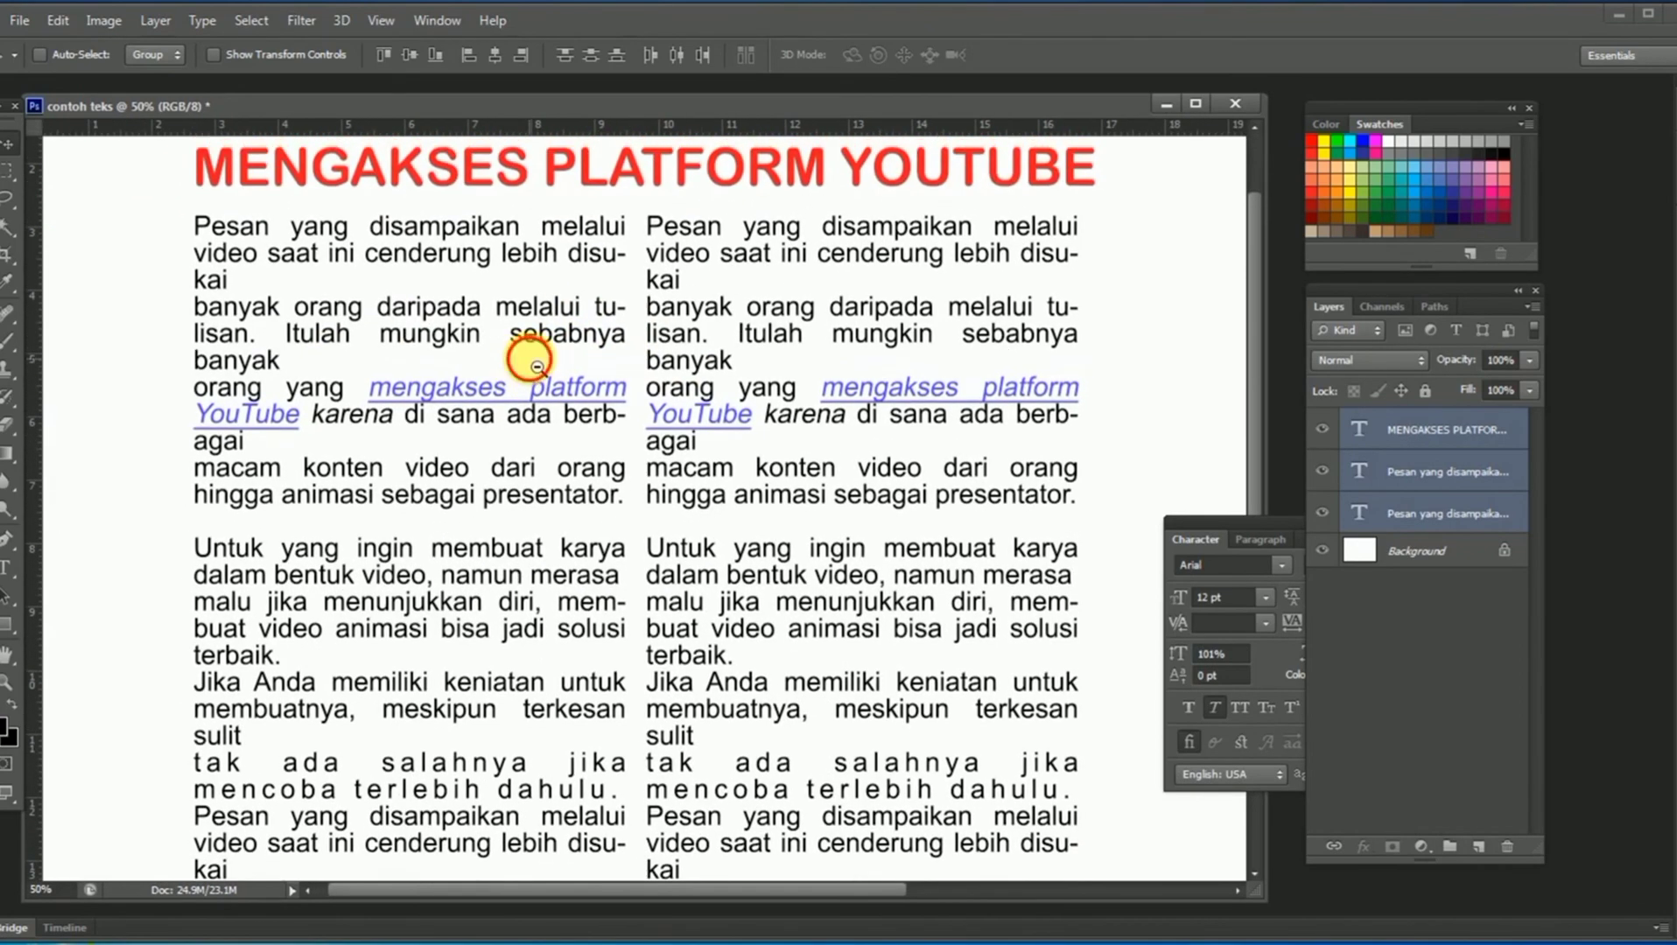
pyautogui.scroll(-1, 526, 364)
pyautogui.scroll(1, 338, 362)
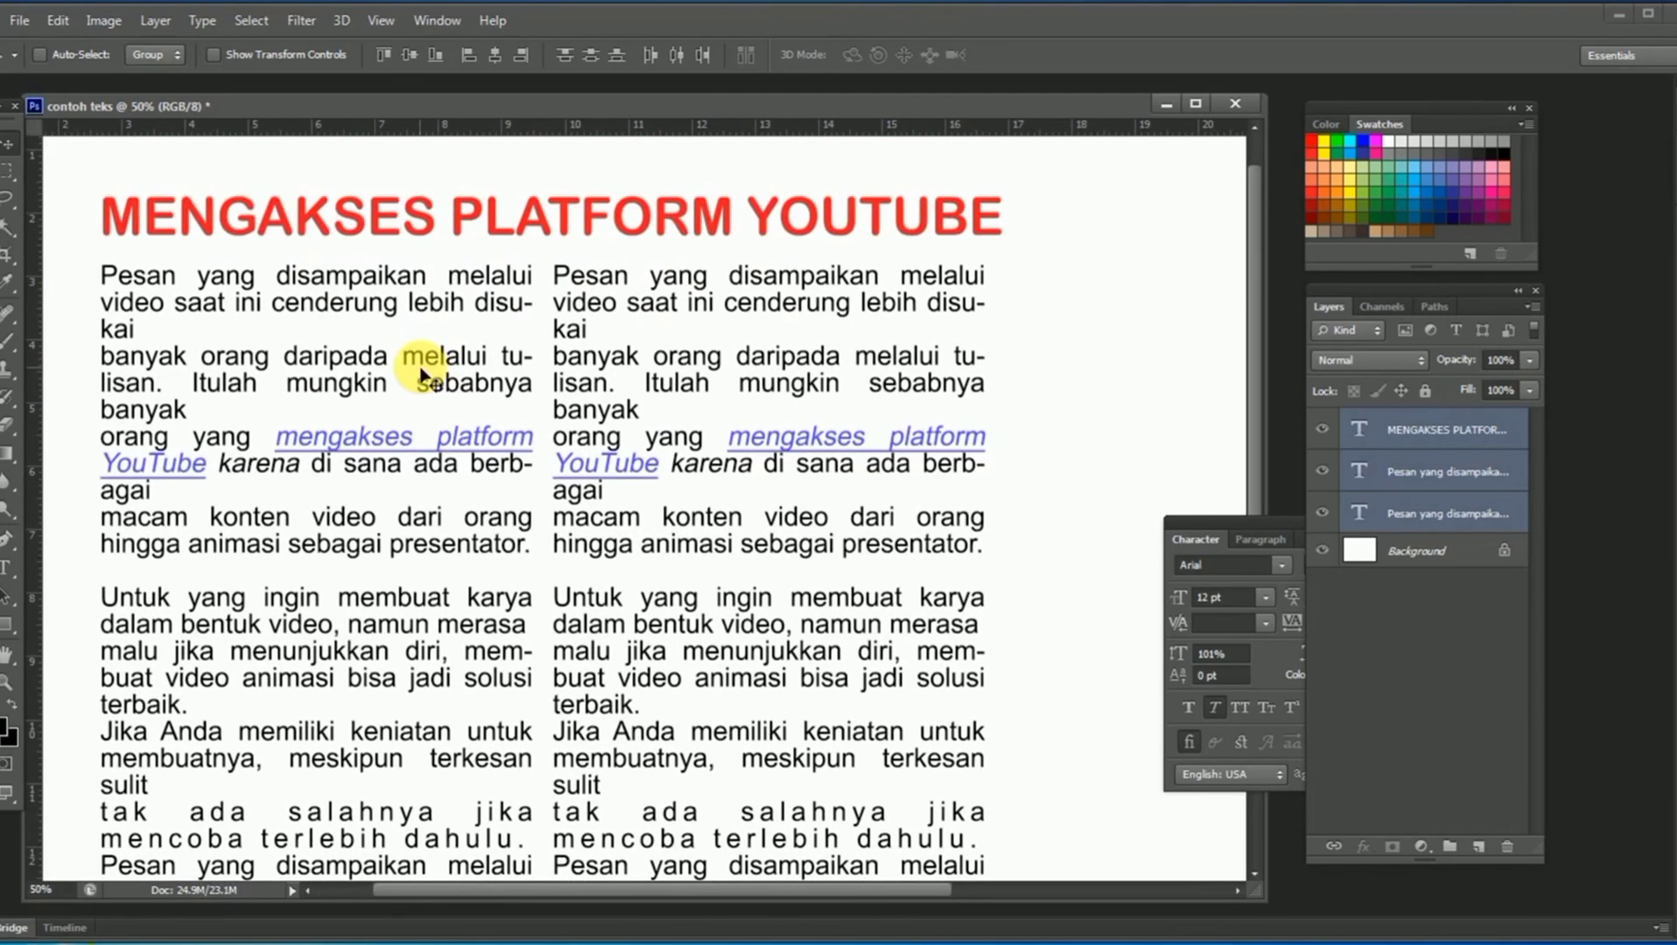
pyautogui.scroll(-1, 421, 374)
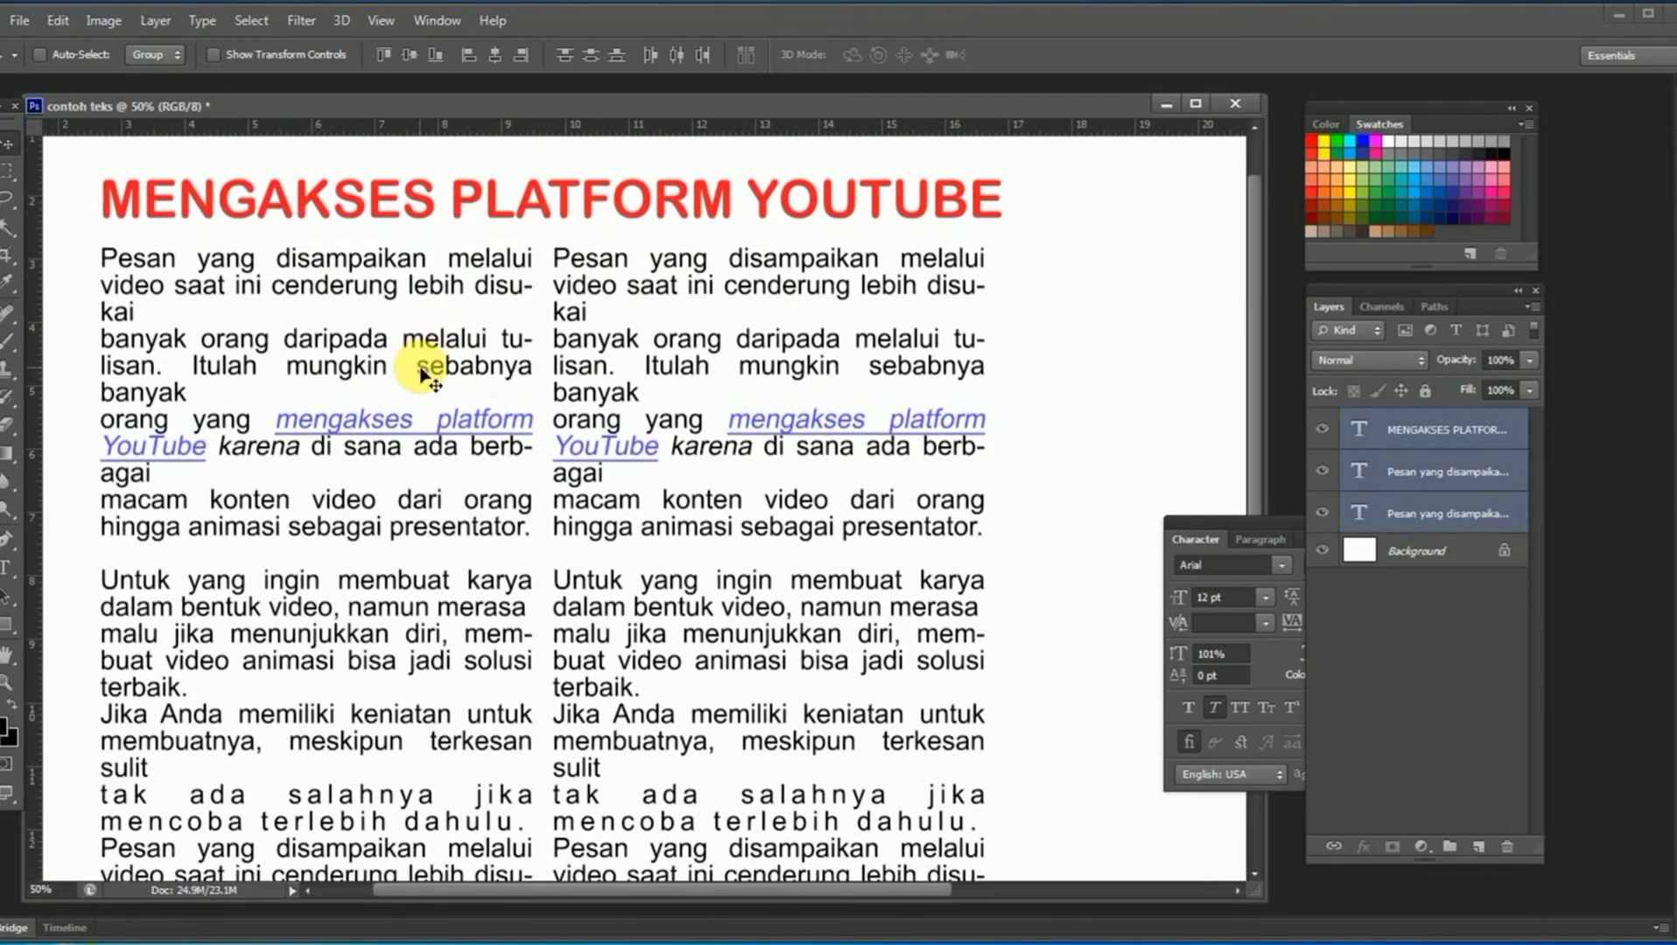
pyautogui.scroll(-1, 420, 375)
pyautogui.scroll(-1, 421, 375)
pyautogui.scroll(1, 425, 375)
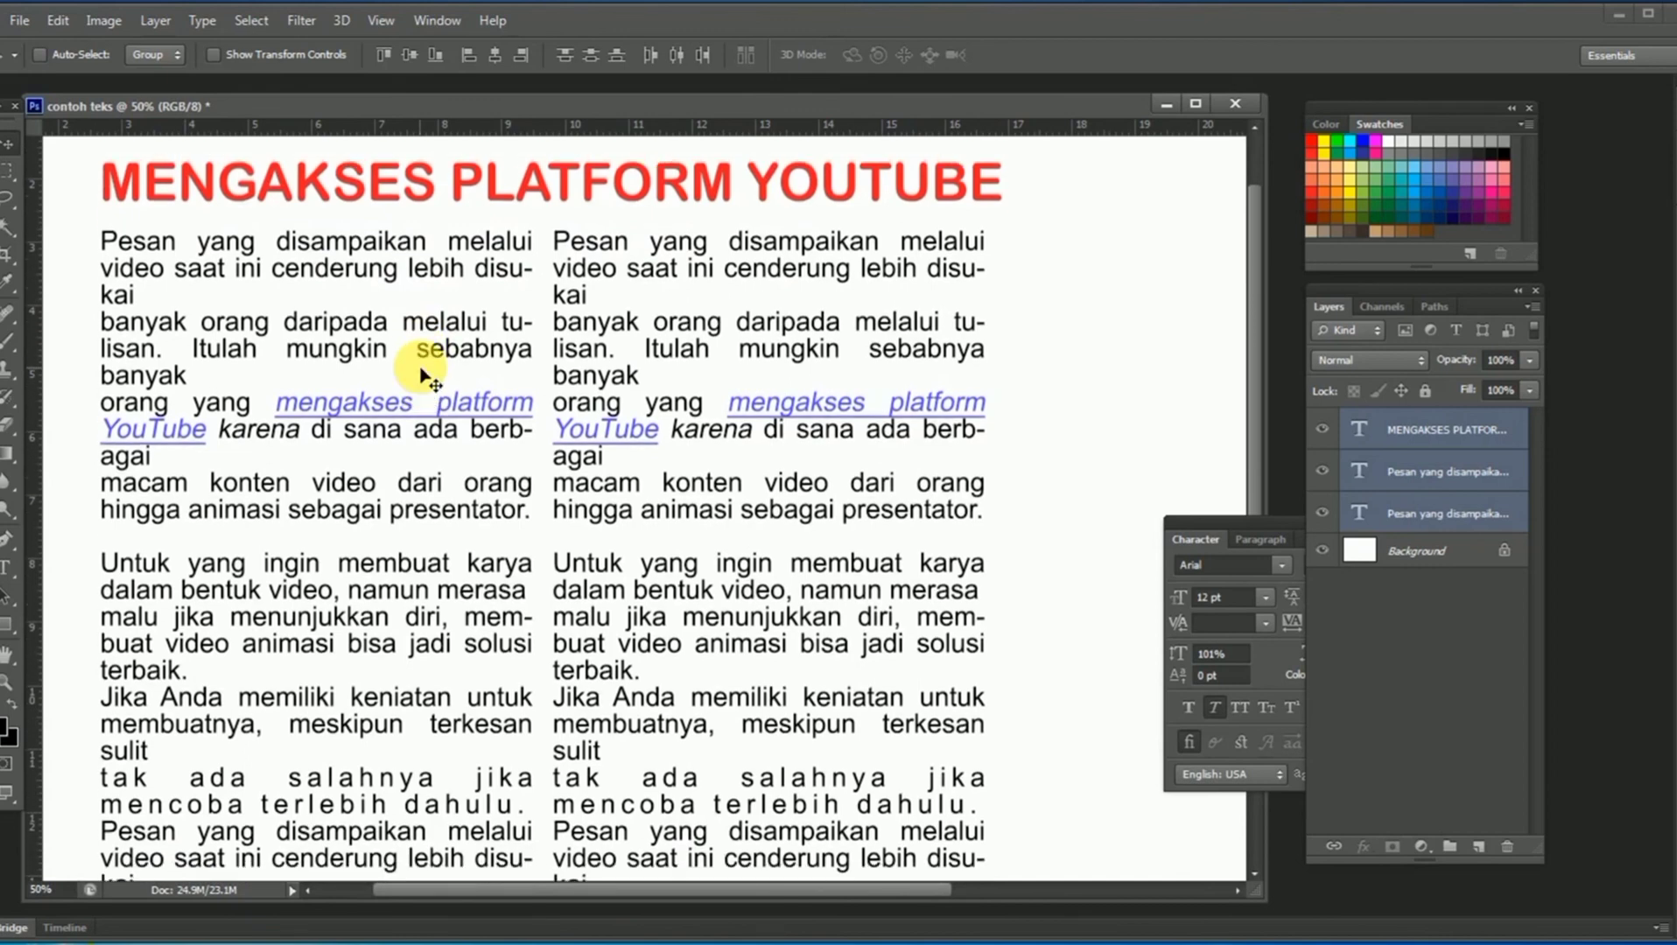